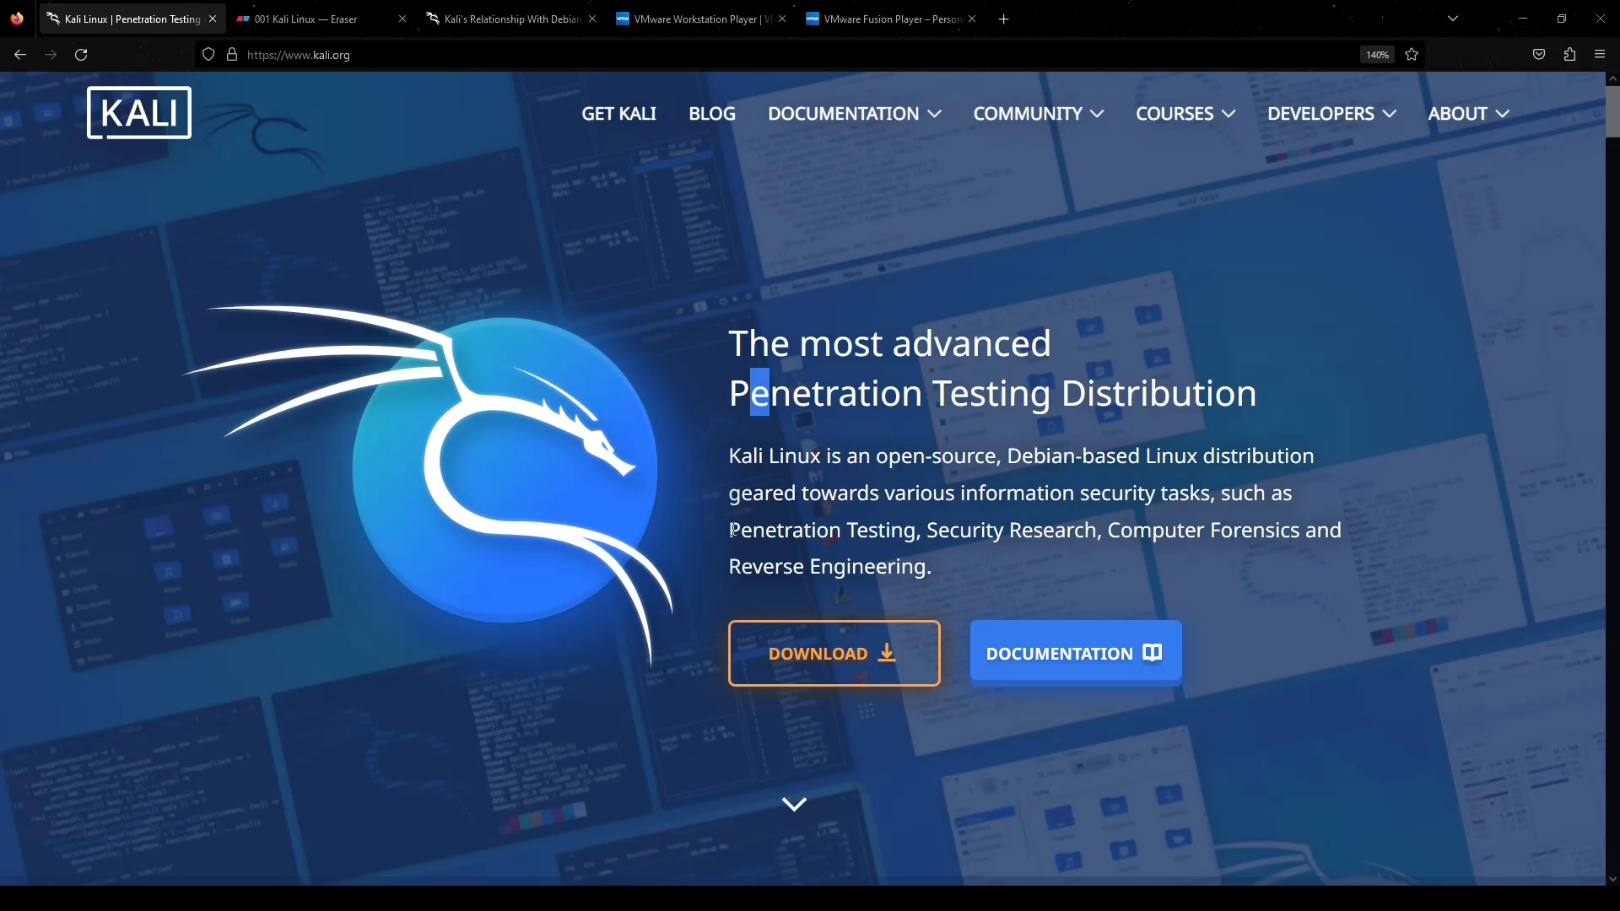
Step: Review the Kali Linux description on its home page and the Debian Testing paragraph on the Kali's Relationship With Debian page
{"action": "left_click_drag", "start_coordinate": [732, 530], "coordinate": [1280, 532]}
{"action": "left_click_drag", "start_coordinate": [782, 574], "coordinate": [850, 574]}
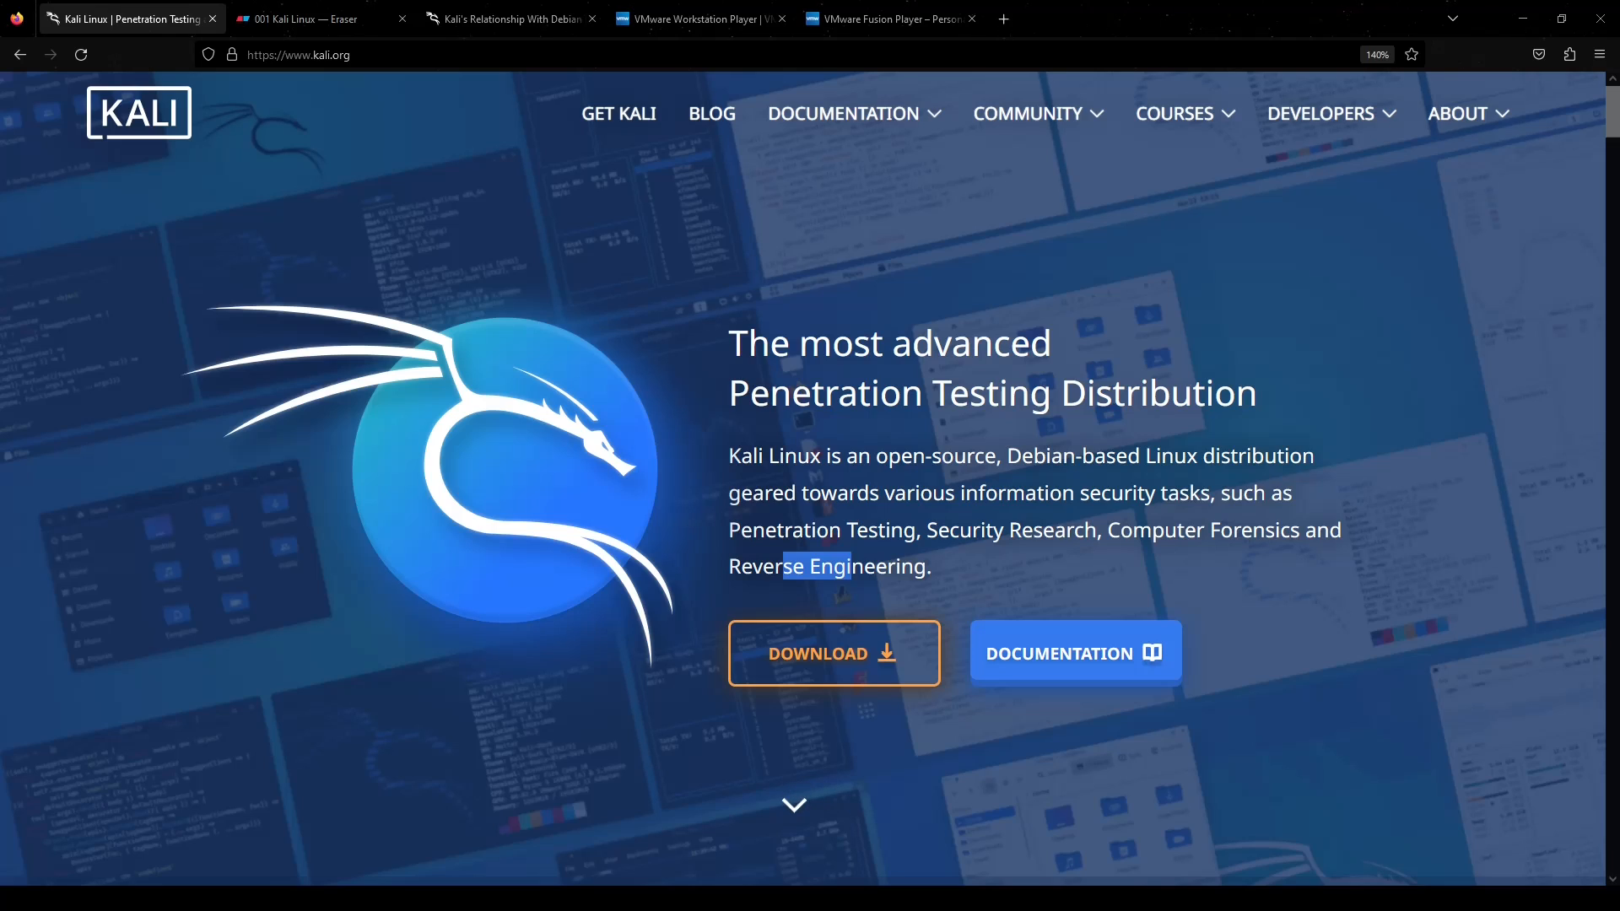
{"action": "left_click", "coordinate": [472, 15]}
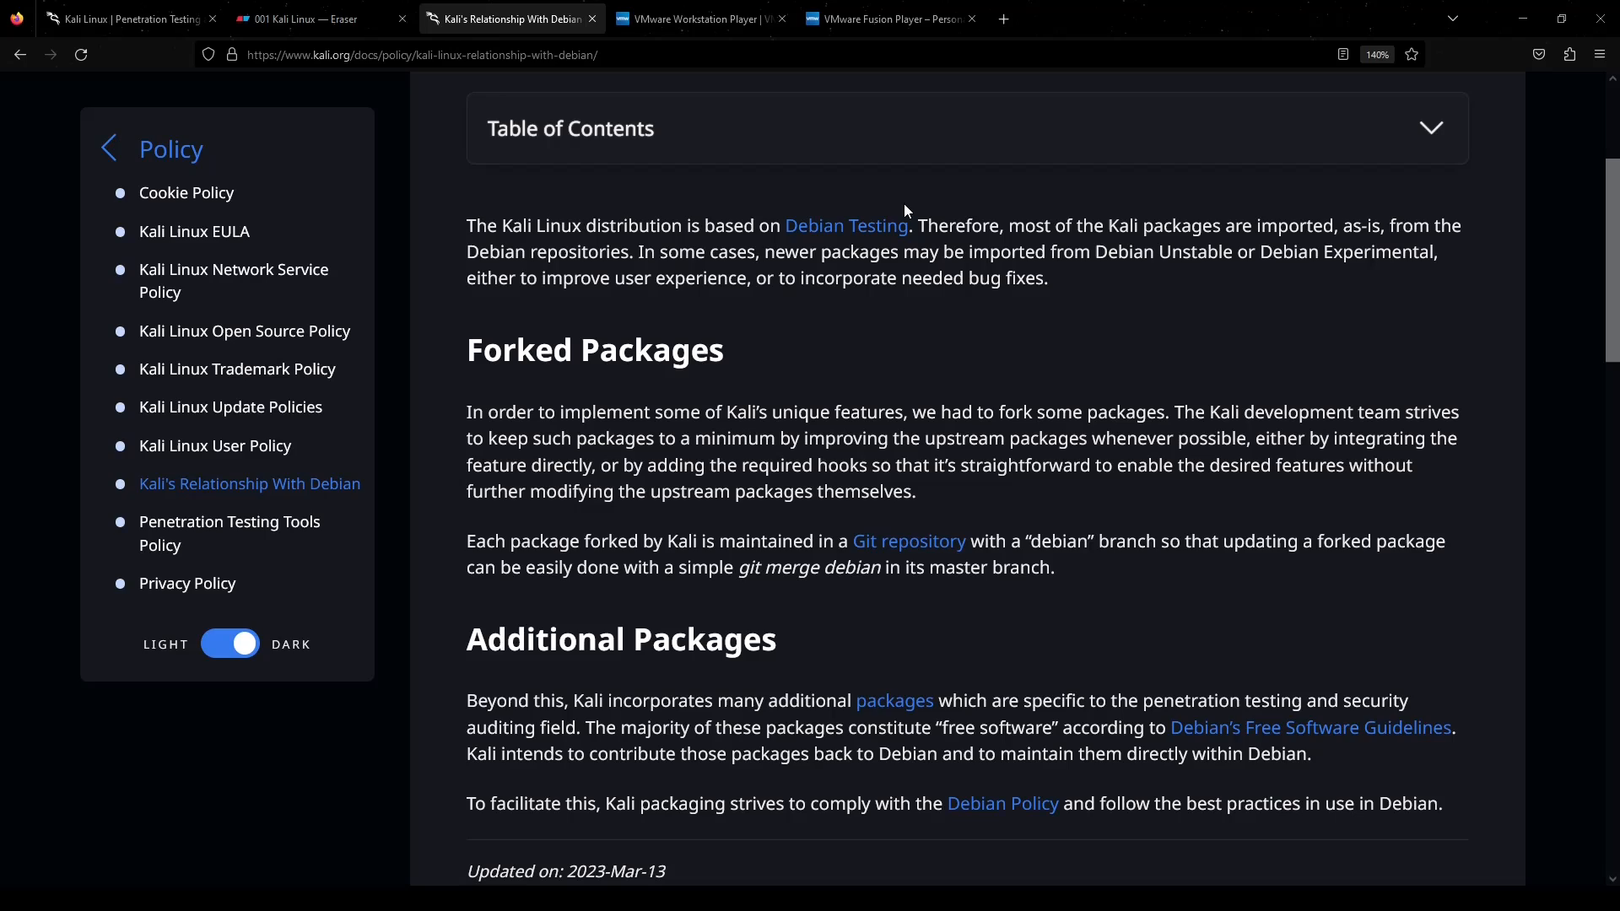
{"action": "left_click_drag", "start_coordinate": [723, 222], "coordinate": [901, 213]}
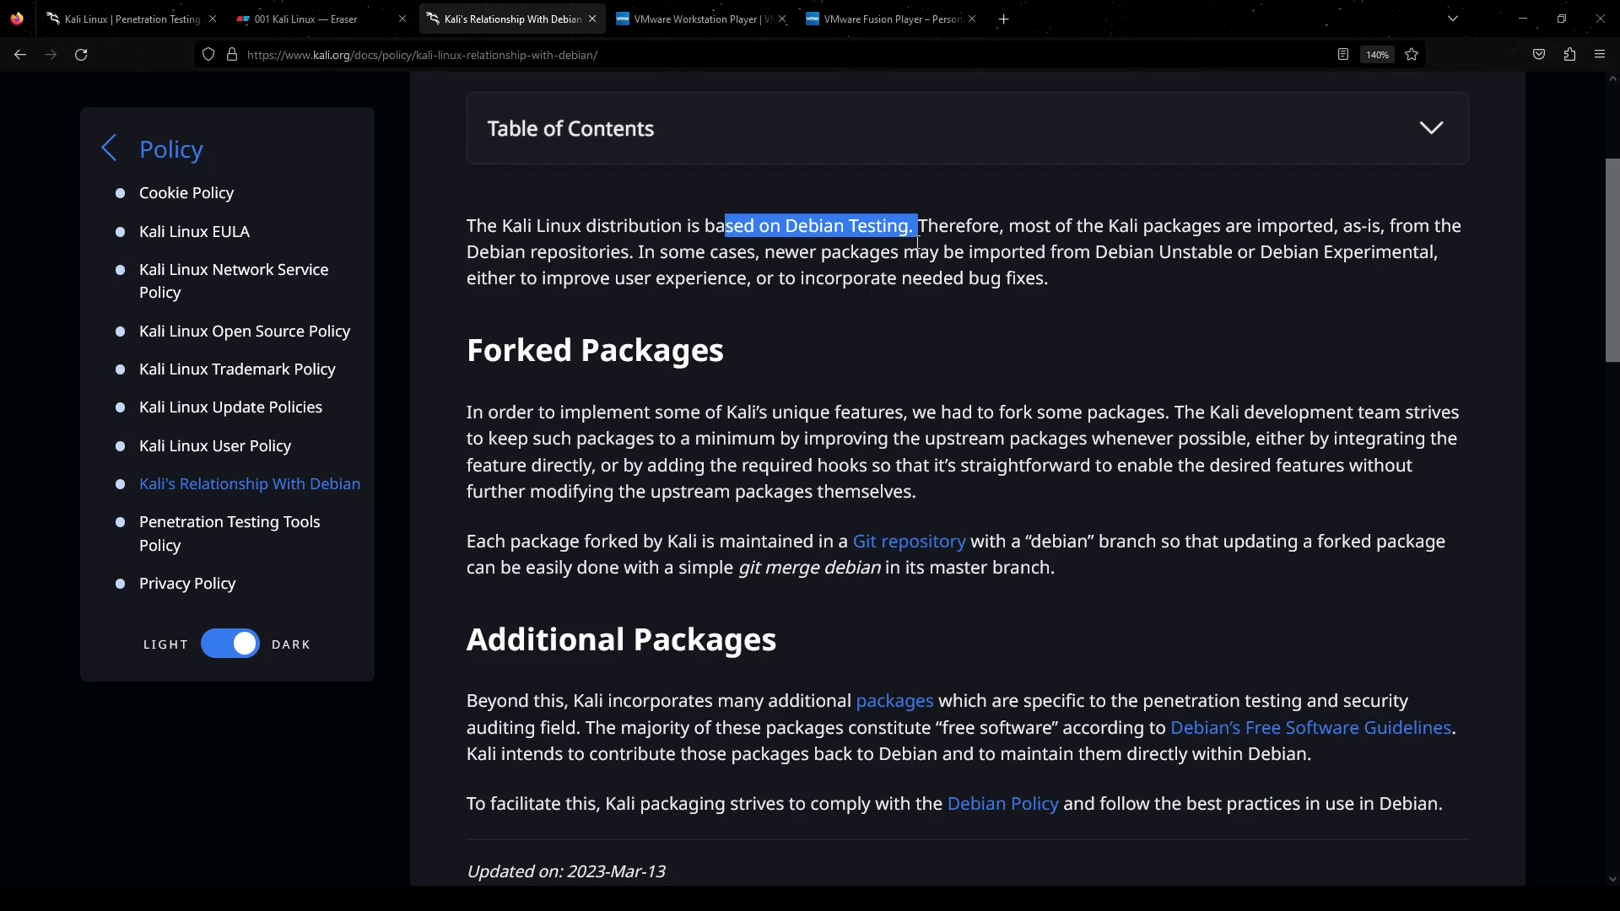
{"action": "left_click", "coordinate": [682, 253]}
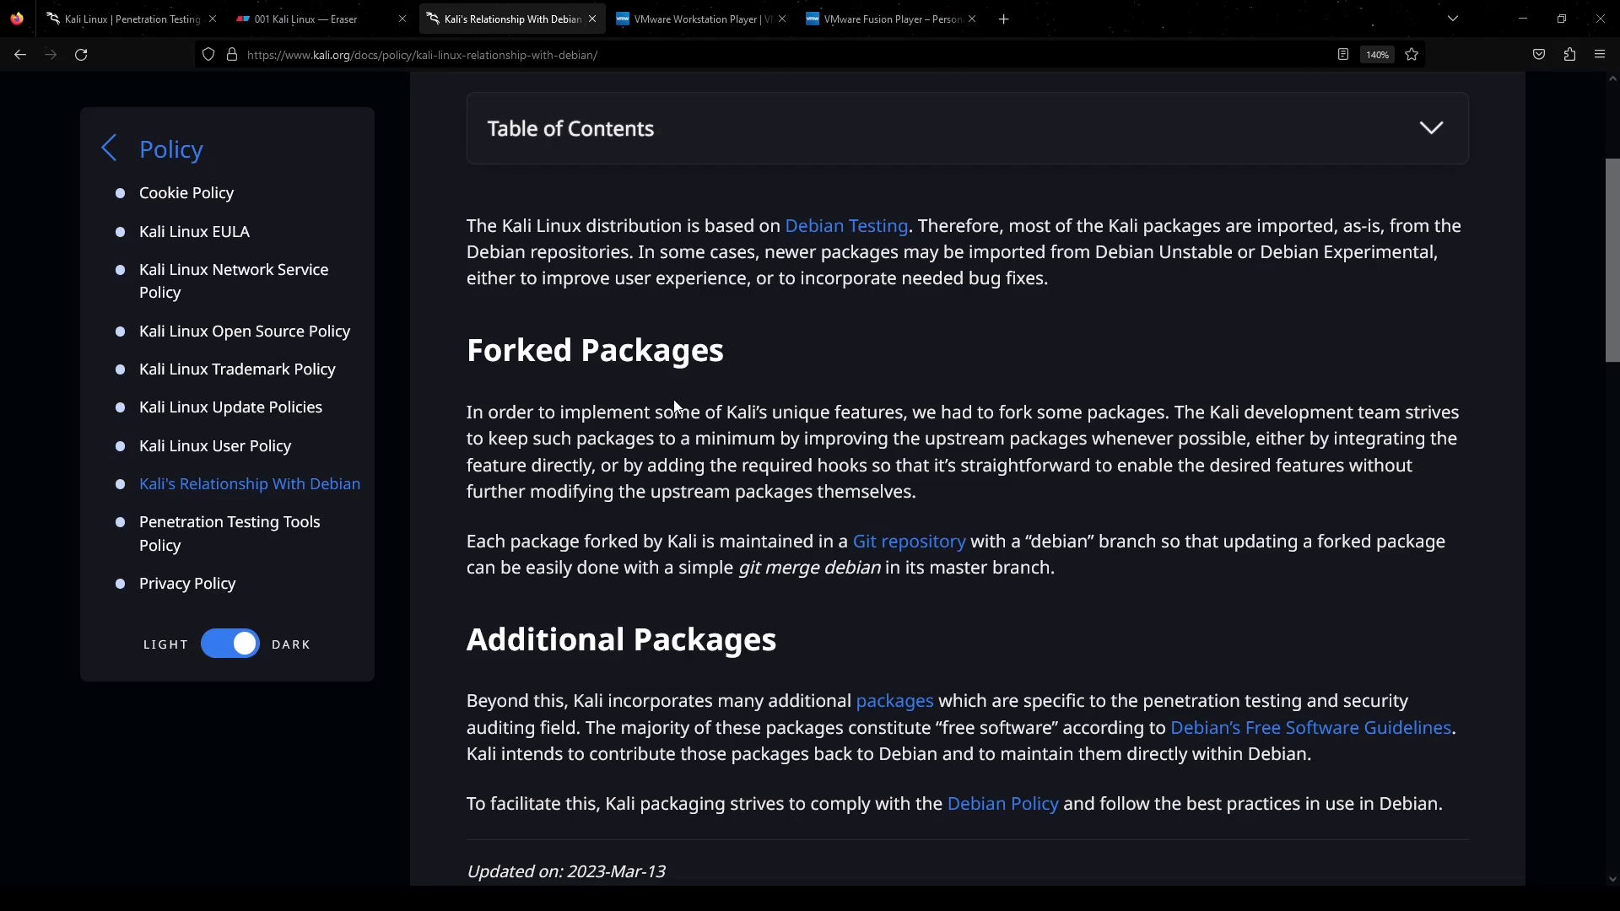
Step: Read the Forked Packages and Additional Packages sections of the Debian relationship policy page
{"action": "left_click_drag", "start_coordinate": [622, 410], "coordinate": [711, 472]}
{"action": "left_click", "coordinate": [597, 421]}
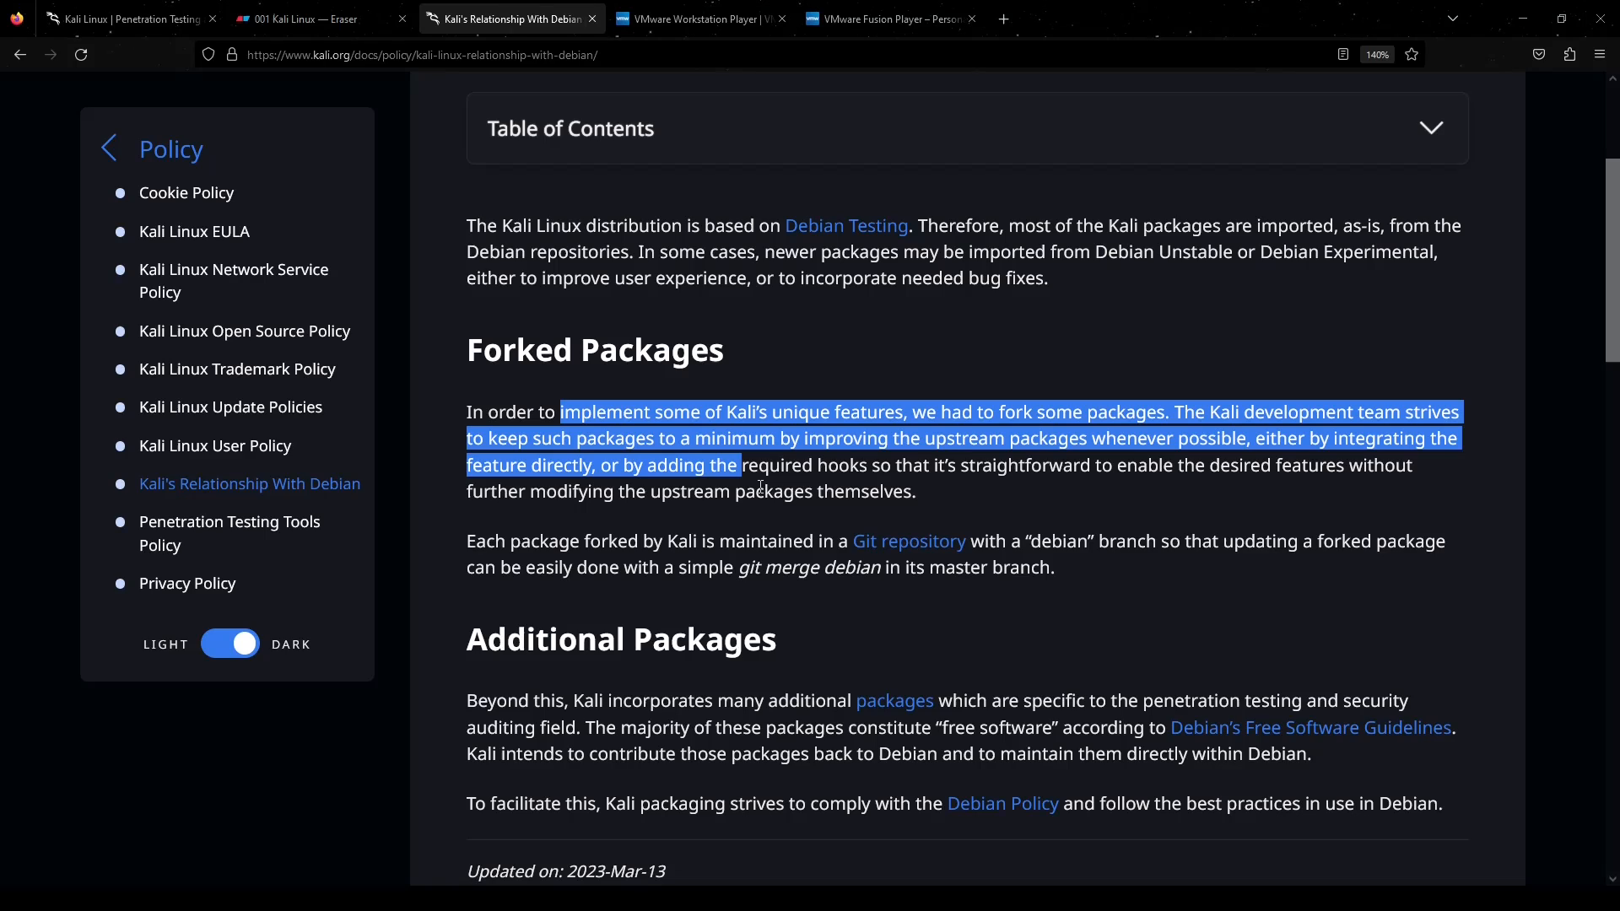
{"action": "scroll", "coordinate": [663, 554], "scroll_direction": "down", "scroll_amount": 5}
{"action": "scroll", "coordinate": [664, 494], "scroll_direction": "up", "scroll_amount": 3}
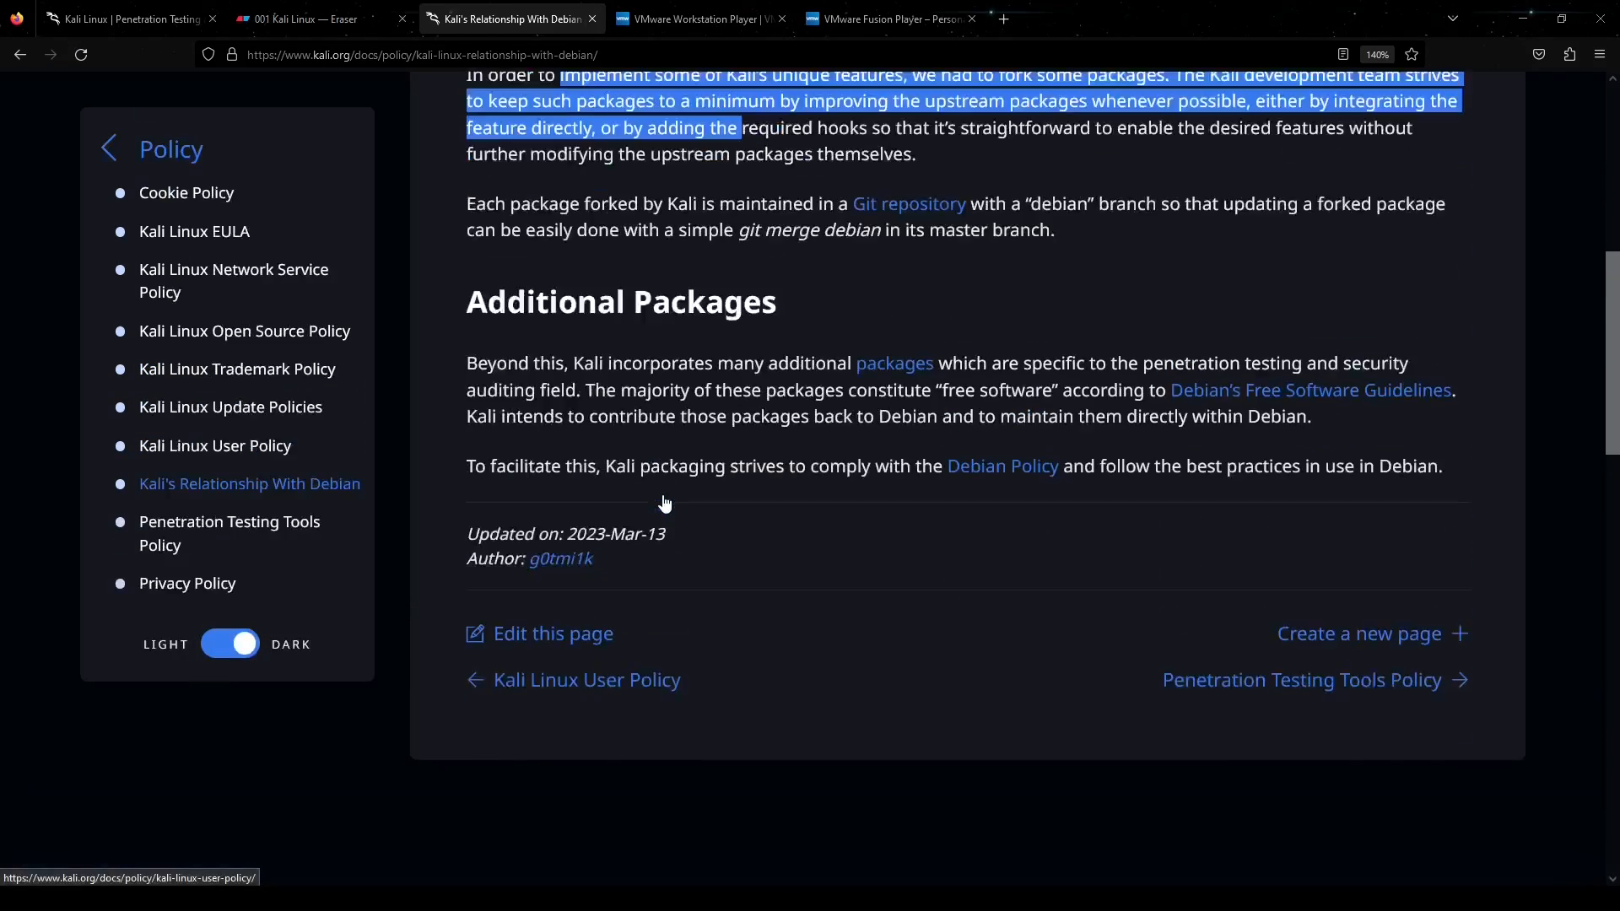
{"action": "scroll", "coordinate": [663, 493], "scroll_direction": "up", "scroll_amount": 1}
{"action": "scroll", "coordinate": [577, 438], "scroll_direction": "down", "scroll_amount": 3}
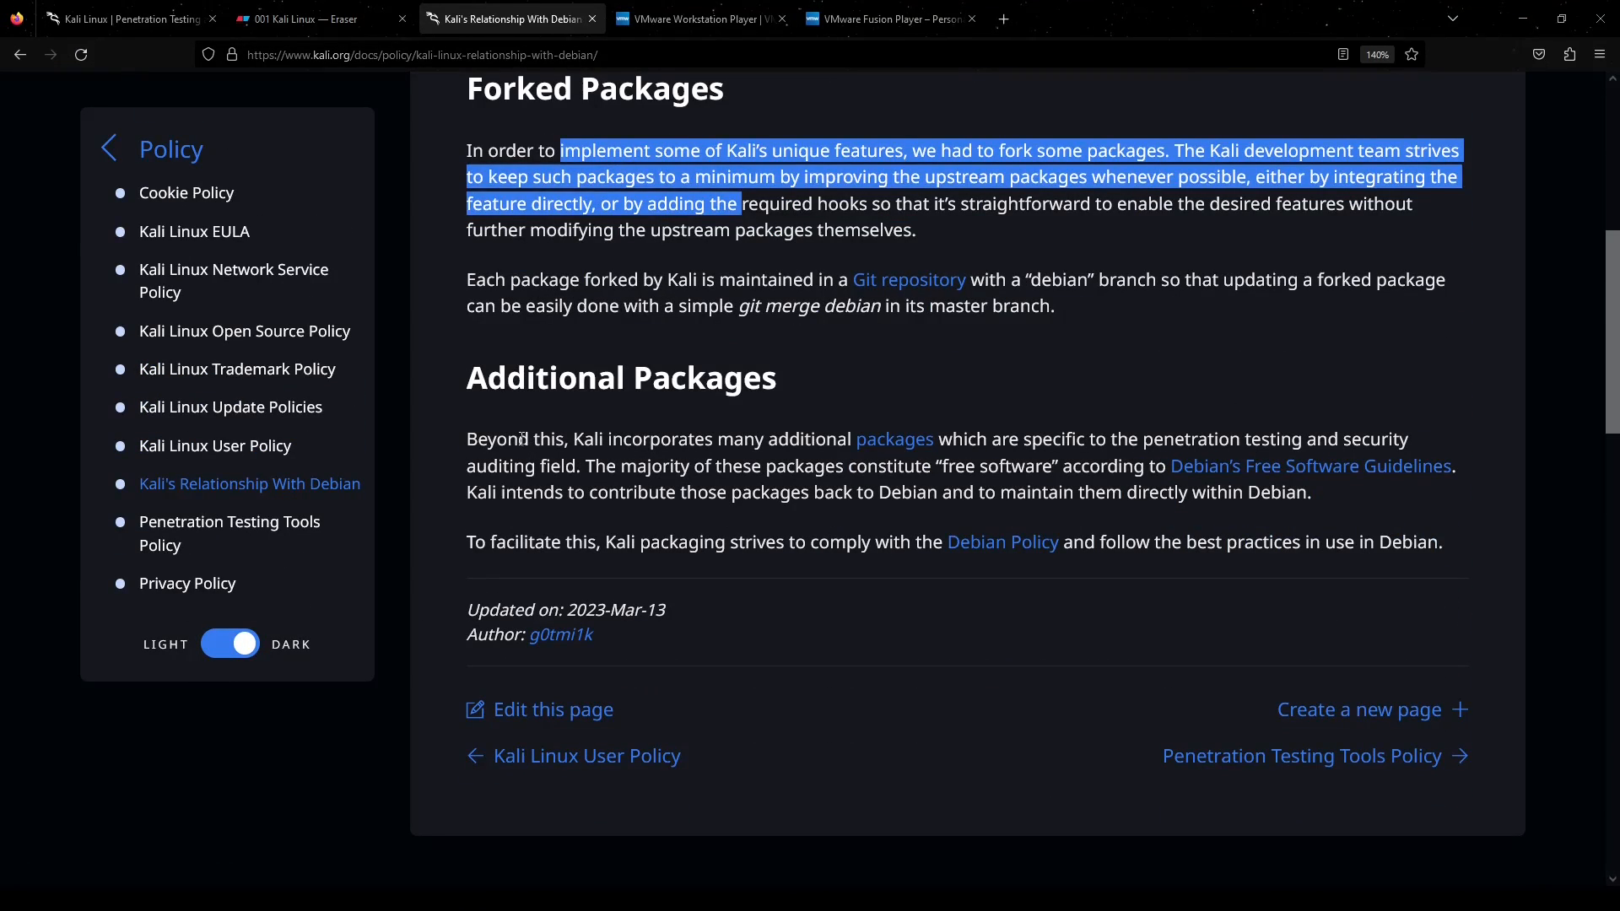
{"action": "left_click_drag", "start_coordinate": [522, 438], "coordinate": [655, 442]}
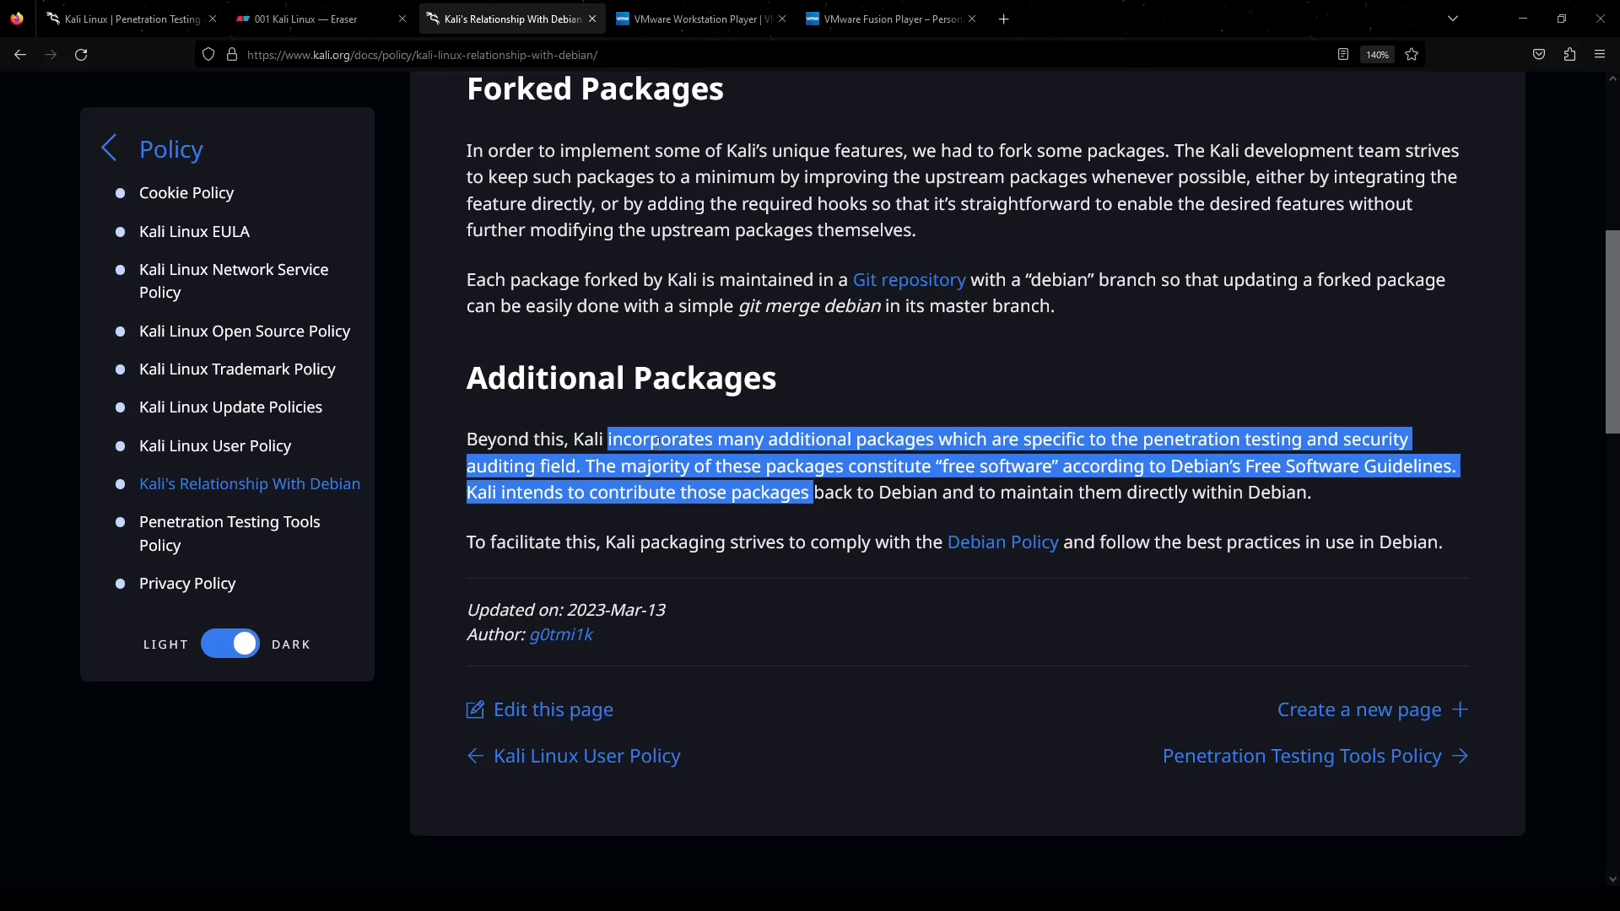
{"action": "scroll", "coordinate": [739, 453], "scroll_direction": "up", "scroll_amount": 3}
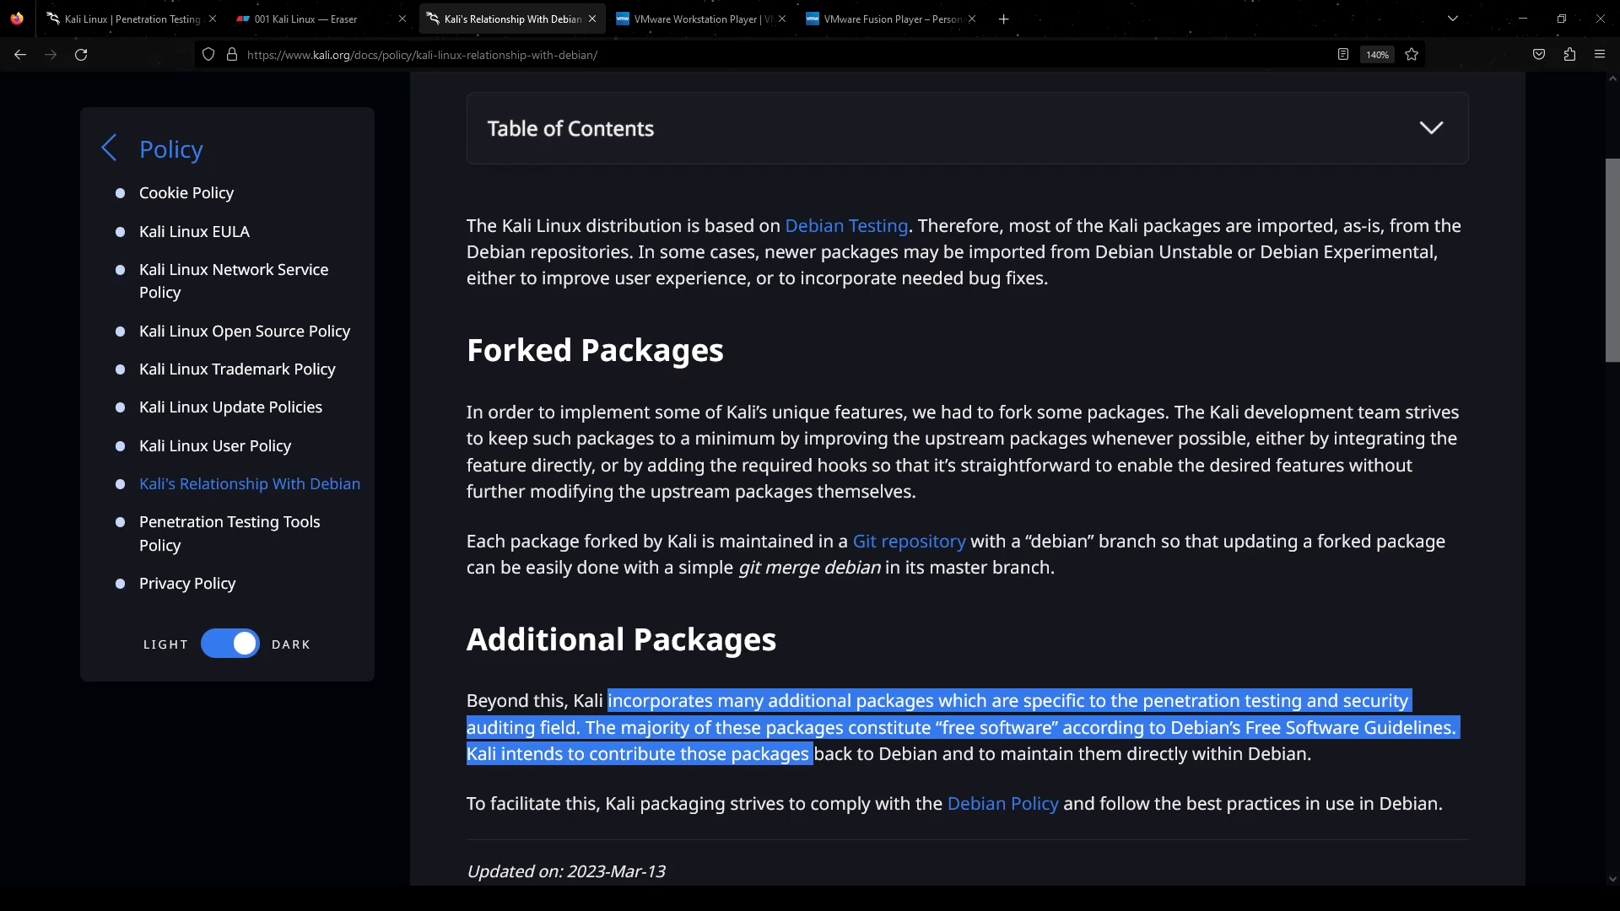
Step: Check the 001 Kali Linux flowchart in Eraser, and read the VMware Workstation Player product page's introduction
{"action": "left_click", "coordinate": [326, 20]}
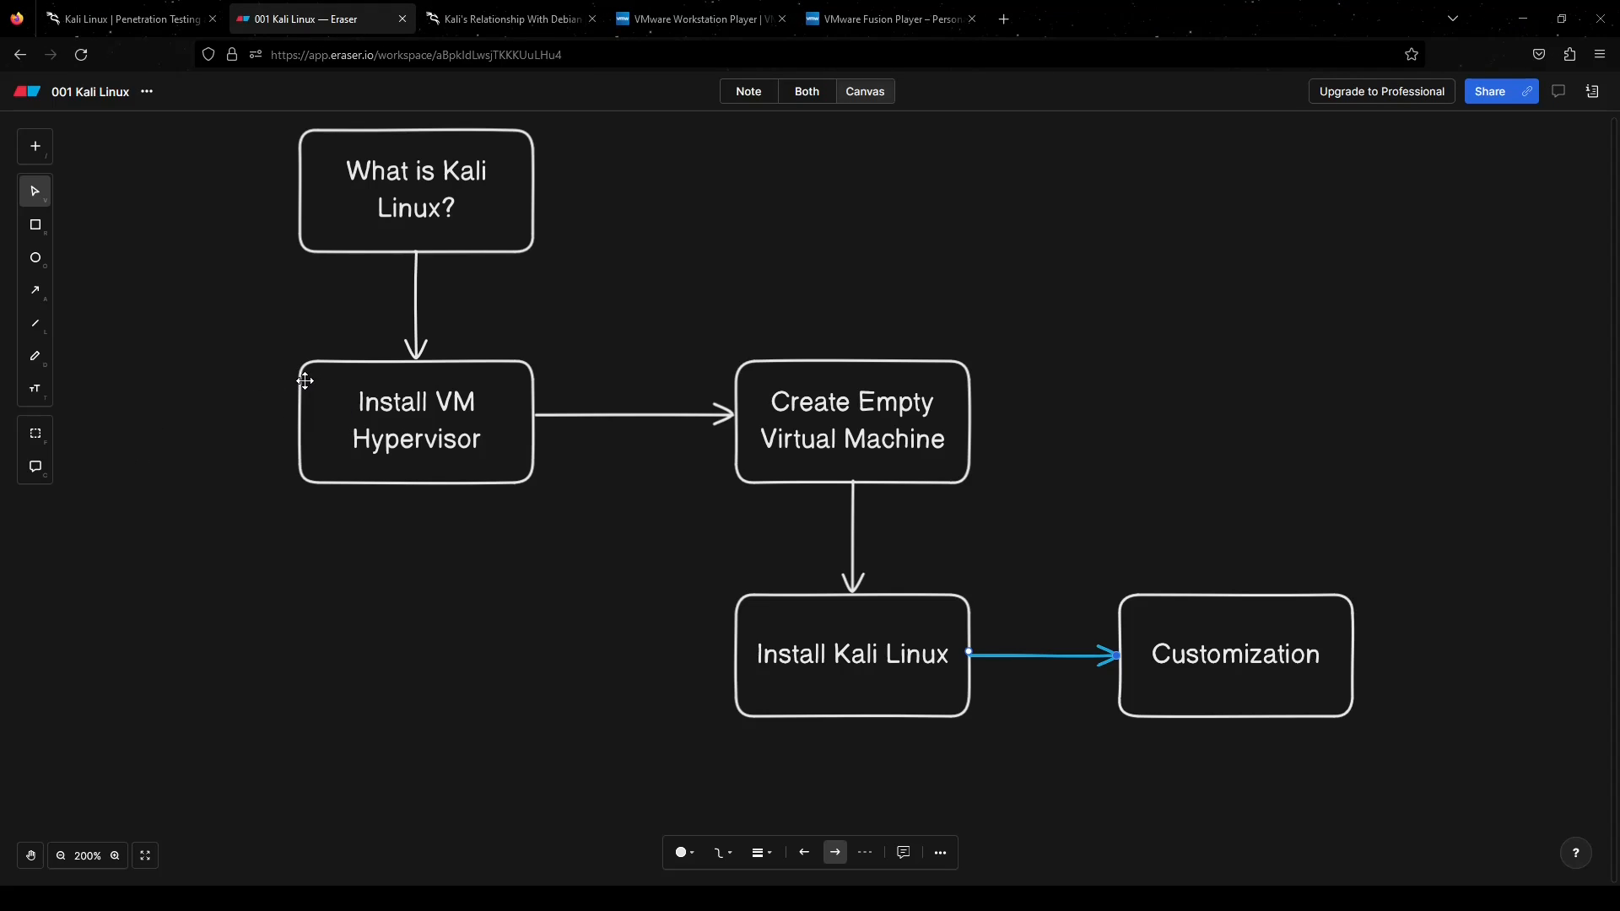
{"action": "left_click", "coordinate": [667, 19]}
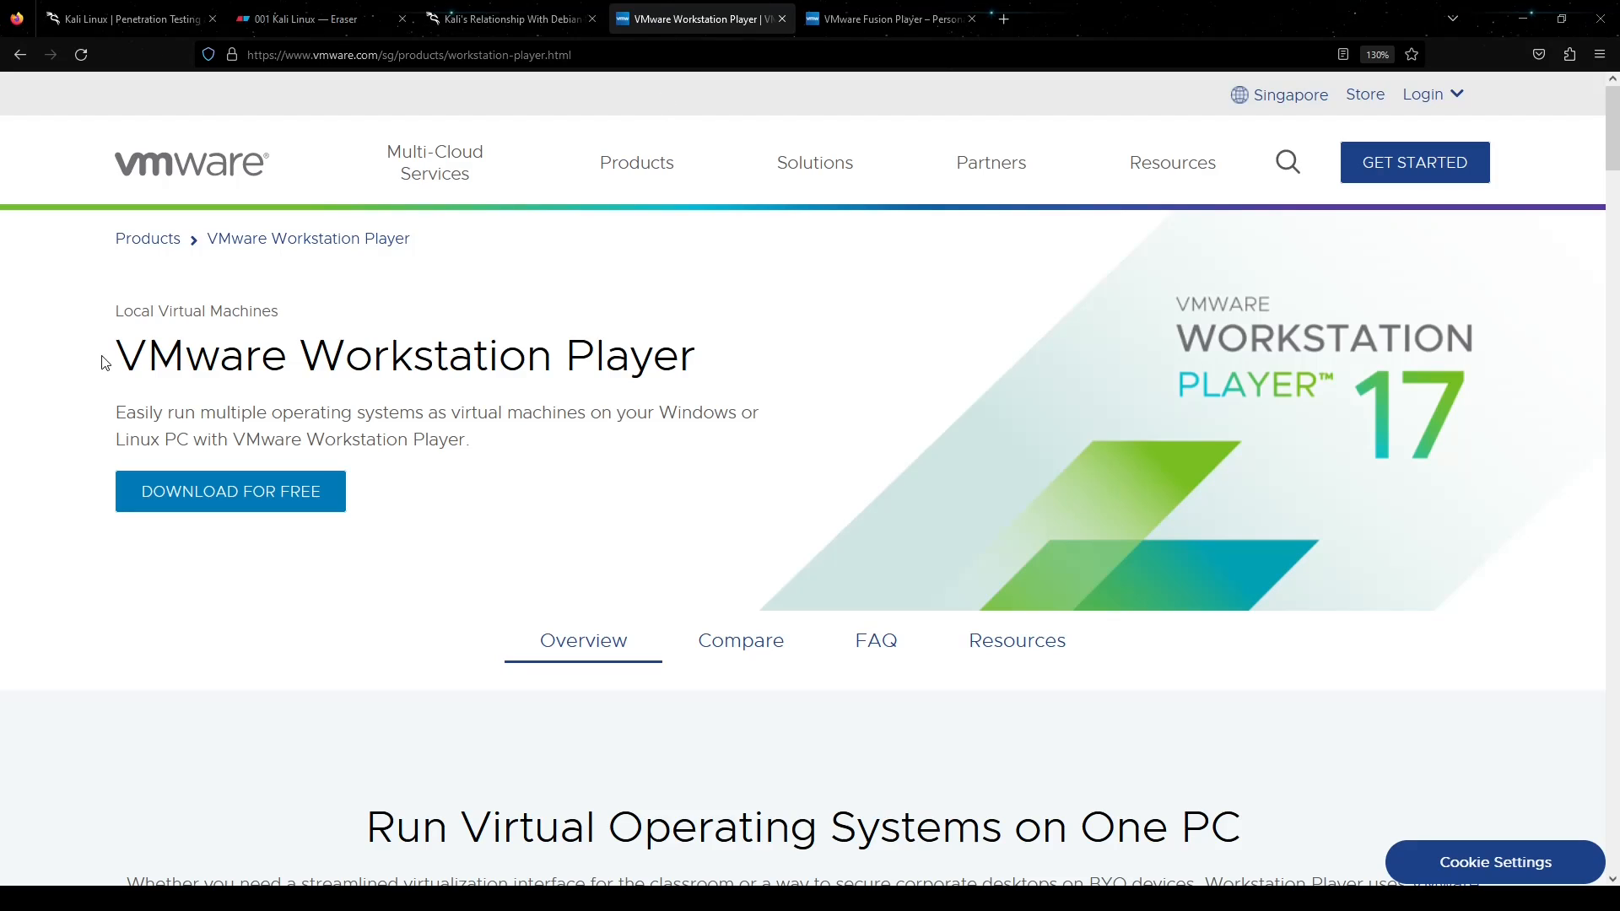
{"action": "left_click_drag", "start_coordinate": [147, 359], "coordinate": [613, 350]}
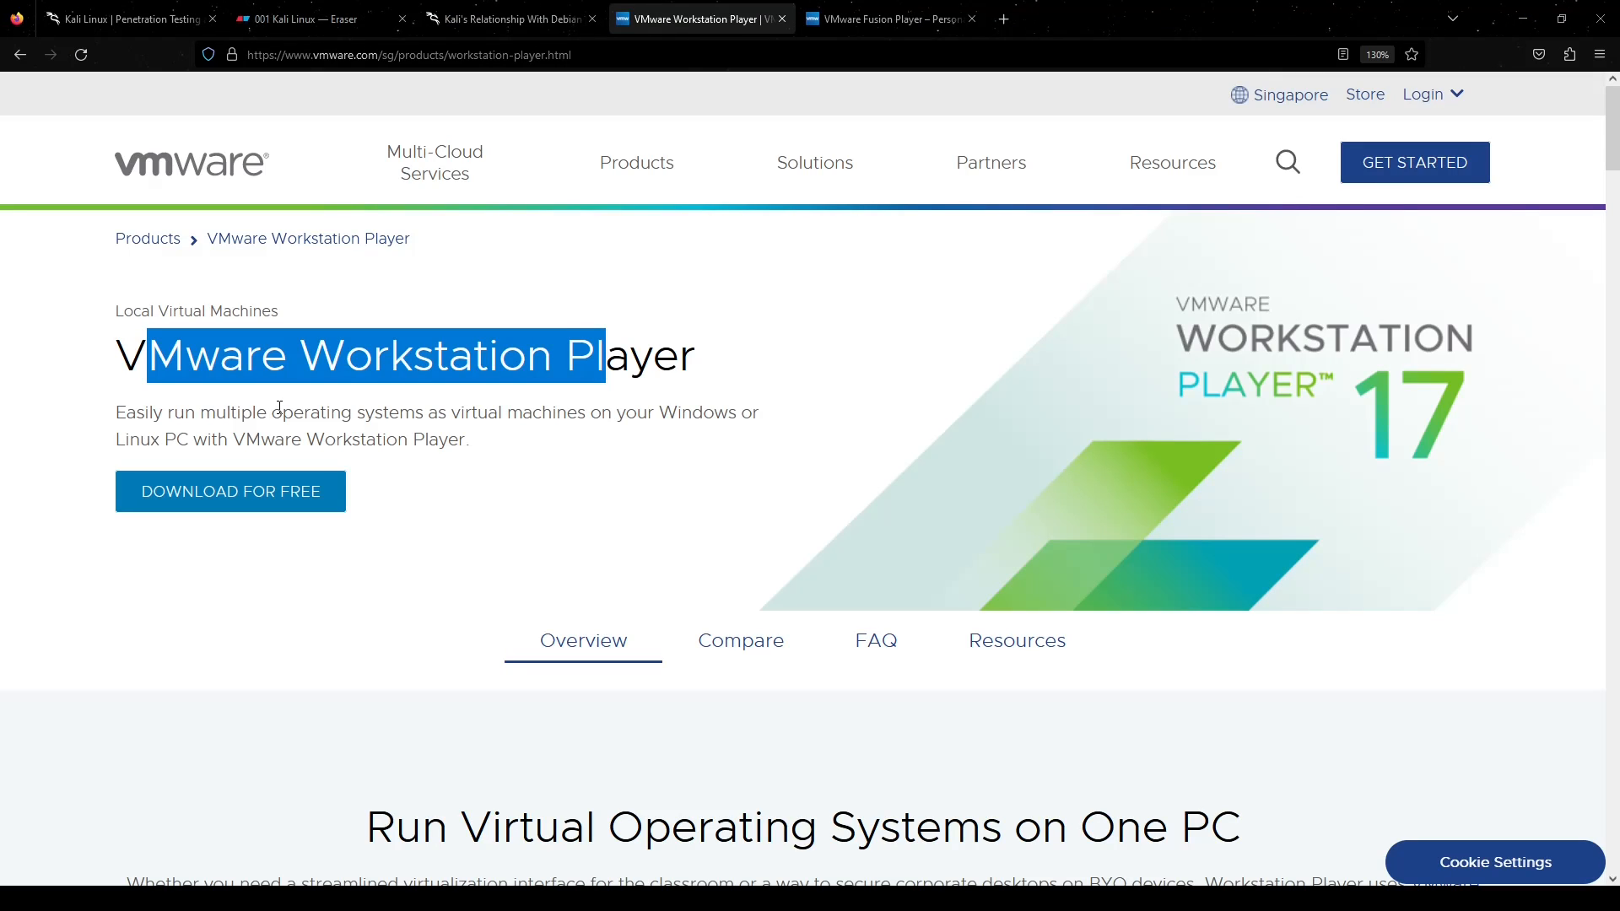
{"action": "left_click", "coordinate": [279, 408]}
{"action": "left_click_drag", "start_coordinate": [344, 437], "coordinate": [277, 413]}
{"action": "left_click", "coordinate": [281, 412]}
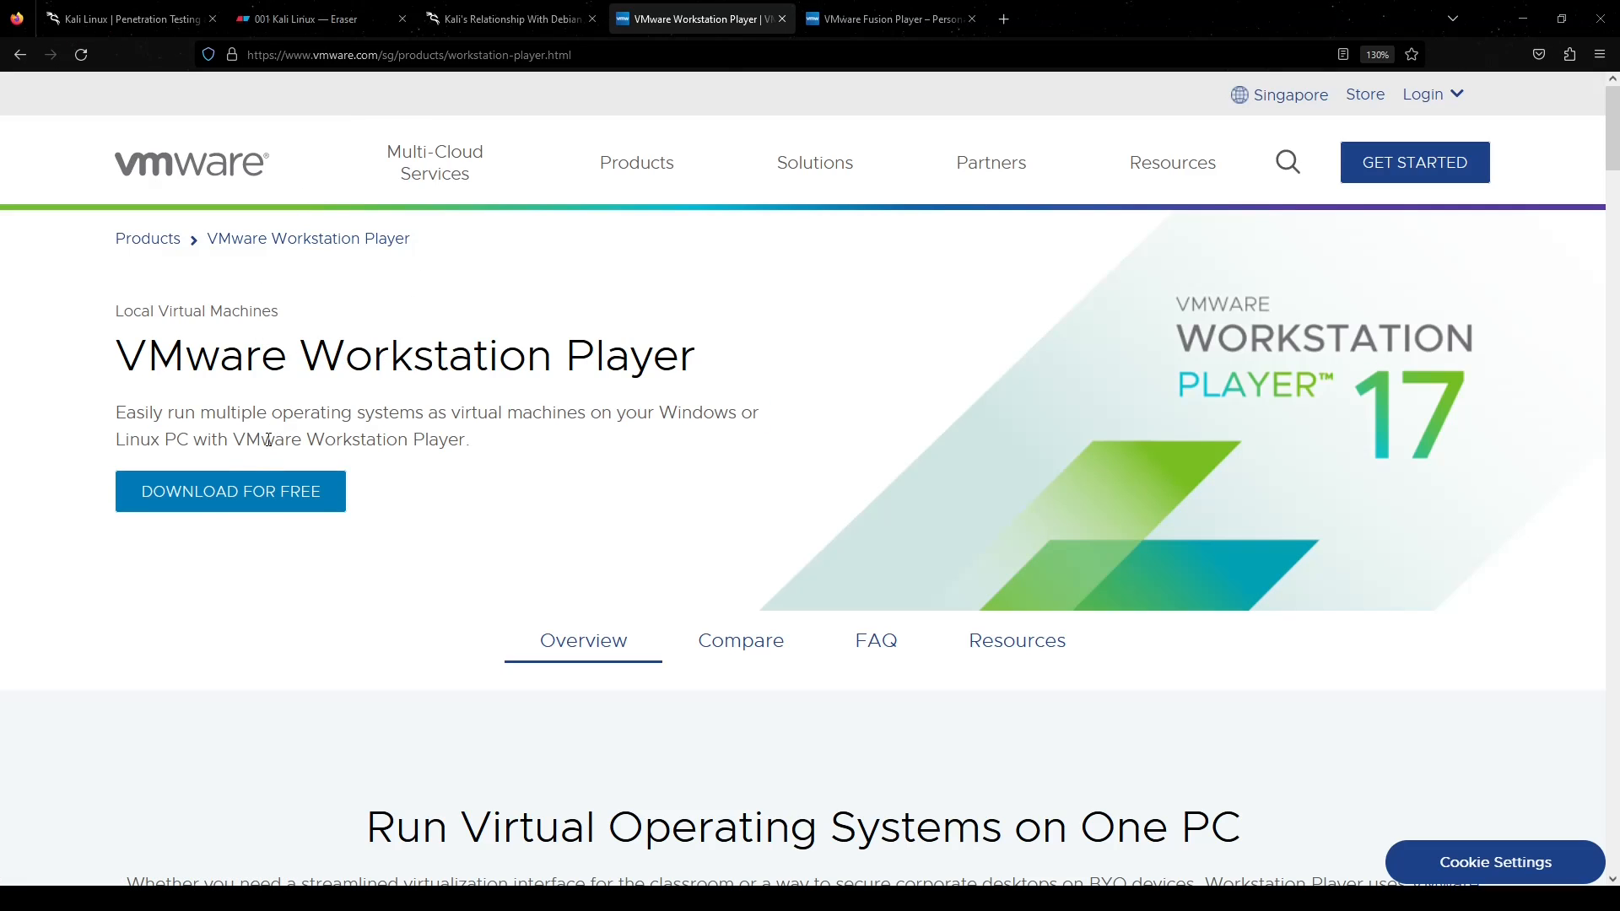
Step: Open the free download page for VMware Workstation Player and highlight its title
{"action": "left_click", "coordinate": [193, 498]}
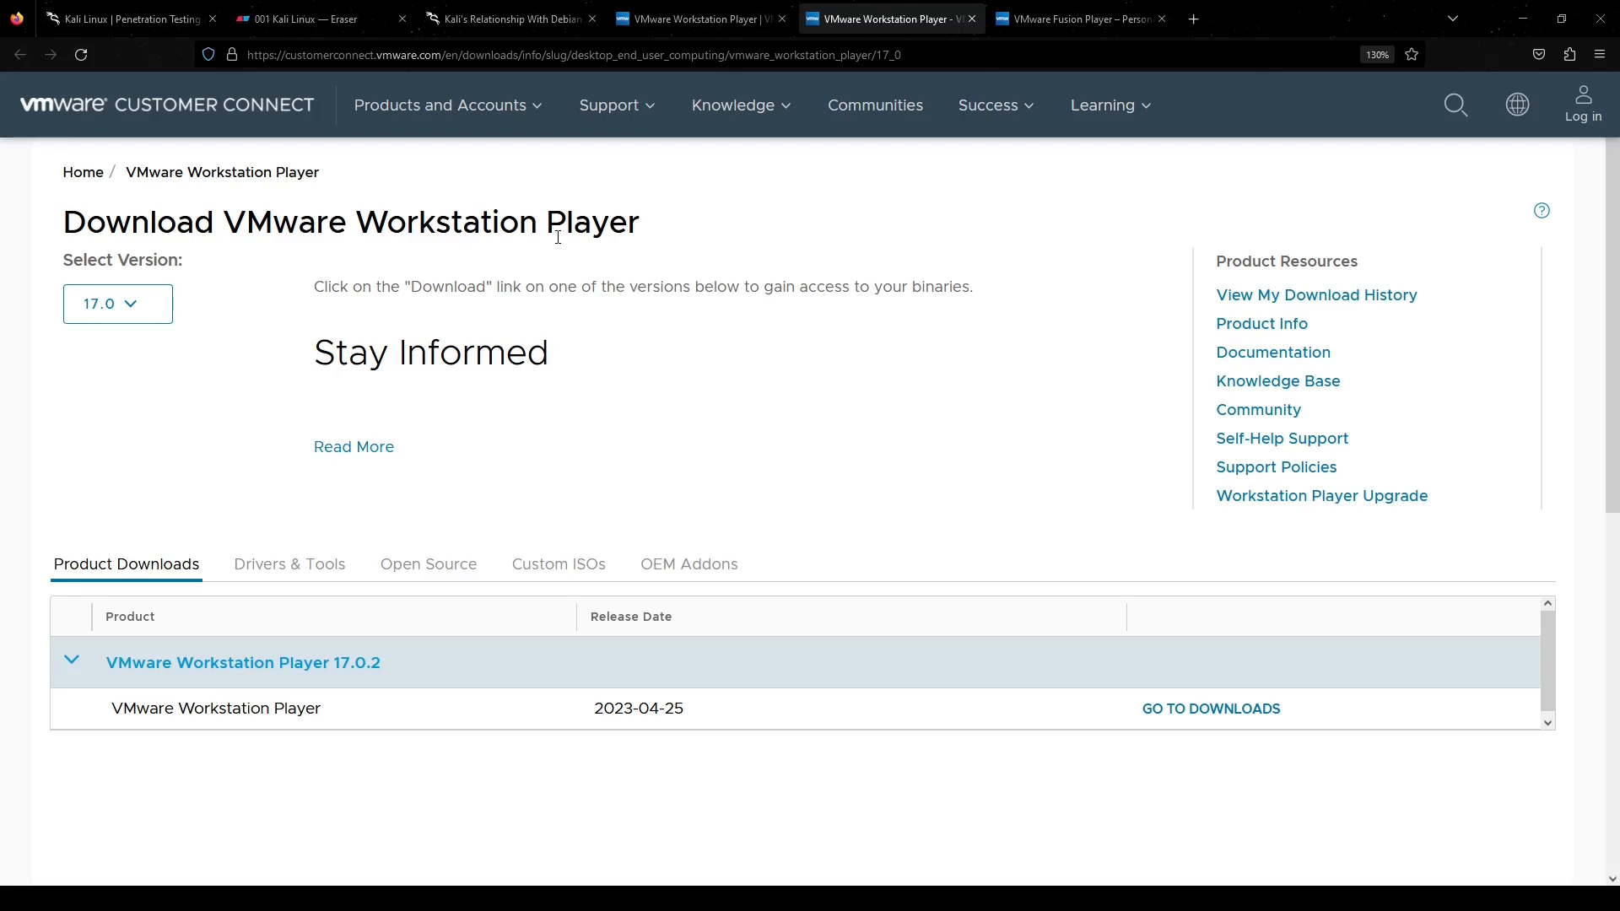
{"action": "left_click_drag", "start_coordinate": [274, 219], "coordinate": [404, 229]}
{"action": "left_click", "coordinate": [145, 226]}
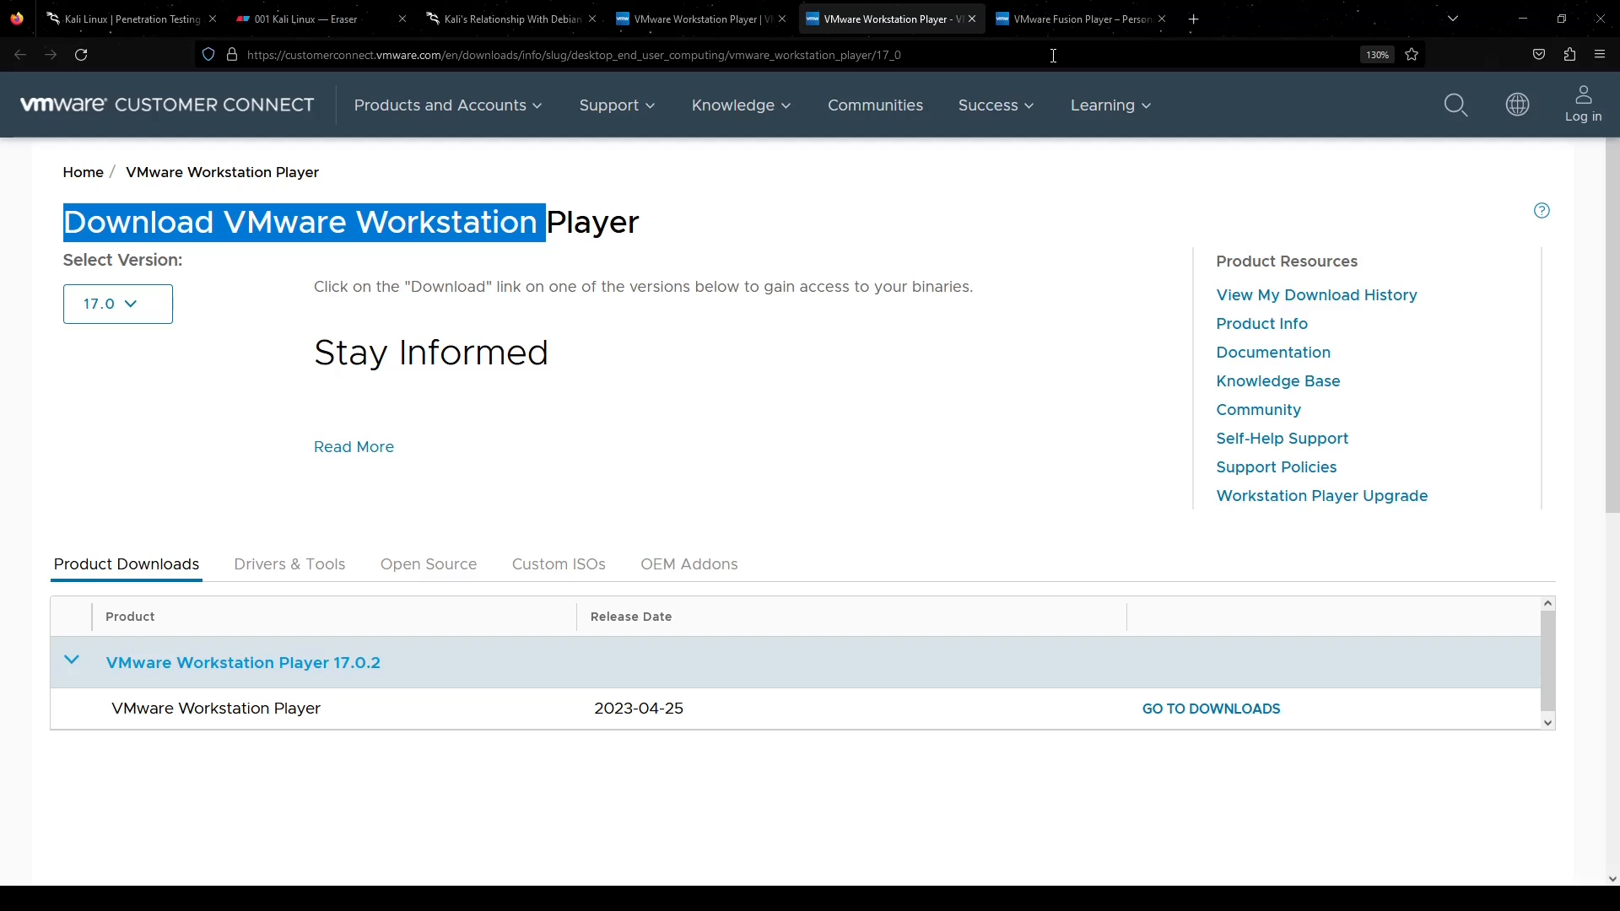
Step: Examine the VMware Fusion Player Personal Use License page, including who may use it for free
{"action": "left_click", "coordinate": [1051, 20]}
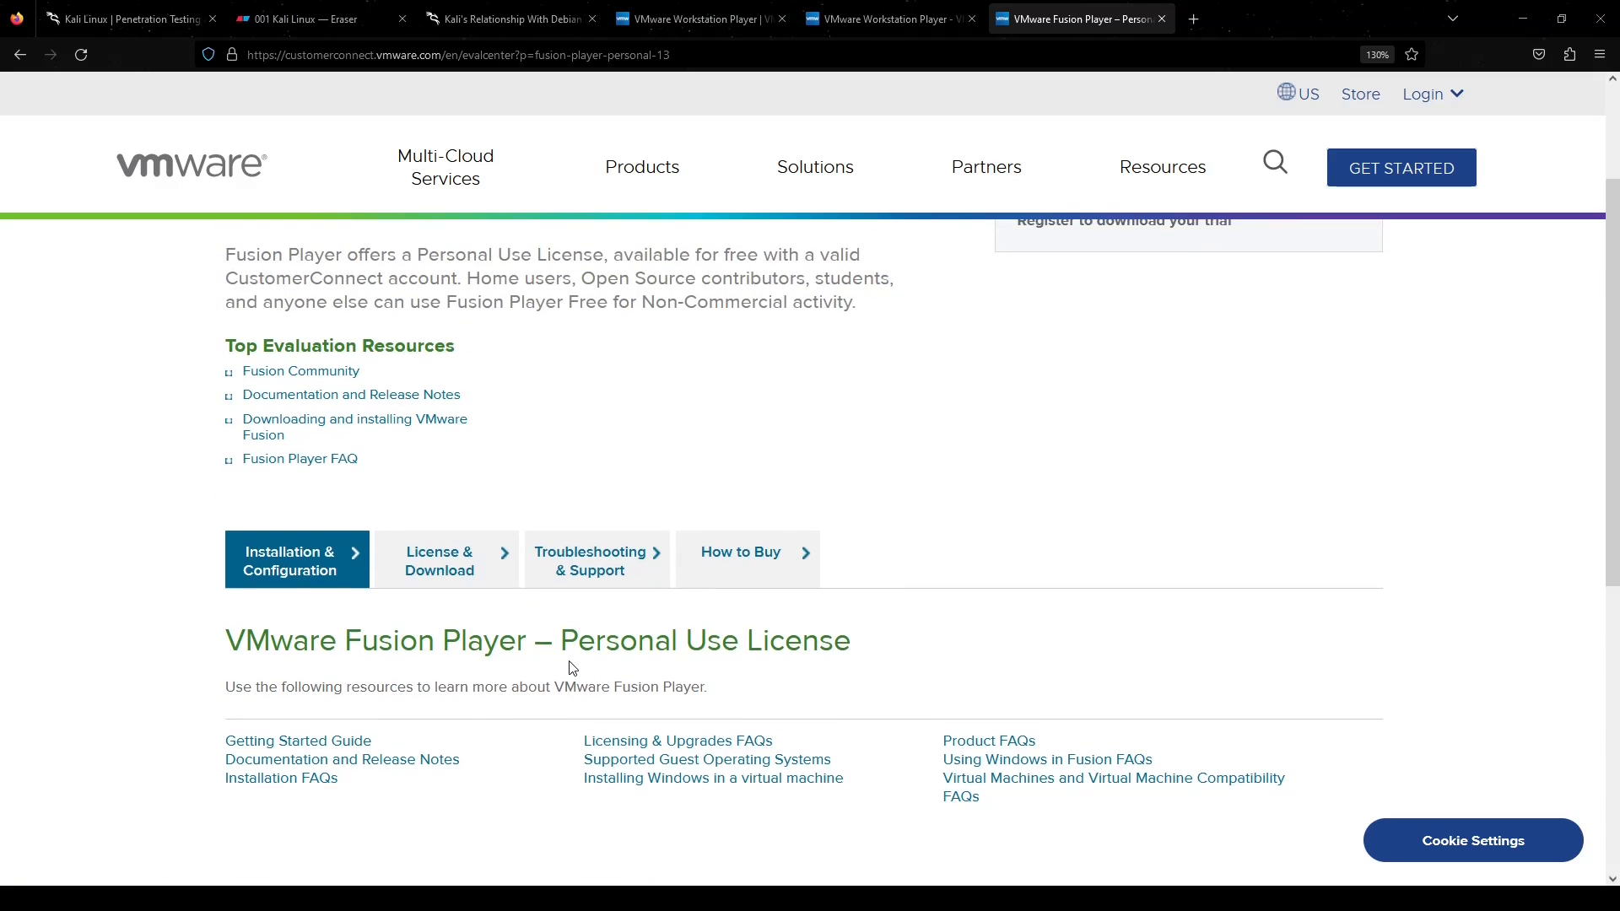
{"action": "scroll", "coordinate": [582, 763], "scroll_direction": "up", "scroll_amount": 4}
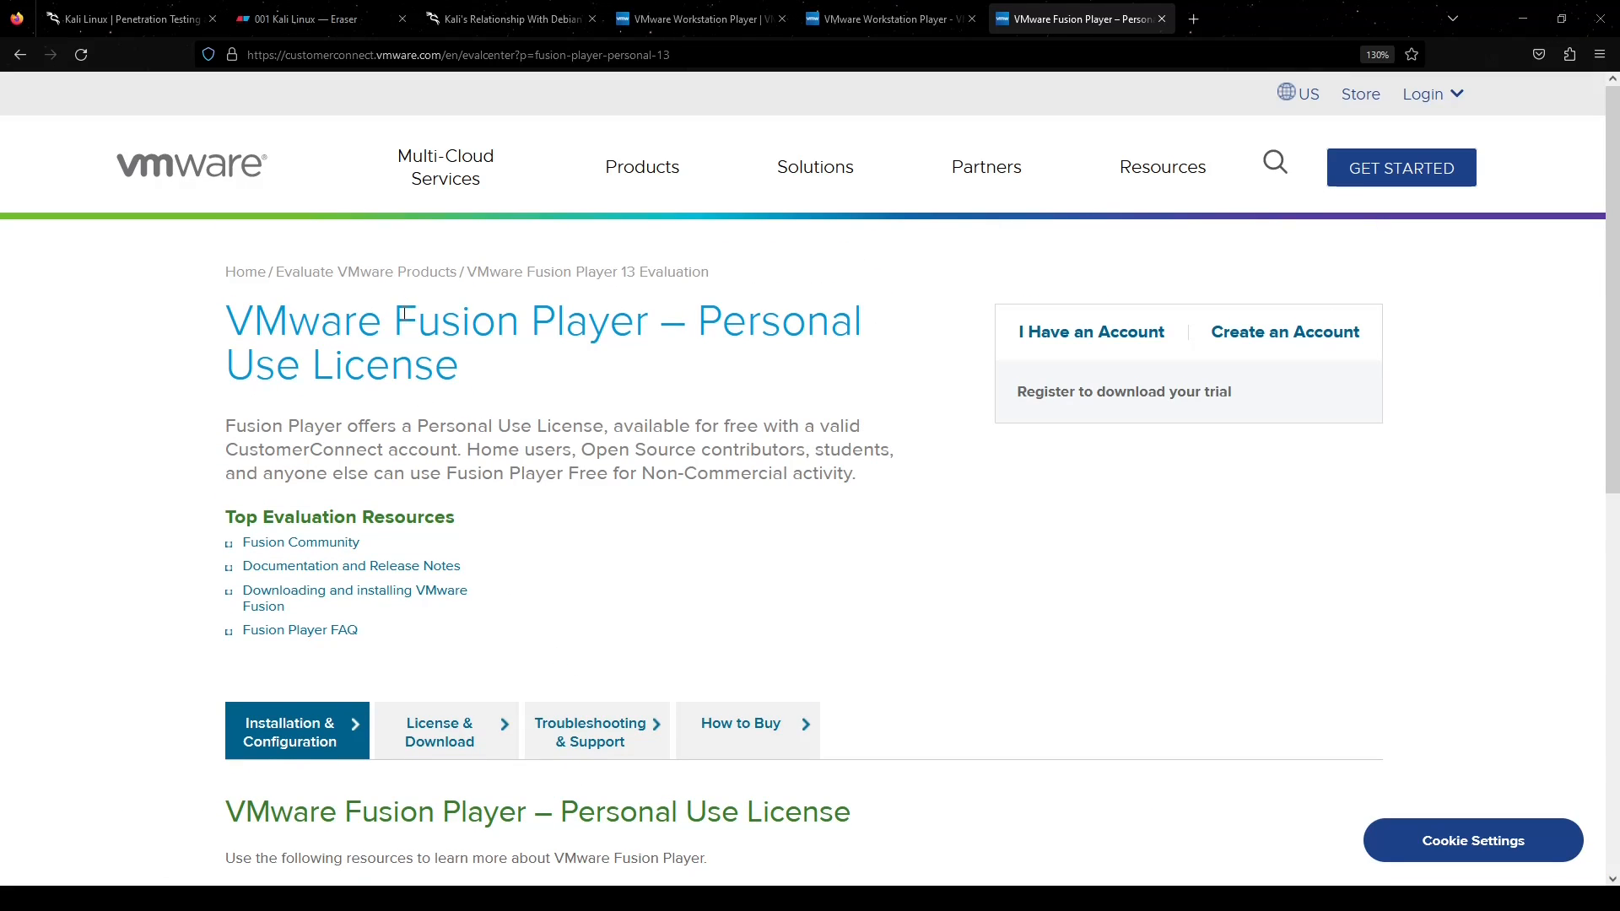
{"action": "left_click_drag", "start_coordinate": [395, 322], "coordinate": [518, 324]}
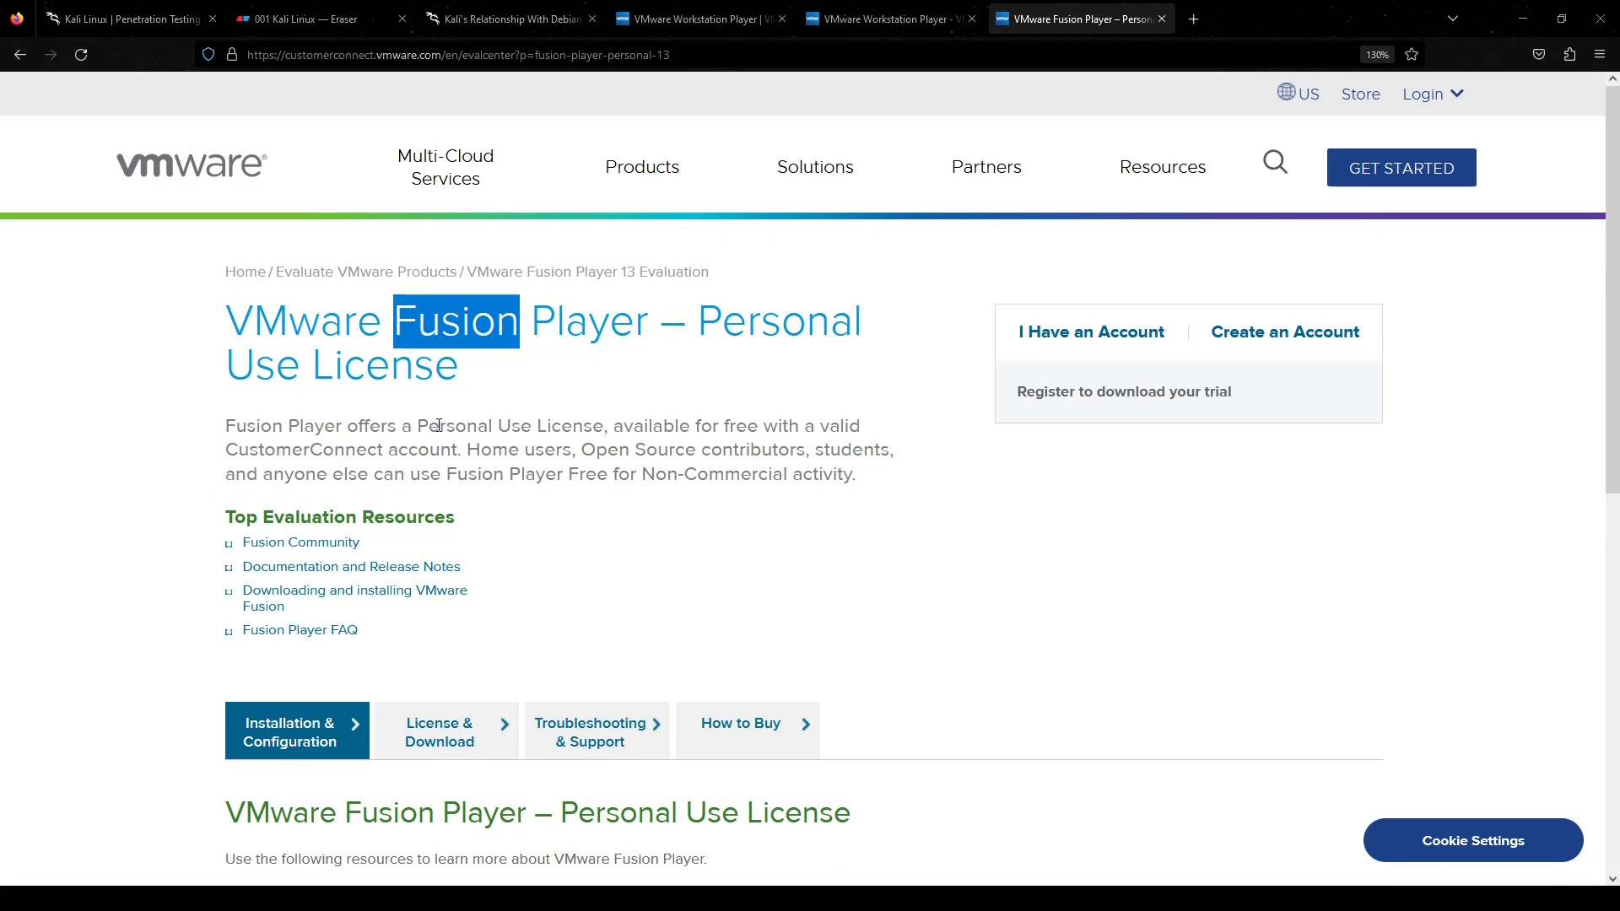
{"action": "left_click_drag", "start_coordinate": [440, 425], "coordinate": [557, 448]}
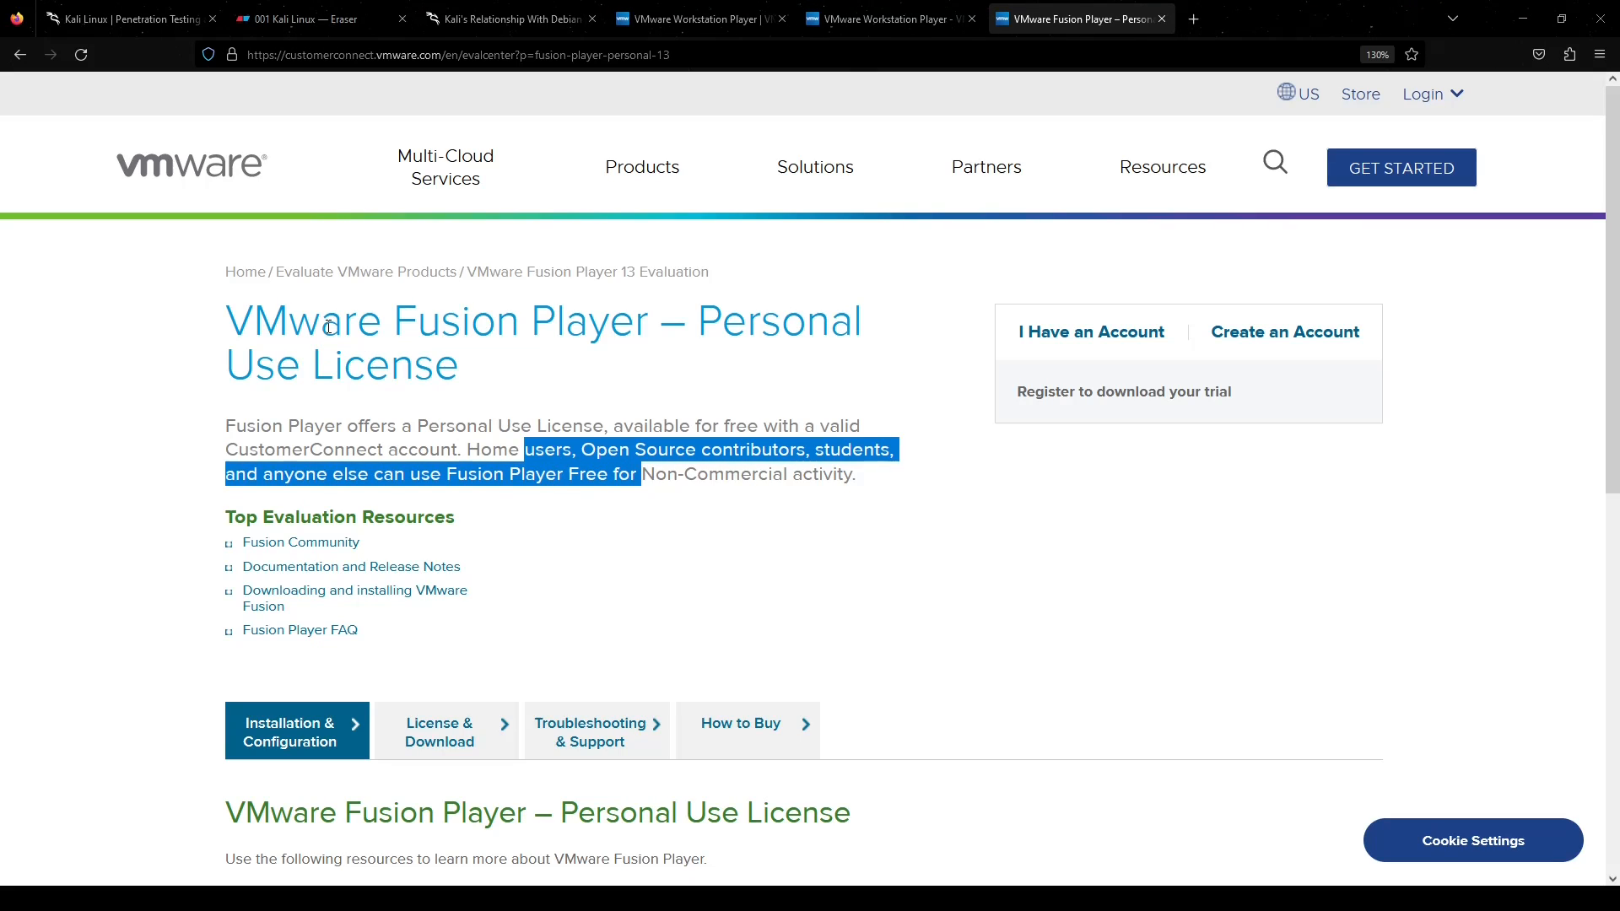
{"action": "left_click_drag", "start_coordinate": [342, 322], "coordinate": [634, 323]}
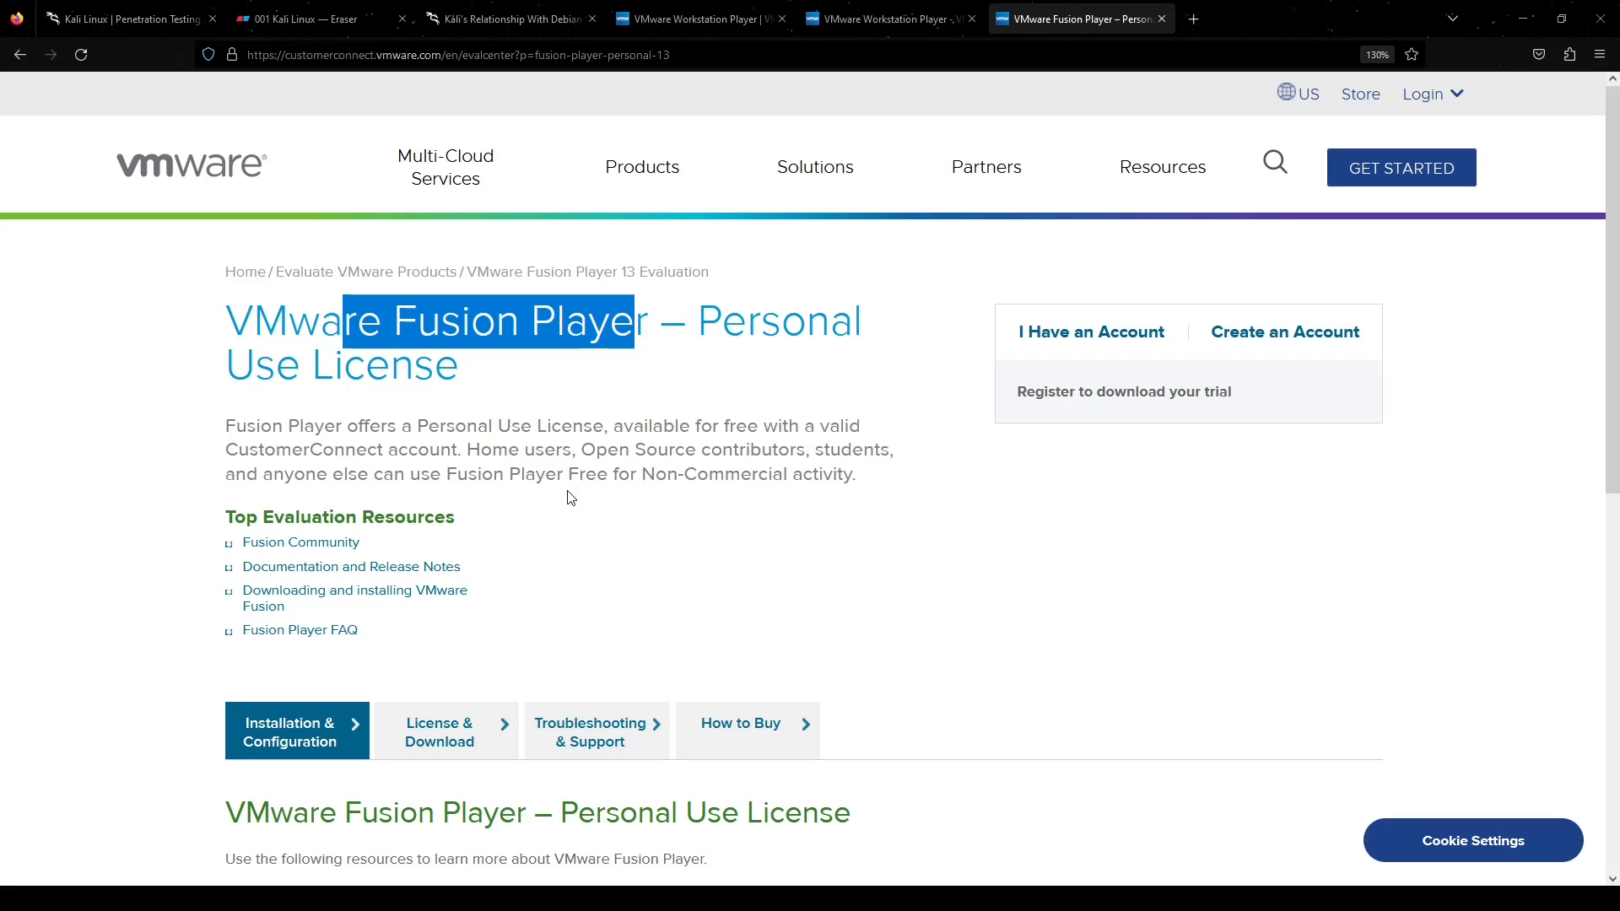
{"action": "scroll", "coordinate": [571, 498], "scroll_direction": "down", "scroll_amount": 8}
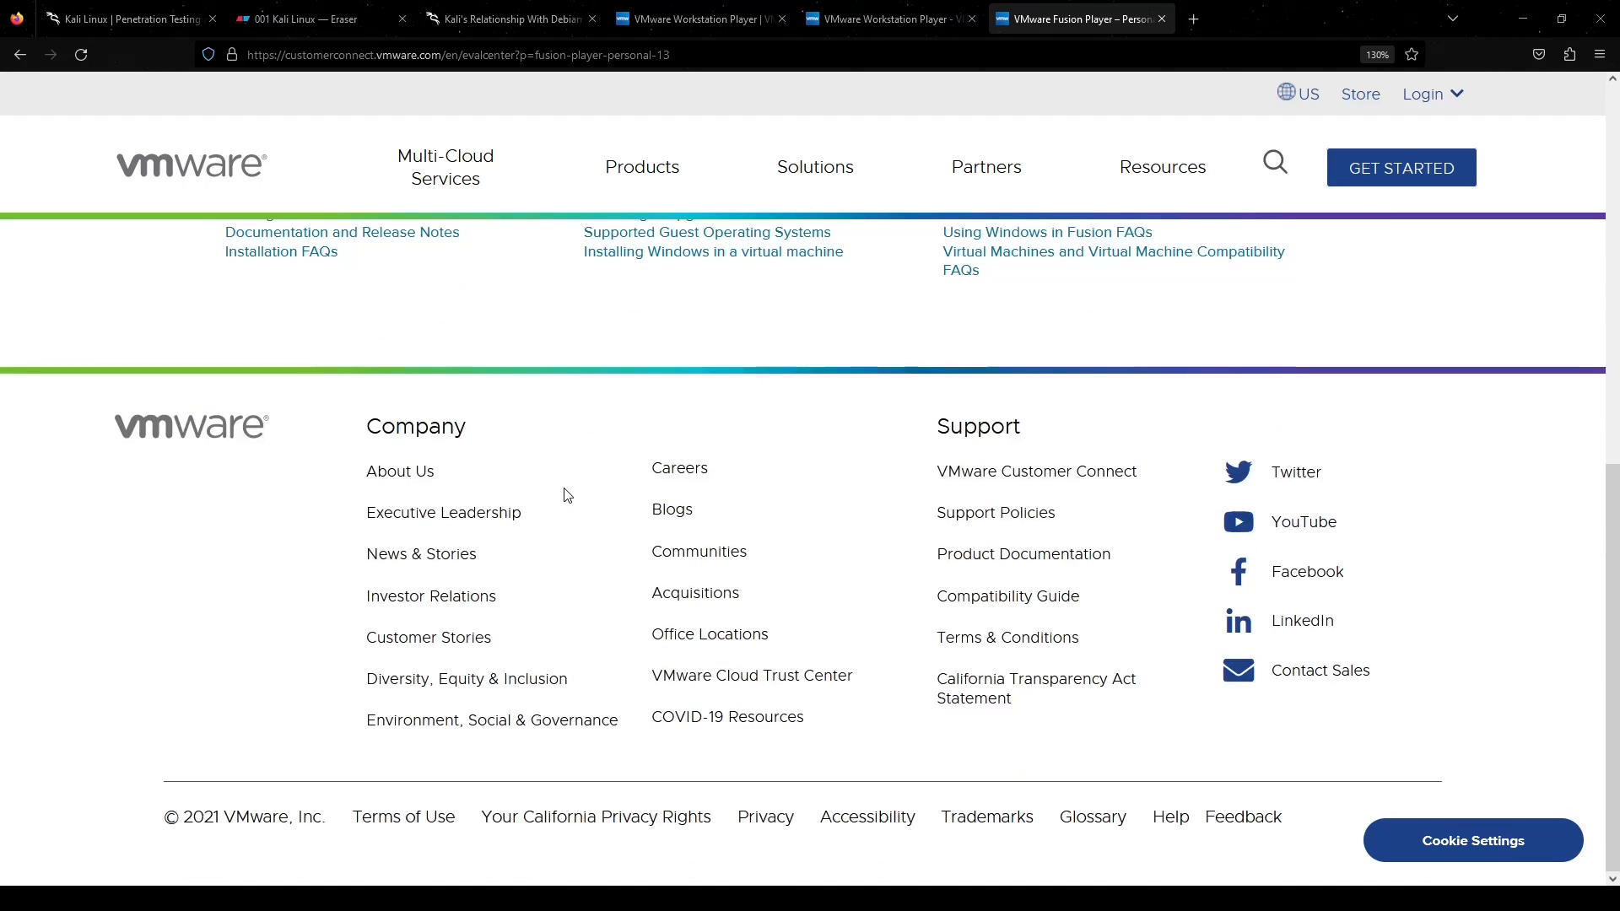
{"action": "scroll", "coordinate": [567, 495], "scroll_direction": "up", "scroll_amount": 6}
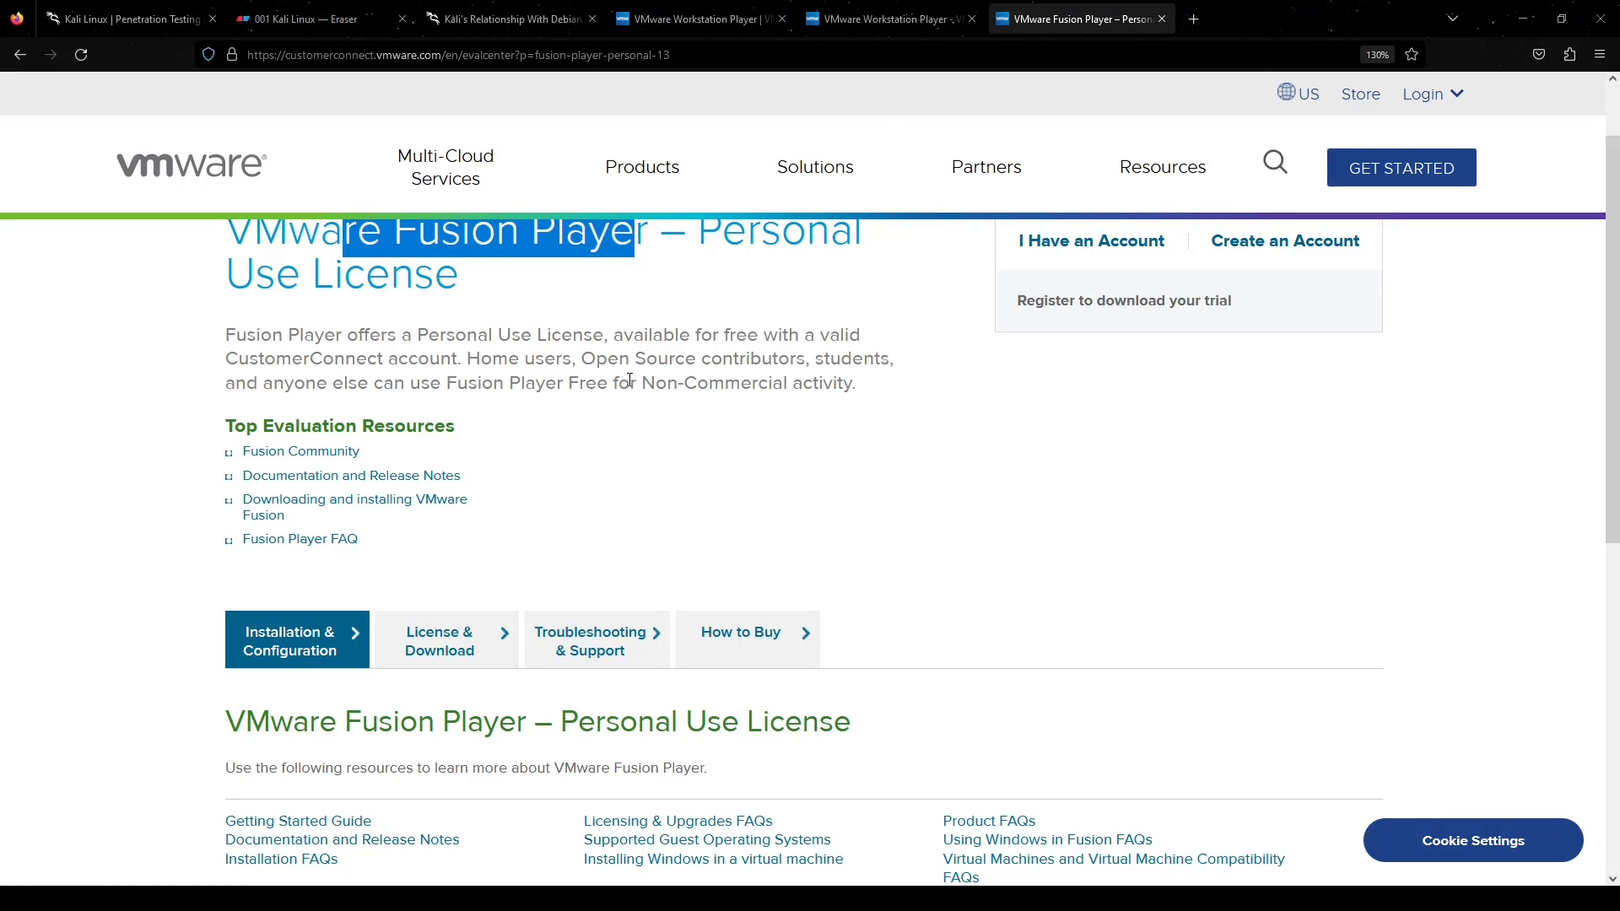
{"action": "left_click_drag", "start_coordinate": [636, 381], "coordinate": [447, 335]}
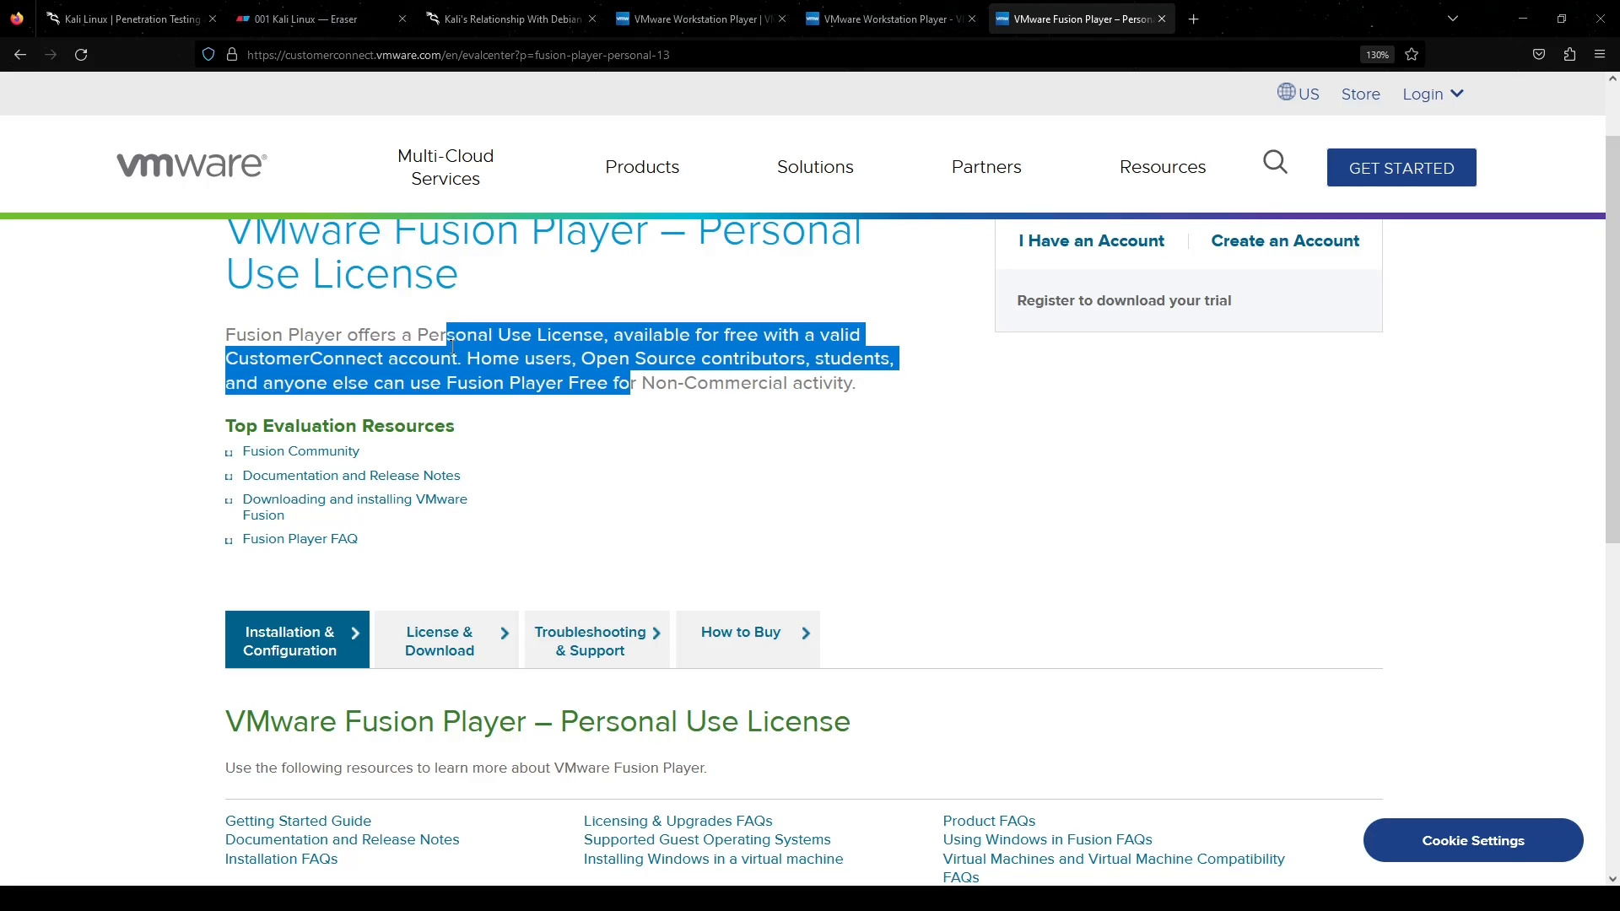
{"action": "left_click", "coordinate": [453, 346]}
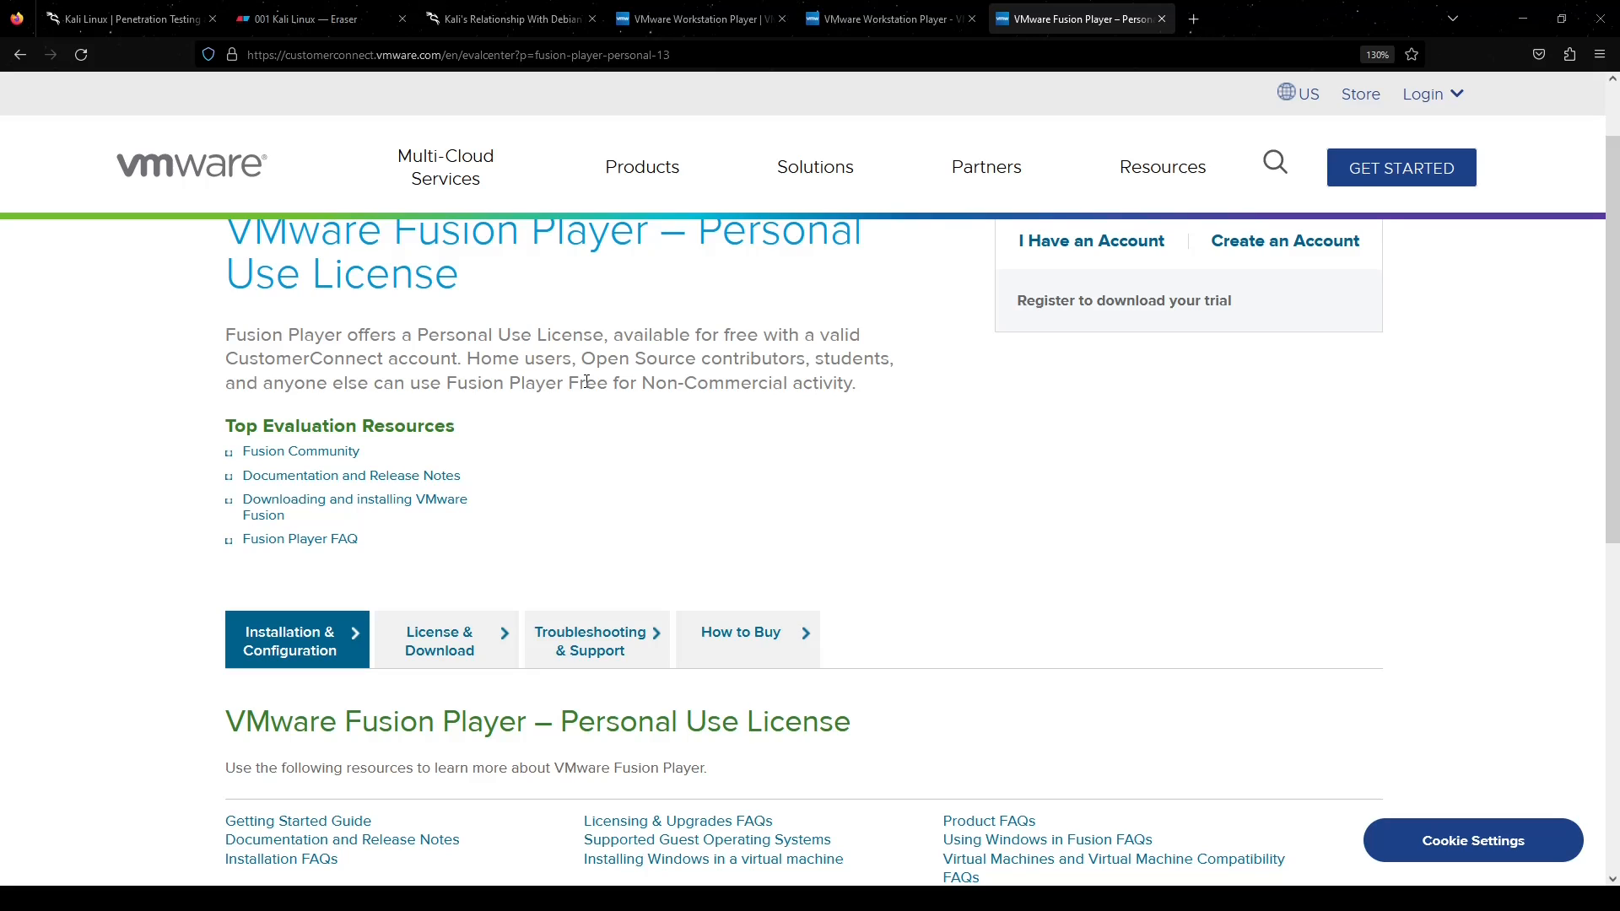
Step: Search the web for "get kali" in a new browser tab and open the official Get Kali page
{"action": "key", "text": "ctrl+Page_Up"}
{"action": "key", "text": "ctrl+Page_Up"}
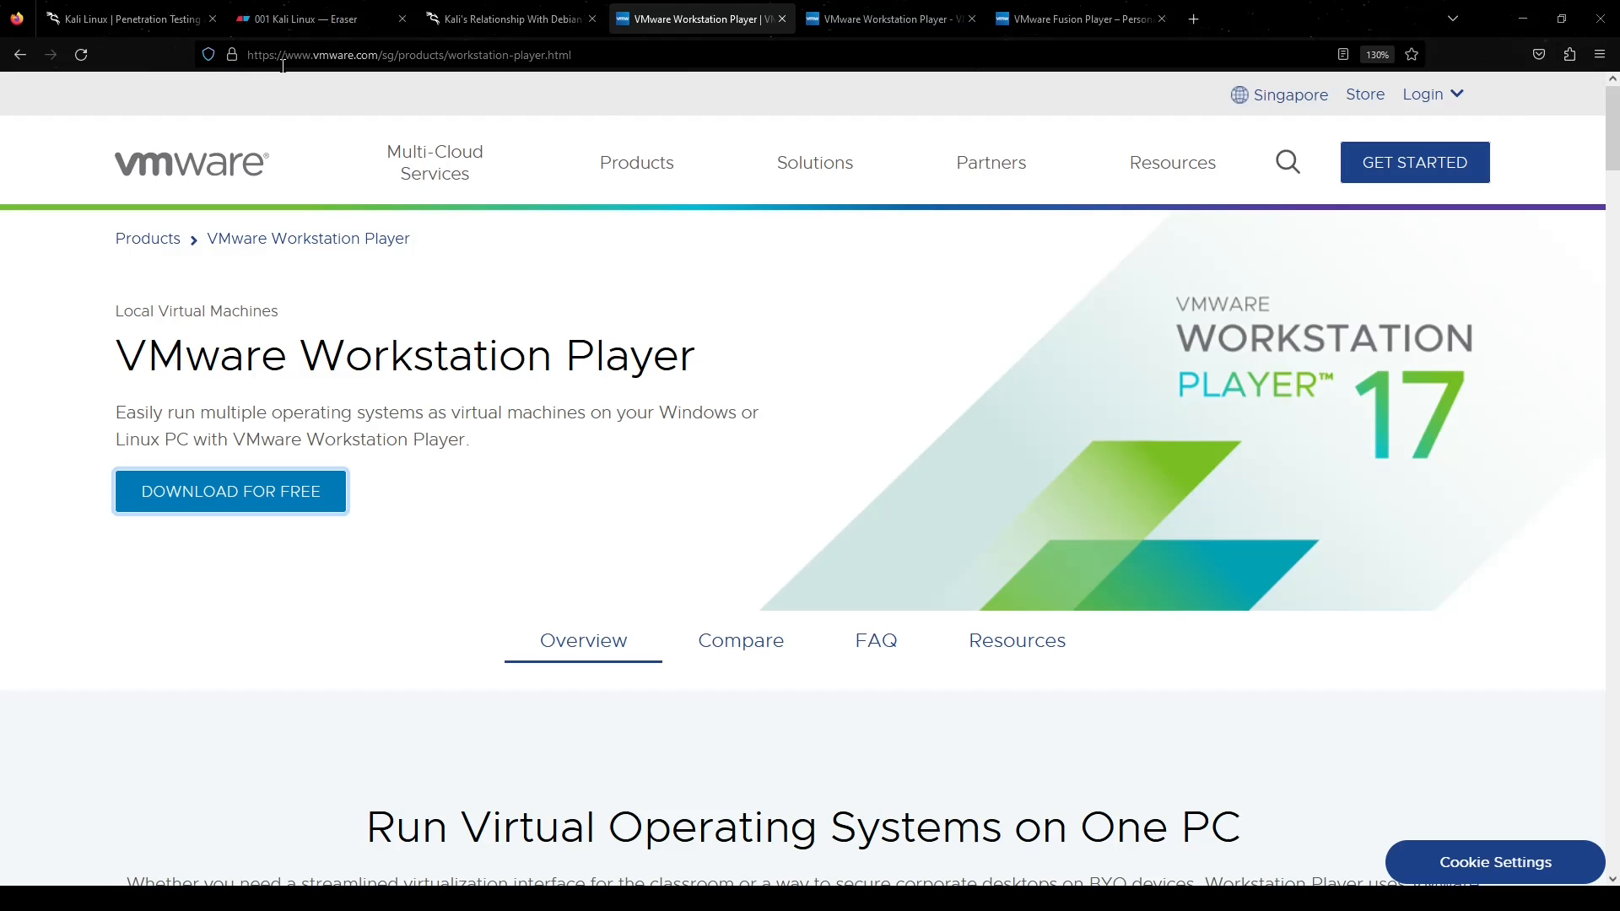
{"action": "left_click", "coordinate": [1205, 17]}
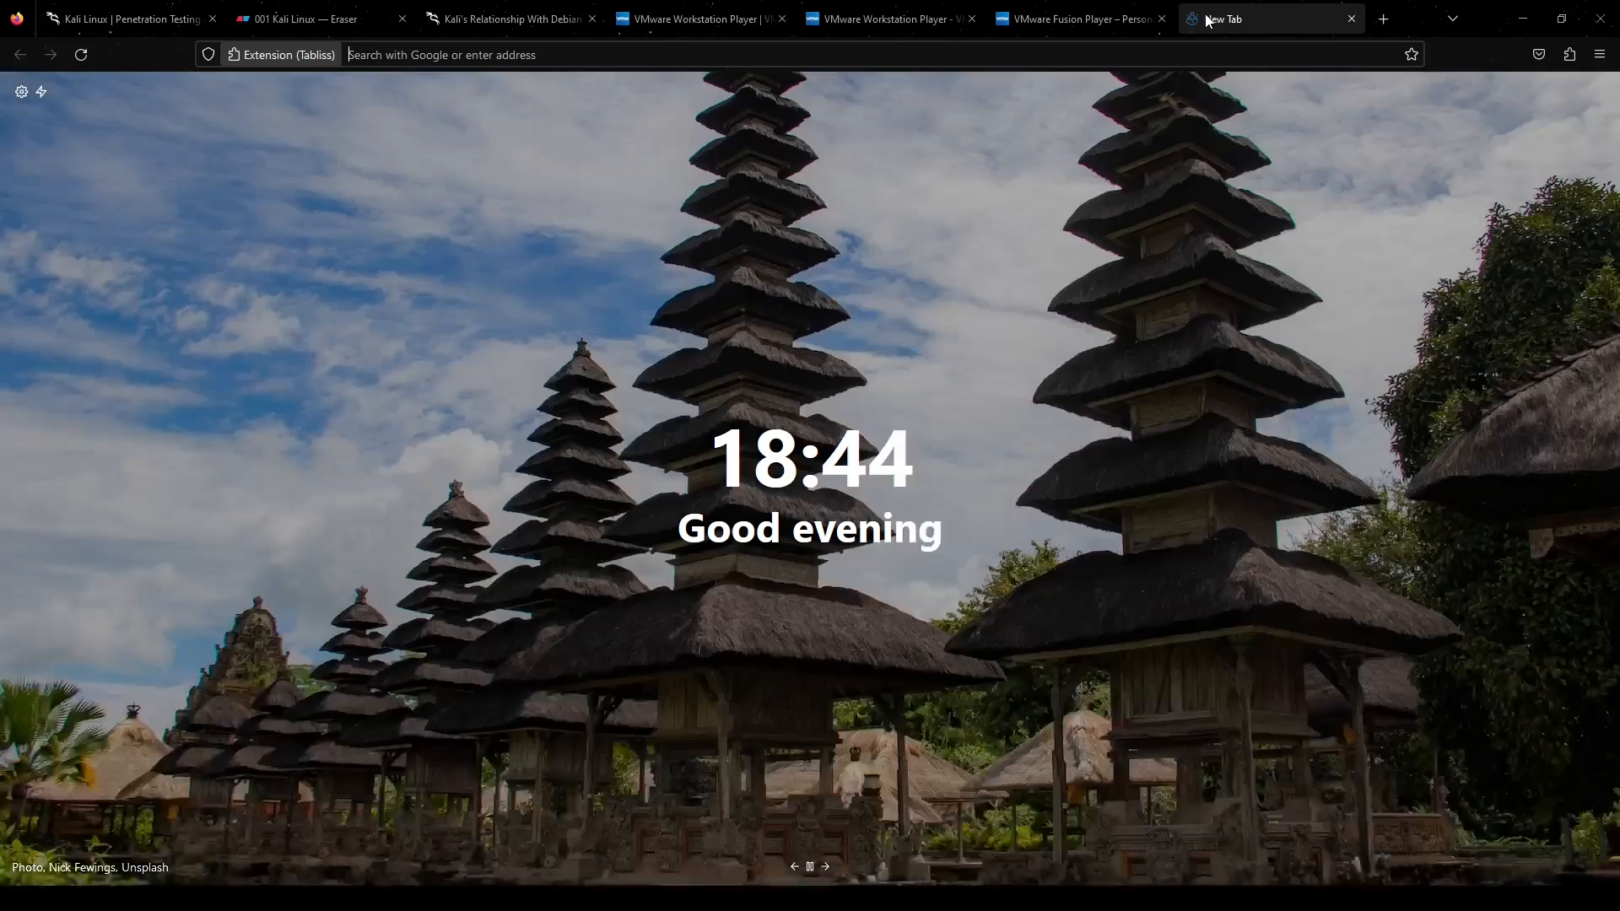
{"action": "type", "text": "get kali"}
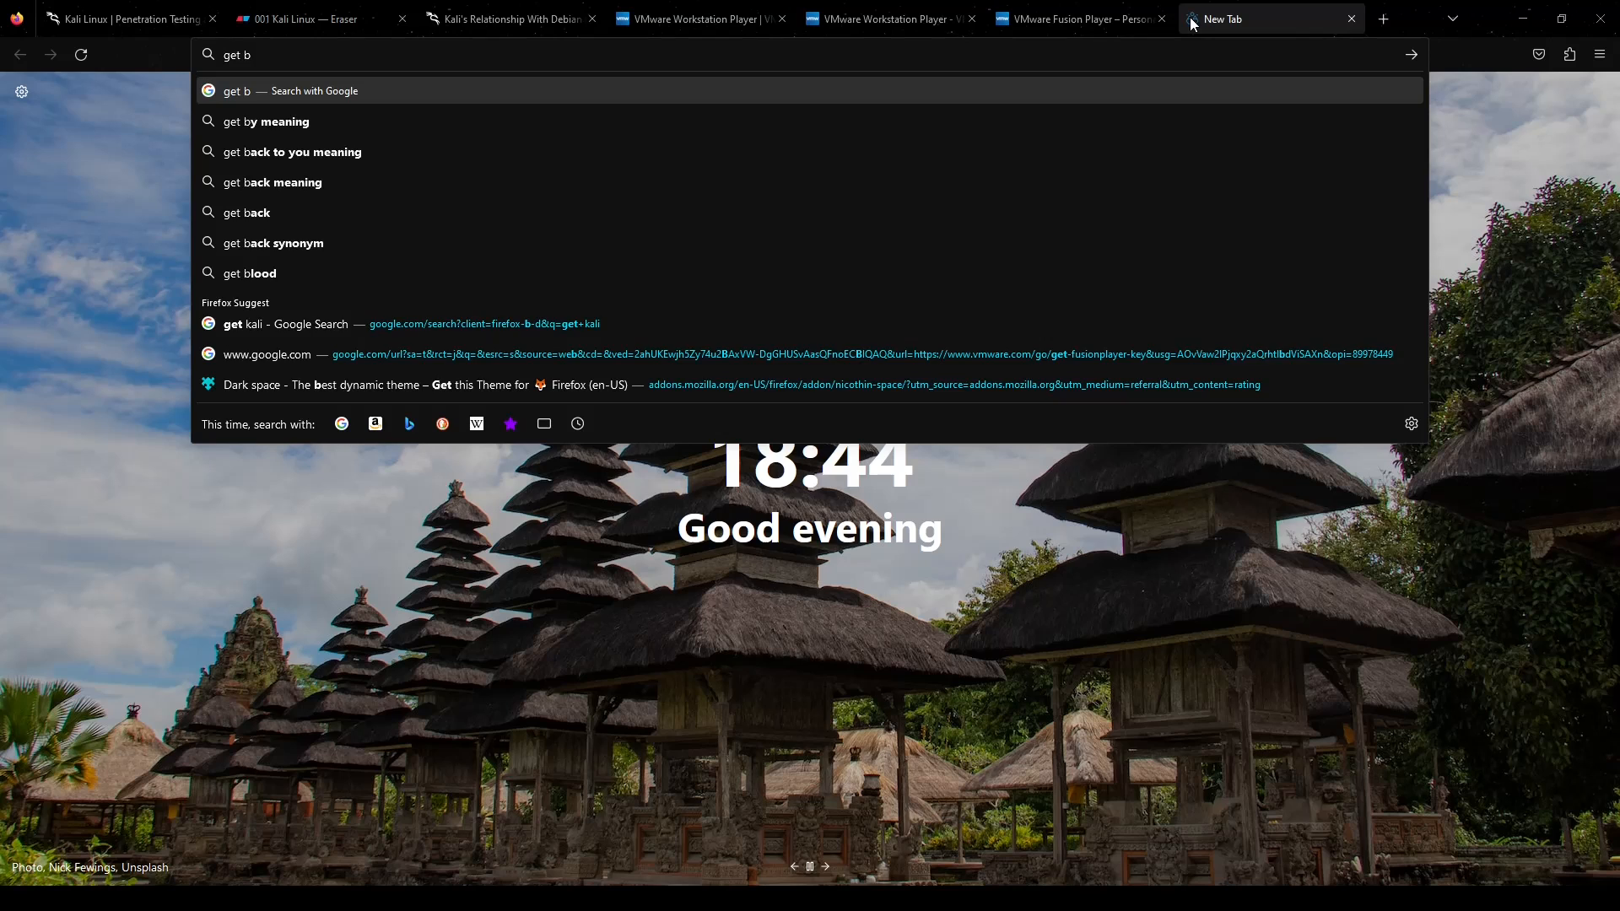
{"action": "key", "text": "Return"}
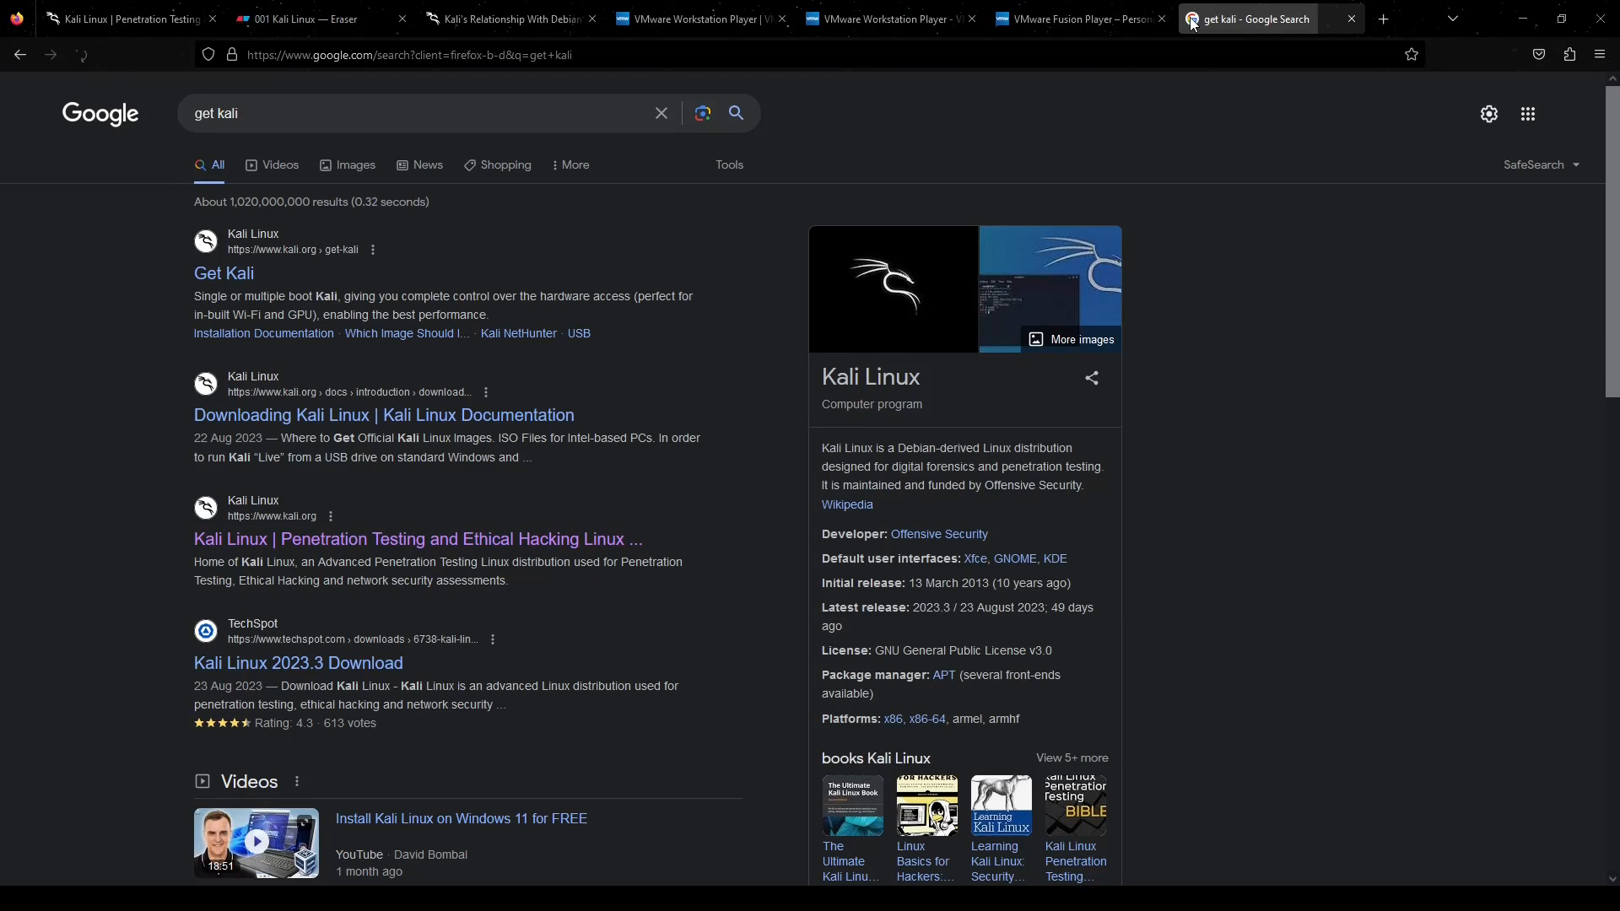
{"action": "left_click", "coordinate": [204, 275]}
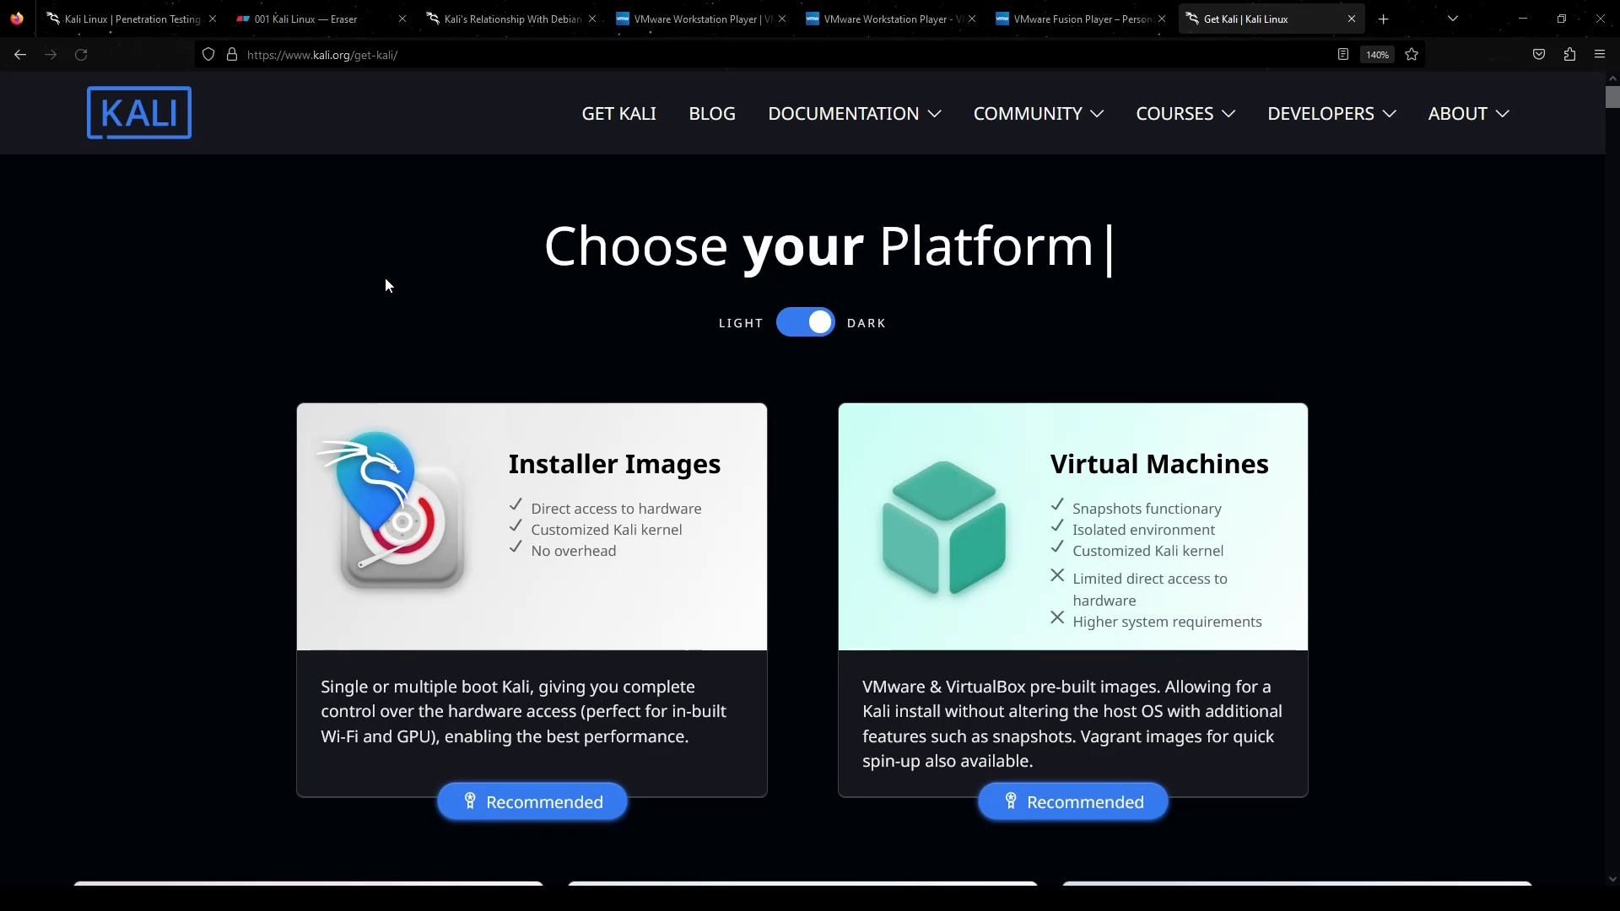
Step: Look through the platform options on the Get Kali page, from Installer Images and Virtual Machines to WSL
{"action": "scroll", "coordinate": [426, 367], "scroll_direction": "down", "scroll_amount": 10}
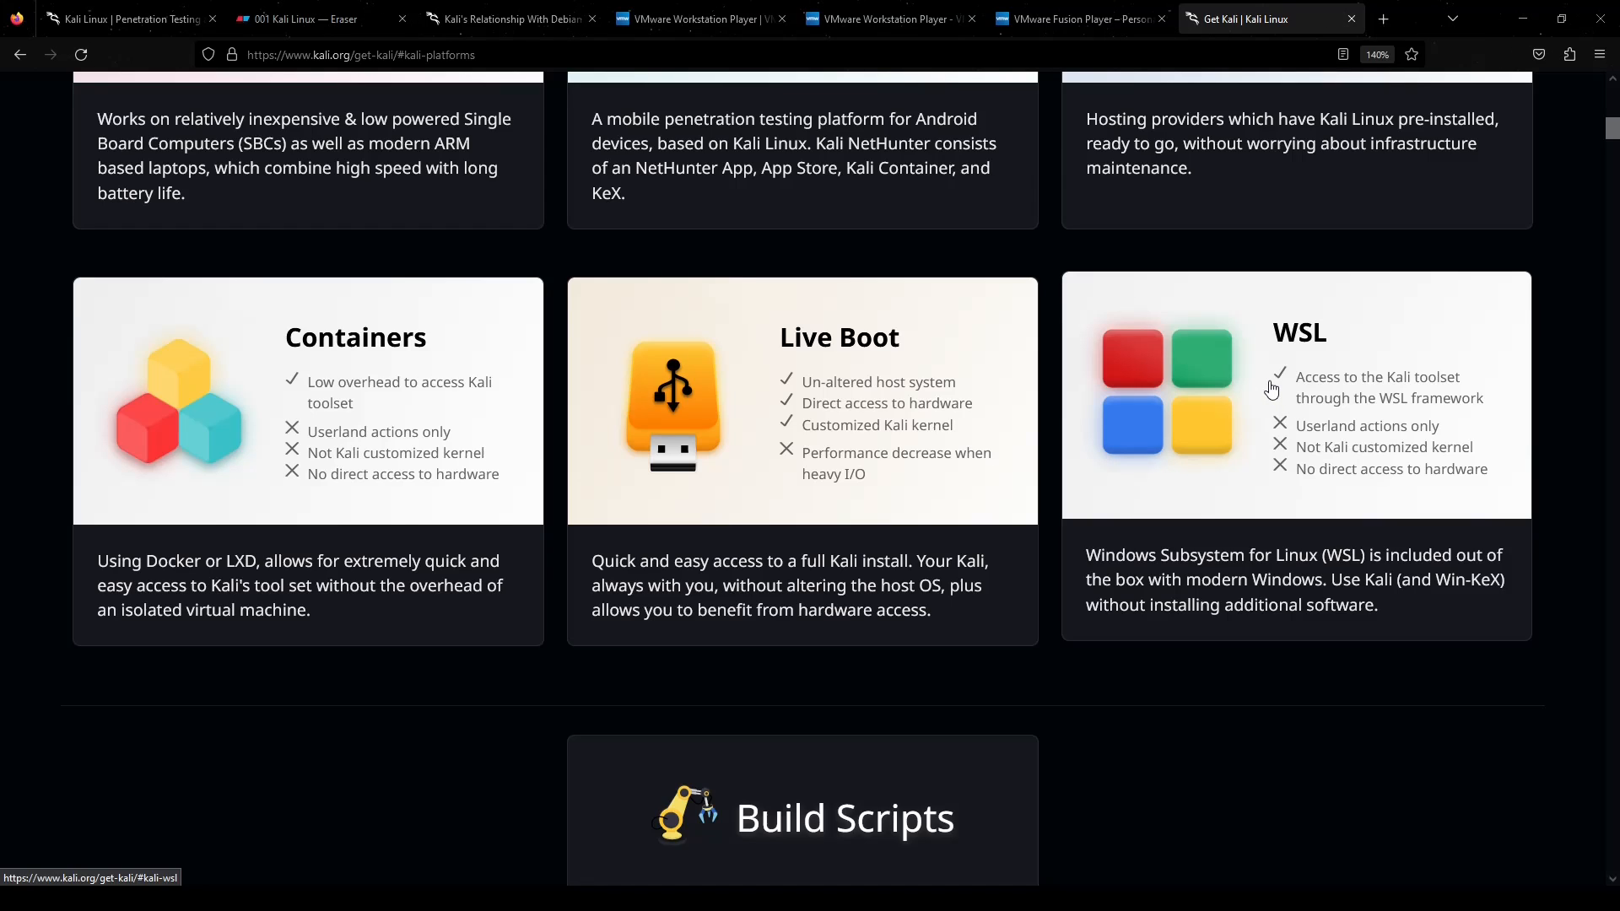
{"action": "scroll", "coordinate": [1265, 388], "scroll_direction": "up", "scroll_amount": 3}
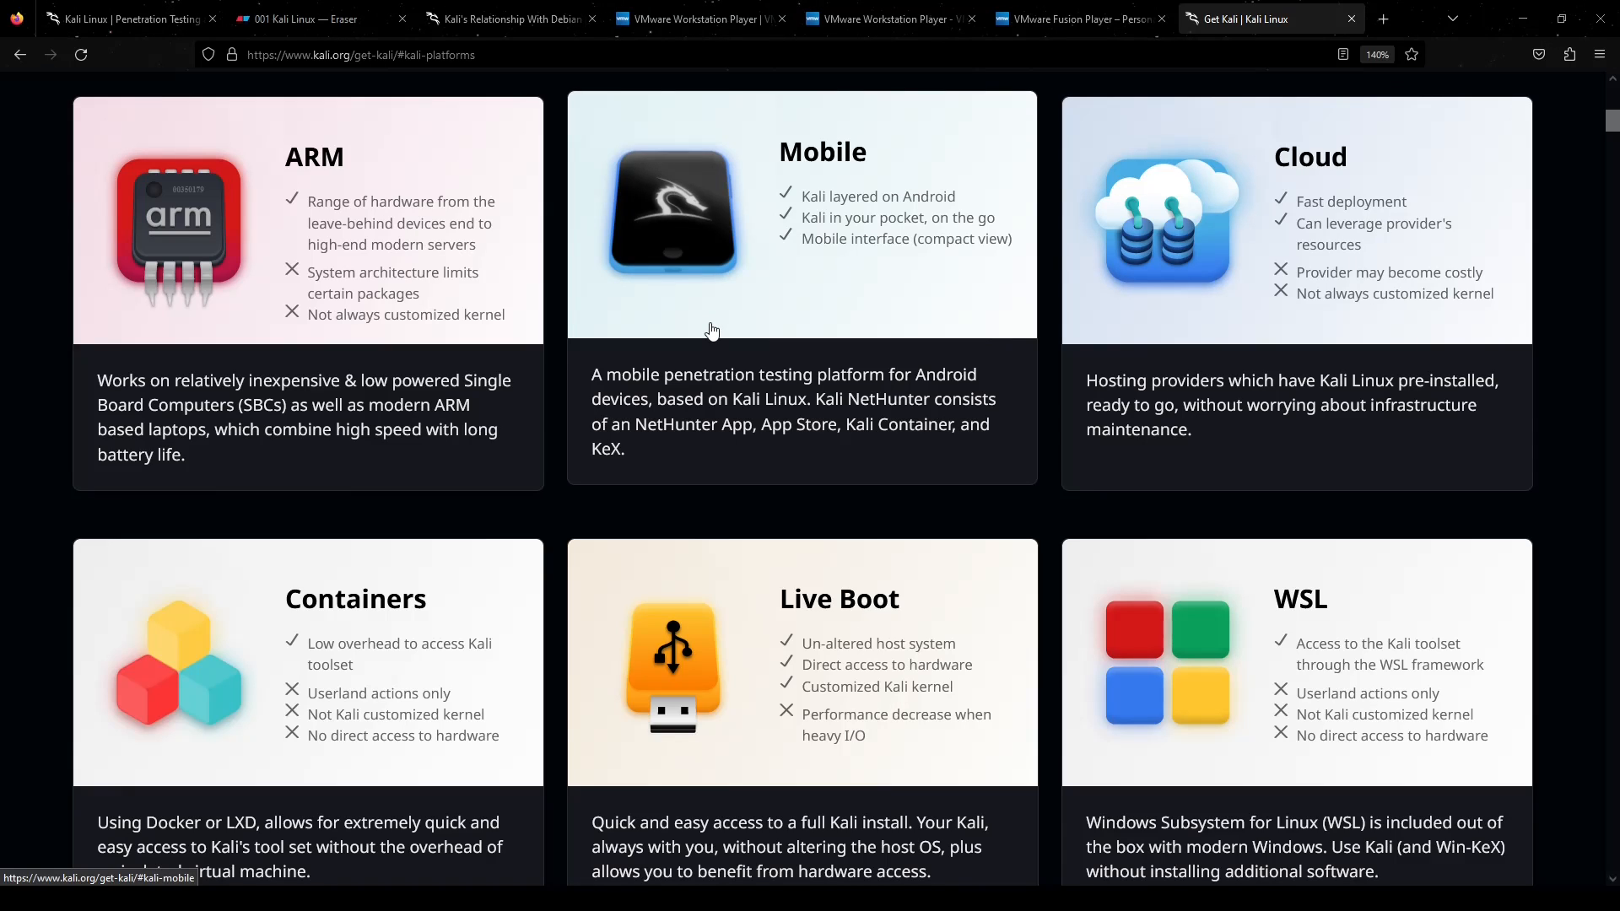
{"action": "scroll", "coordinate": [705, 327], "scroll_direction": "up", "scroll_amount": 9}
{"action": "scroll", "coordinate": [642, 262], "scroll_direction": "down", "scroll_amount": 3}
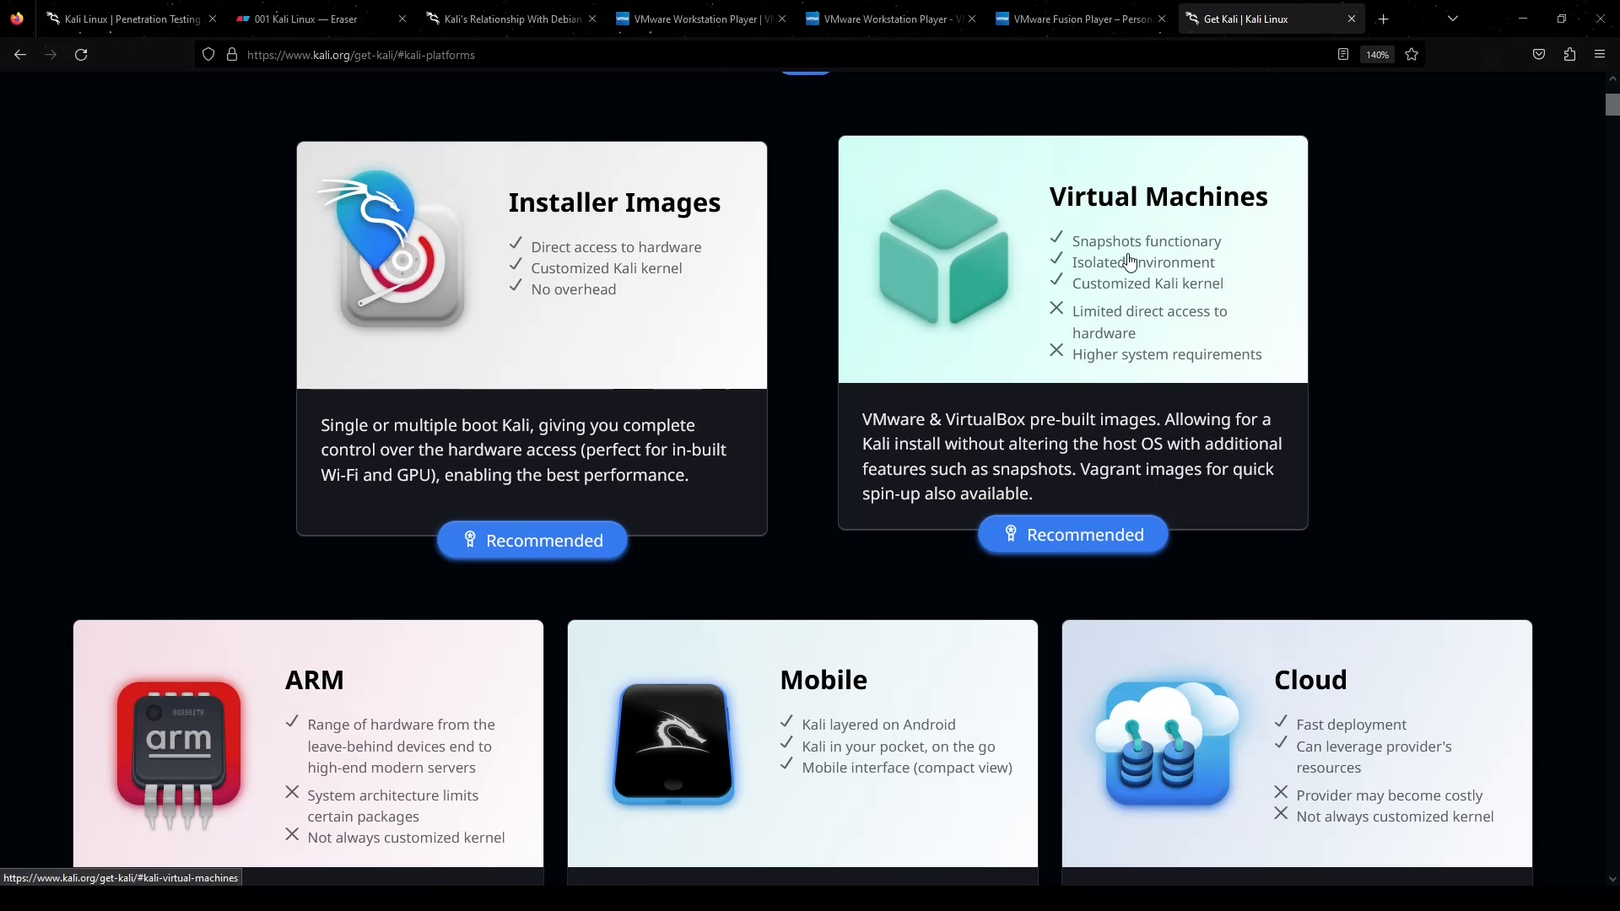
Step: Open the pre-built Virtual Machines section and look over the 64-bit images for the different hypervisors
{"action": "left_click", "coordinate": [1077, 266]}
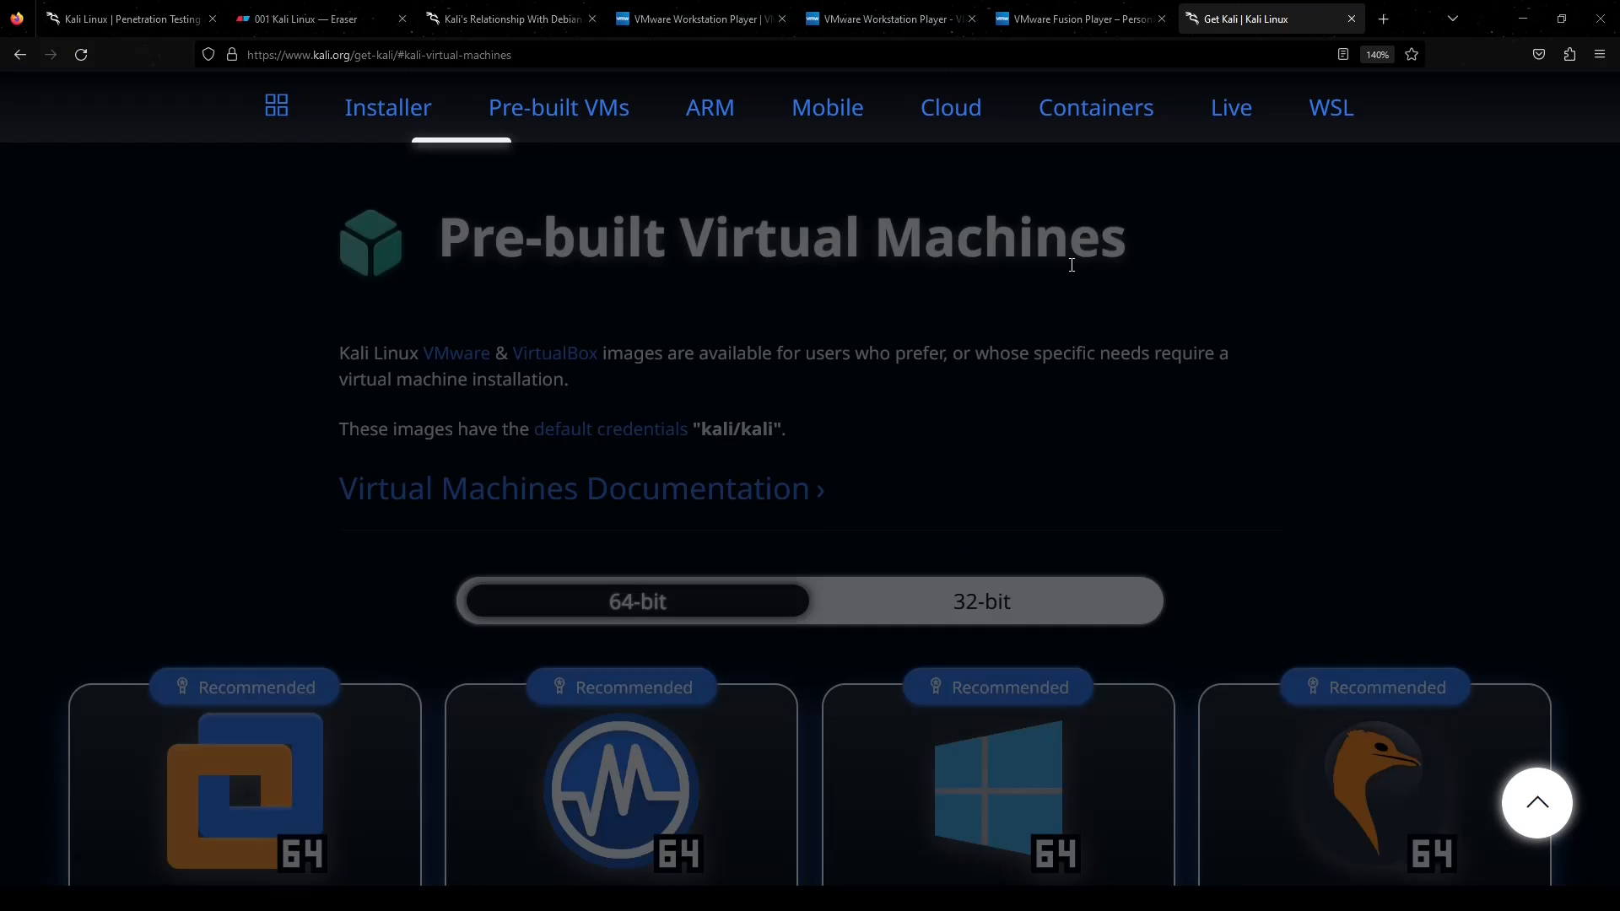
{"action": "scroll", "coordinate": [215, 538], "scroll_direction": "down", "scroll_amount": 3}
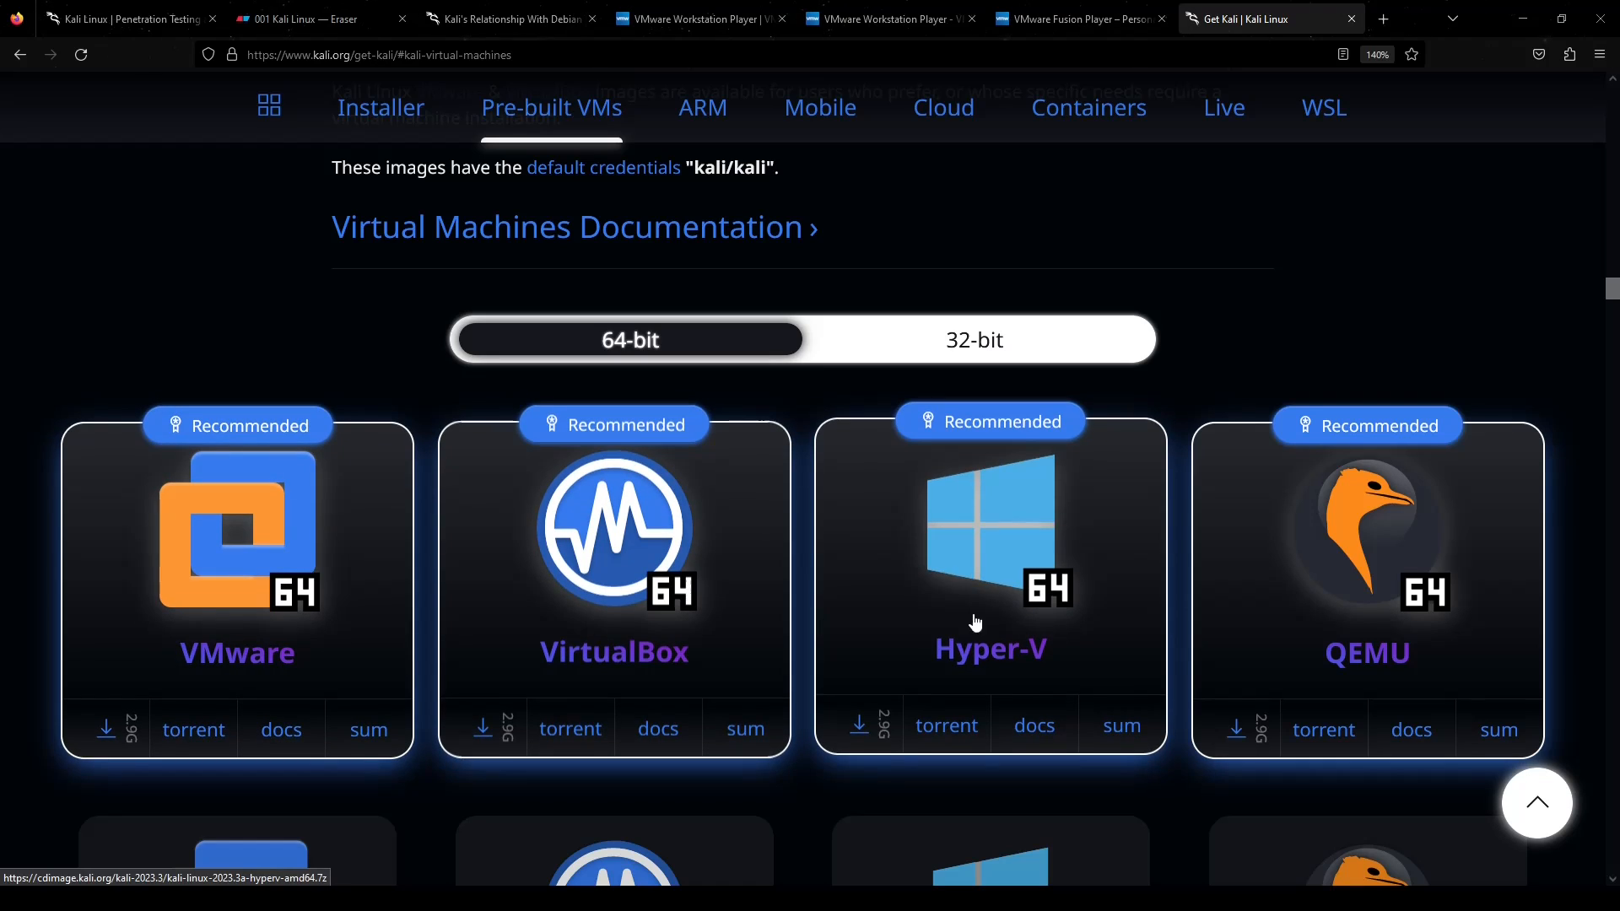
{"action": "scroll", "coordinate": [1177, 562], "scroll_direction": "down", "scroll_amount": 3}
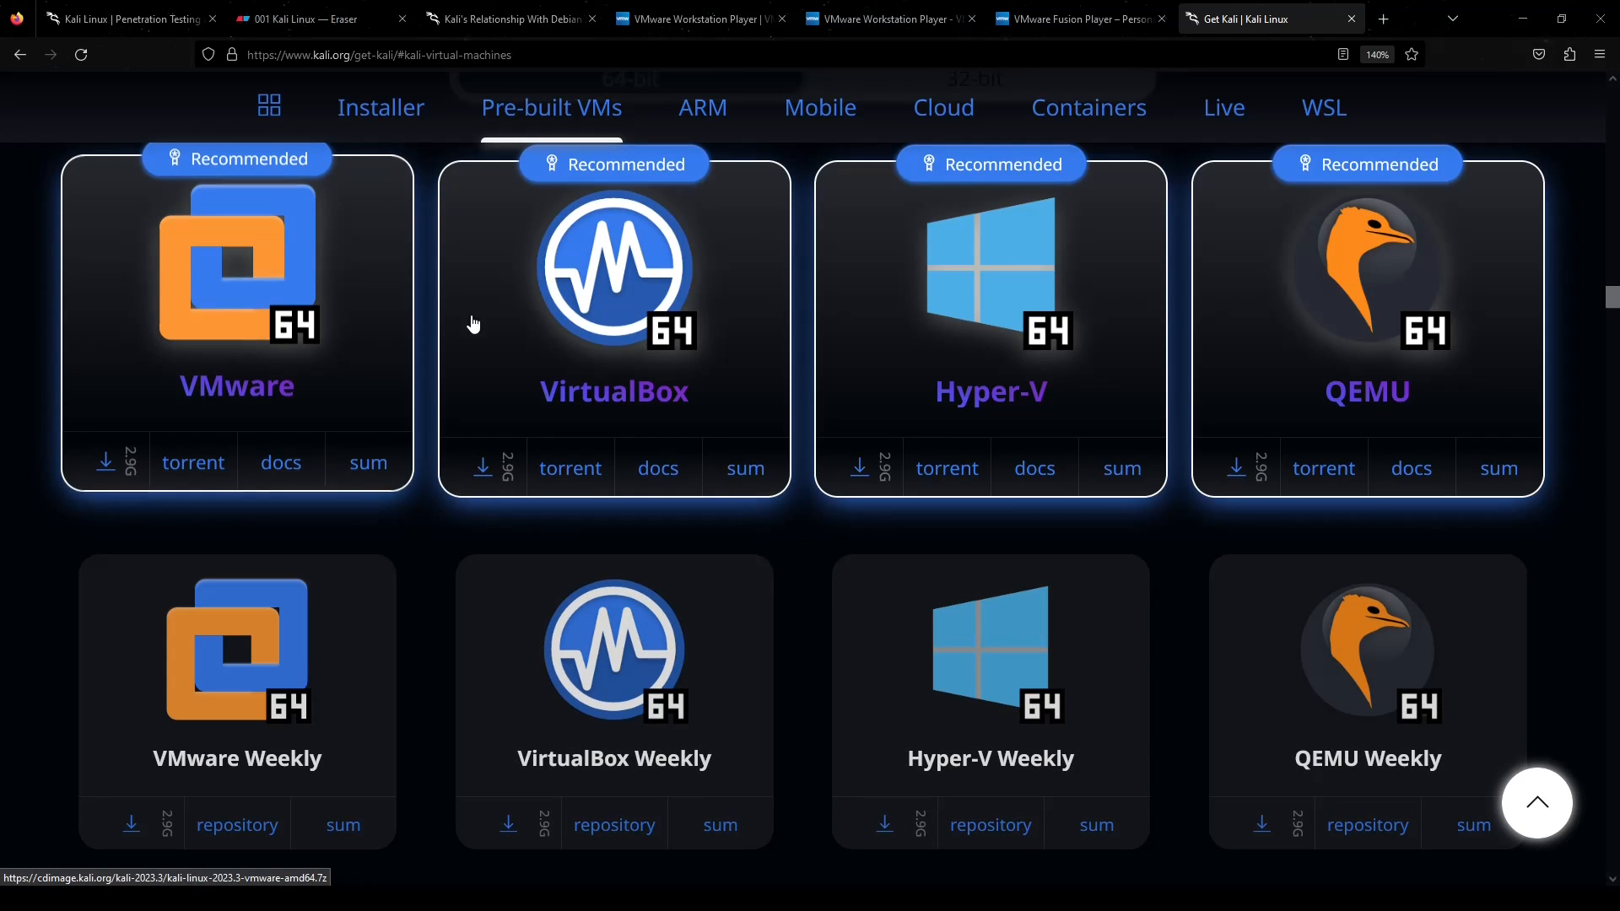
Step: Return to the Get Kali platform overview and open the Installer Images section with the Kali Linux 2023.3 images
{"action": "scroll", "coordinate": [550, 325], "scroll_direction": "up", "scroll_amount": 3}
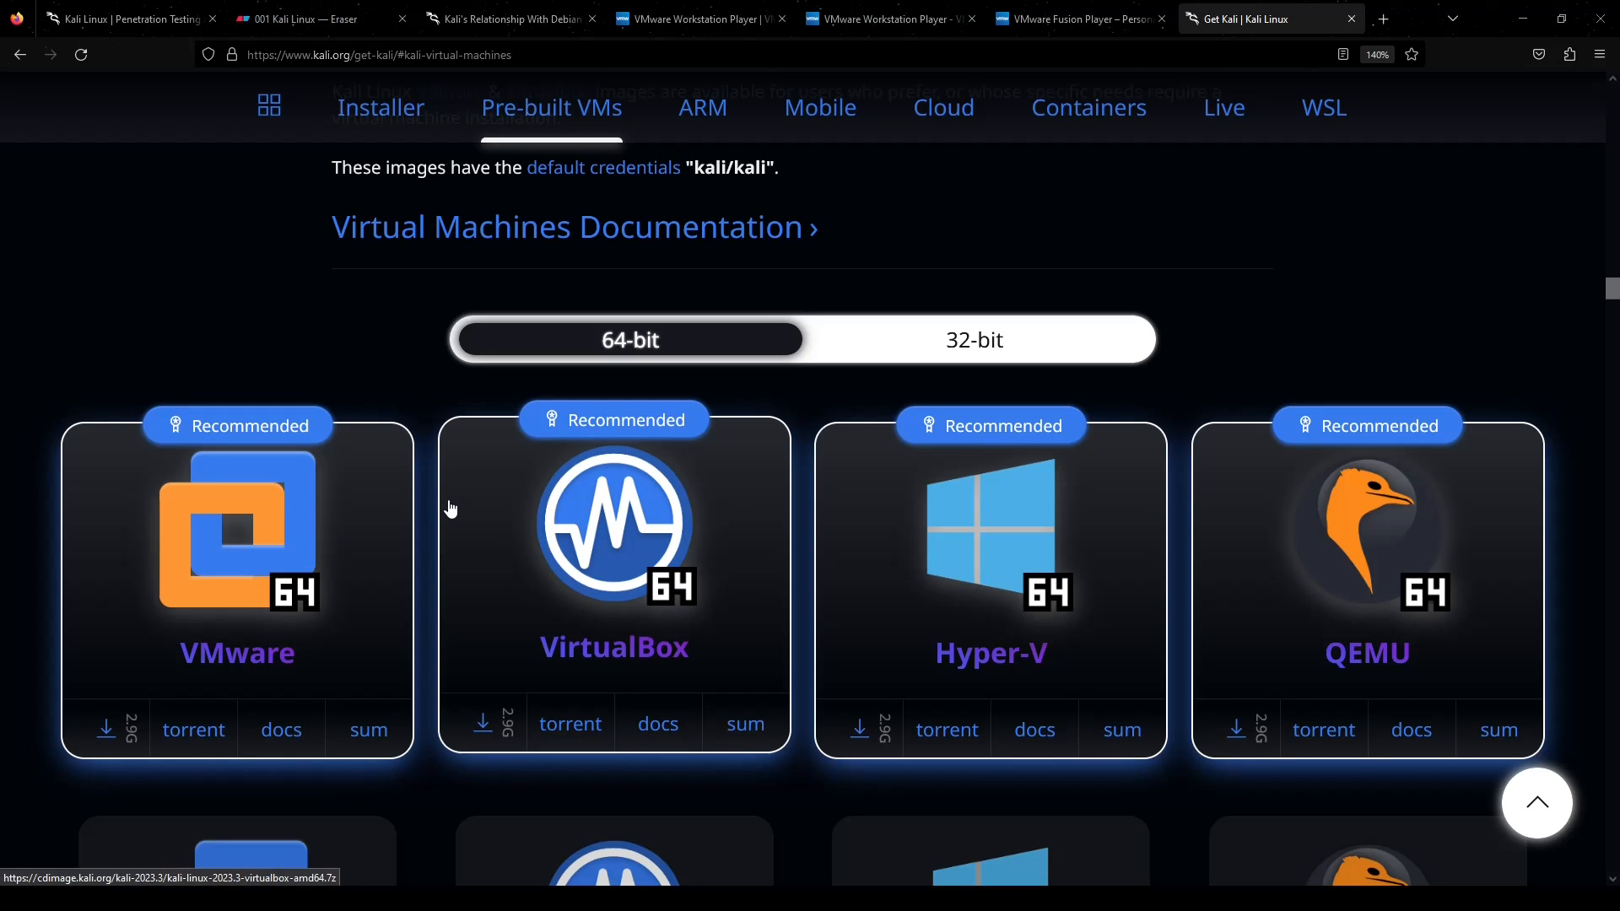
{"action": "scroll", "coordinate": [447, 502], "scroll_direction": "up", "scroll_amount": 5}
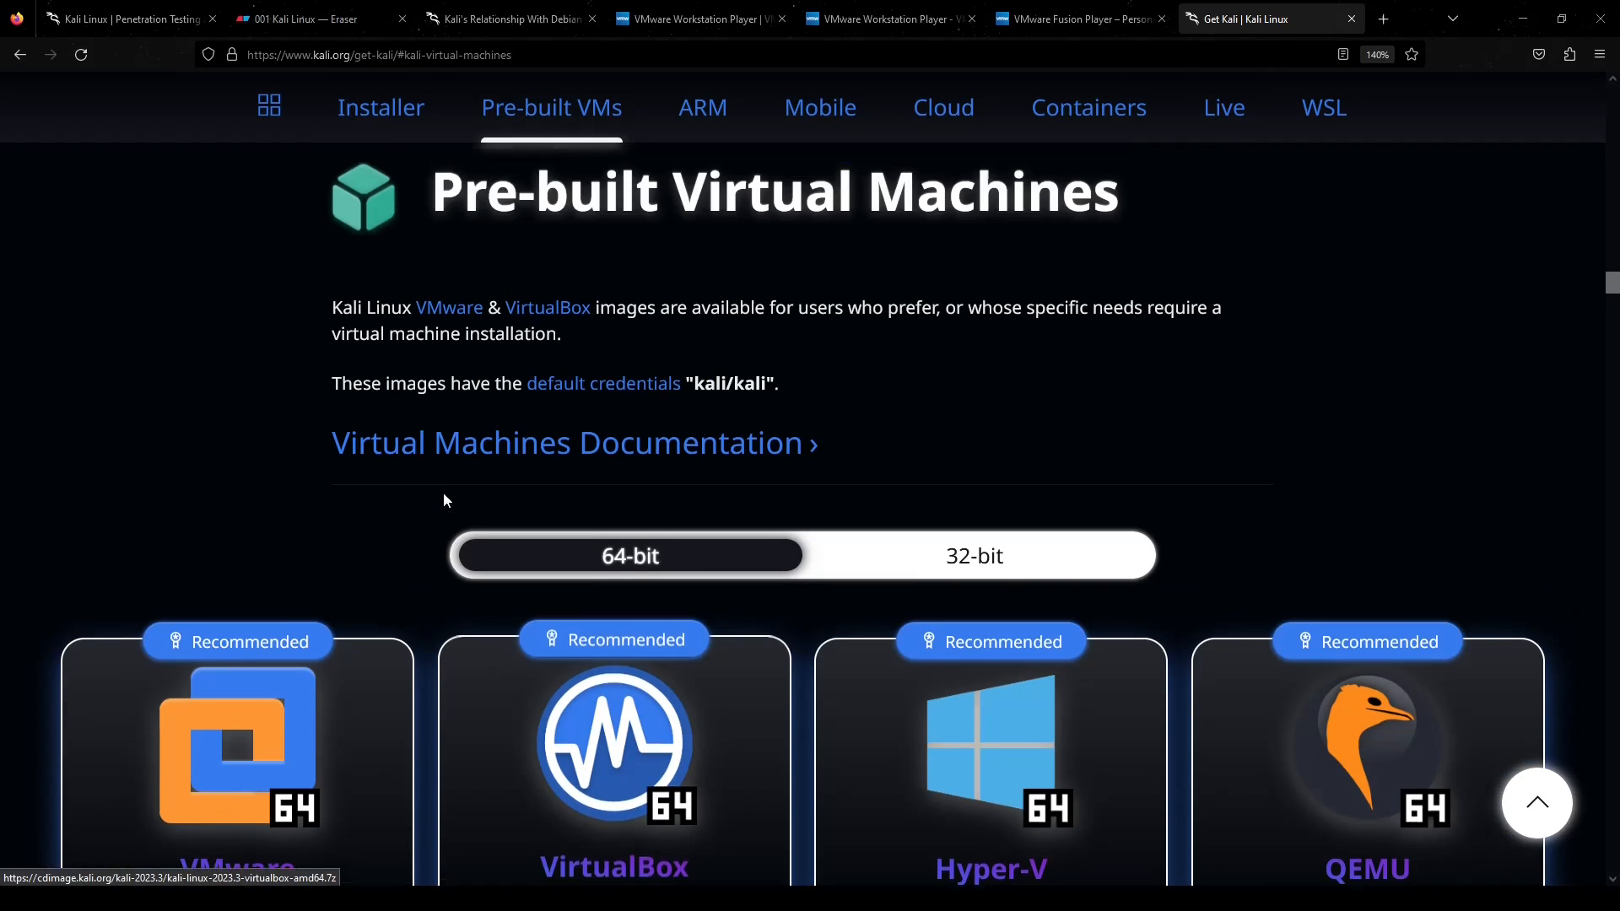
{"action": "left_click", "coordinate": [19, 55]}
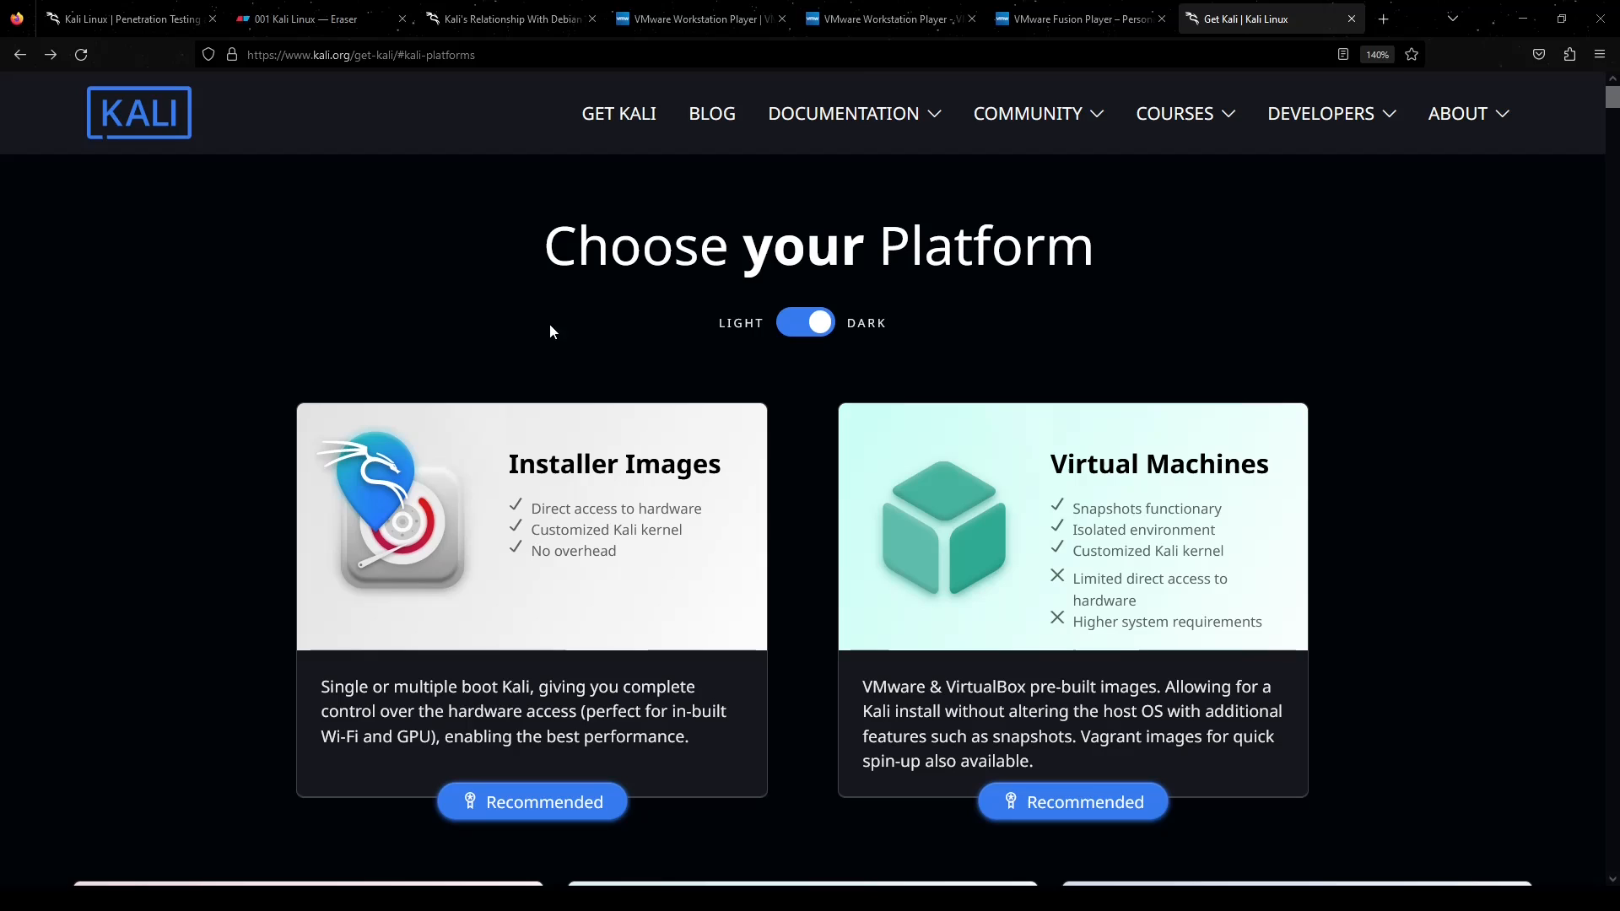
{"action": "left_click", "coordinate": [558, 549]}
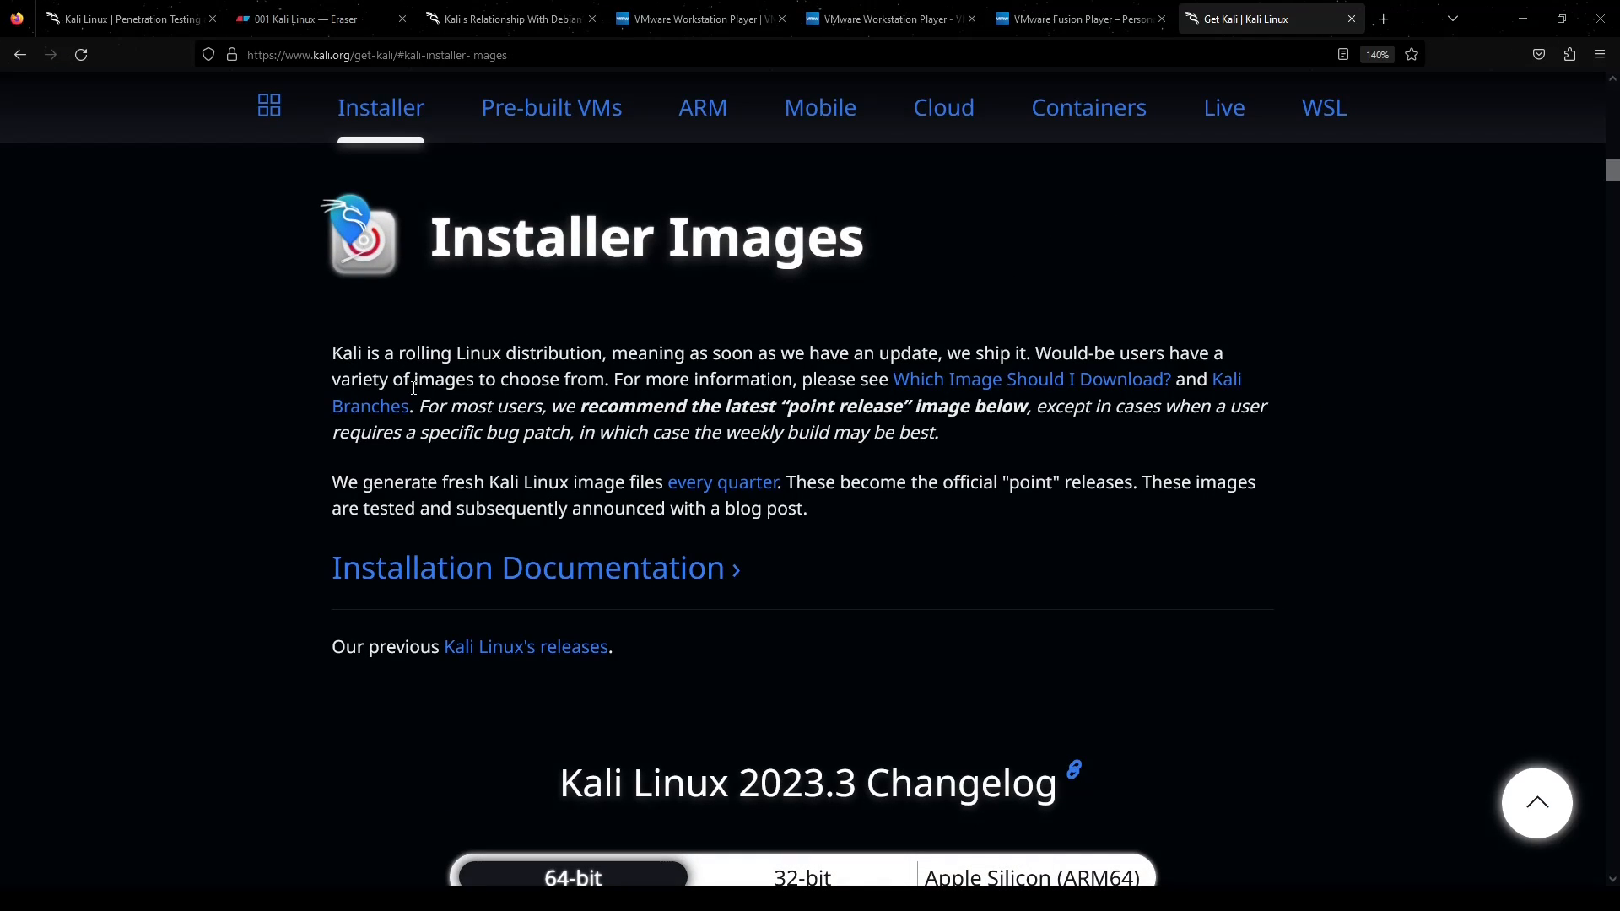
{"action": "scroll", "coordinate": [523, 354], "scroll_direction": "down", "scroll_amount": 3}
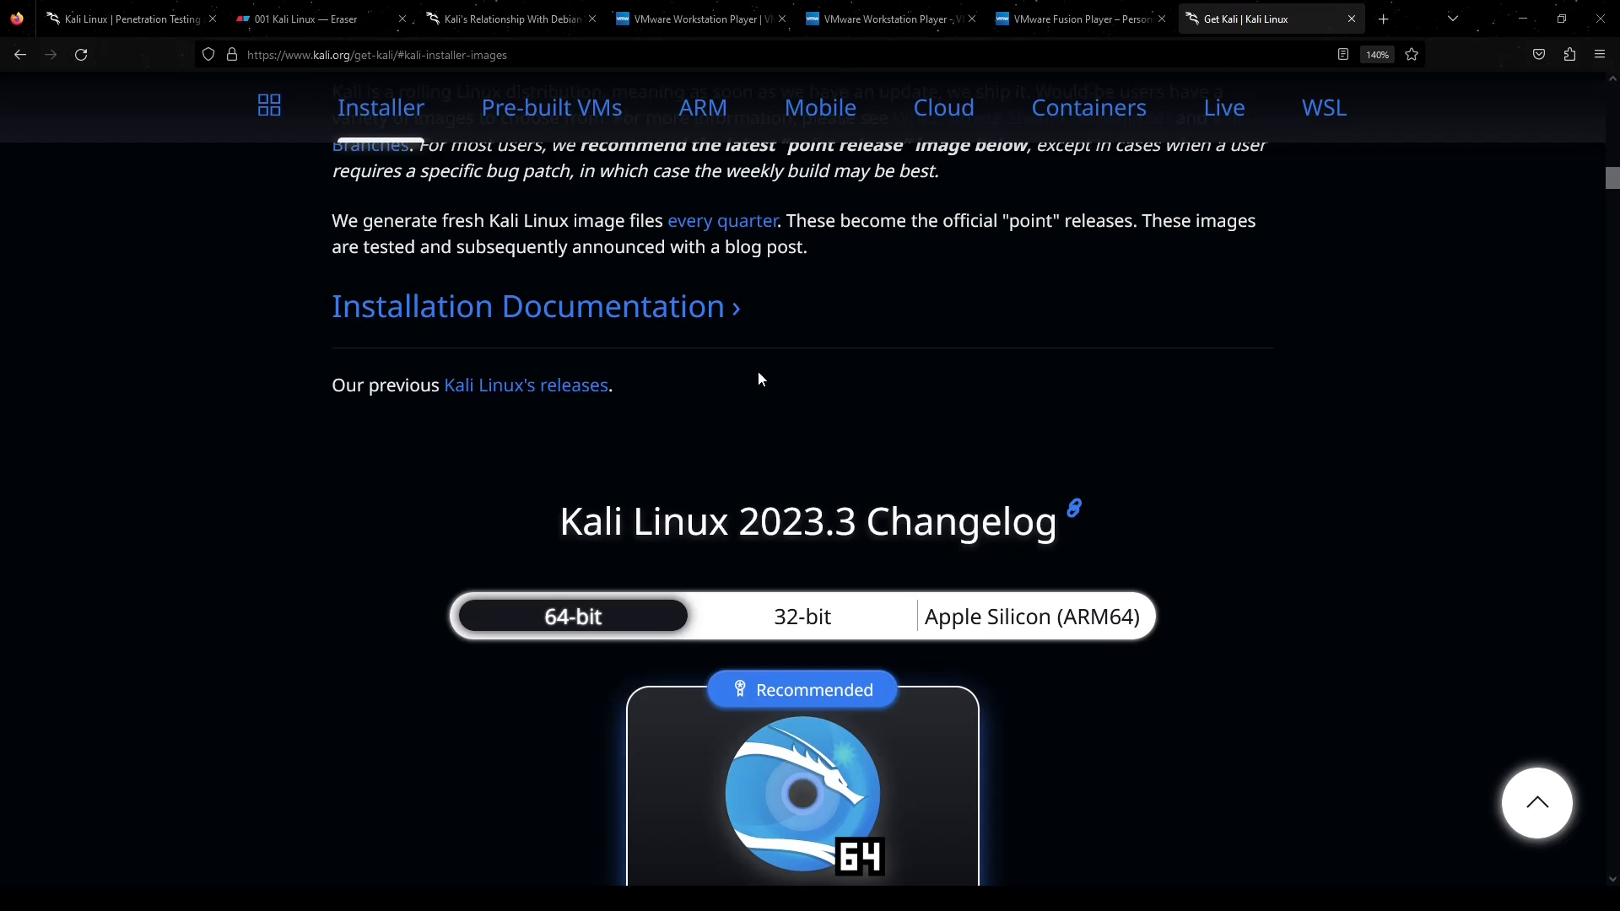
{"action": "scroll", "coordinate": [755, 385], "scroll_direction": "down", "scroll_amount": 5}
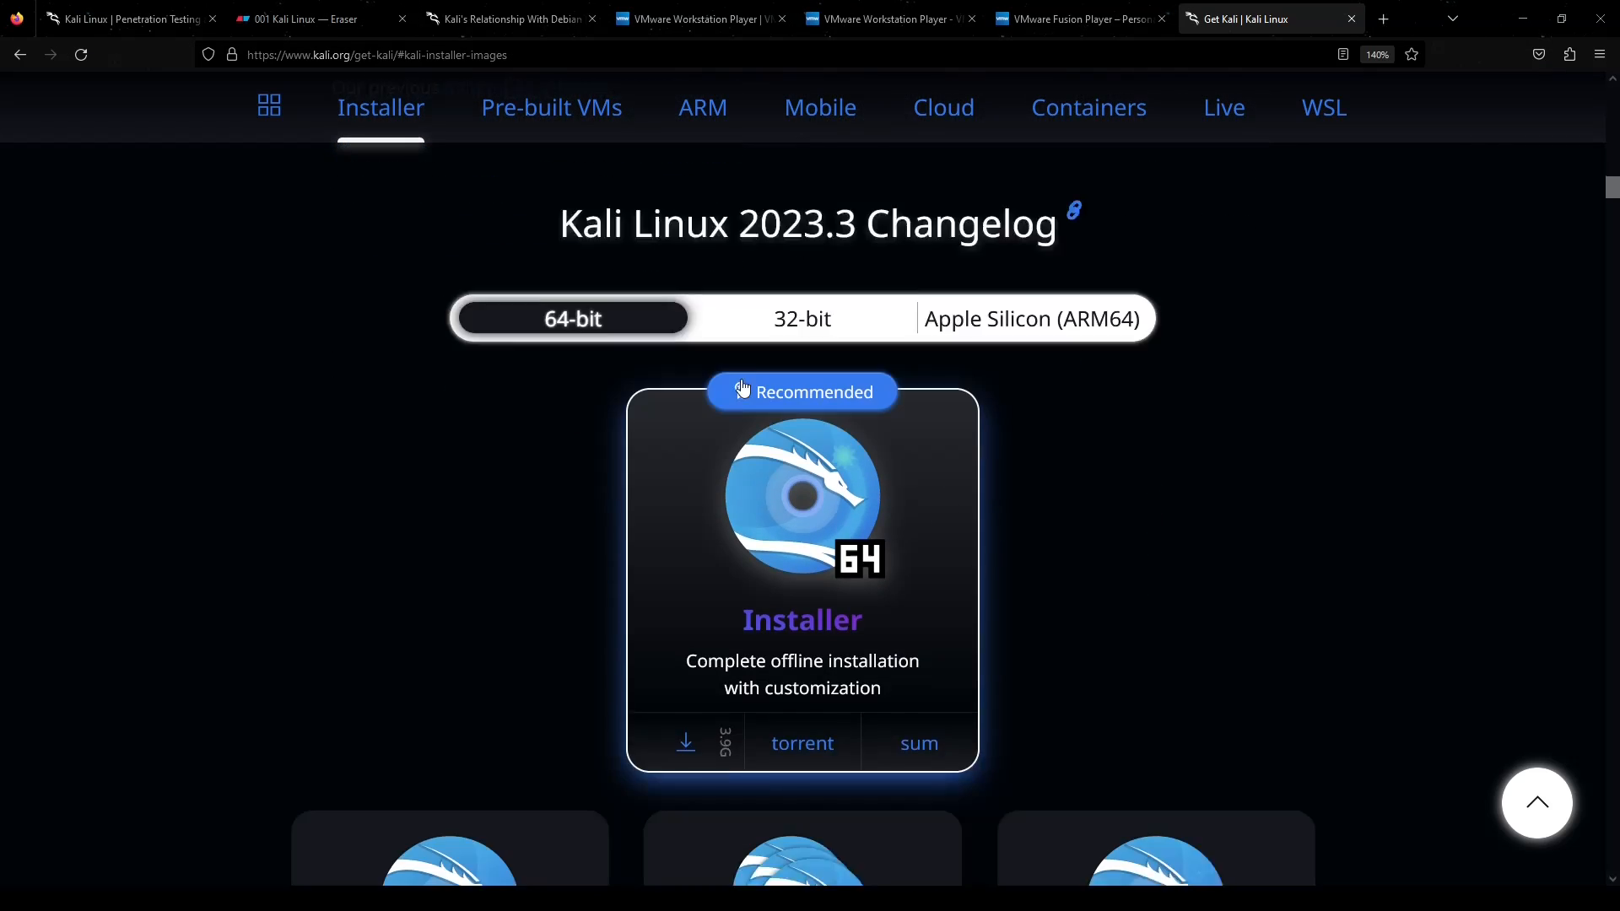
{"action": "scroll", "coordinate": [907, 492], "scroll_direction": "up", "scroll_amount": 2}
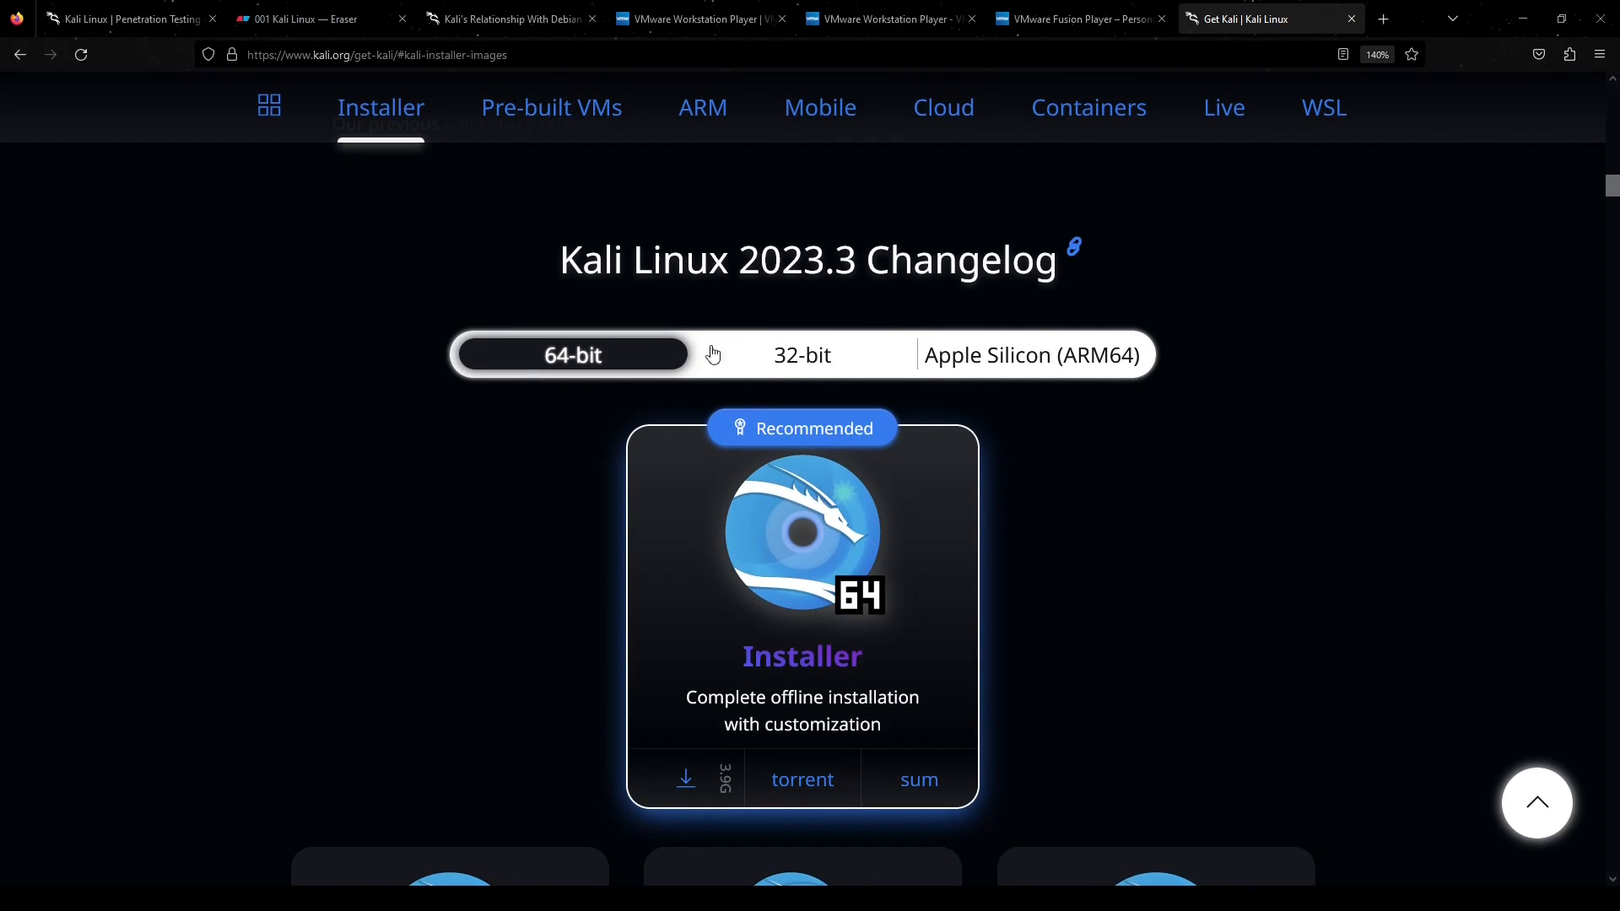
Step: Compare the 64-bit, 32-bit and Apple Silicon (ARM64) installer images, and download the recommended 64-bit Installer image
{"action": "left_click", "coordinate": [815, 356]}
{"action": "left_click", "coordinate": [957, 355]}
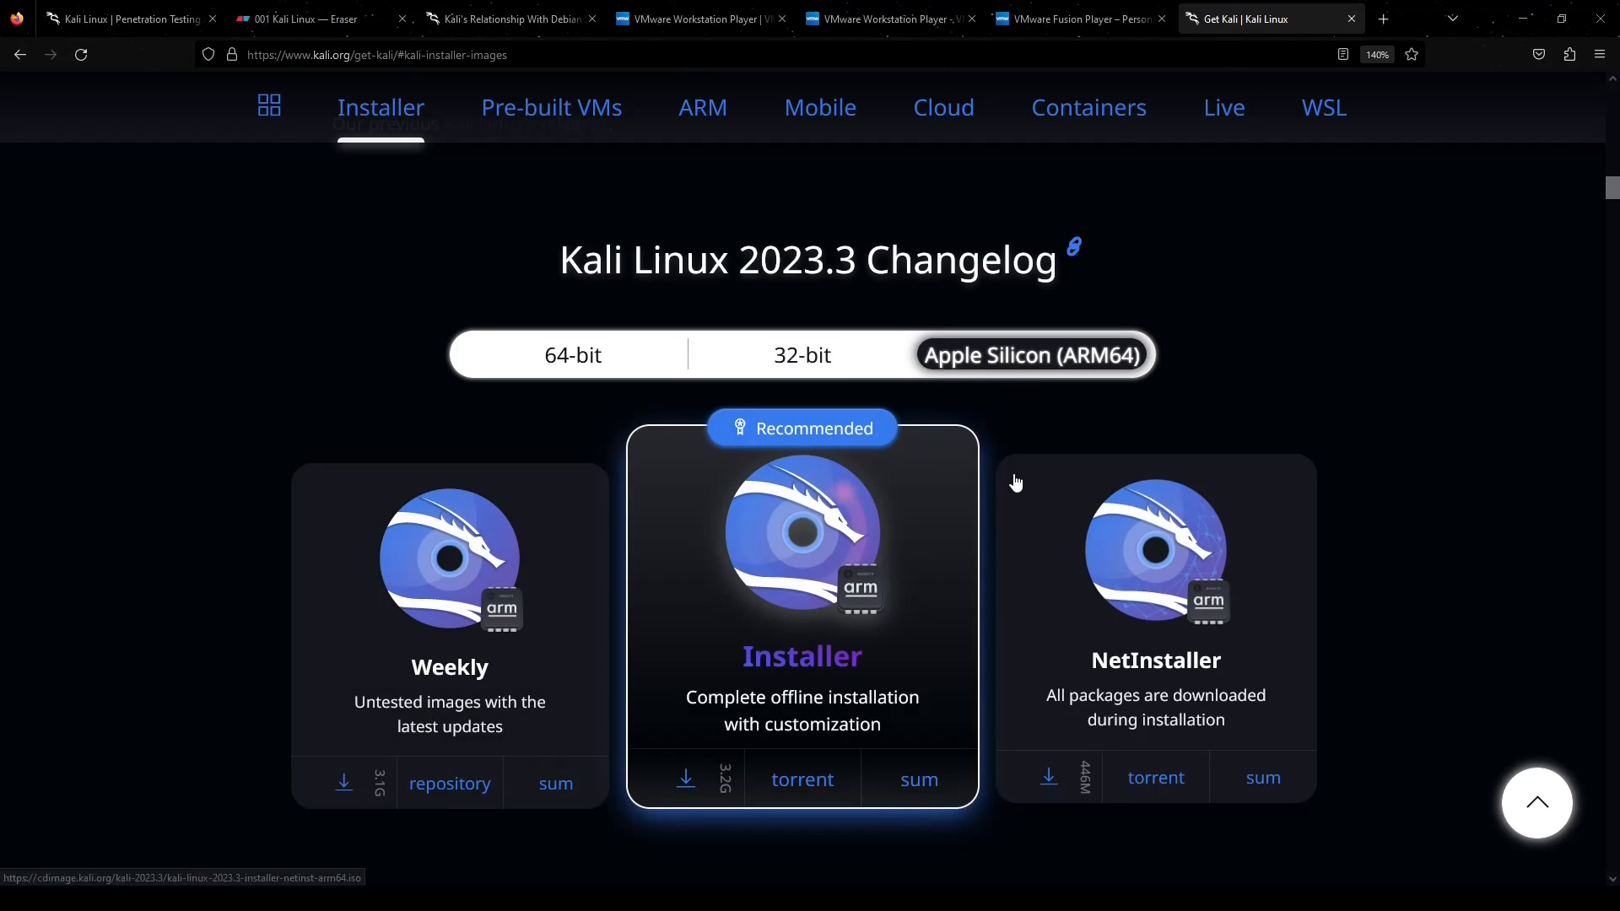
{"action": "left_click", "coordinate": [563, 356]}
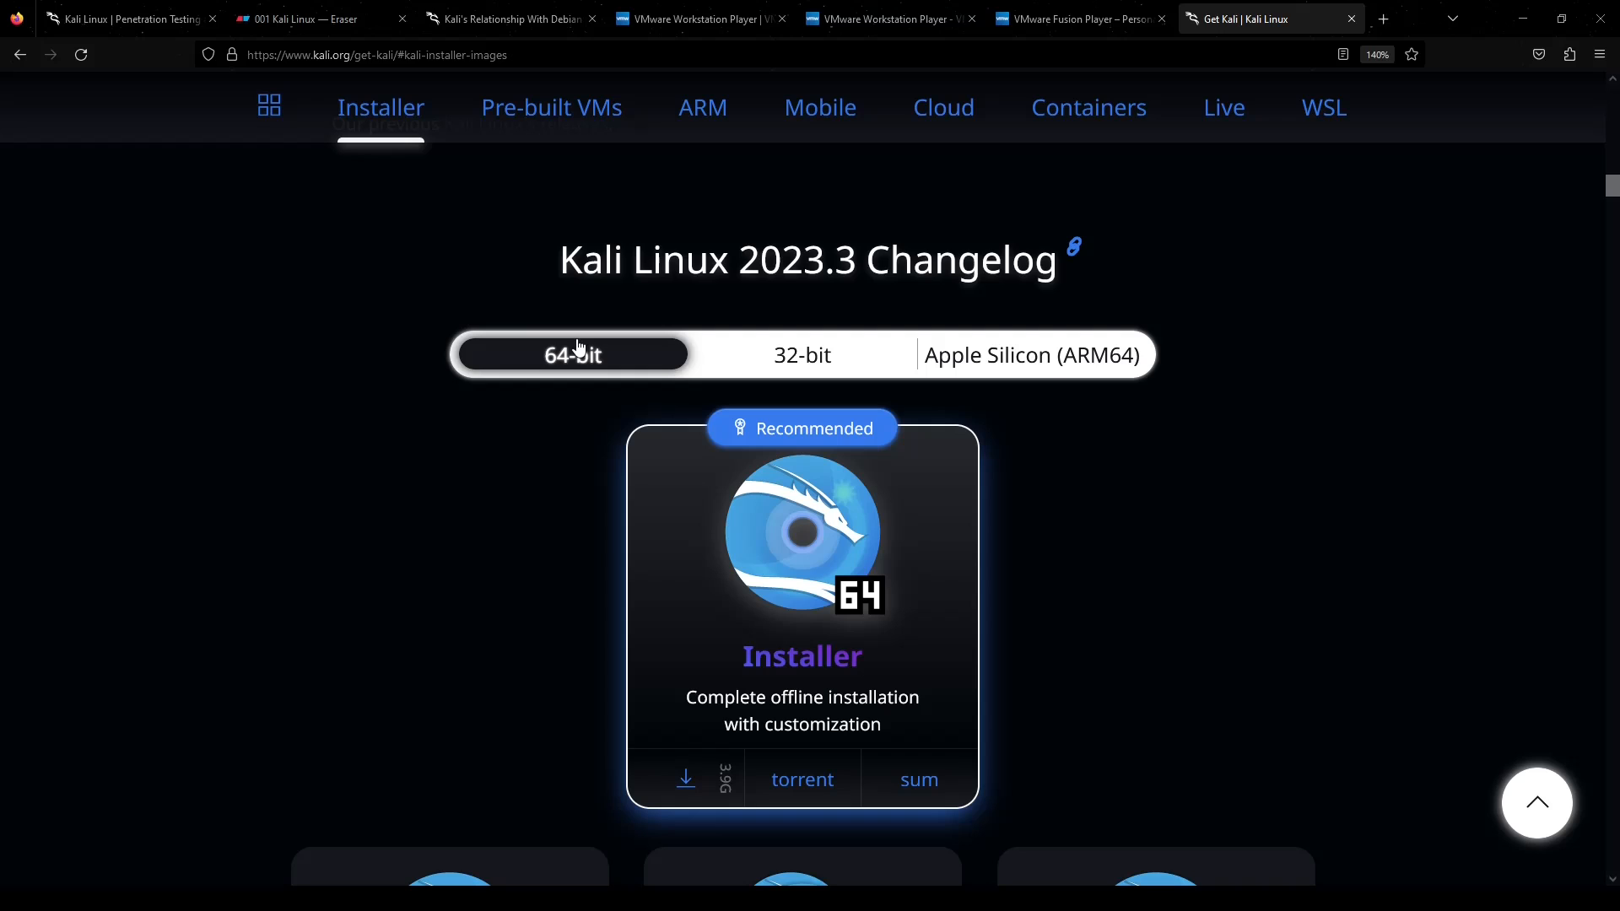
{"action": "left_click", "coordinate": [1003, 363]}
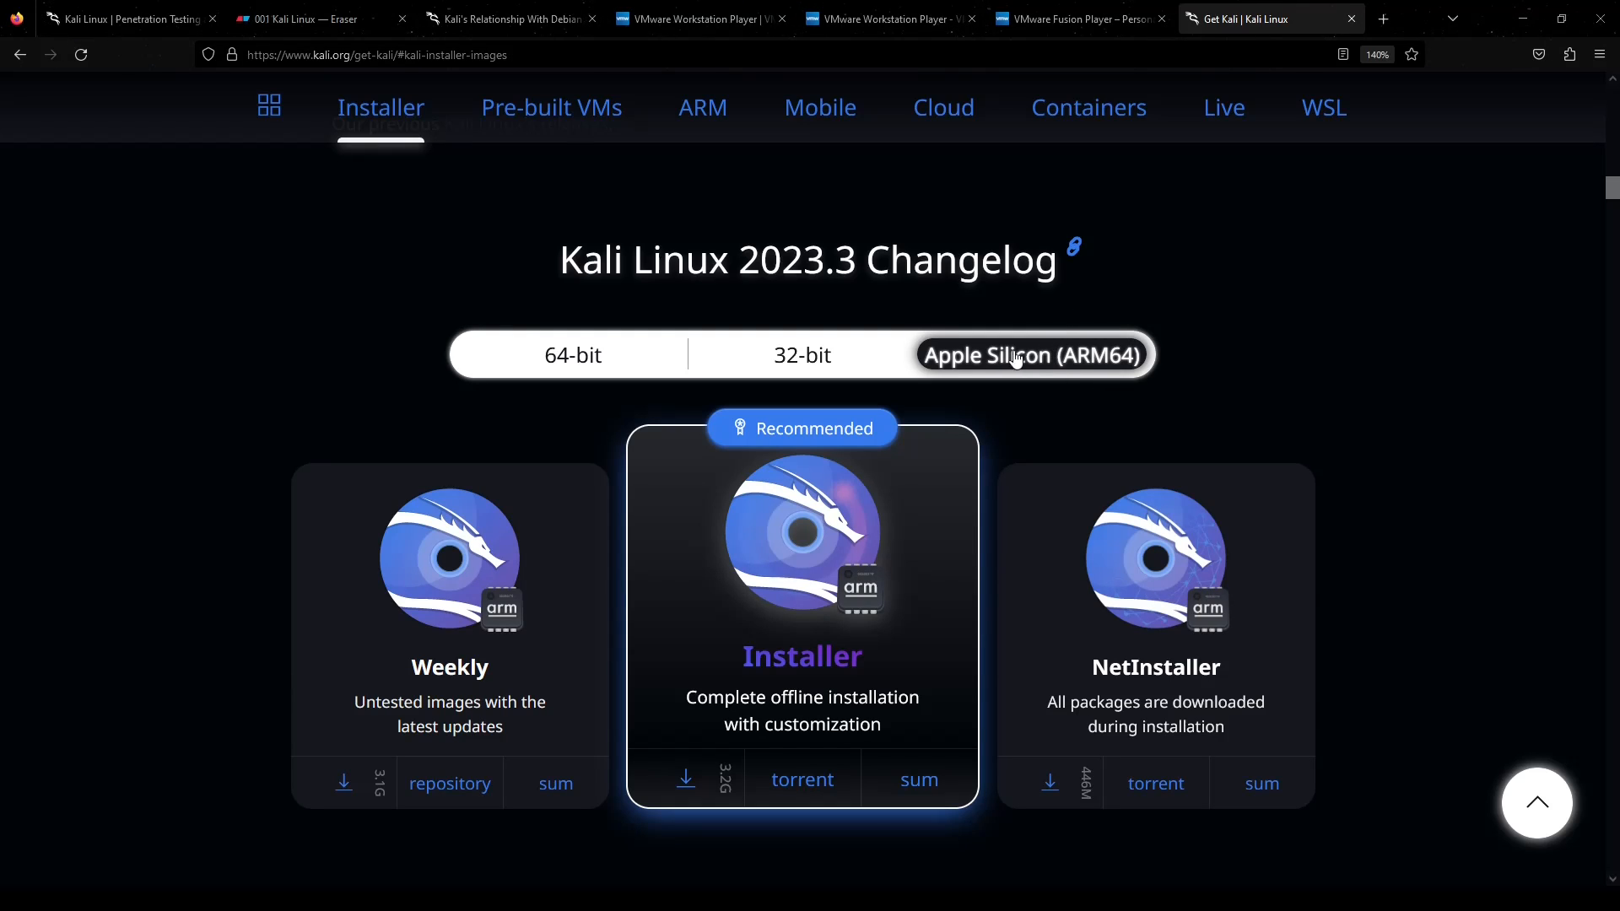
{"action": "left_click", "coordinate": [573, 358]}
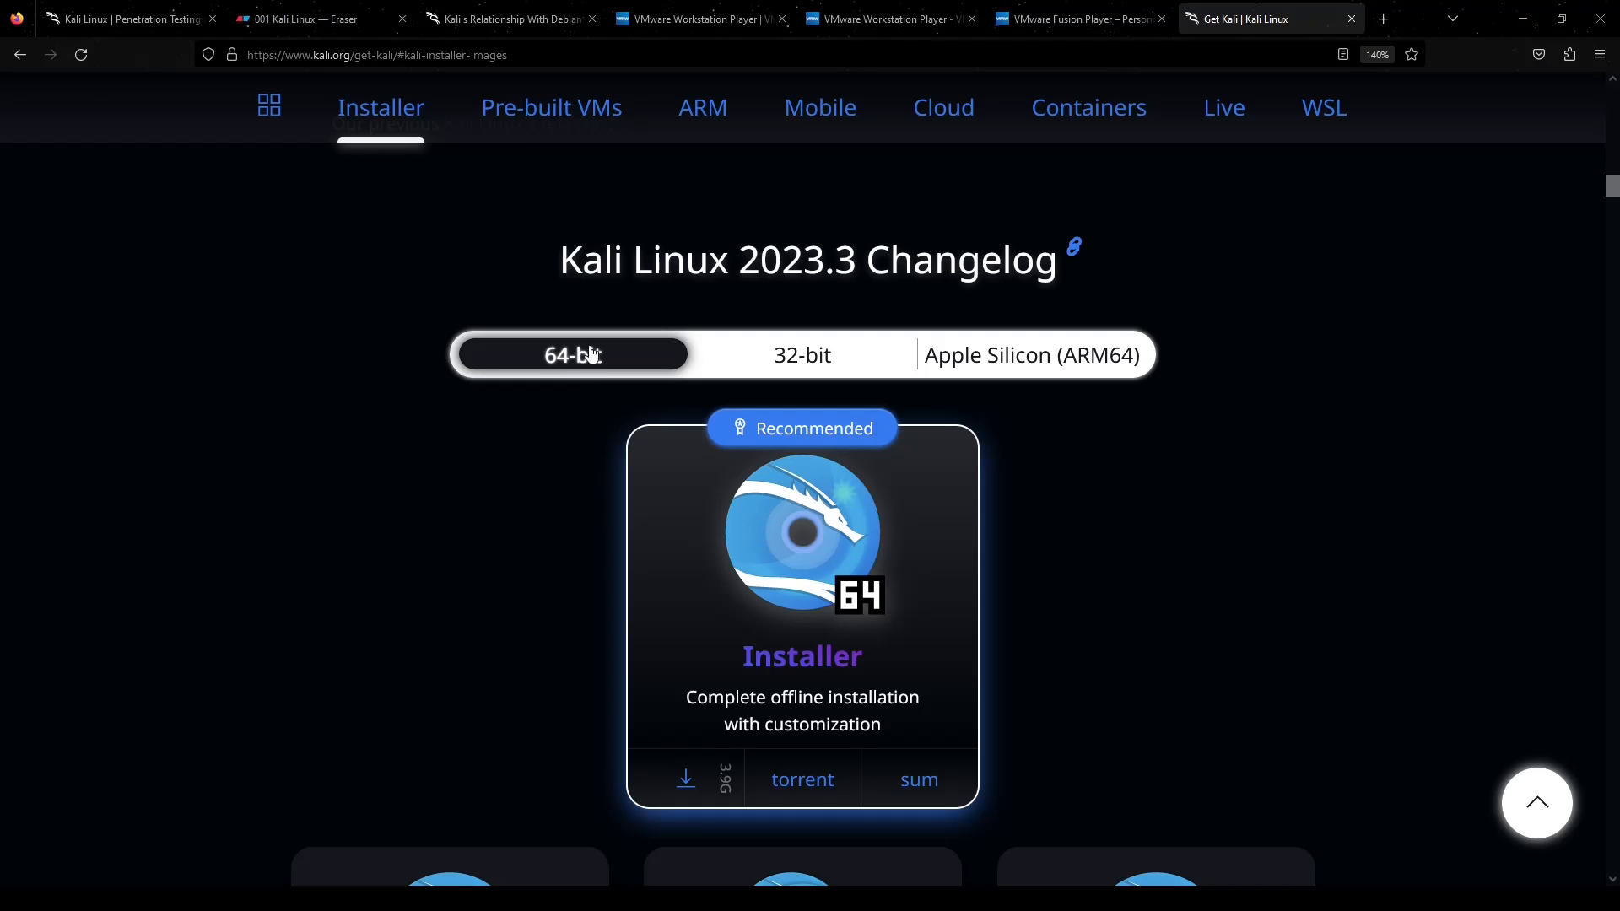
{"action": "left_click", "coordinate": [1034, 365]}
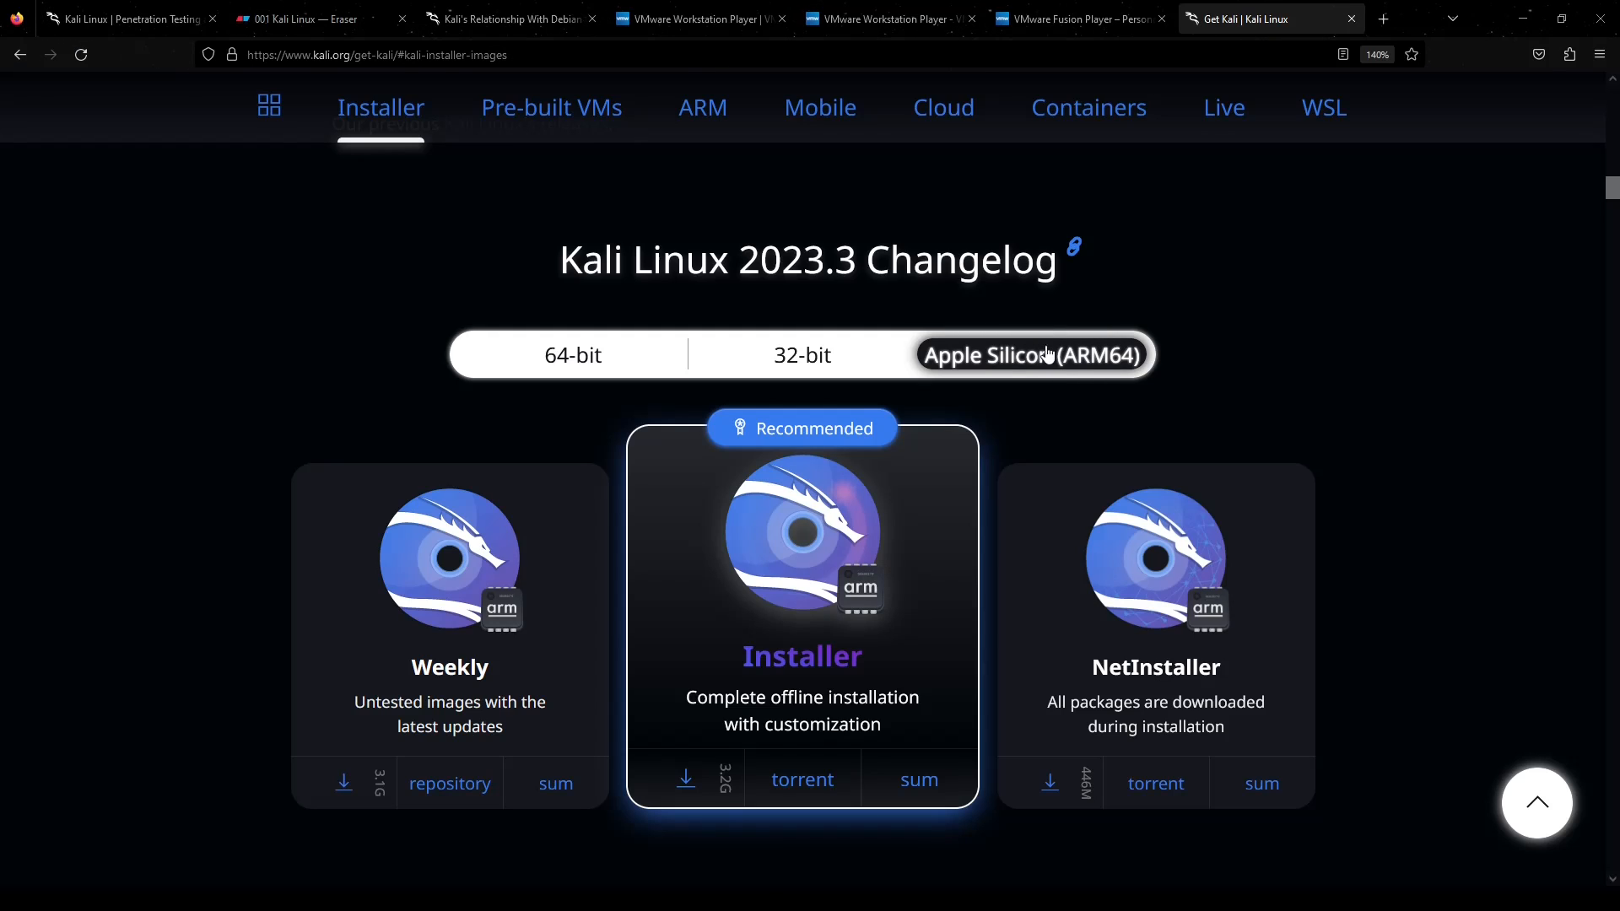
{"action": "left_click", "coordinate": [589, 361]}
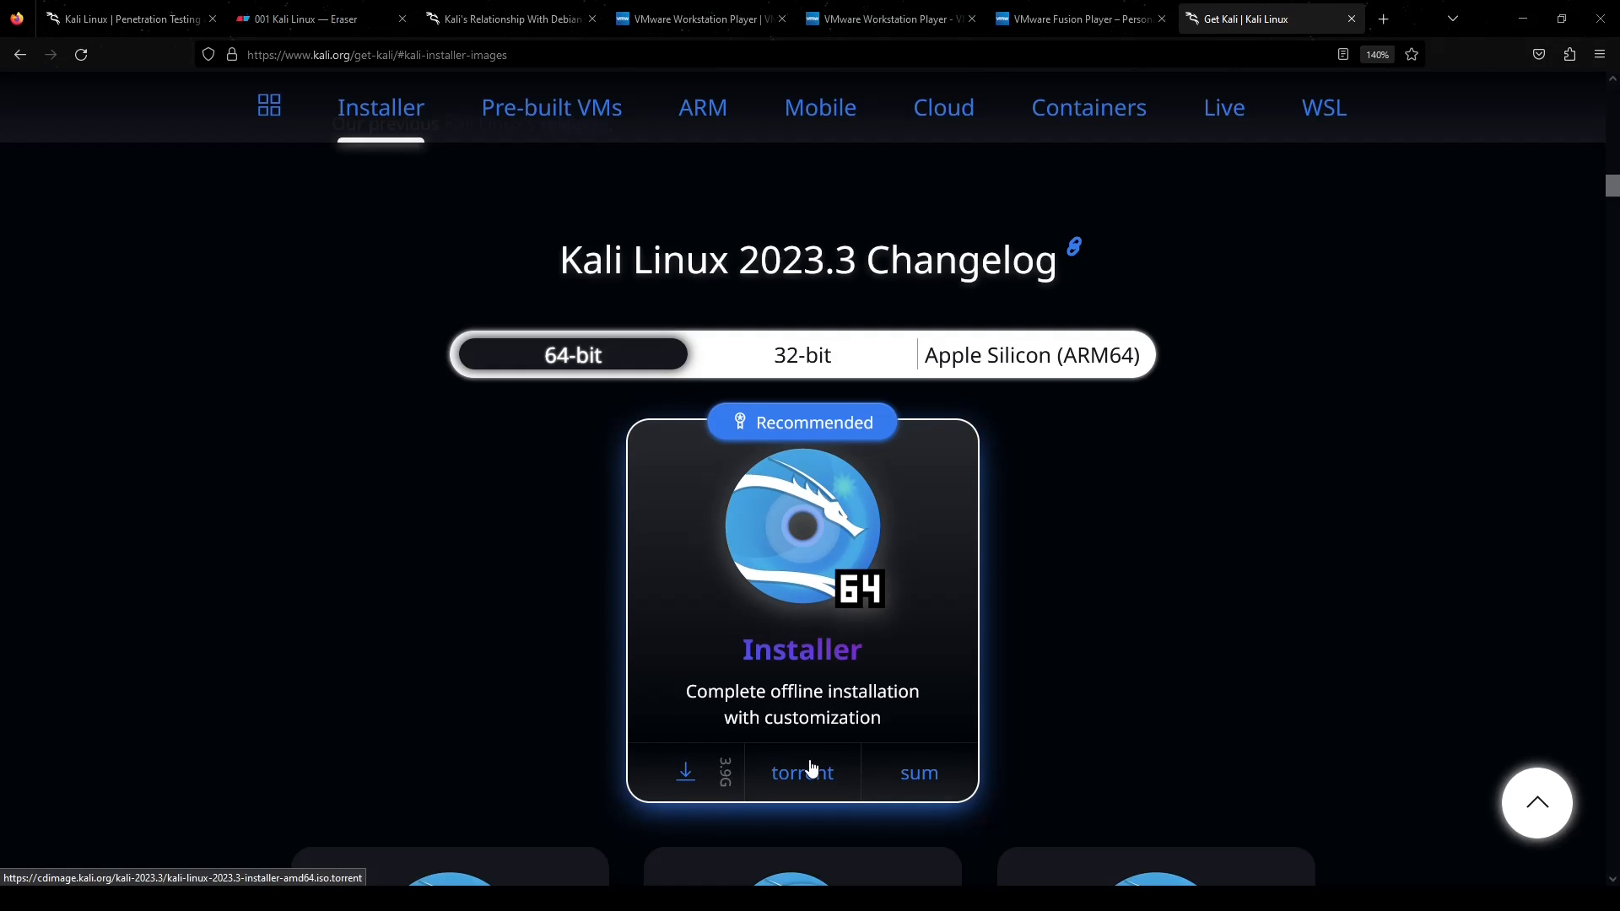
{"action": "left_click", "coordinate": [683, 764]}
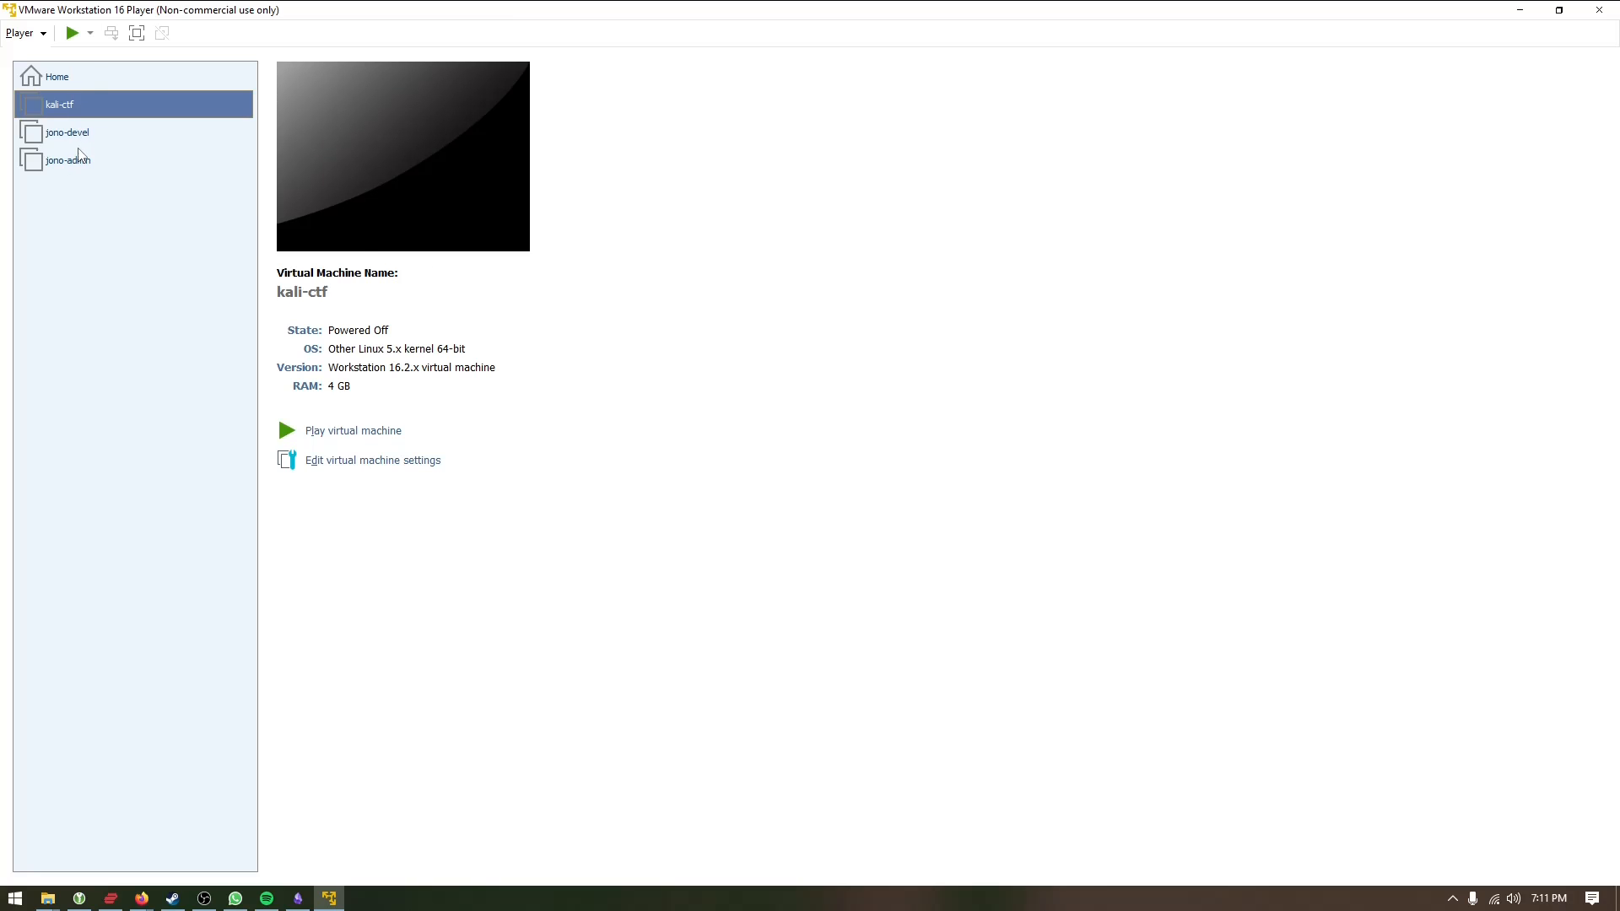
Step: Switch to VMware Workstation 16 Player and look over the existing virtual machines in the library
{"action": "left_click", "coordinate": [75, 140]}
{"action": "left_click", "coordinate": [74, 156]}
{"action": "left_click", "coordinate": [73, 105]}
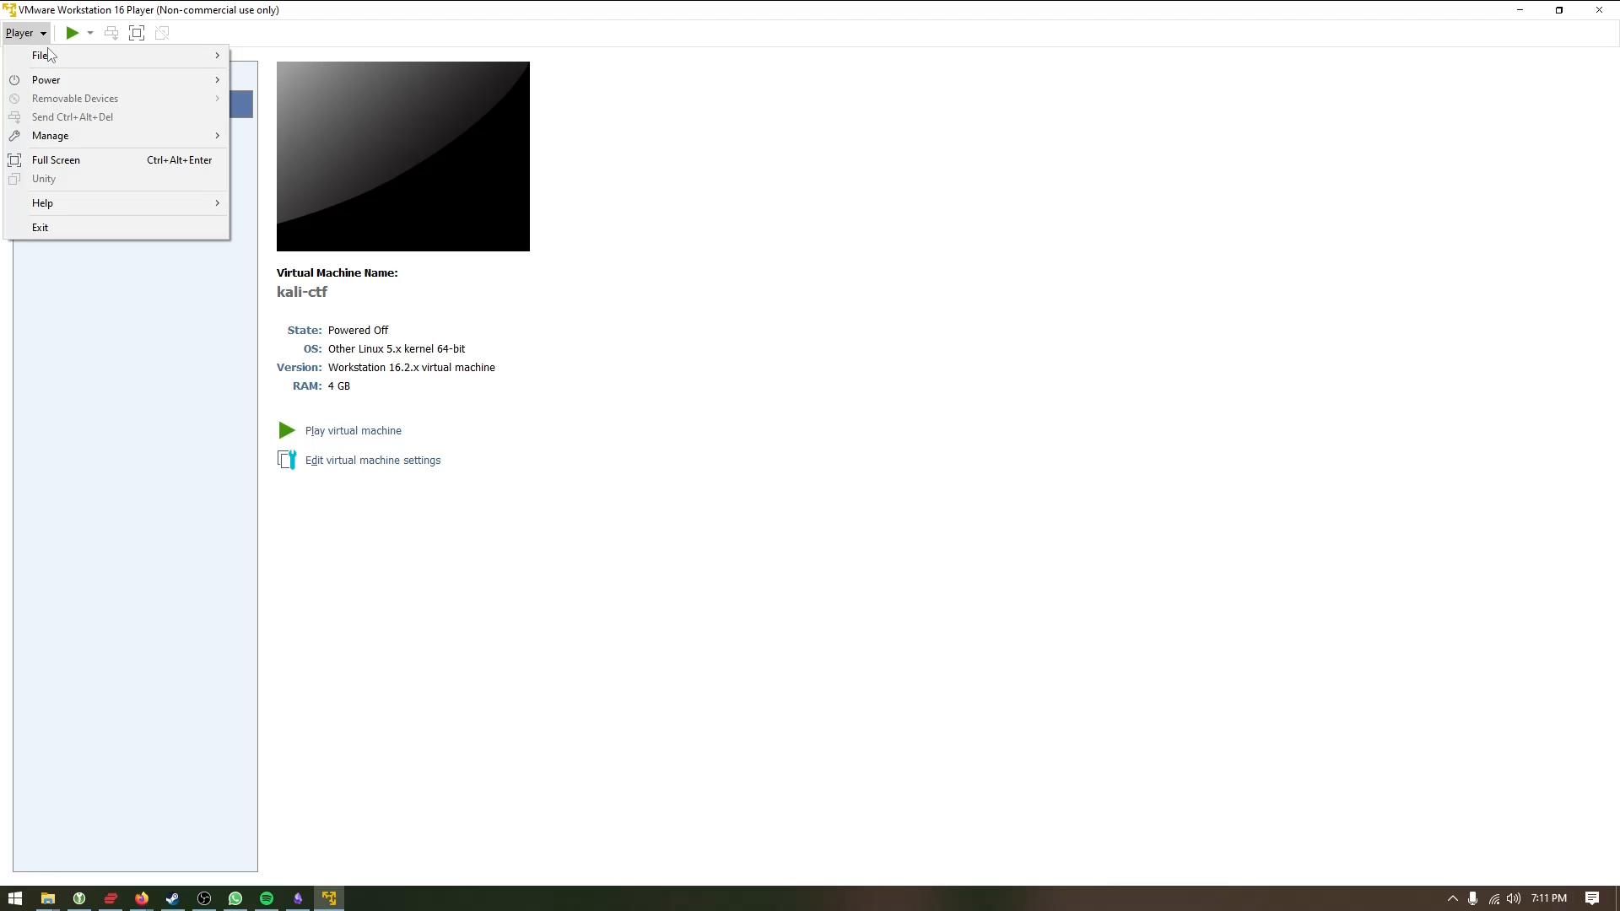
Step: Start creating a new virtual machine from the disc image kali-linux-2023.3-installer-amd64.iso in the OpenLearnSec downloads folder
{"action": "mouse_move", "coordinate": [206, 55]}
{"action": "left_click", "coordinate": [304, 55]}
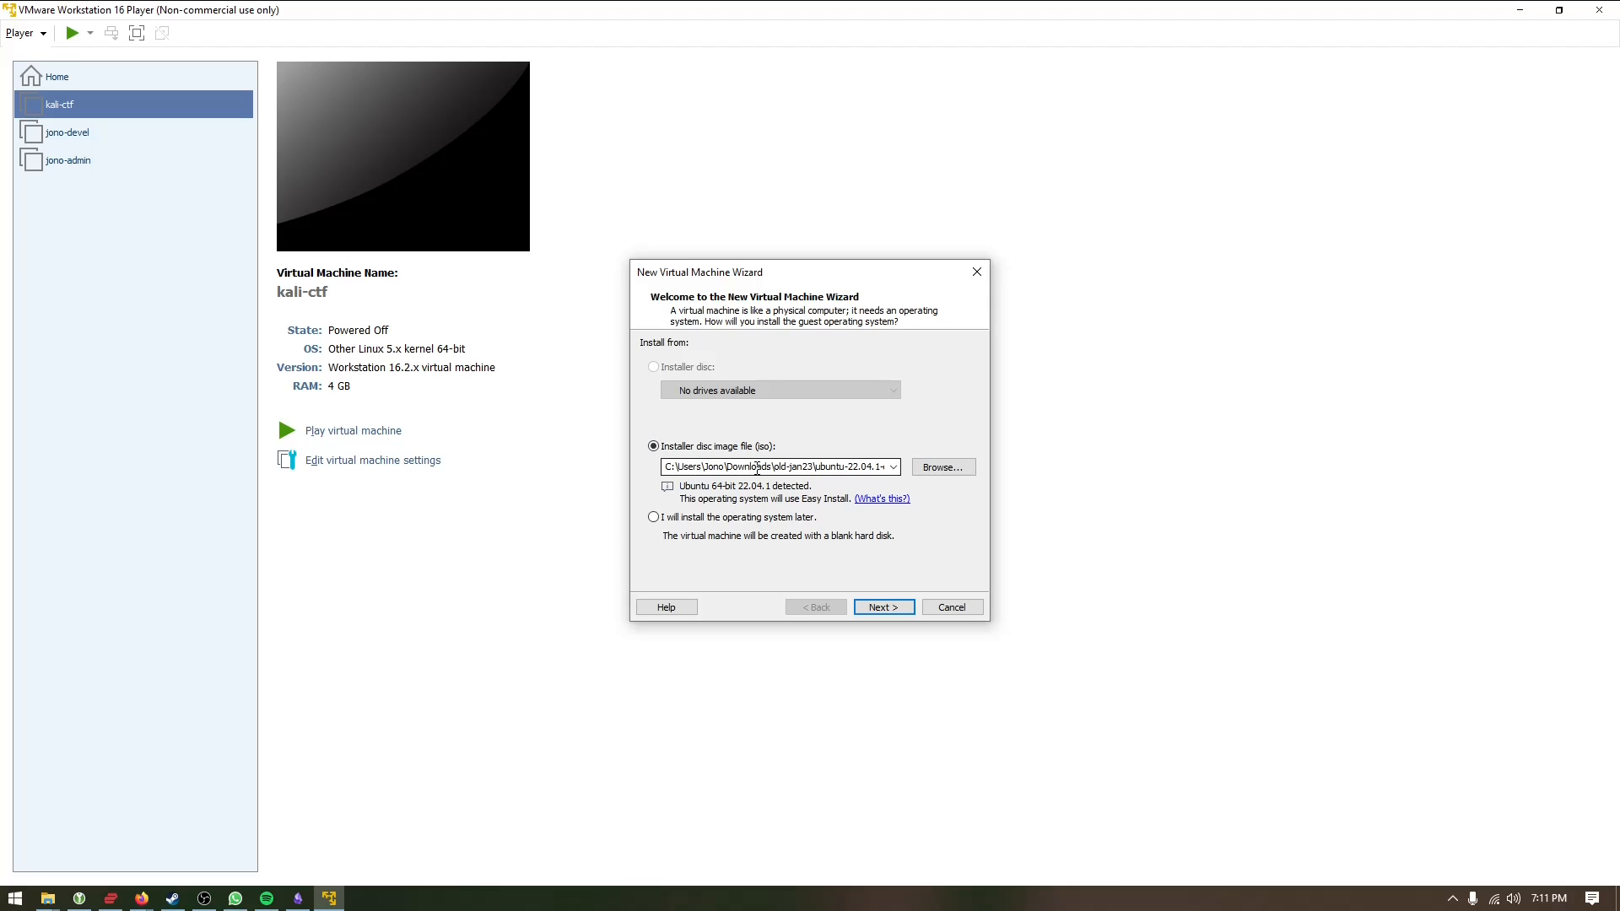
{"action": "double_click", "coordinate": [757, 468]}
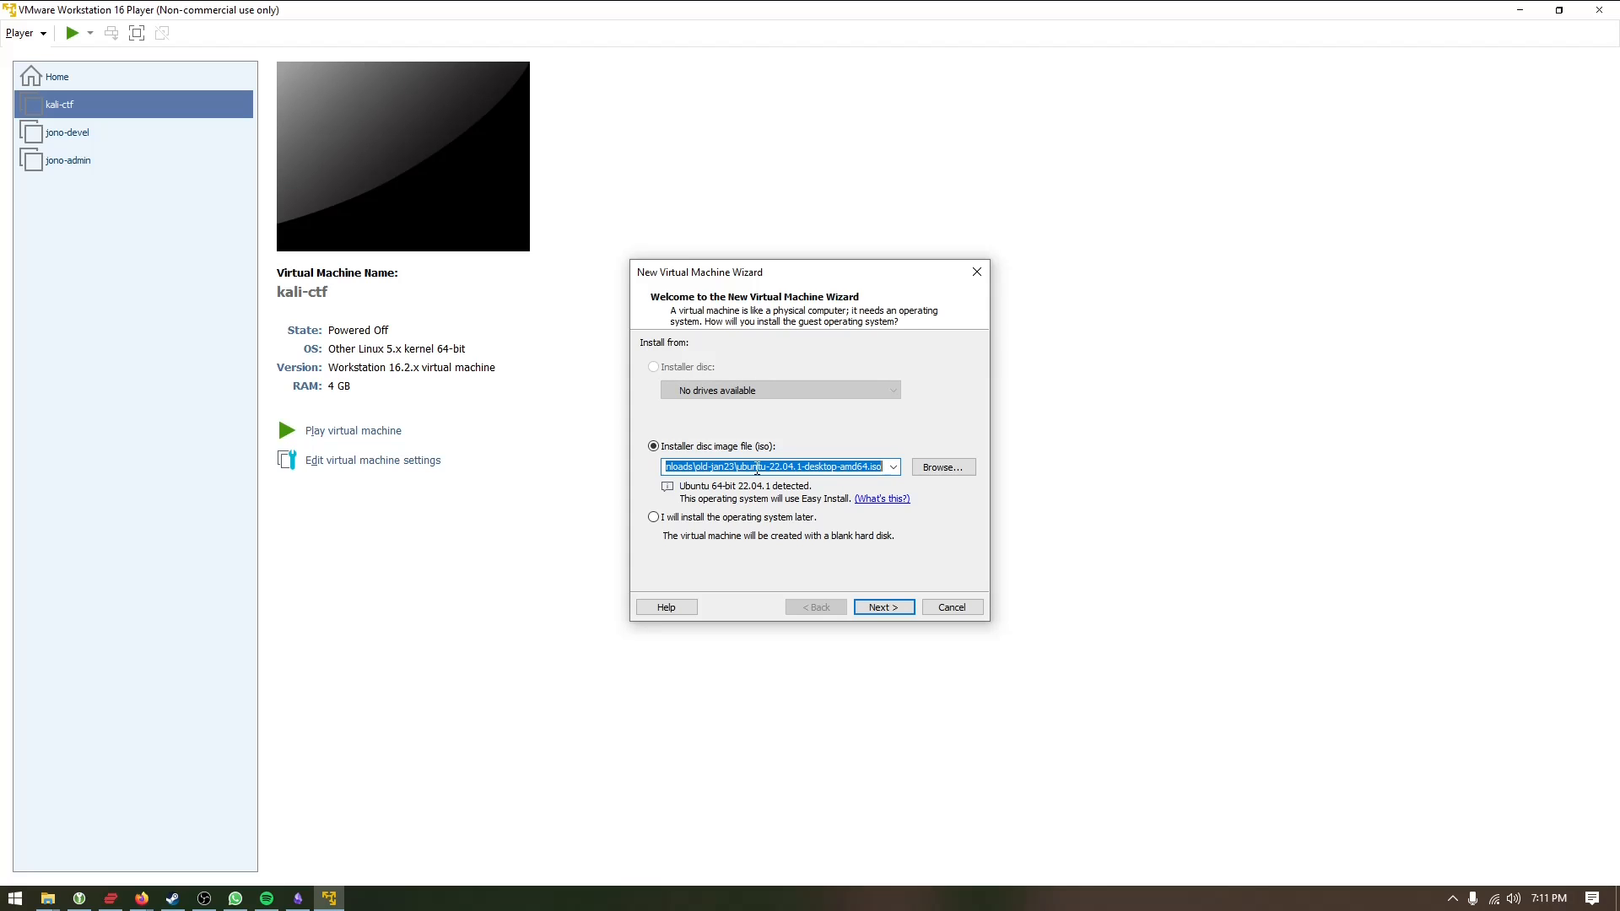
{"action": "type", "text": "C:\\Users\\Jono\\Downloads\\OpenLearnSec\\"}
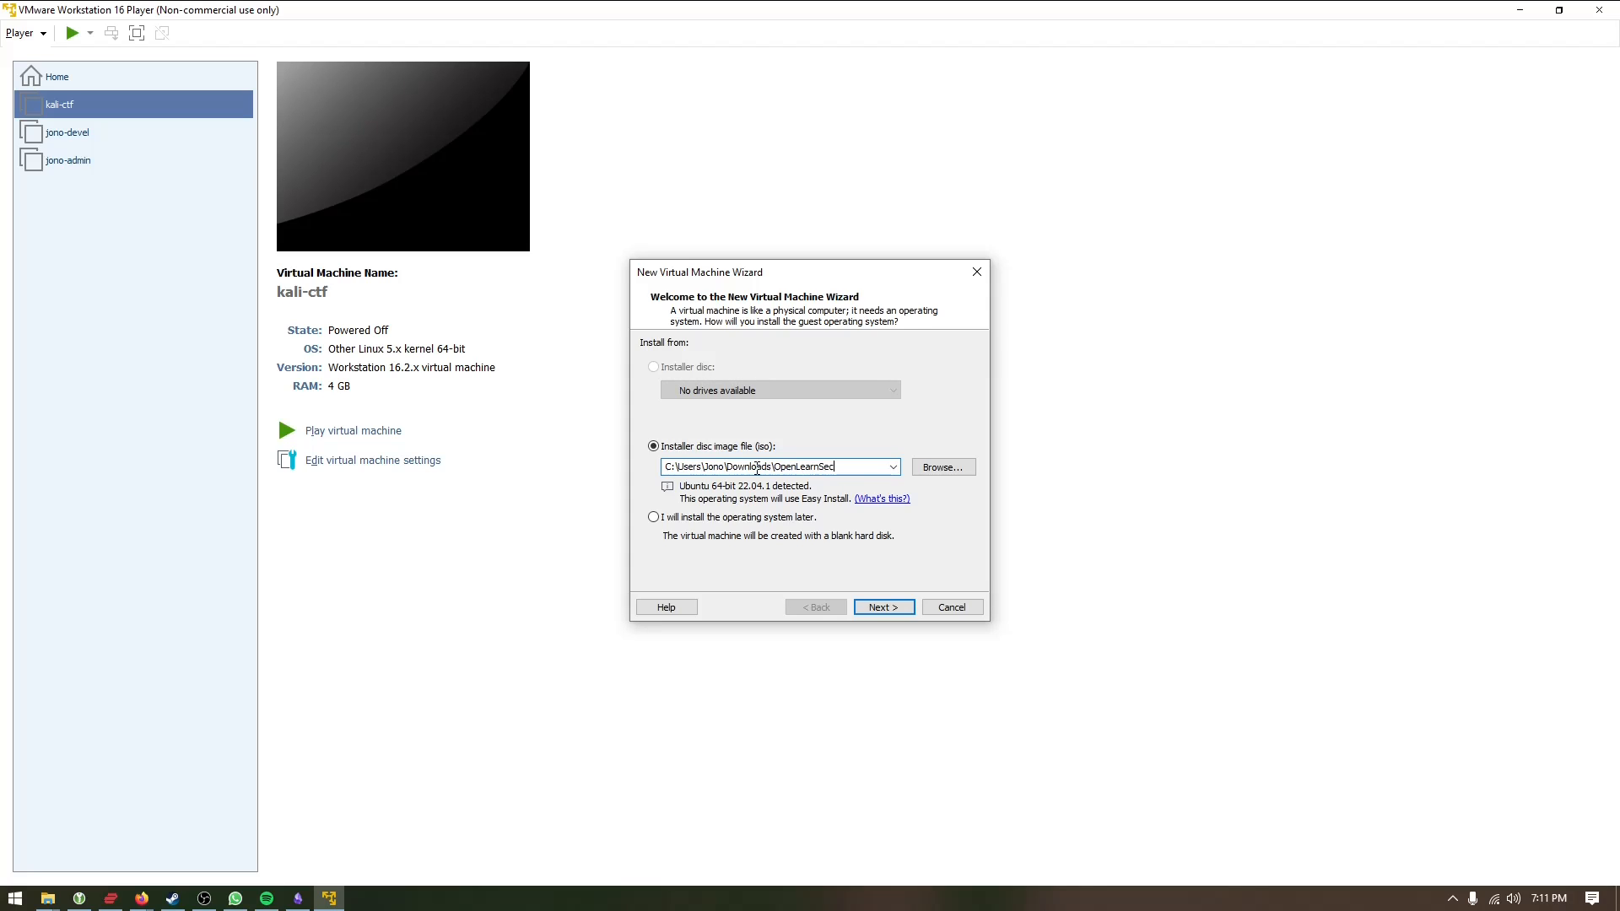
{"action": "key", "text": "Down"}
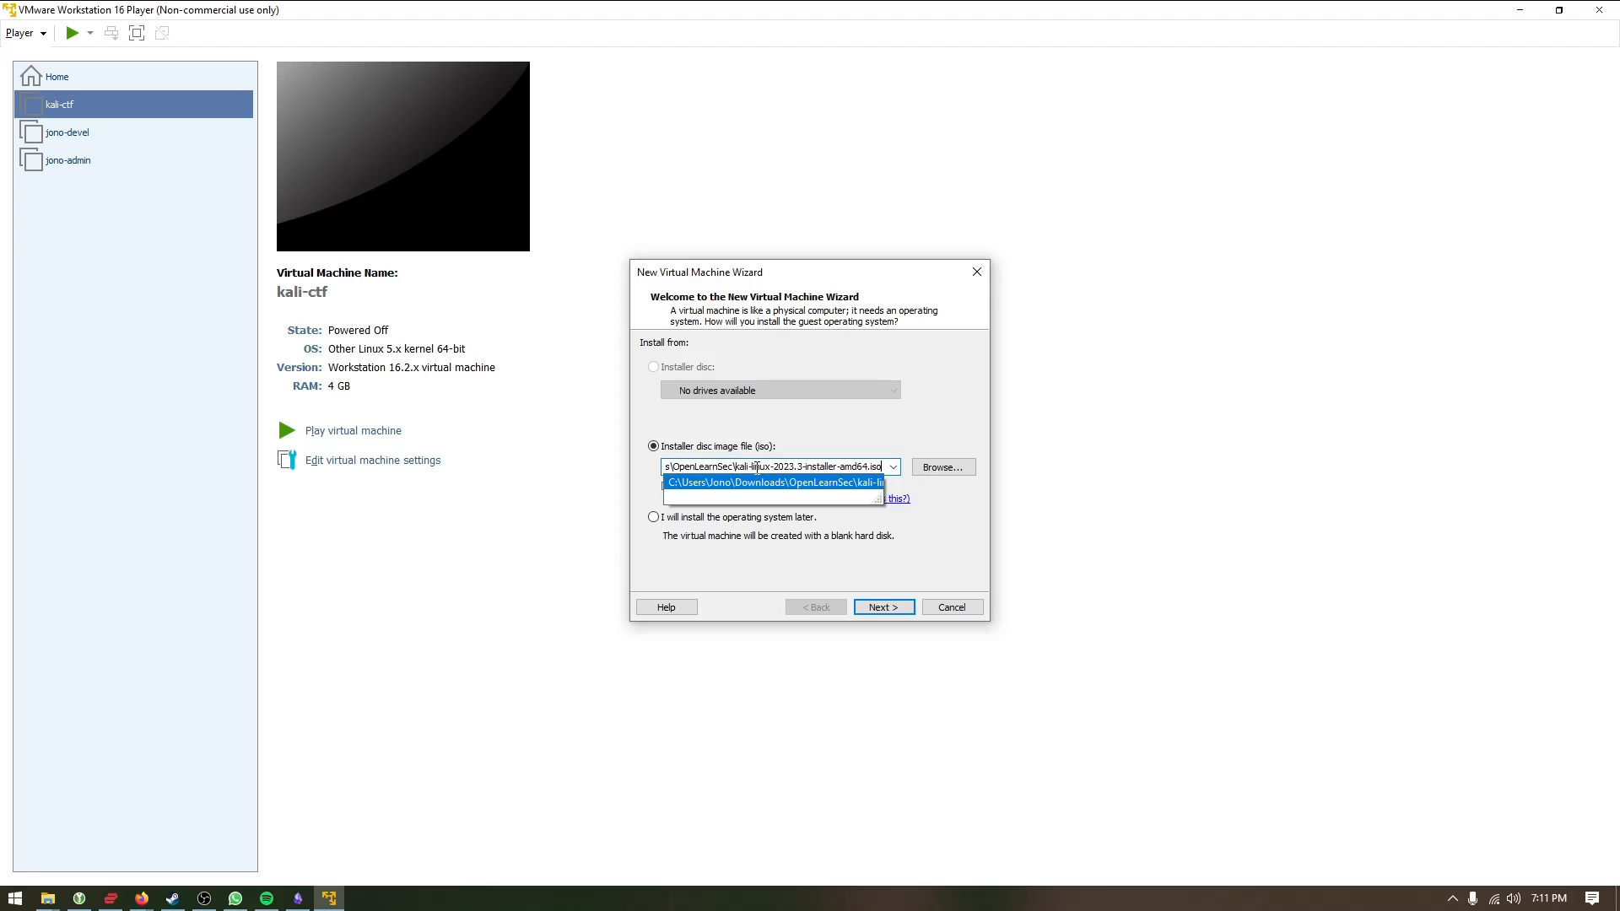
{"action": "key", "text": "Return"}
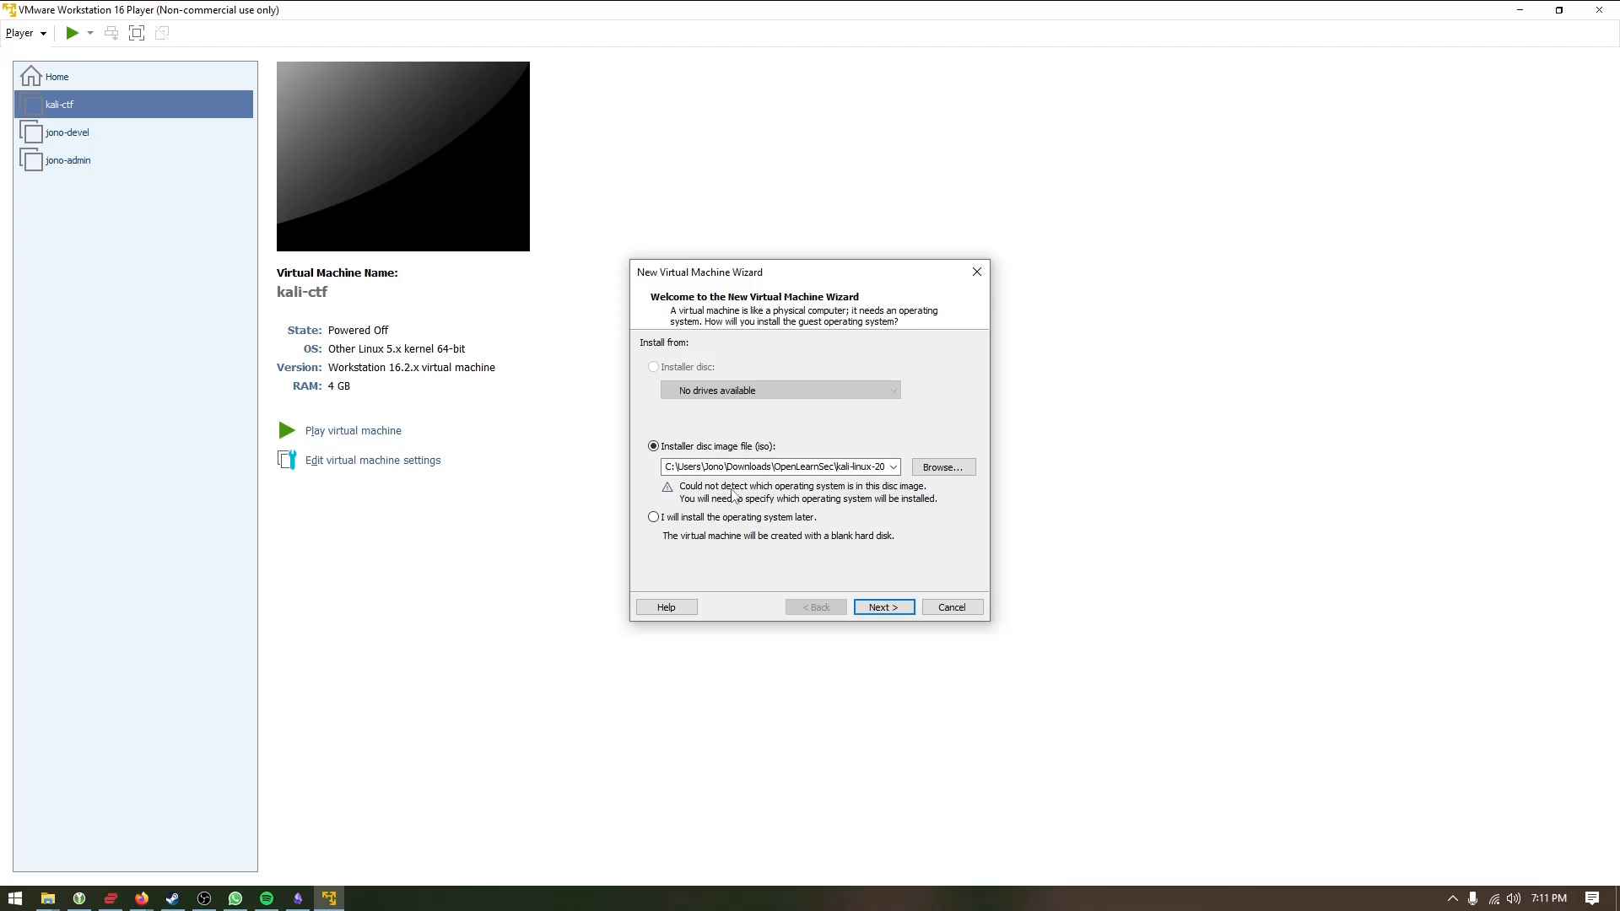
{"action": "left_click", "coordinate": [864, 609]}
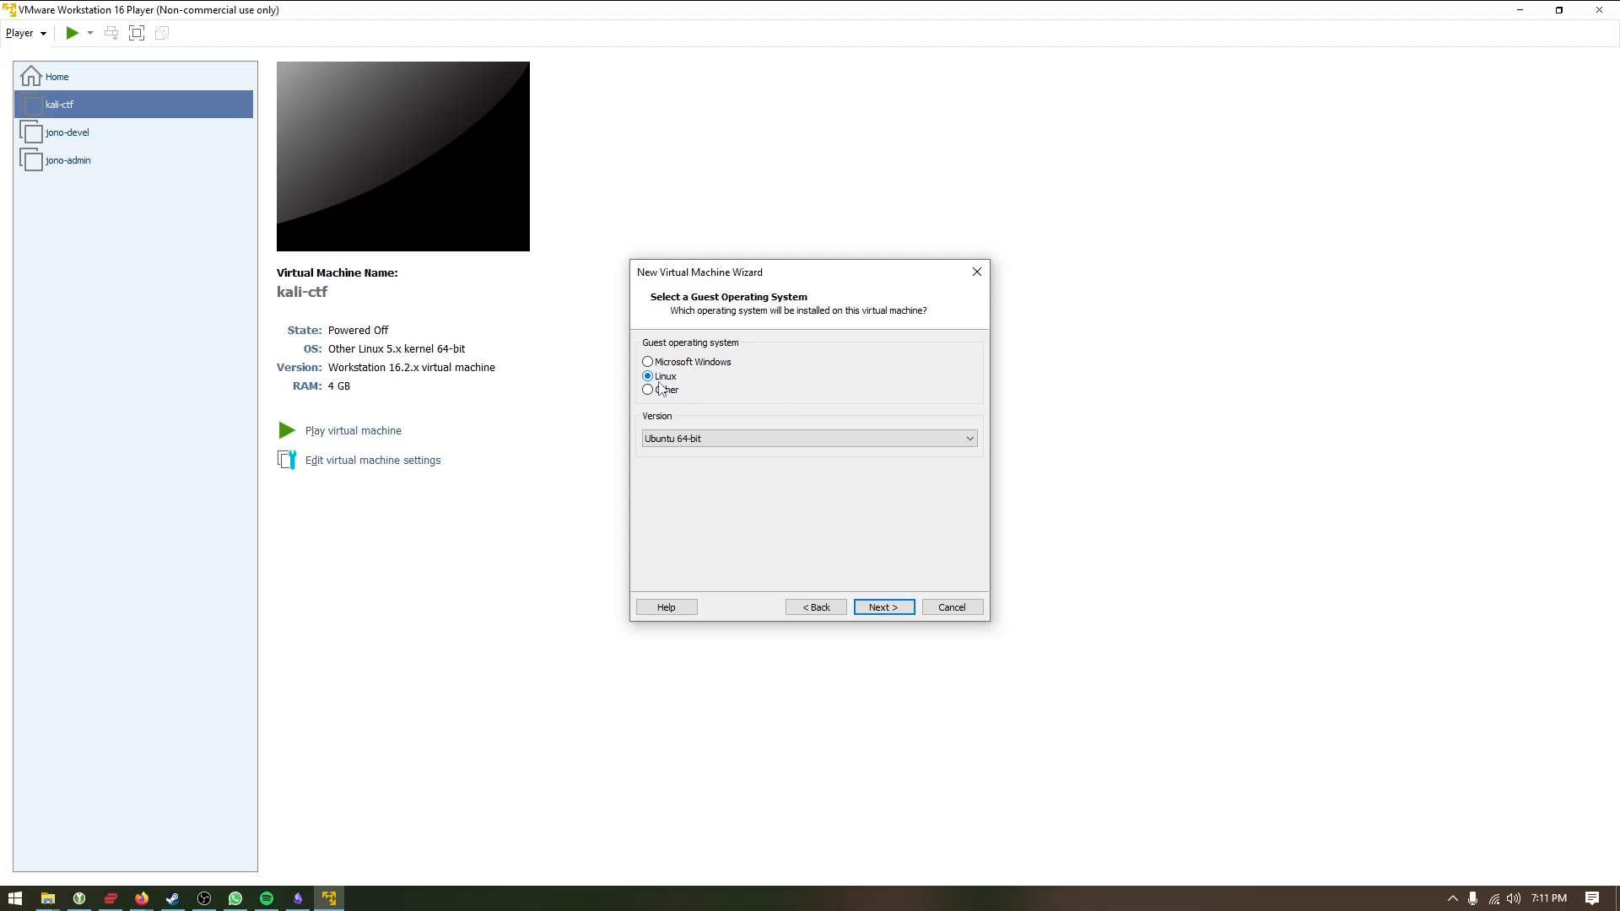
Step: Choose Debian 10.x 64-bit as the Linux version of the guest operating system and accept it
{"action": "left_click", "coordinate": [709, 438]}
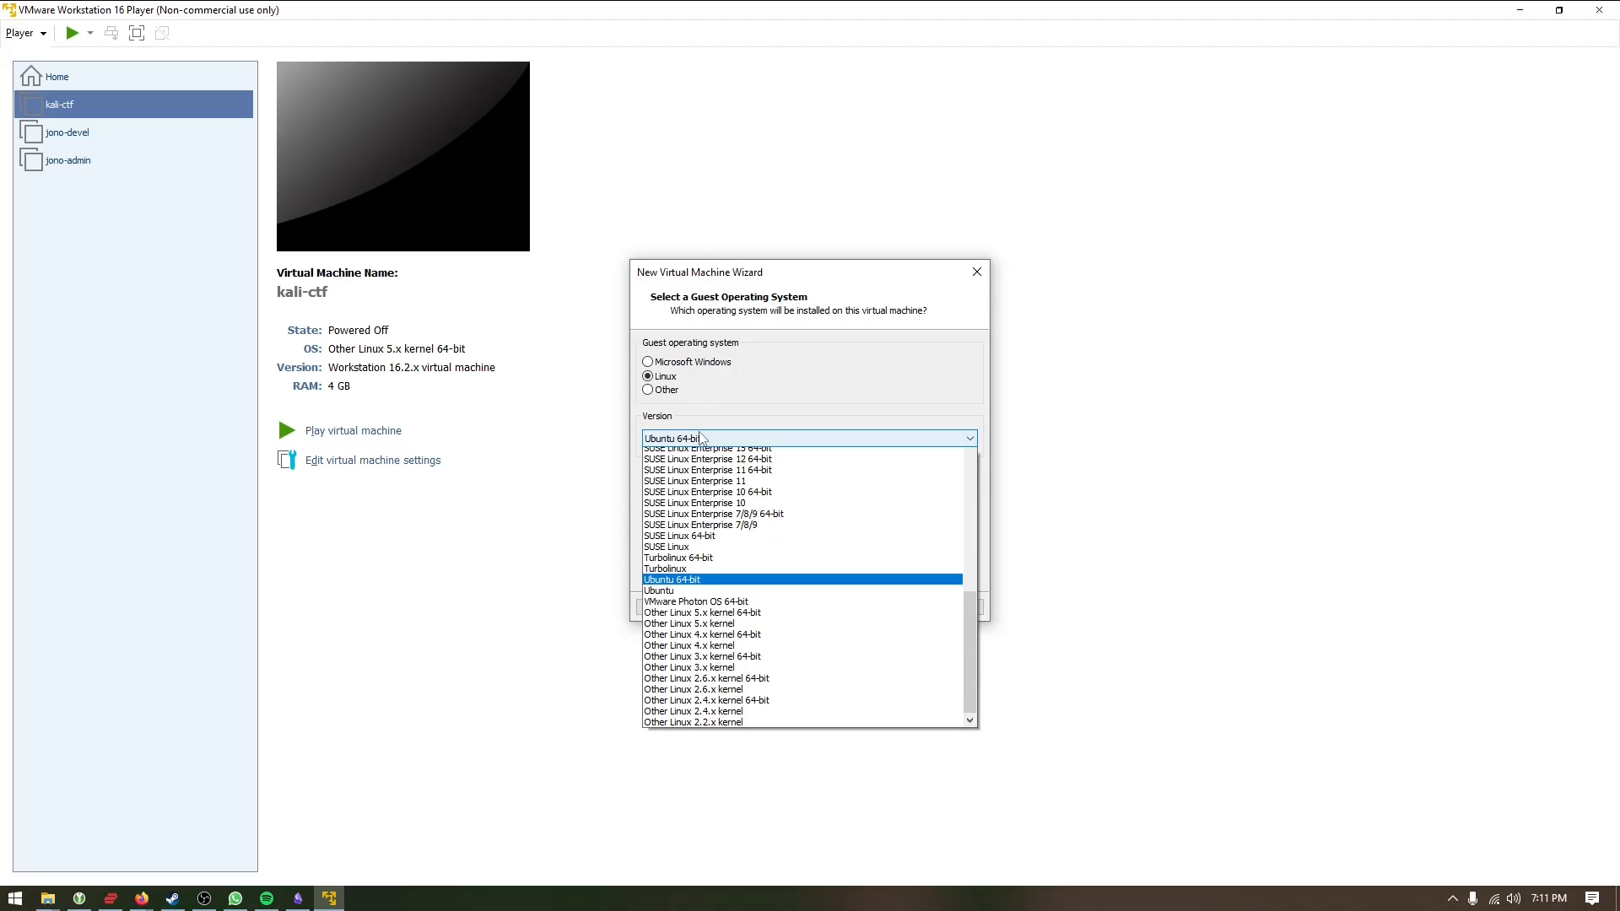
{"action": "scroll", "coordinate": [784, 624], "scroll_direction": "up", "scroll_amount": 15}
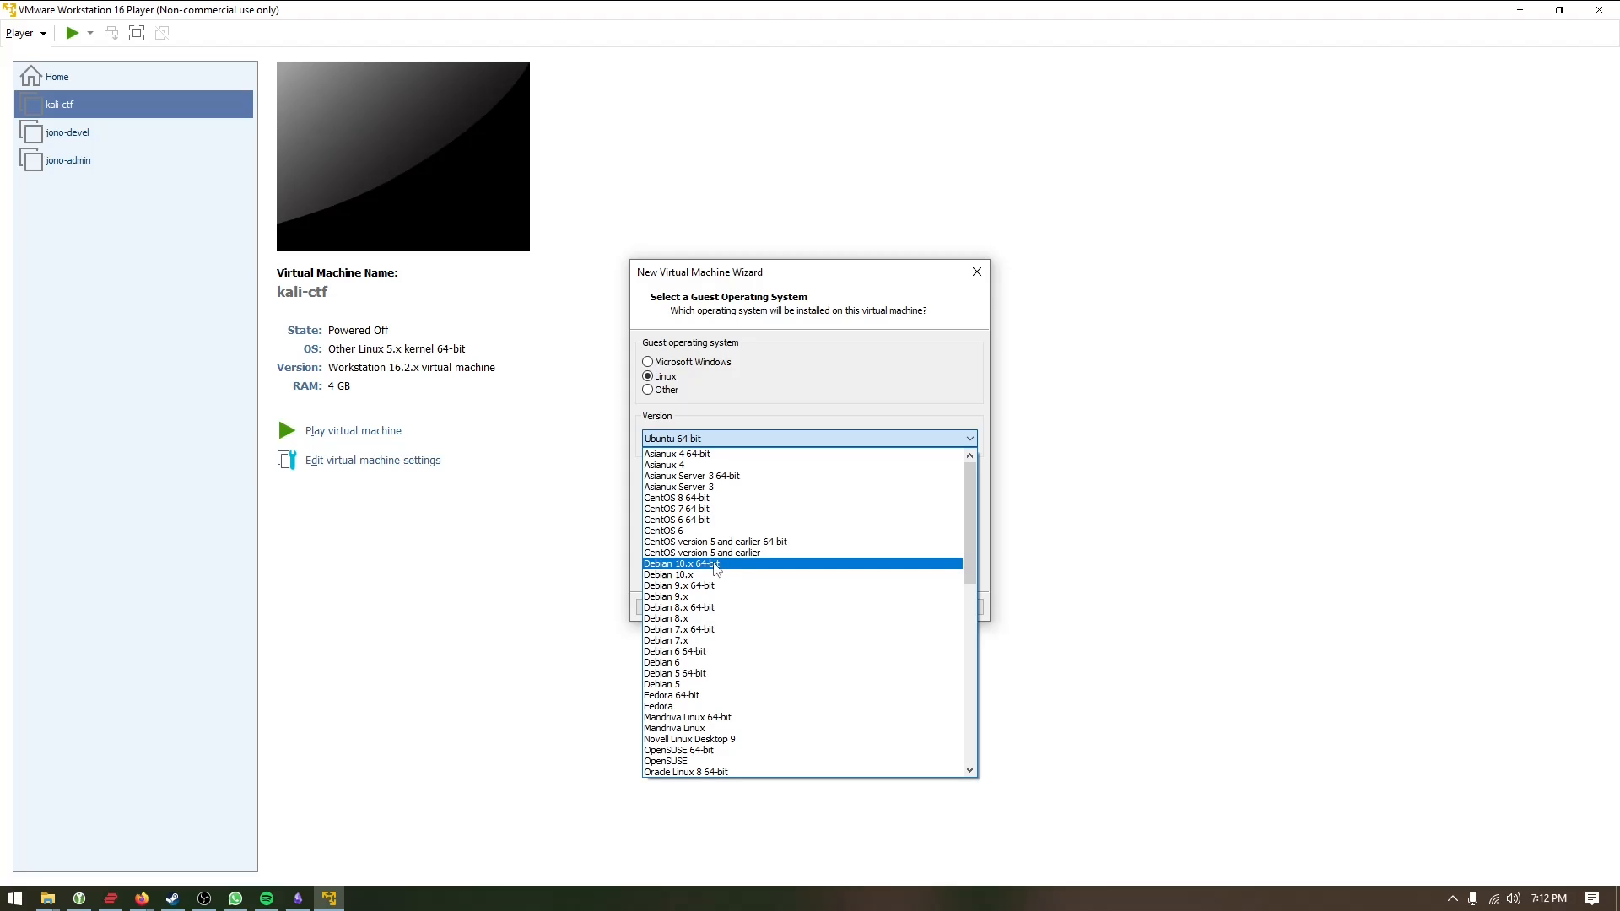
{"action": "left_click", "coordinate": [716, 565]}
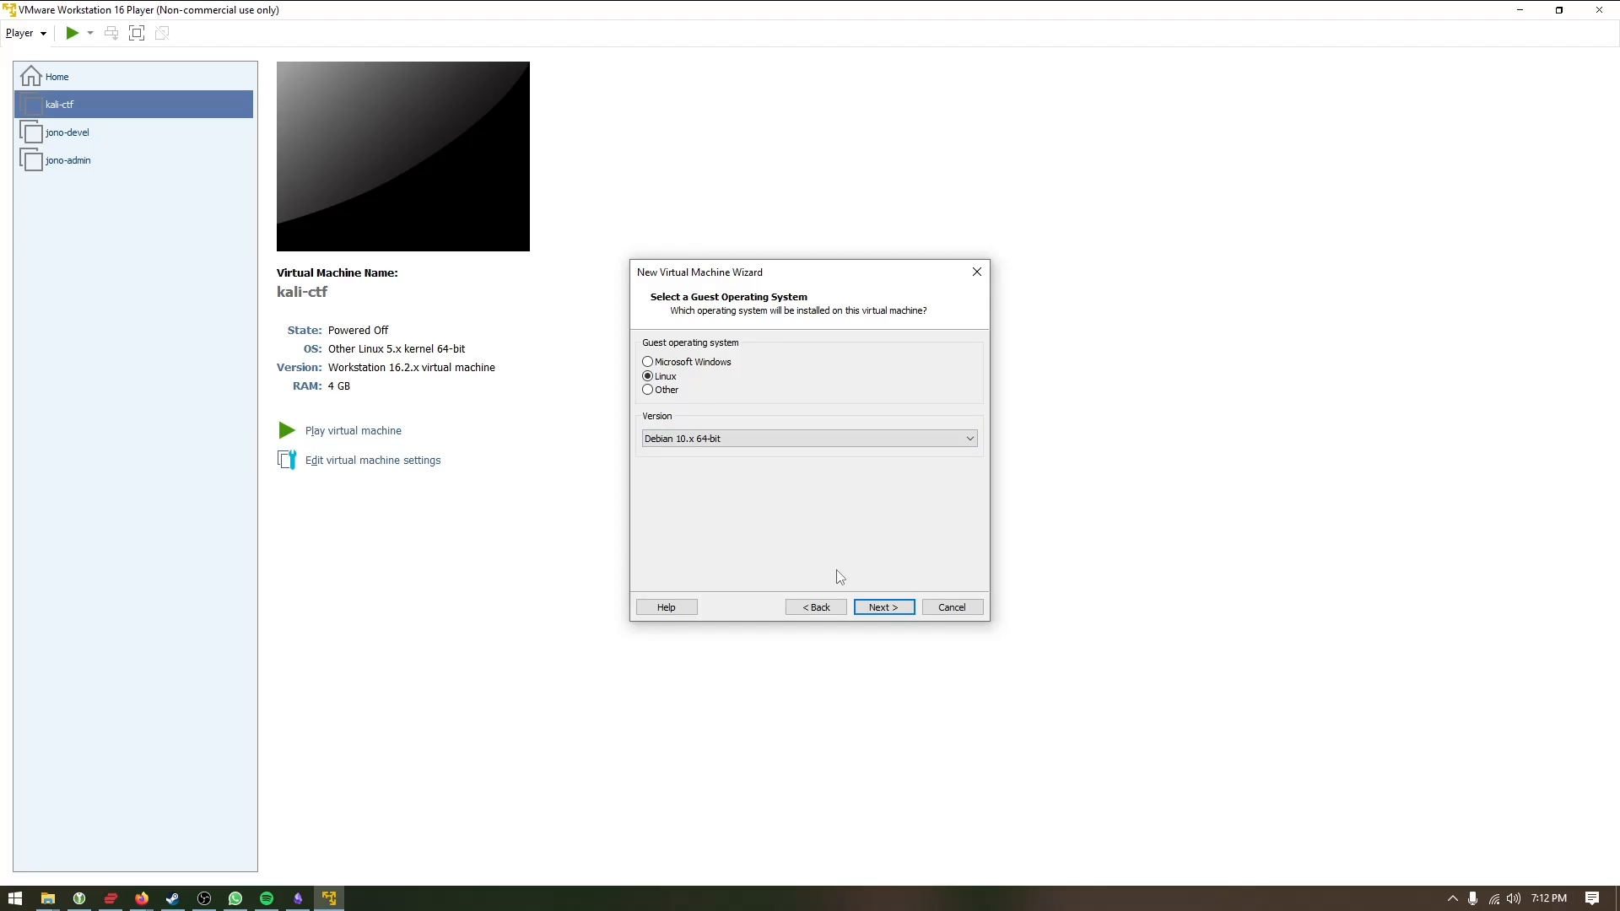
{"action": "left_click", "coordinate": [882, 607]}
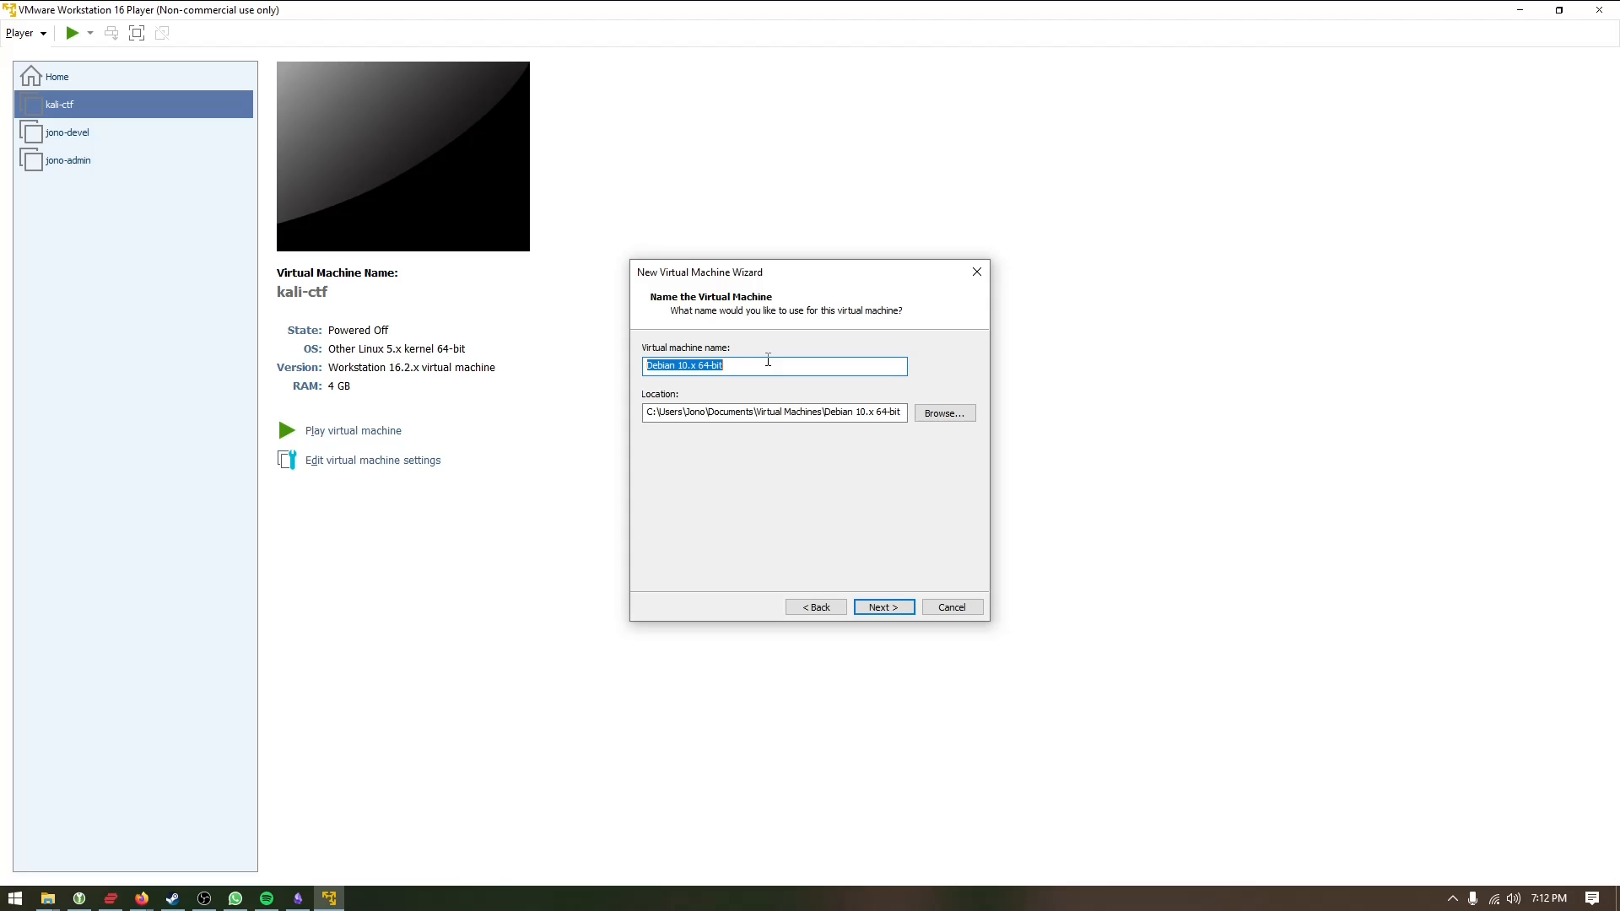
Step: Name the virtual machine openlearnsec-kali and keep the suggested storage location
{"action": "type", "text": "oper"}
{"action": "key", "text": "BackSpace"}
{"action": "key", "text": "BackSpace"}
{"action": "type", "text": "nlearnsec-kali"}
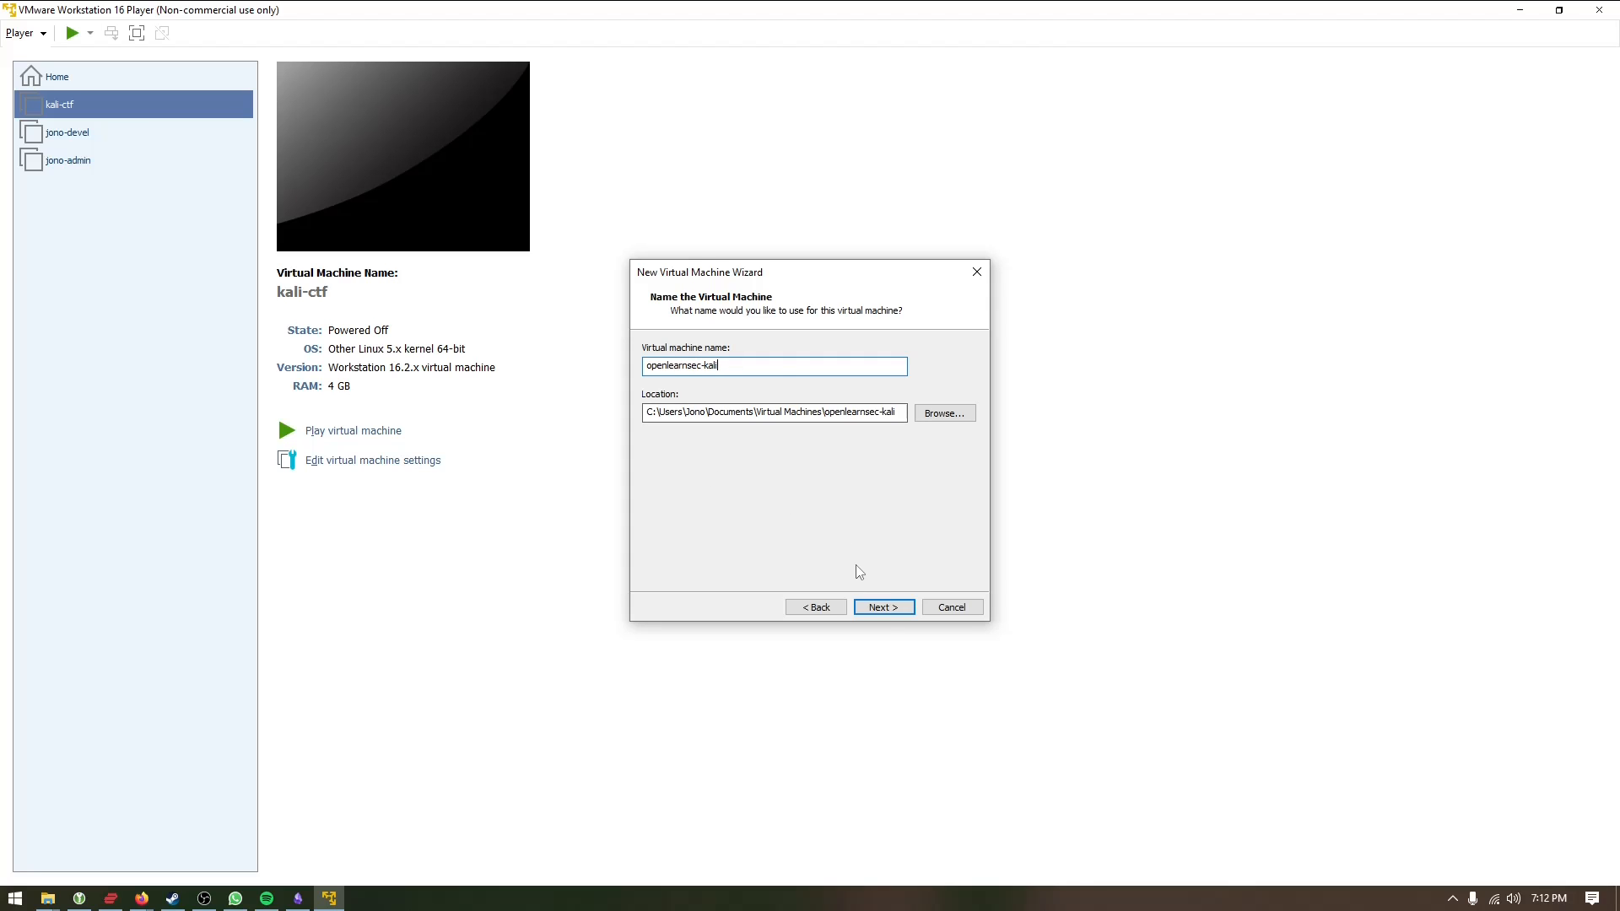
{"action": "left_click", "coordinate": [867, 607]}
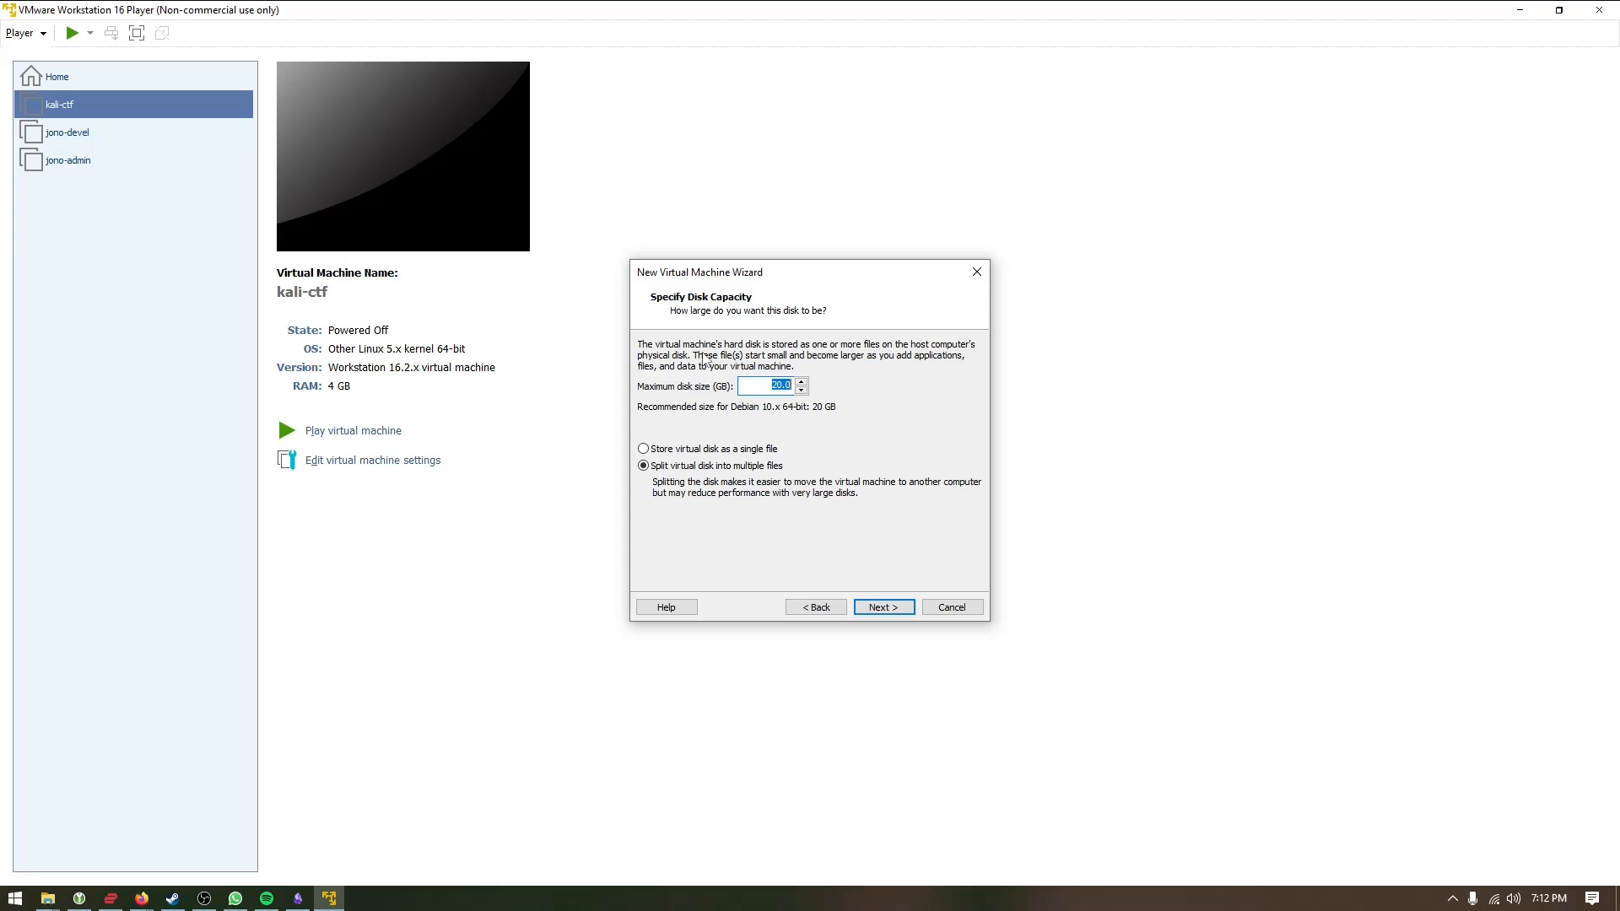
Step: Set the maximum disk size to 30 GB, review the summary and finish creating the virtual machine
{"action": "type", "text": "30"}
{"action": "left_click", "coordinate": [874, 602]}
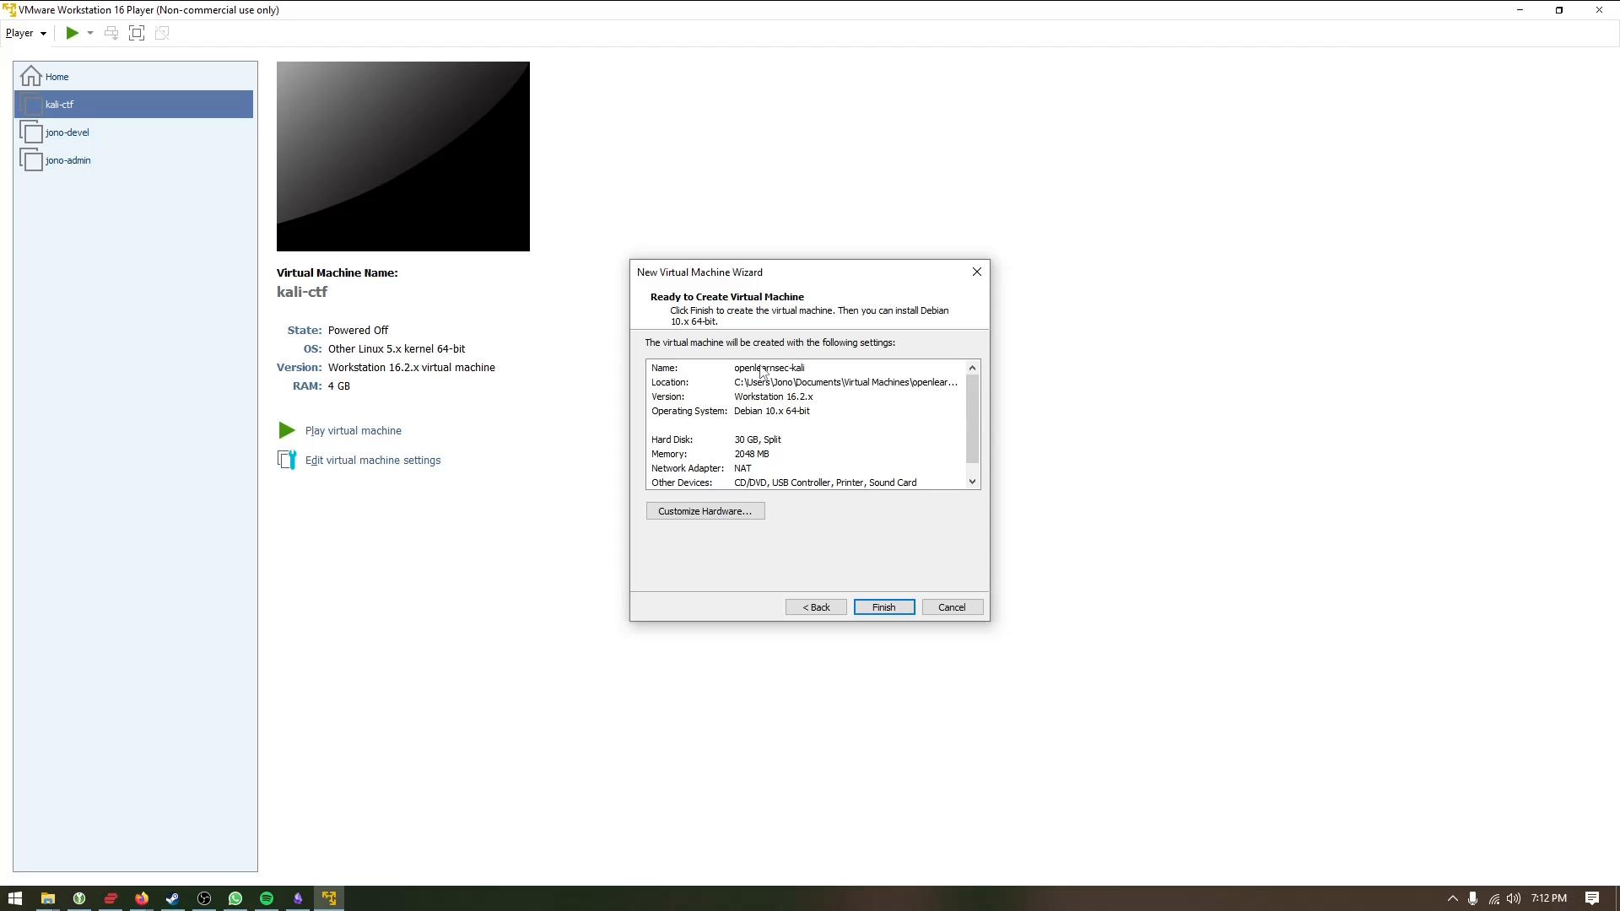
{"action": "scroll", "coordinate": [776, 444], "scroll_direction": "down", "scroll_amount": 1}
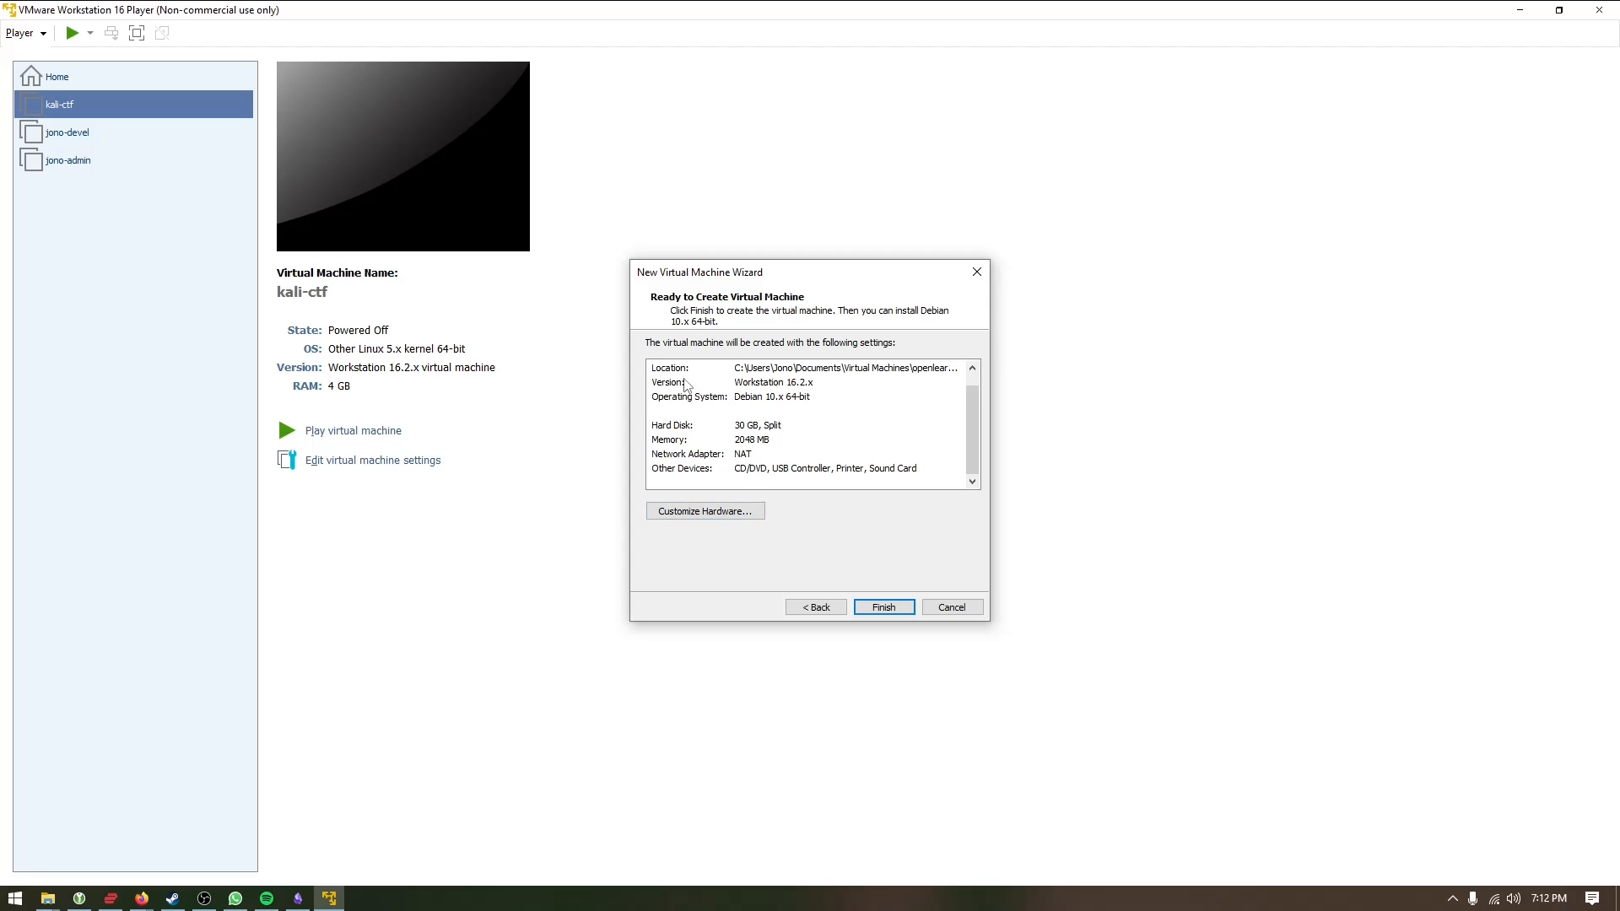
{"action": "left_click", "coordinate": [884, 608]}
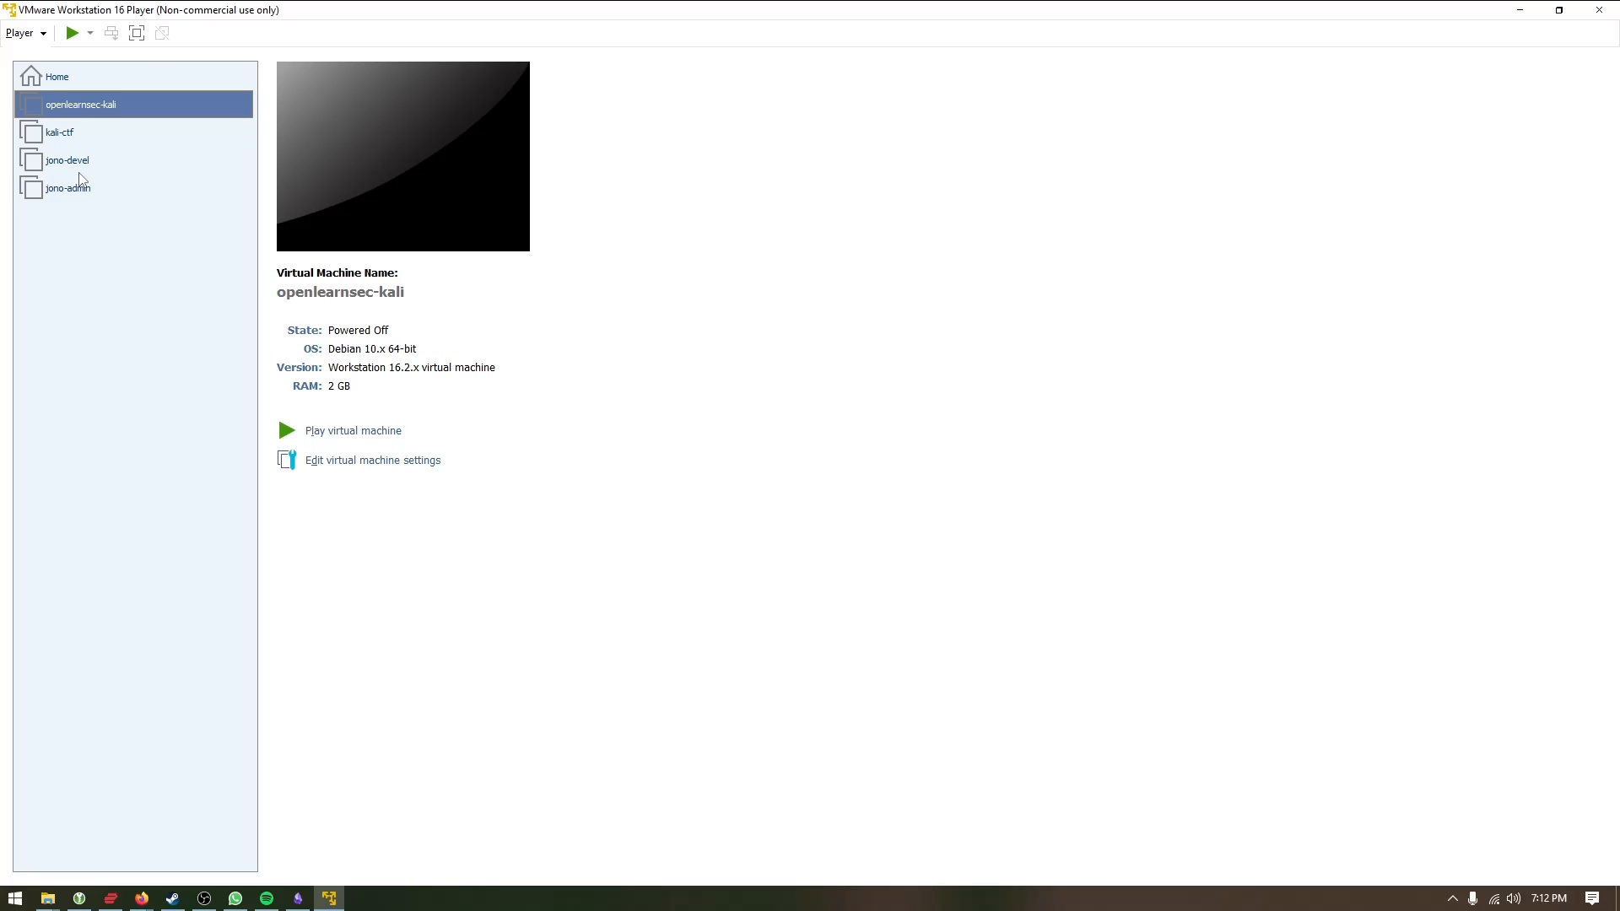
Step: Open the settings of the openlearnsec-kali virtual machine and set its memory to 4096 MB
{"action": "right_click", "coordinate": [98, 108]}
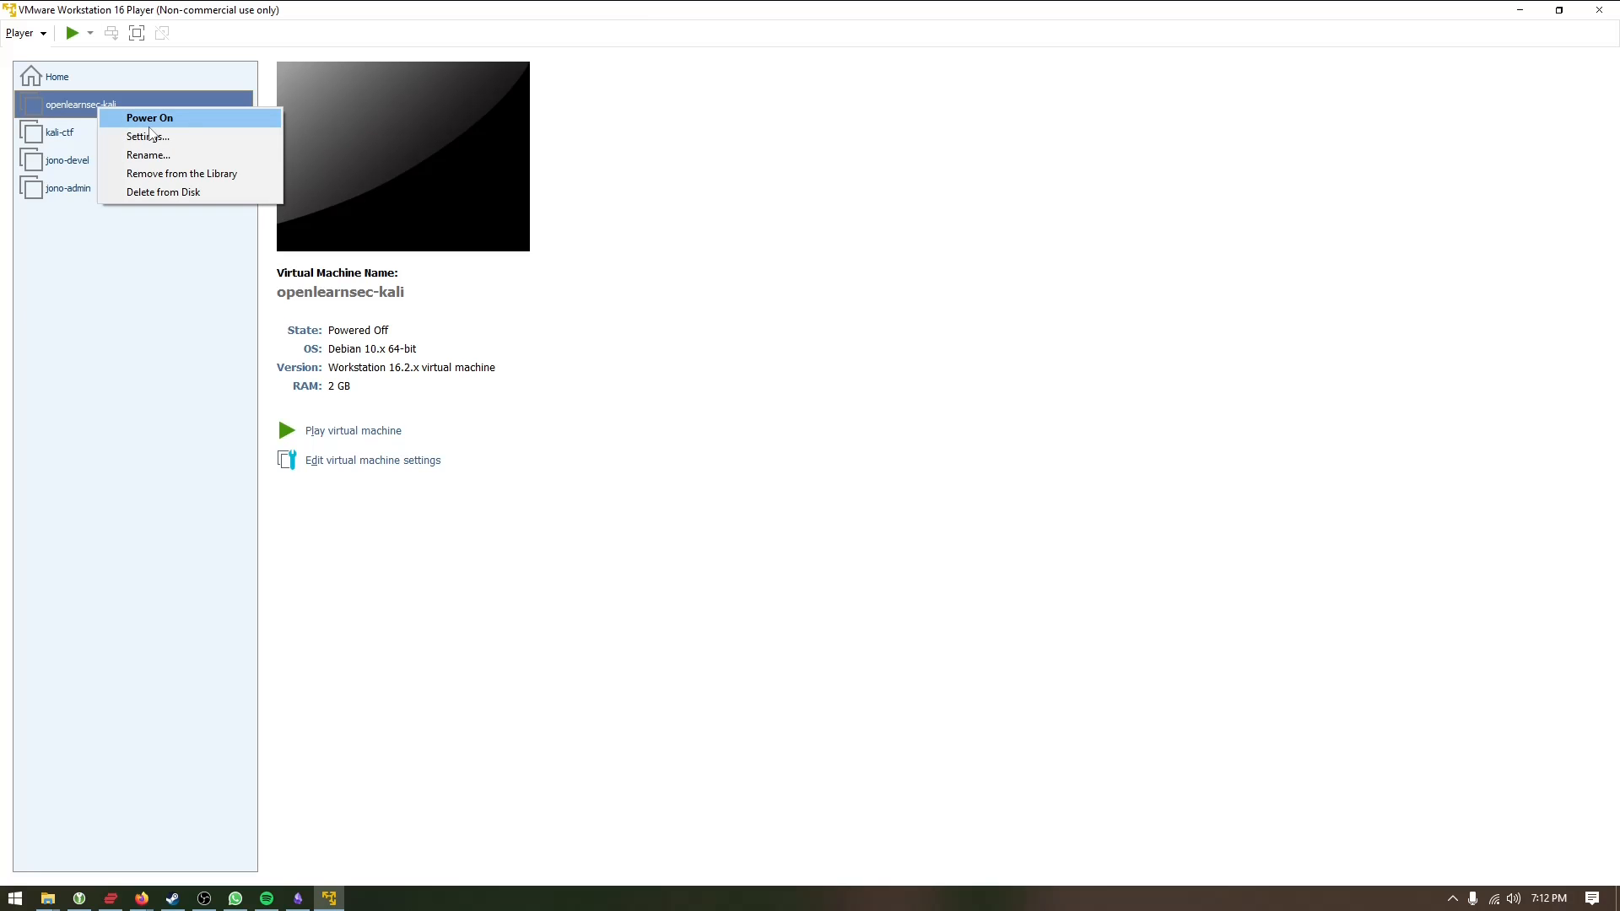
{"action": "left_click", "coordinate": [170, 136]}
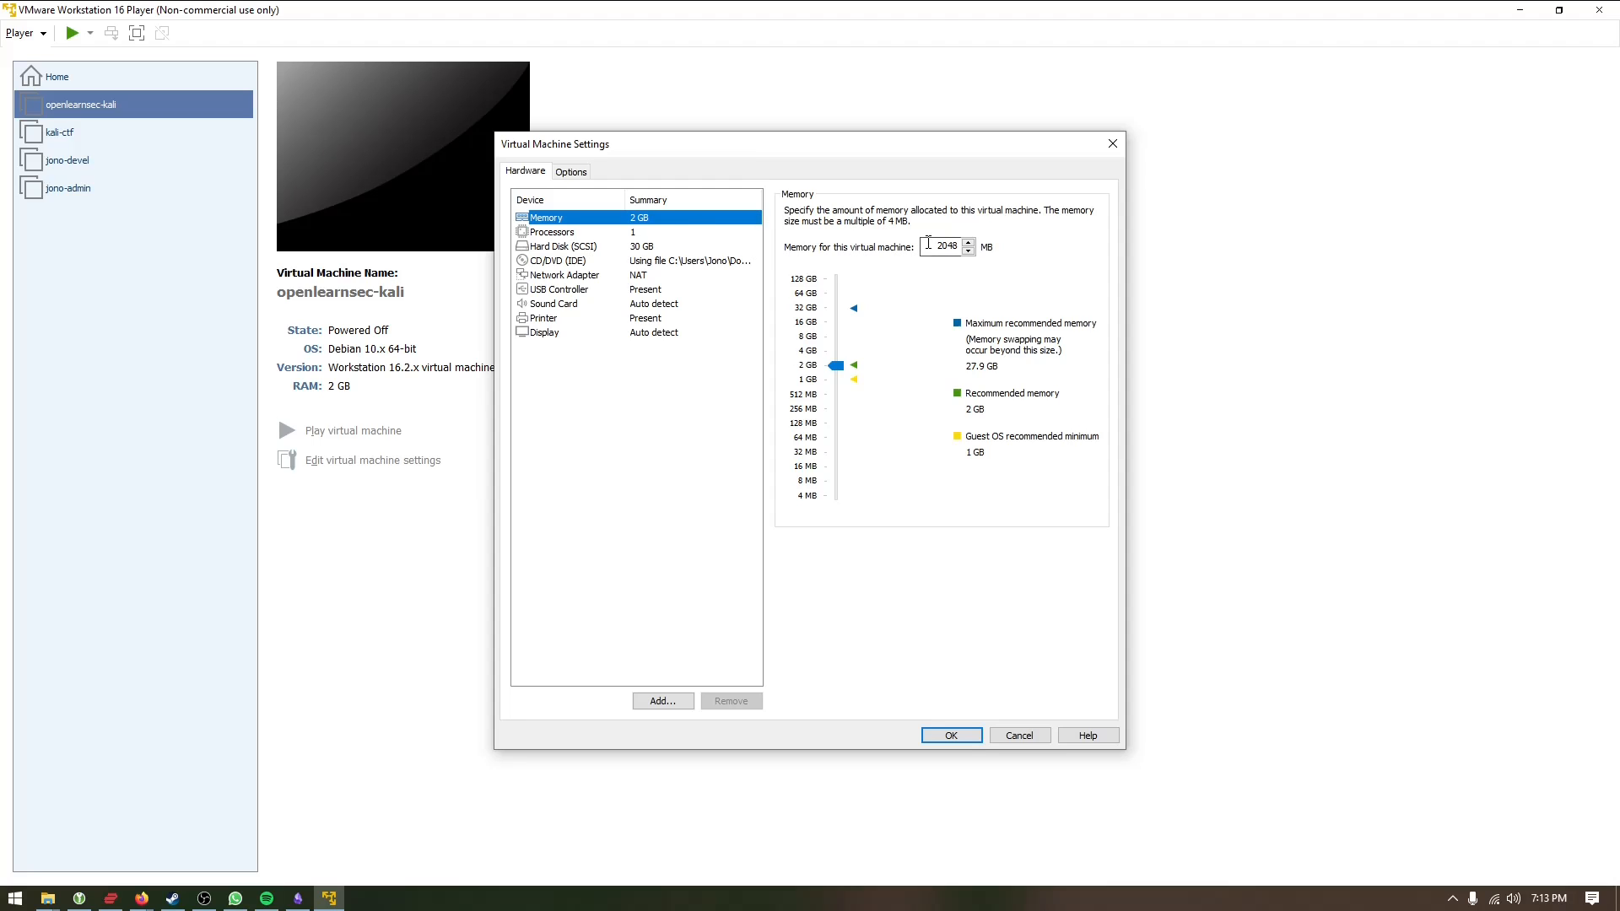
{"action": "double_click", "coordinate": [932, 246]}
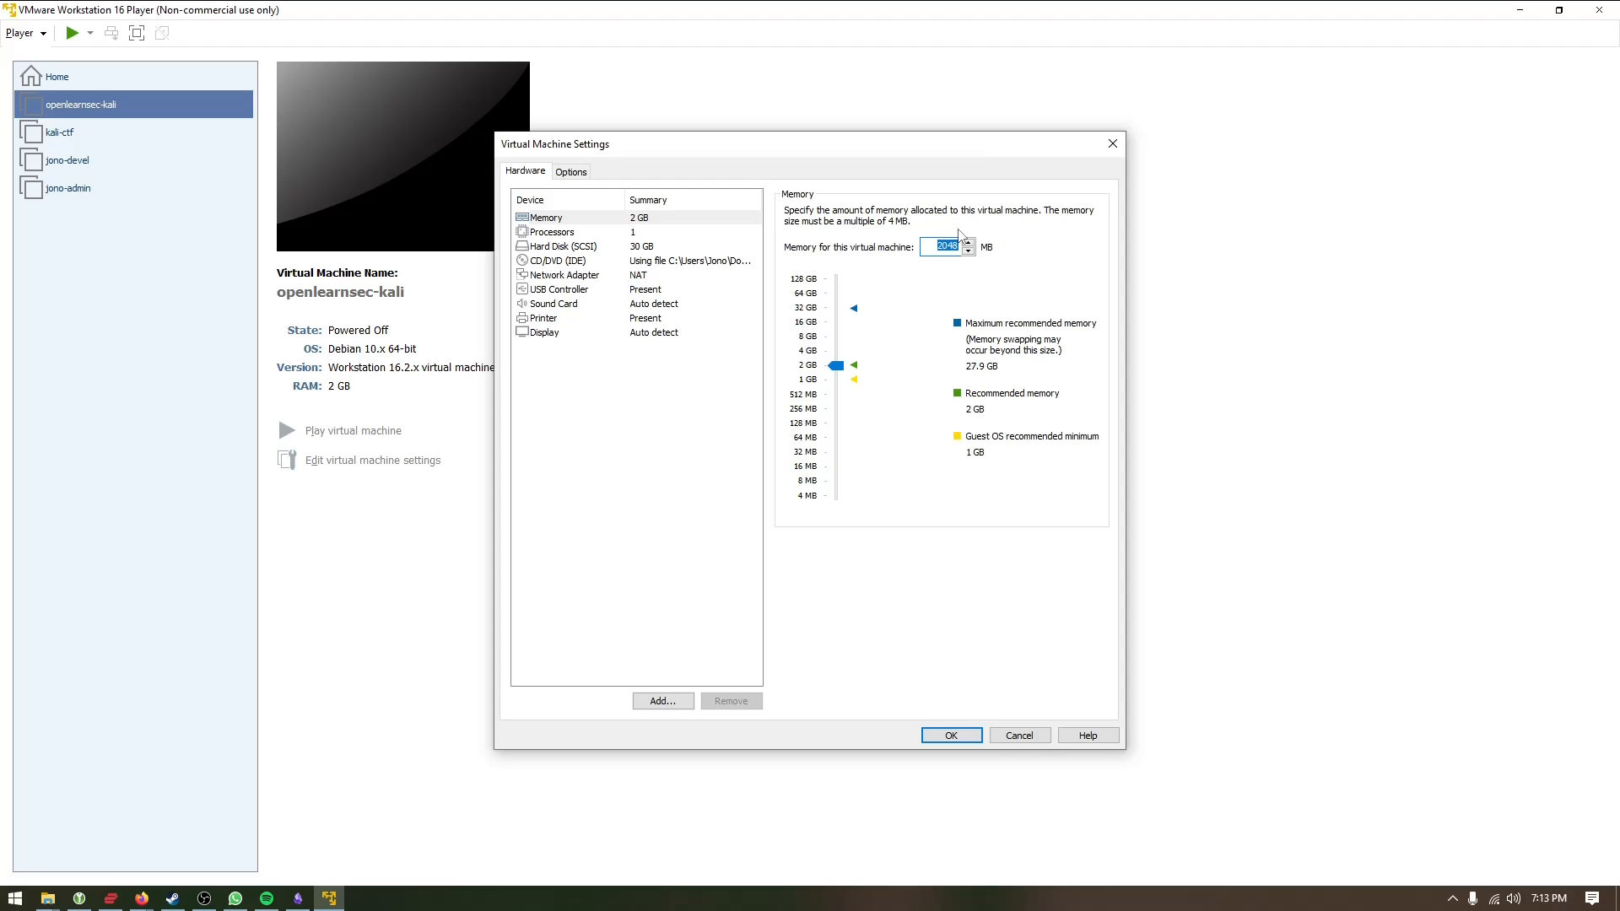
{"action": "type", "text": "4096"}
Step: Set the virtual machine's number of processor cores to 4 and accept the settings
{"action": "left_click", "coordinate": [624, 233]}
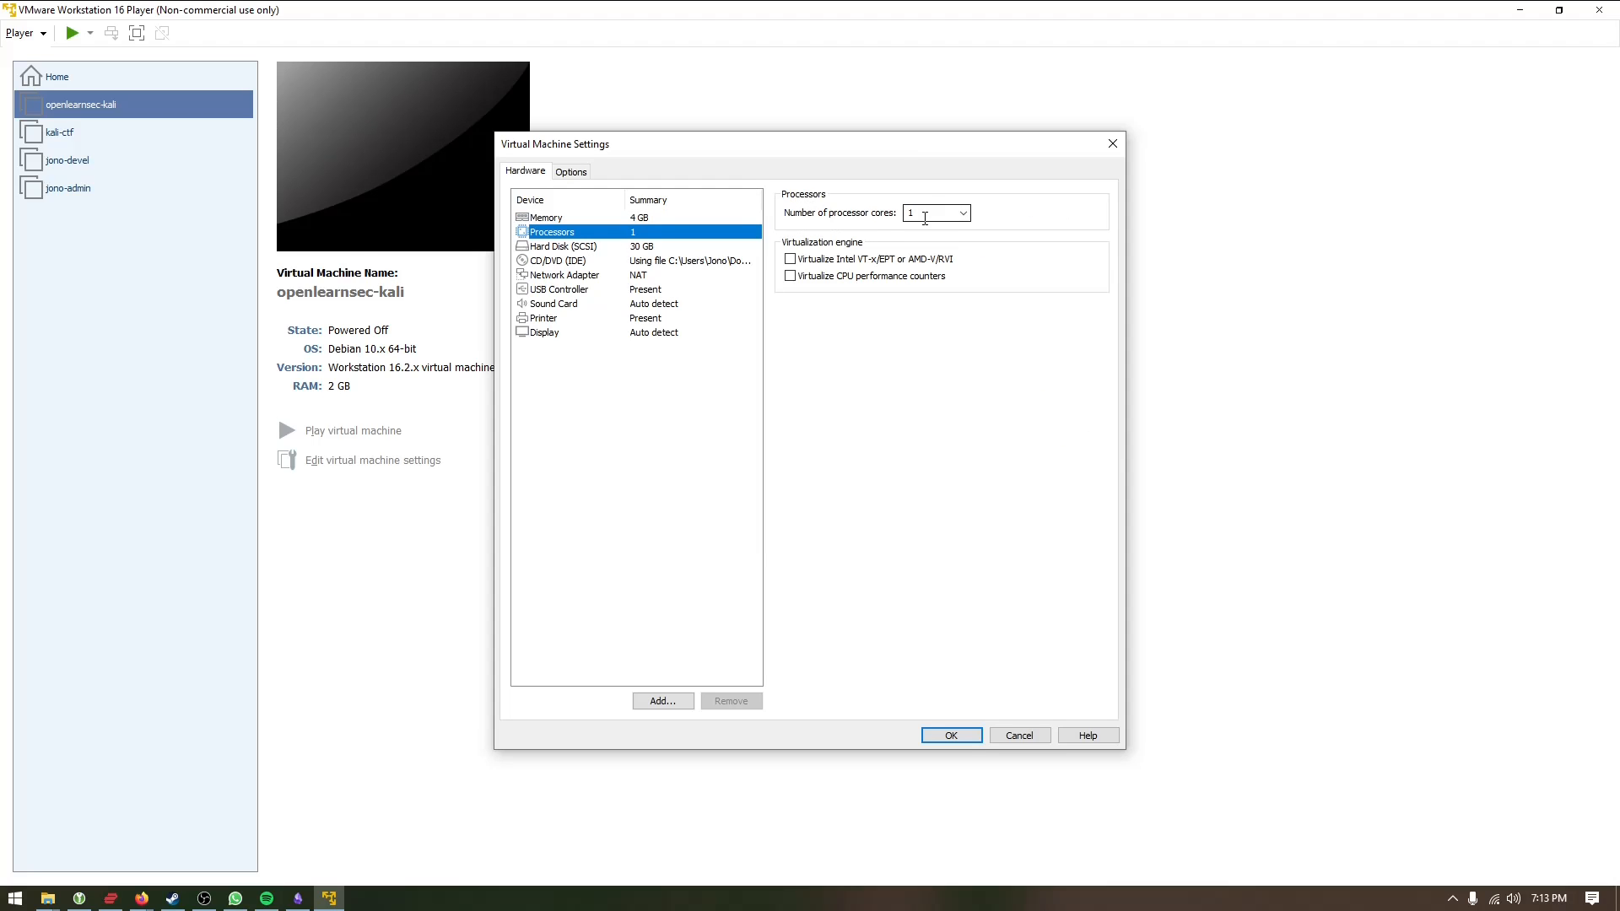
{"action": "left_click", "coordinate": [925, 214]}
{"action": "left_click", "coordinate": [963, 212]}
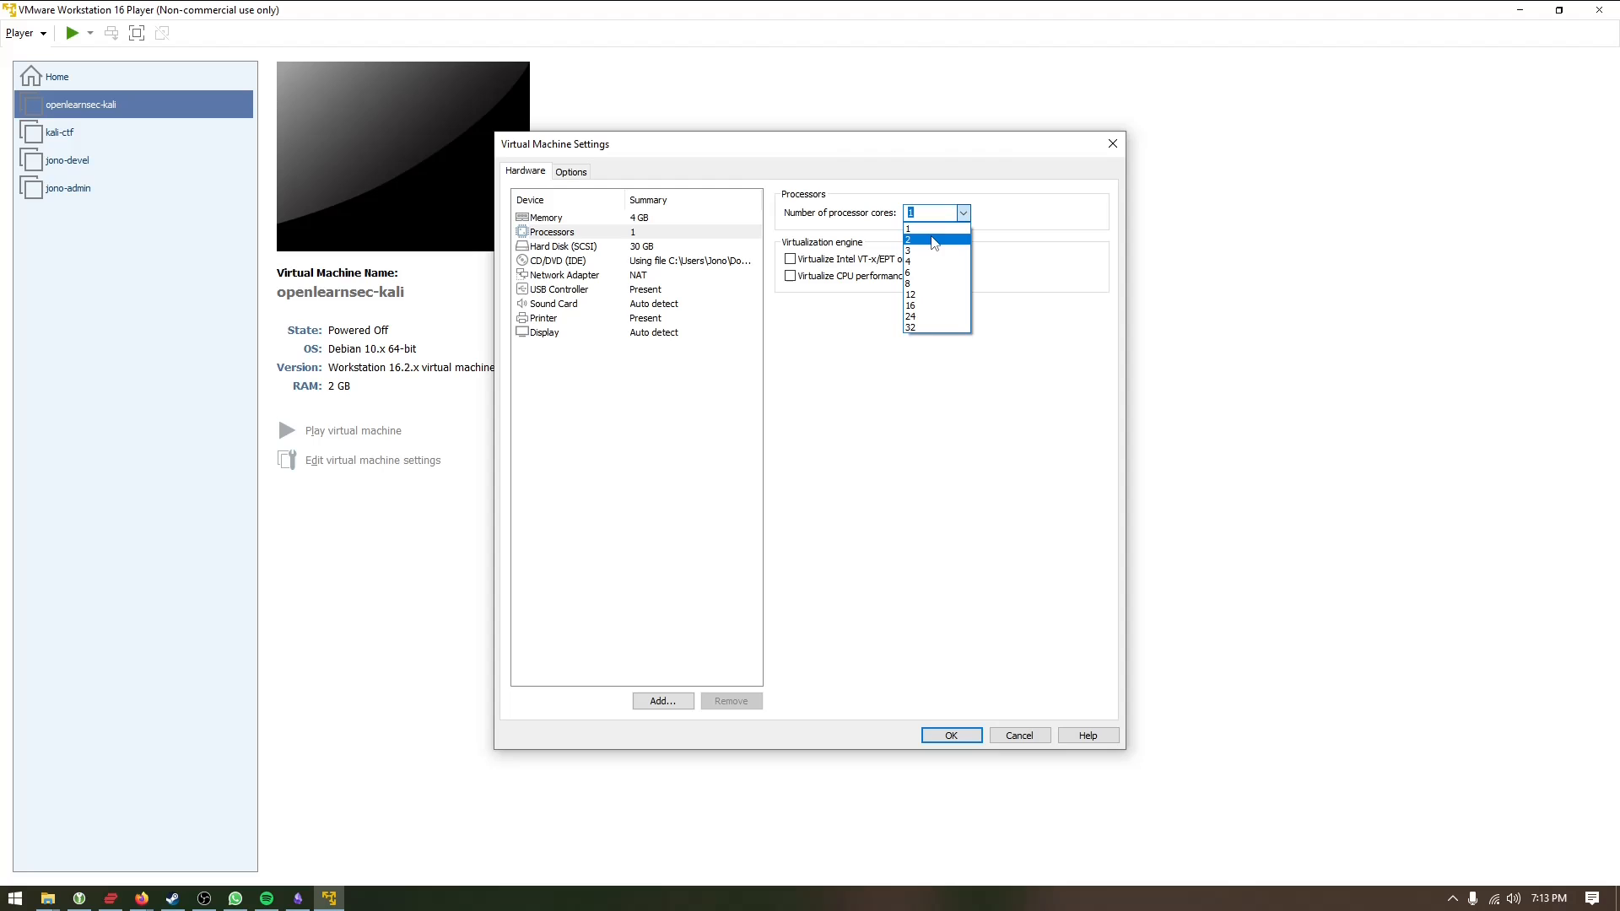
{"action": "left_click", "coordinate": [921, 263]}
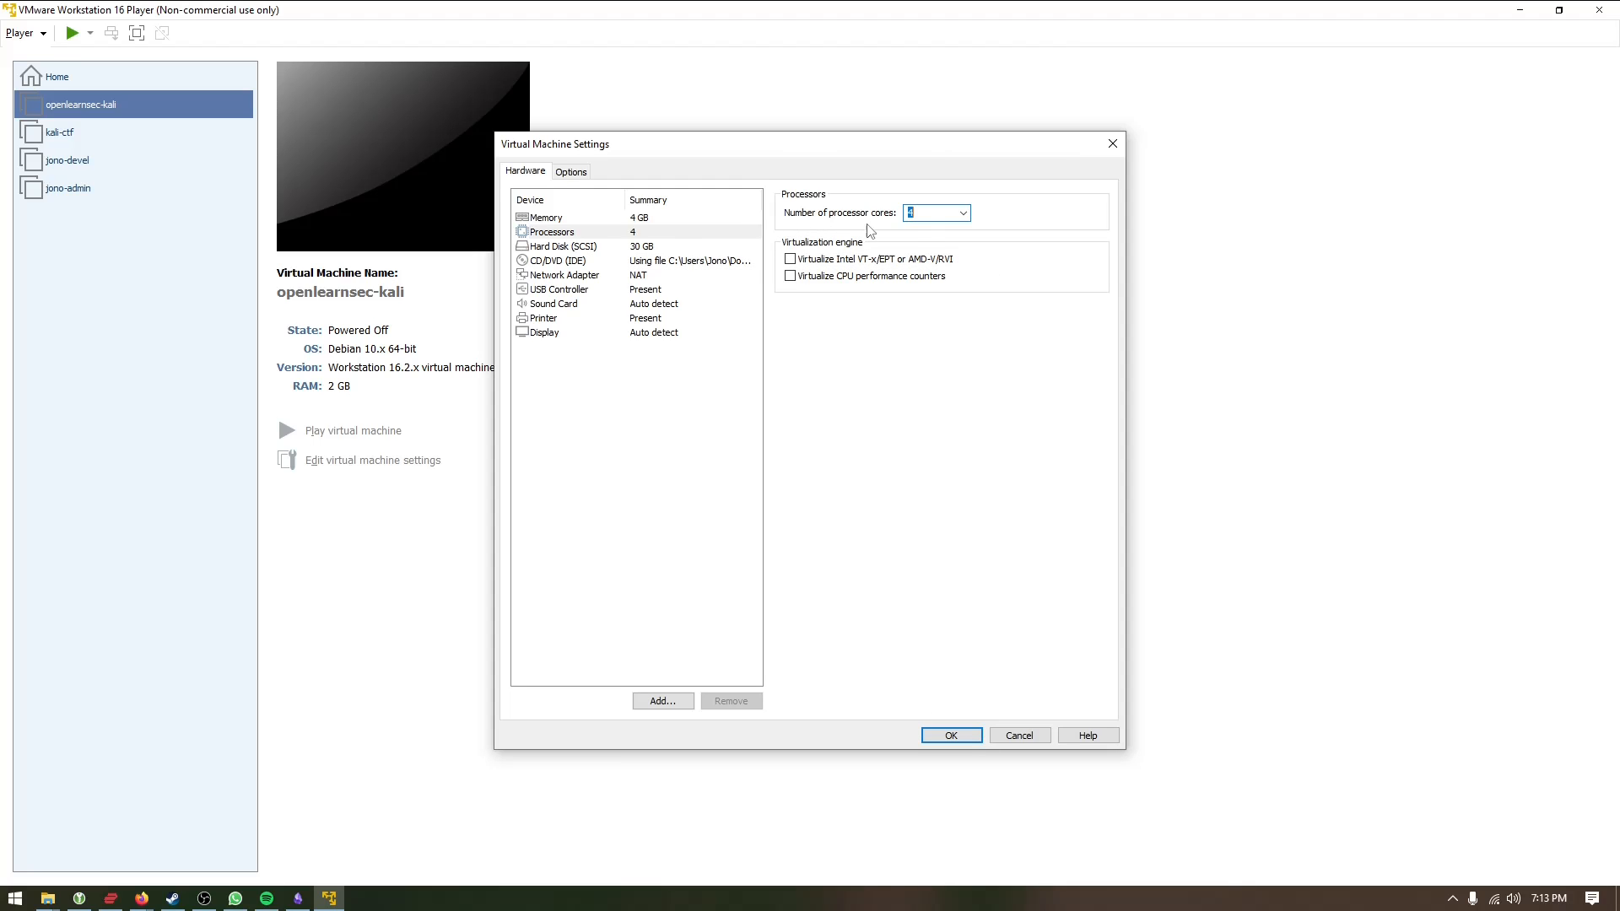
{"action": "left_click", "coordinate": [953, 737]}
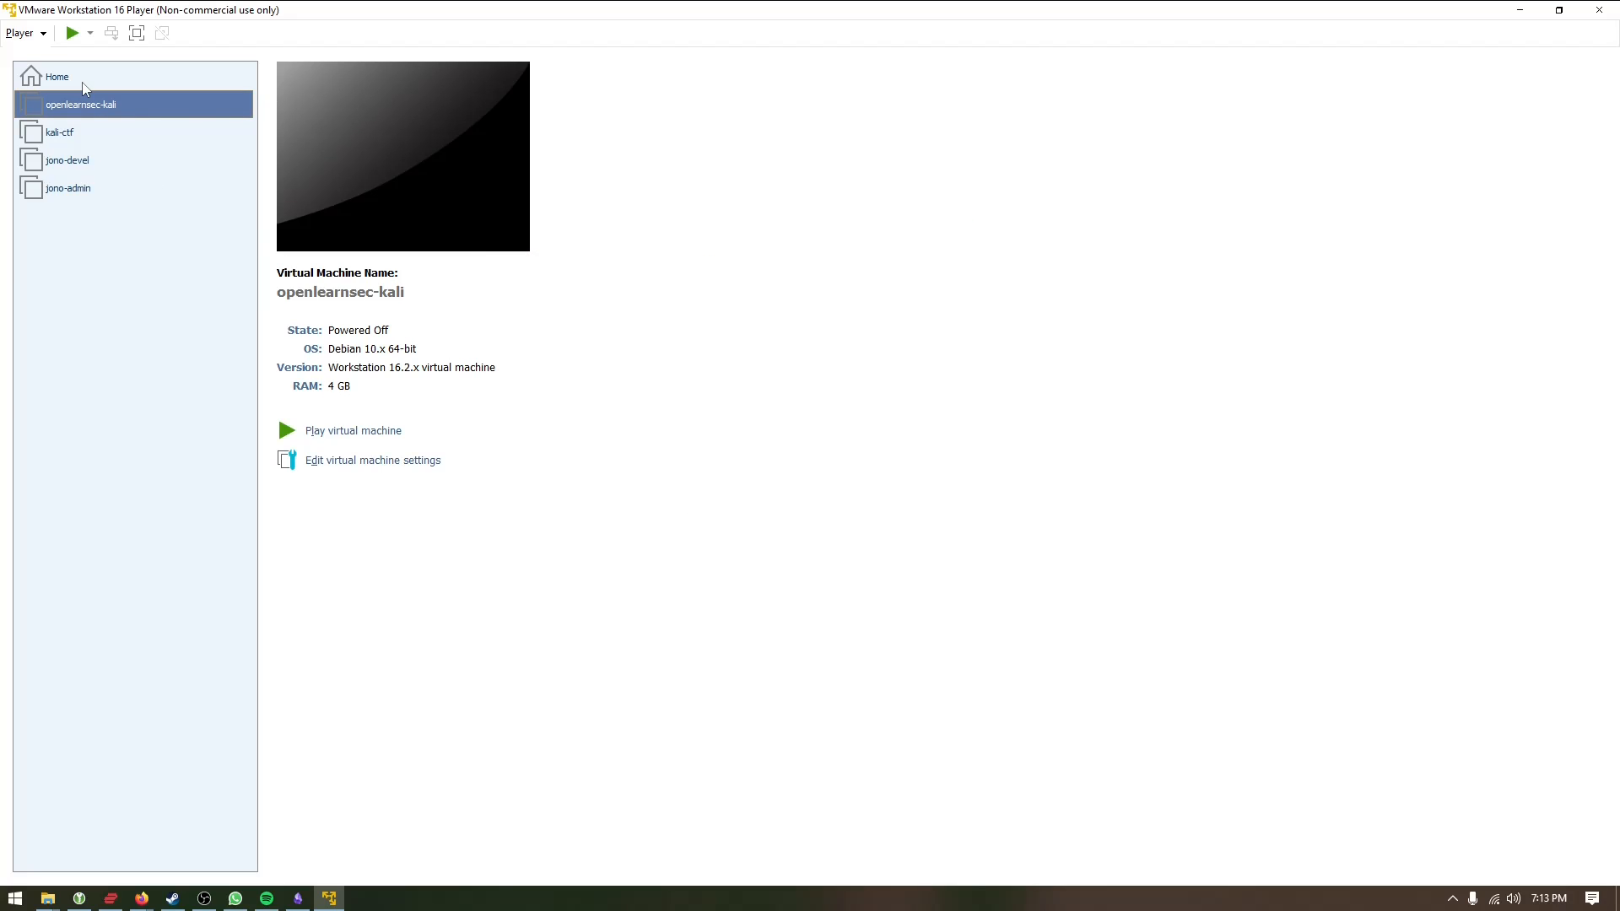
Step: Power on the openlearnsec-kali virtual machine and start the Graphical install of Kali Linux
{"action": "right_click", "coordinate": [78, 105]}
{"action": "left_click", "coordinate": [122, 116]}
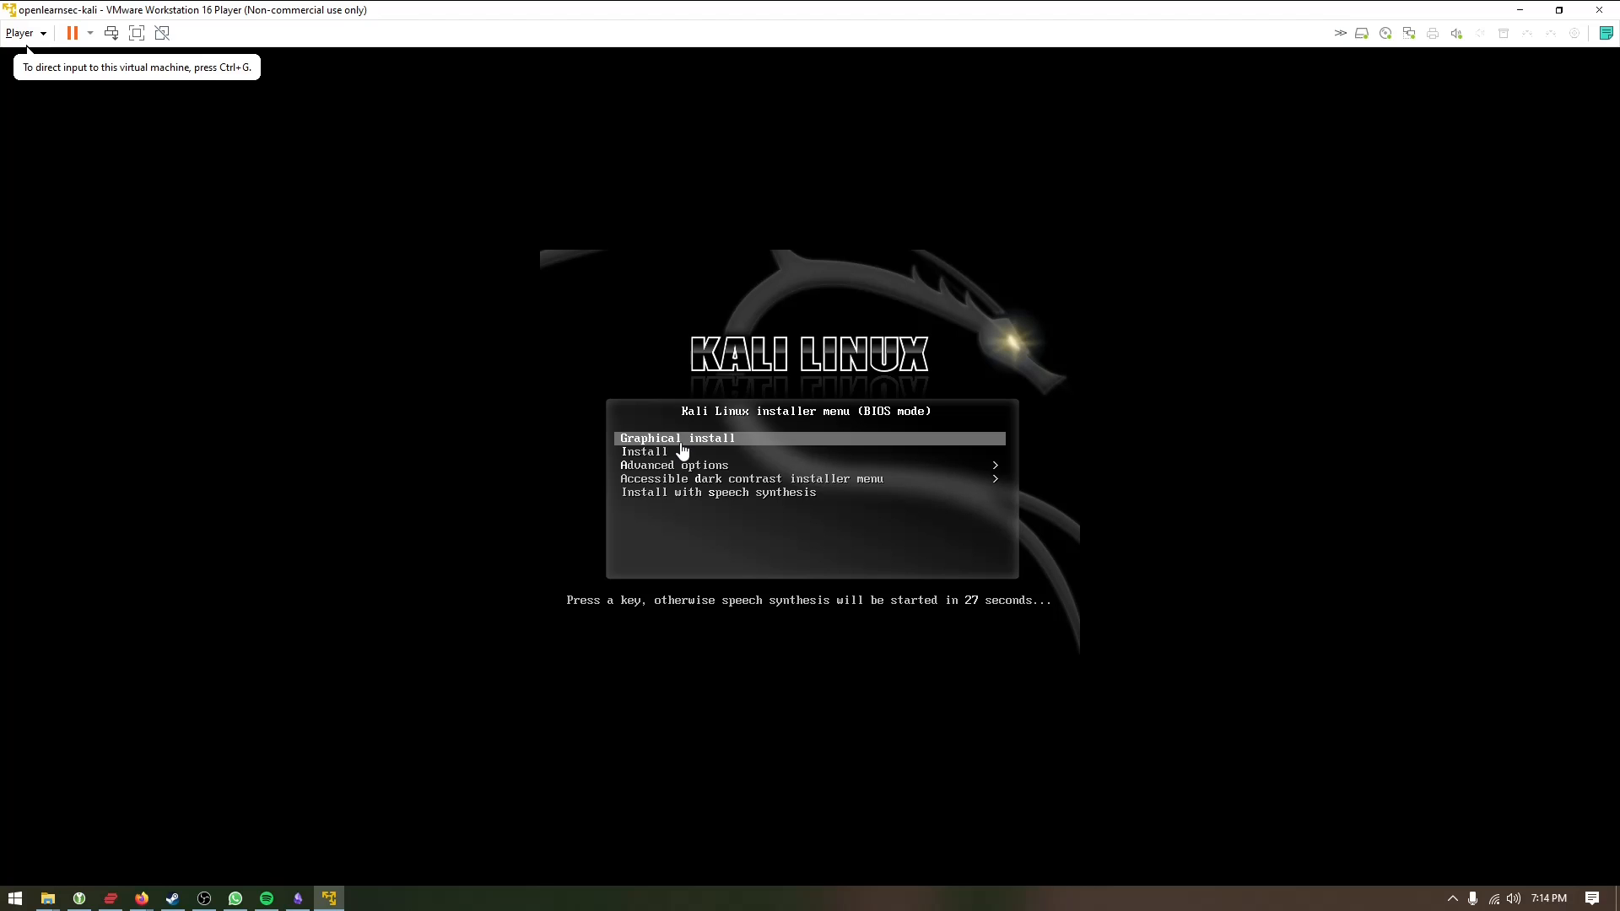
{"action": "left_click", "coordinate": [735, 463]}
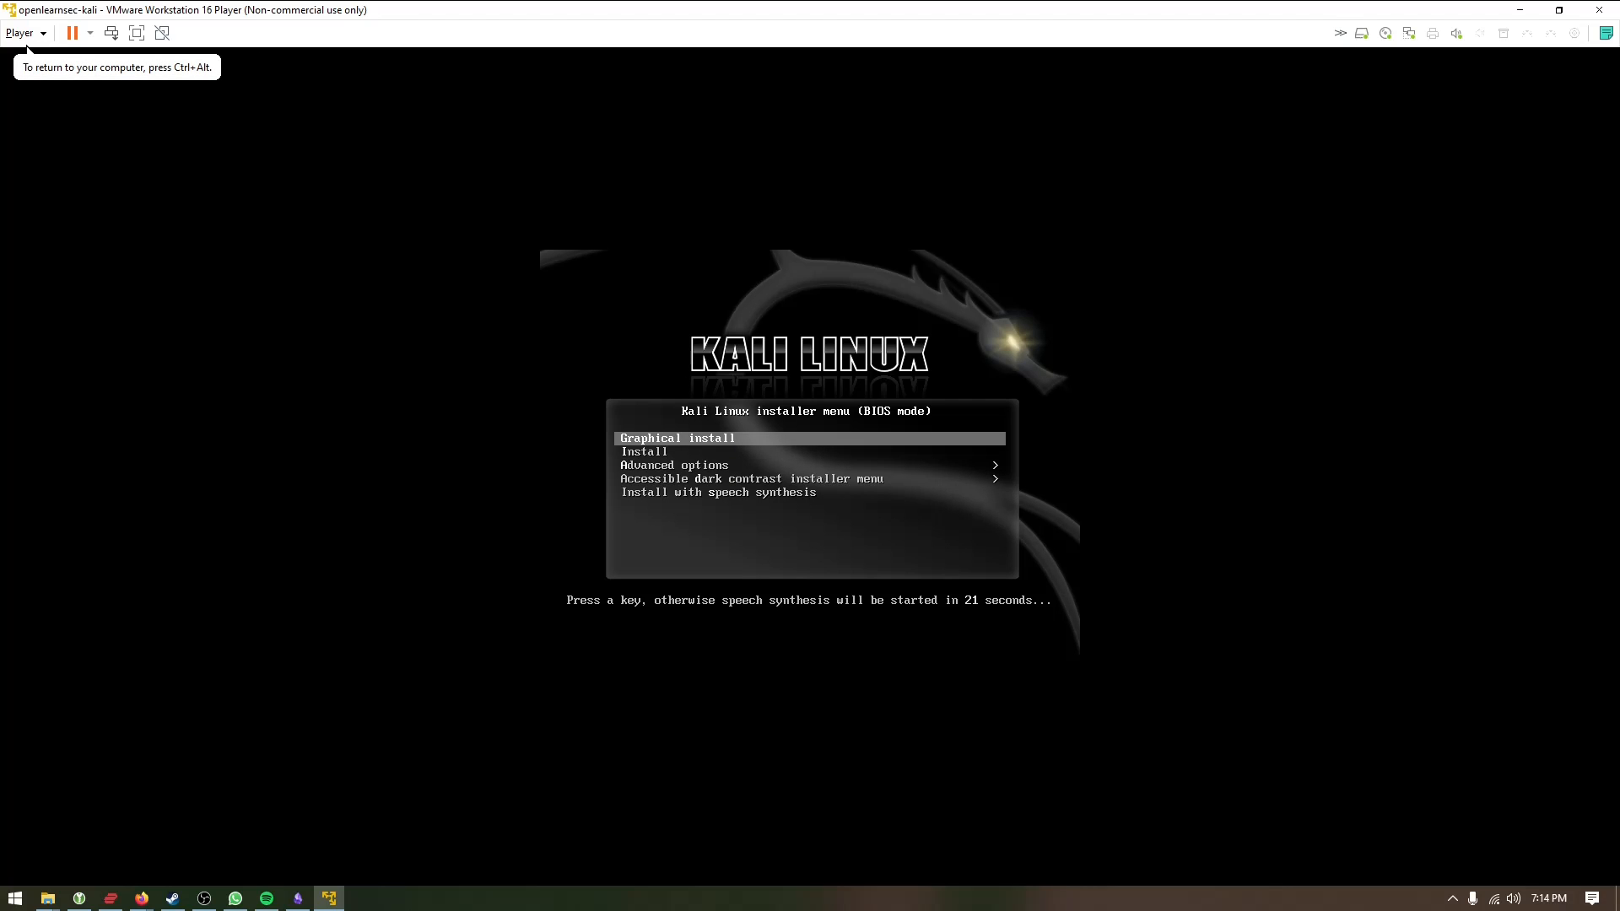
{"action": "key", "text": "Return"}
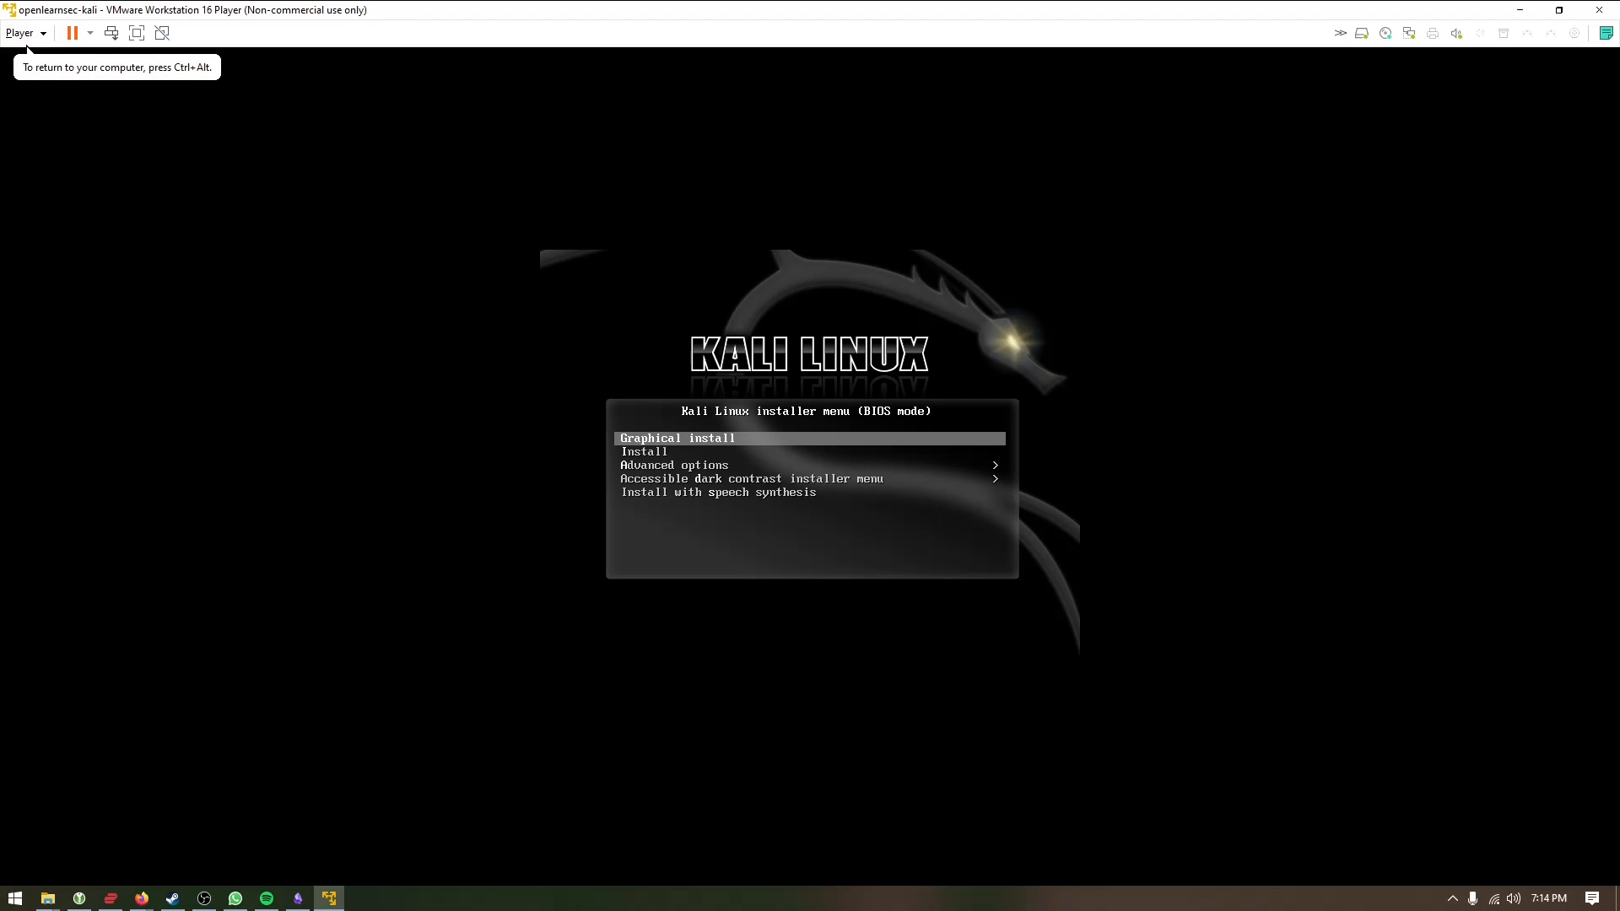
{"action": "key", "text": "Return"}
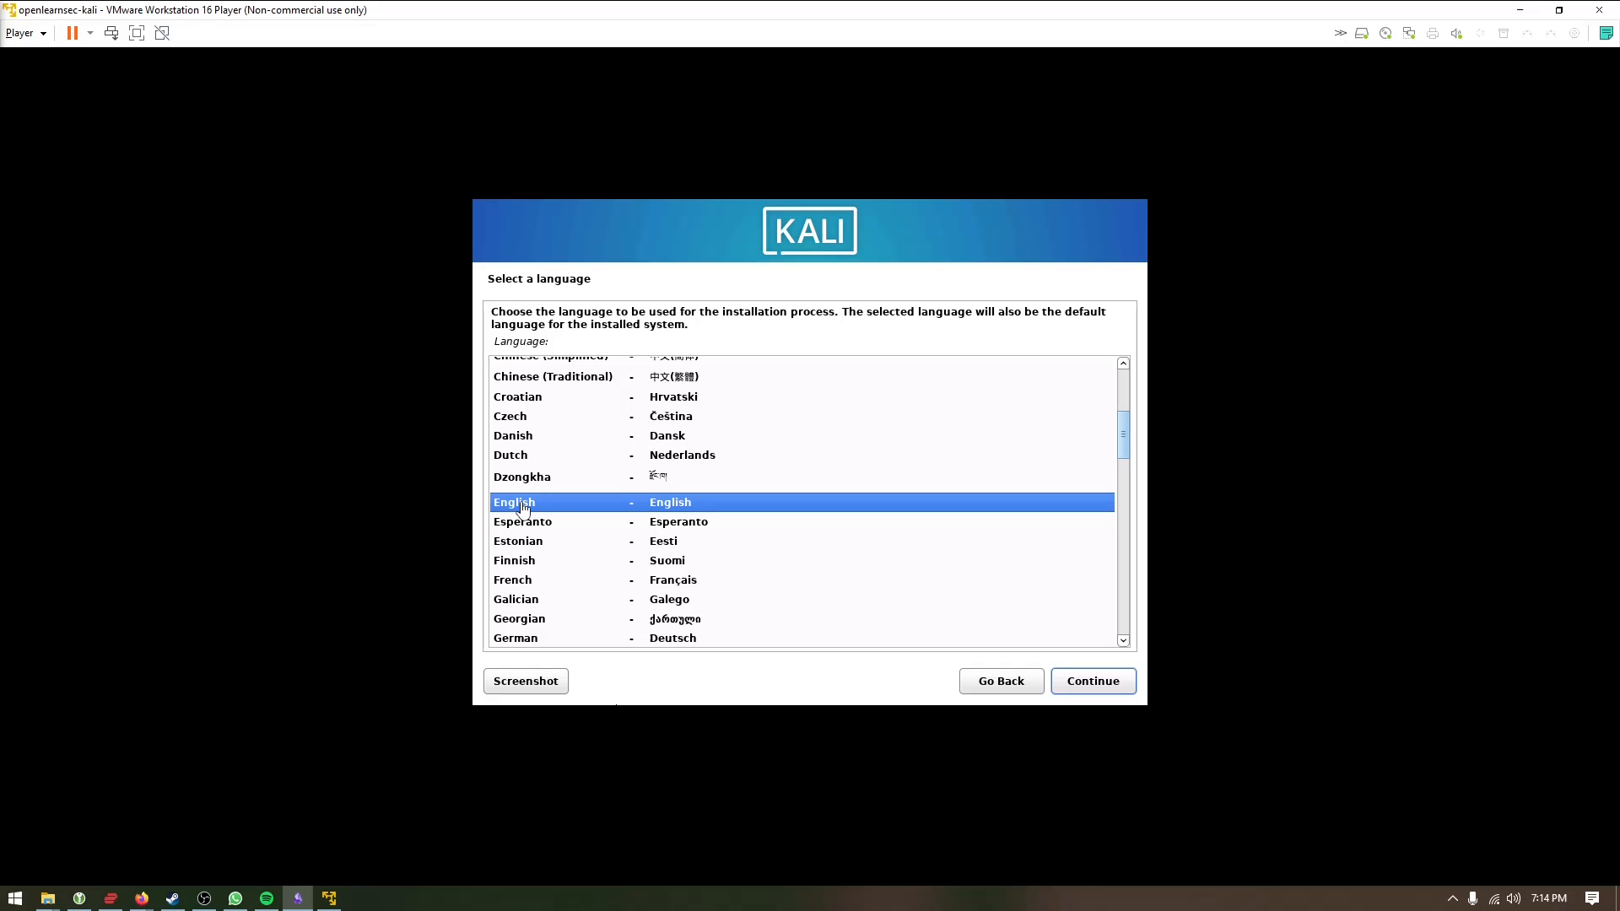
Step: Accept English as the language, United States as the location and American English as the keymap
{"action": "left_click", "coordinate": [1070, 690]}
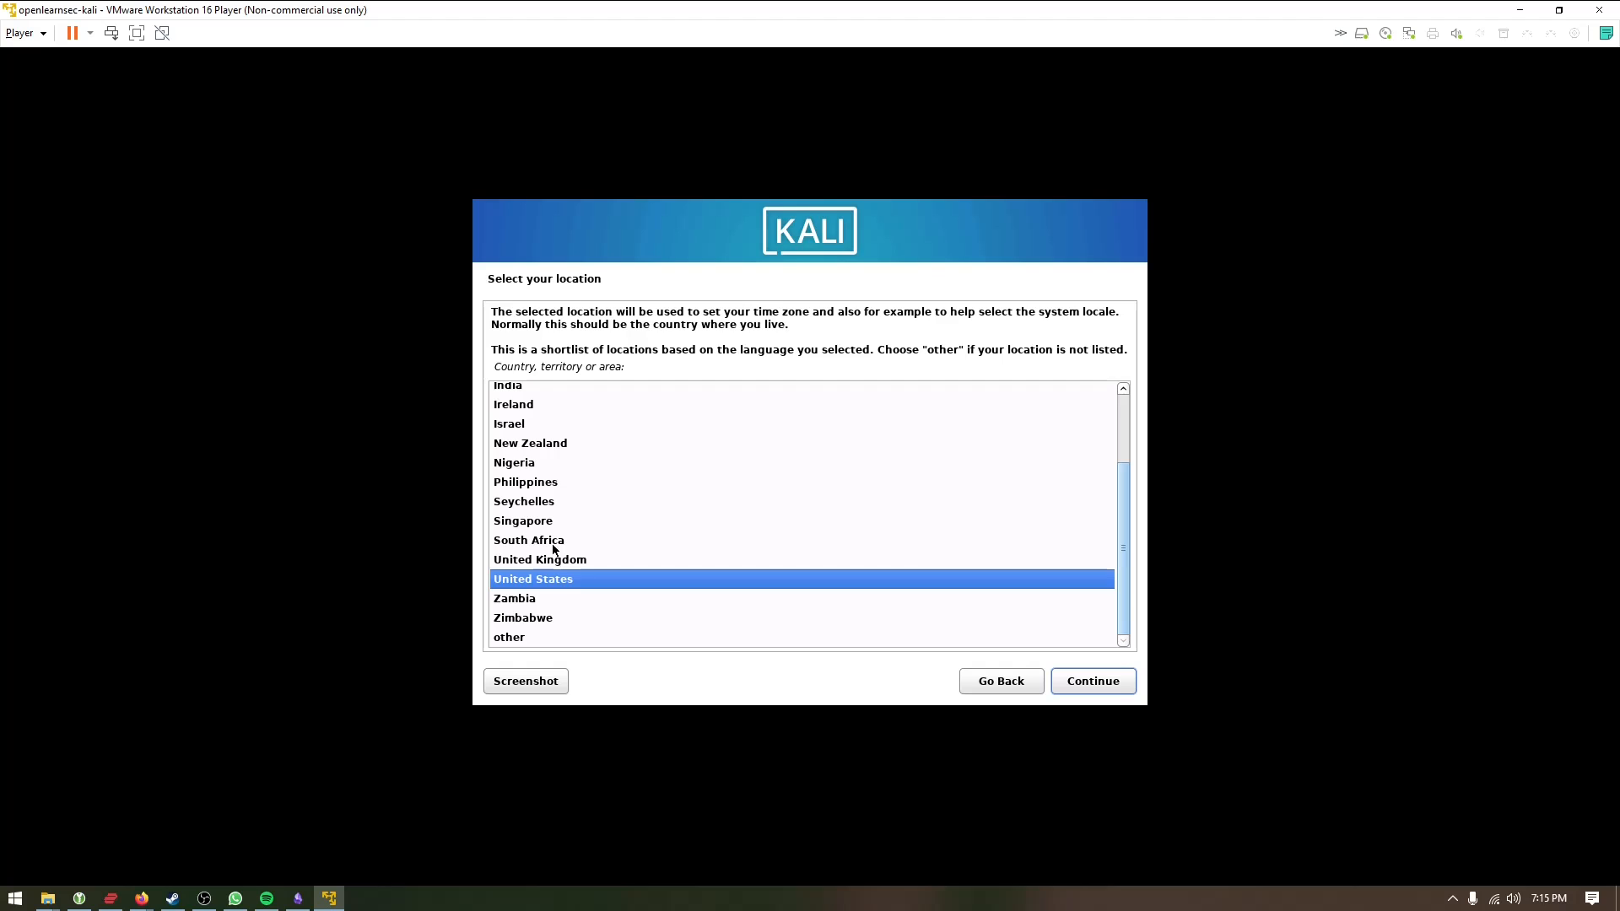
{"action": "left_click", "coordinate": [1094, 677]}
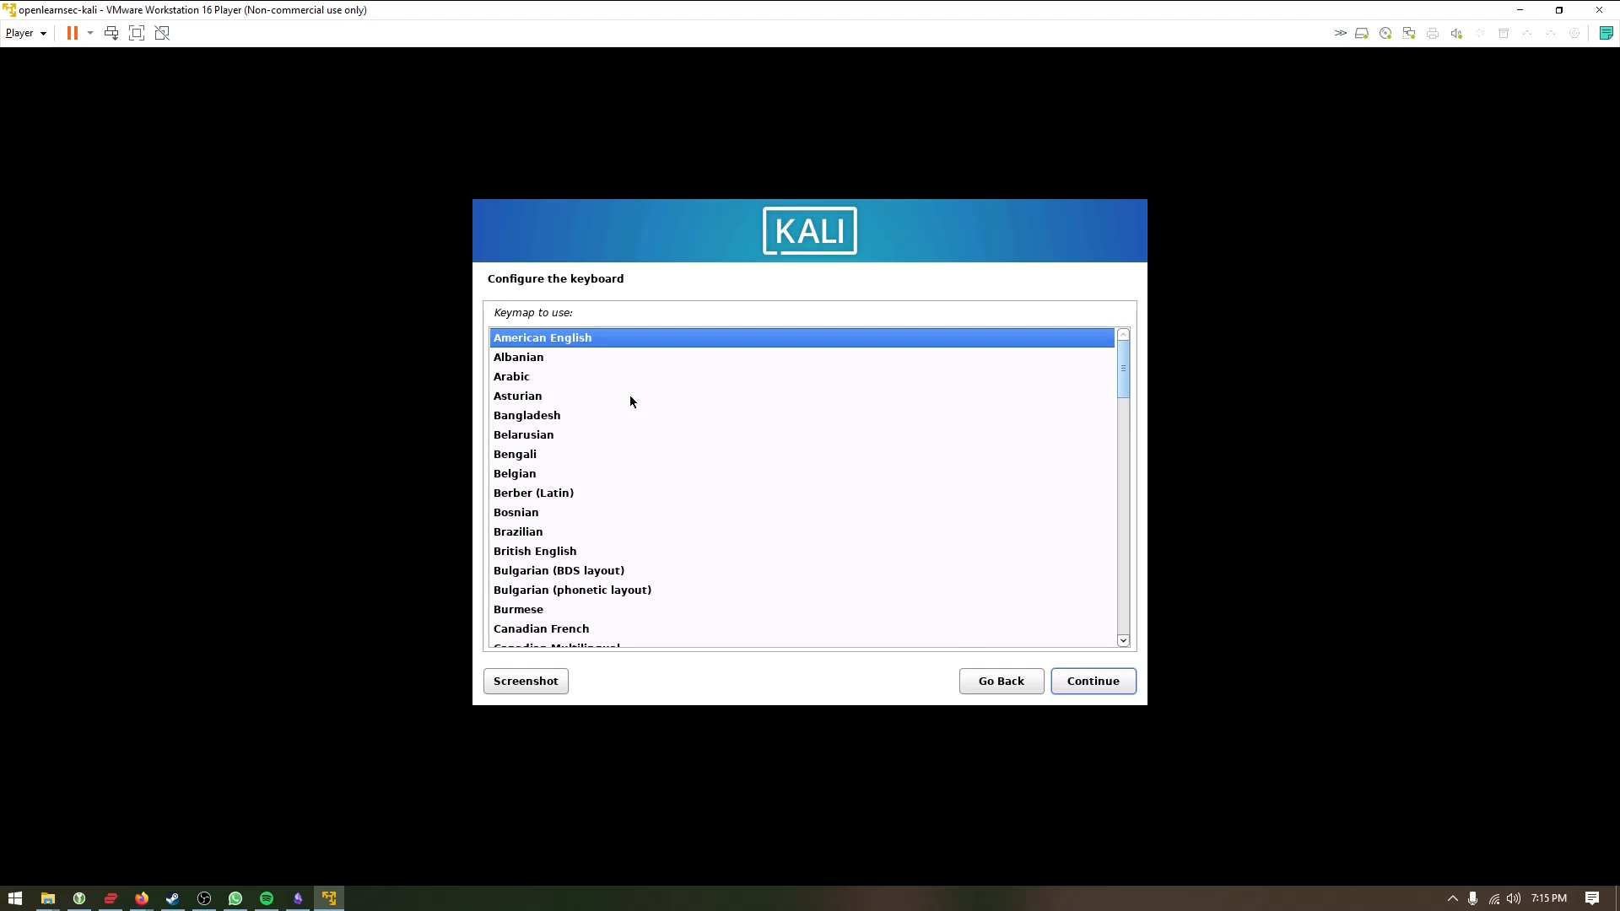
{"action": "left_click", "coordinate": [1080, 686]}
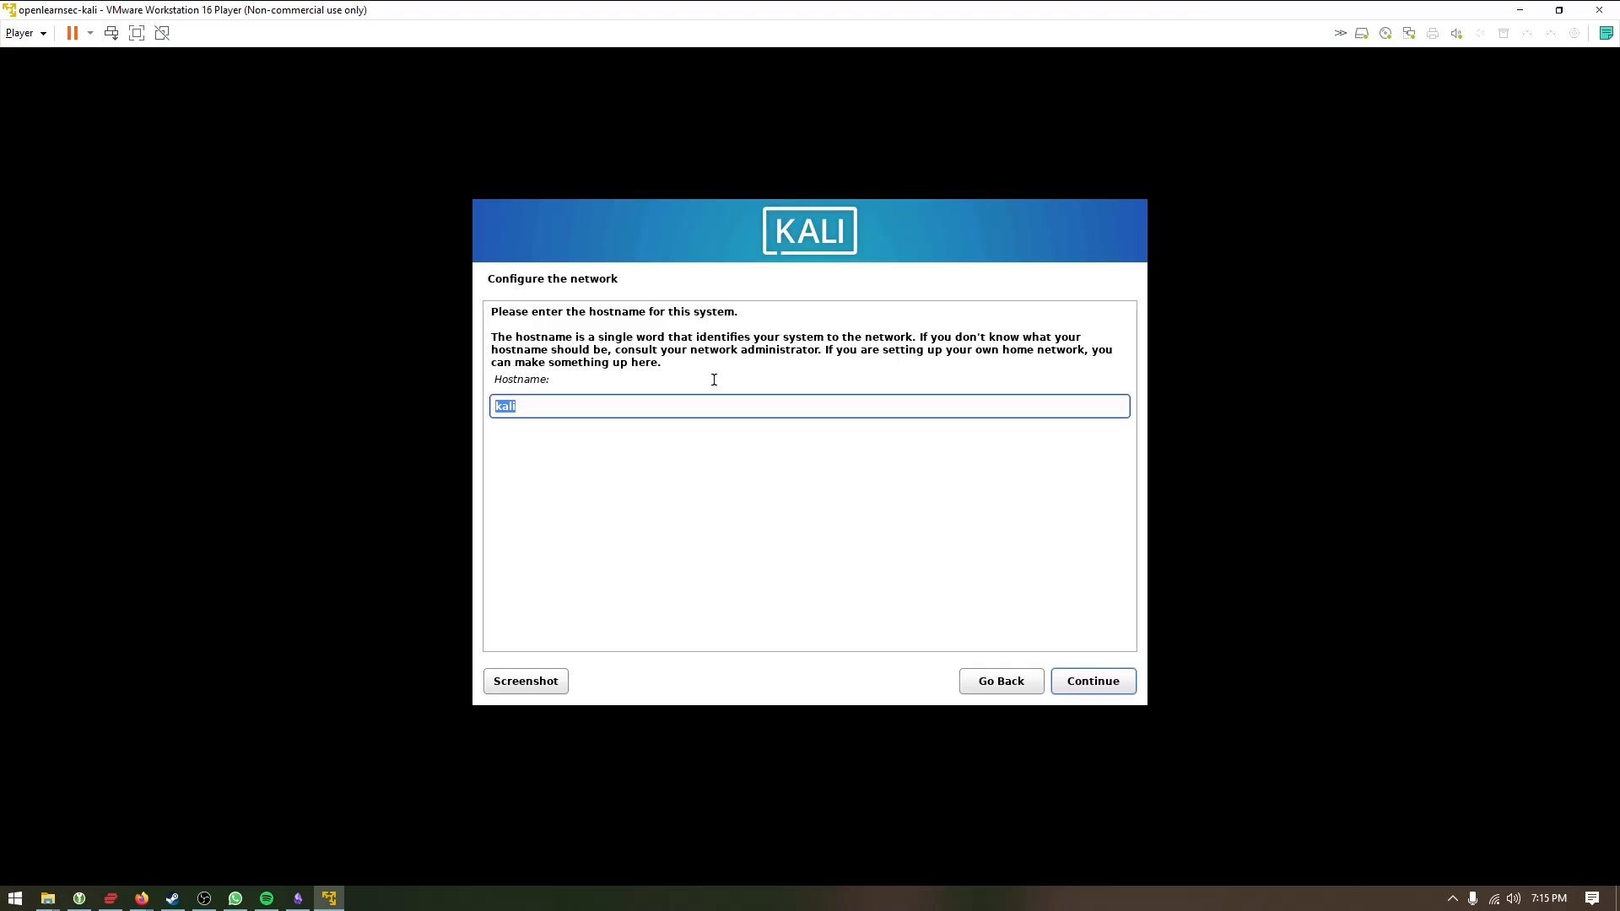
Step: Set the hostname to openlearnsec and leave the domain name blank
{"action": "type", "text": "openlearnsec"}
{"action": "key", "text": "Return"}
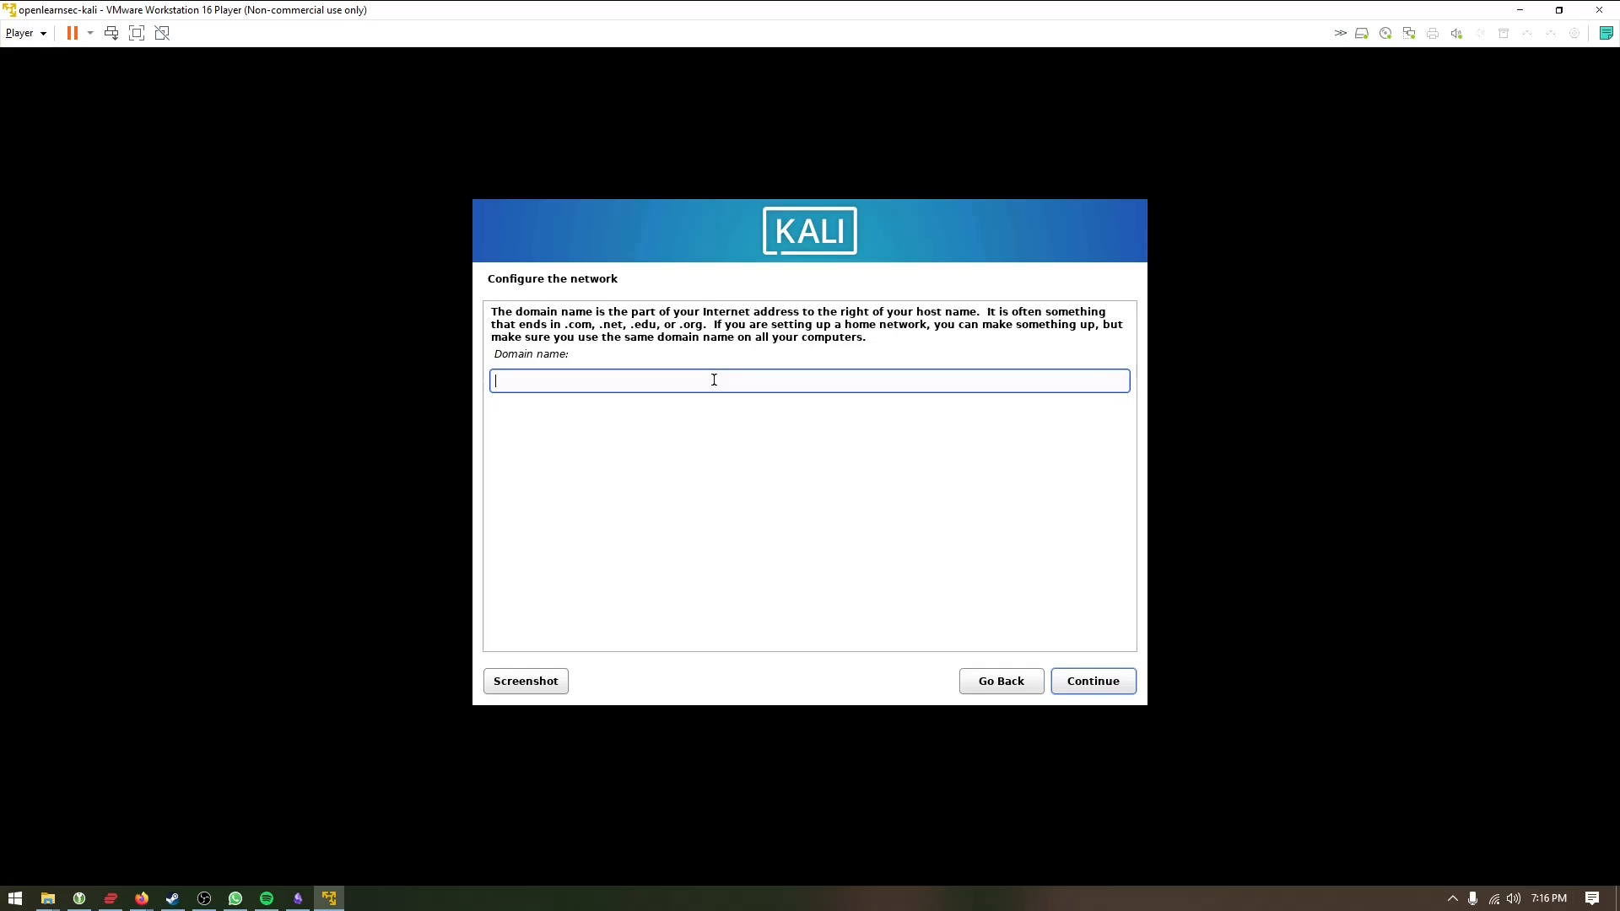
{"action": "left_click", "coordinate": [1097, 679]}
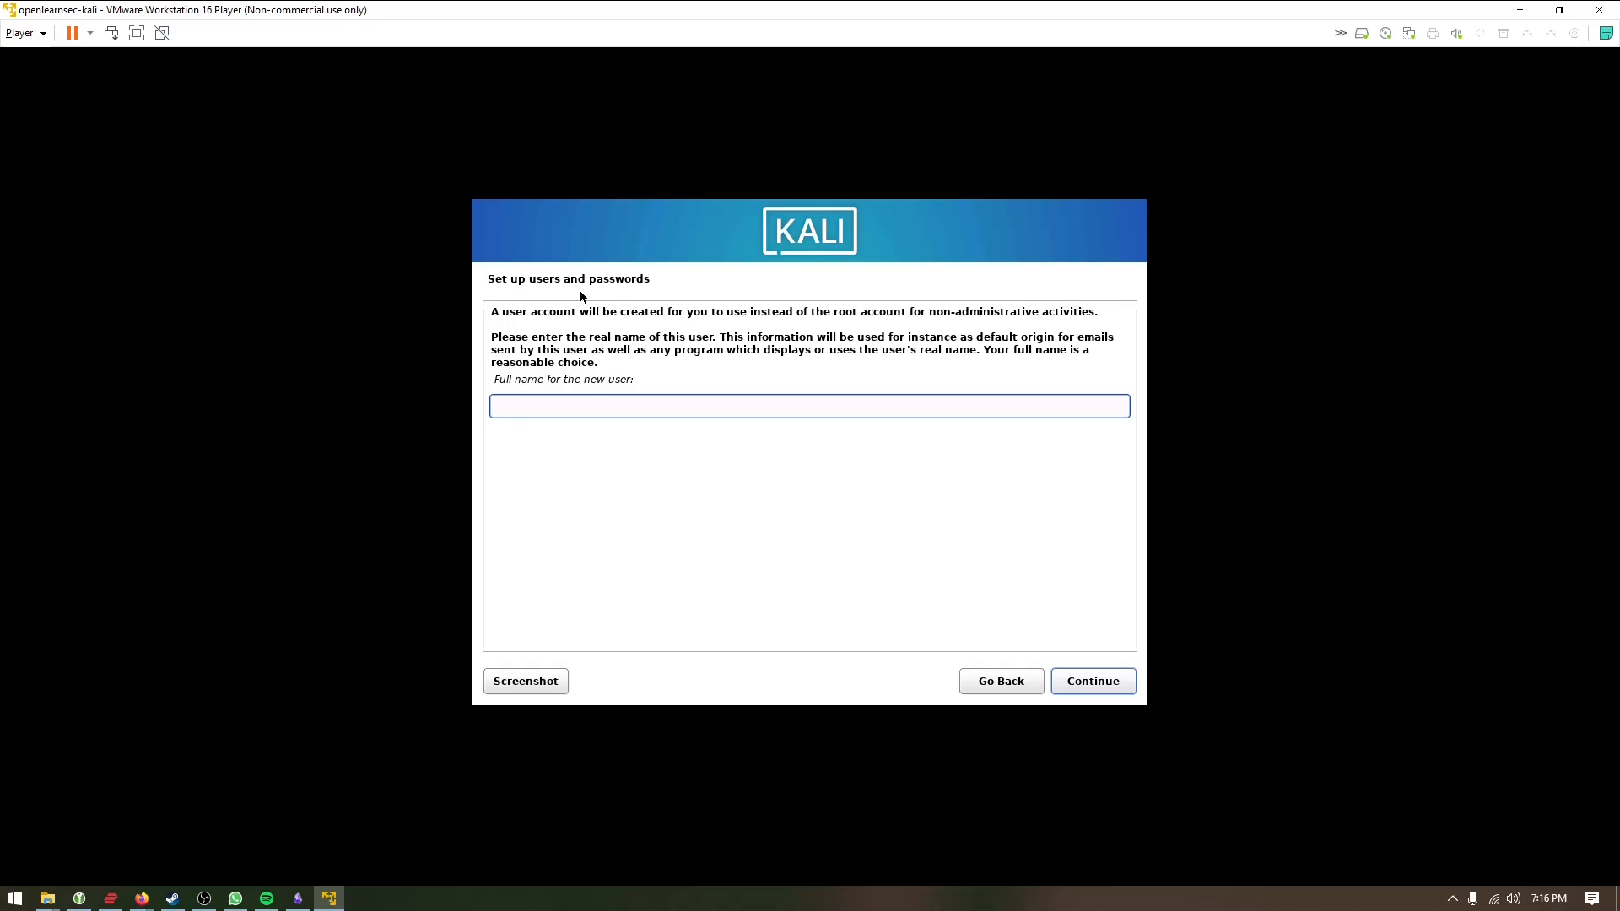
Step: Enter the new user's full name and accept the suggested account username
{"action": "type", "text": "jono"}
{"action": "key", "text": "Return"}
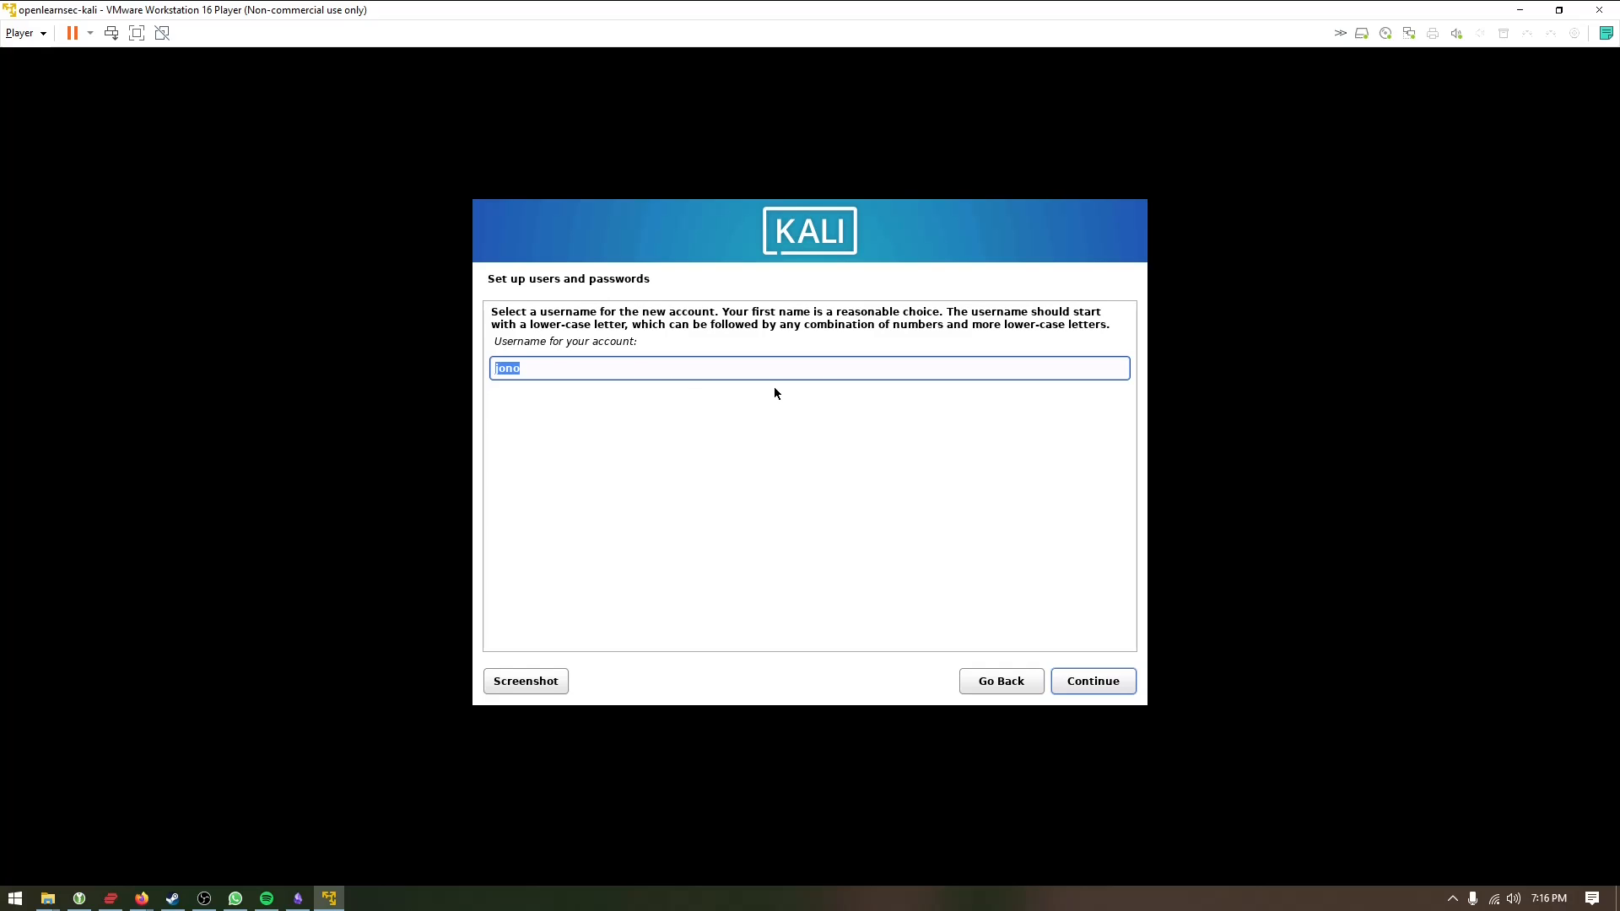
{"action": "left_click", "coordinate": [1093, 683]}
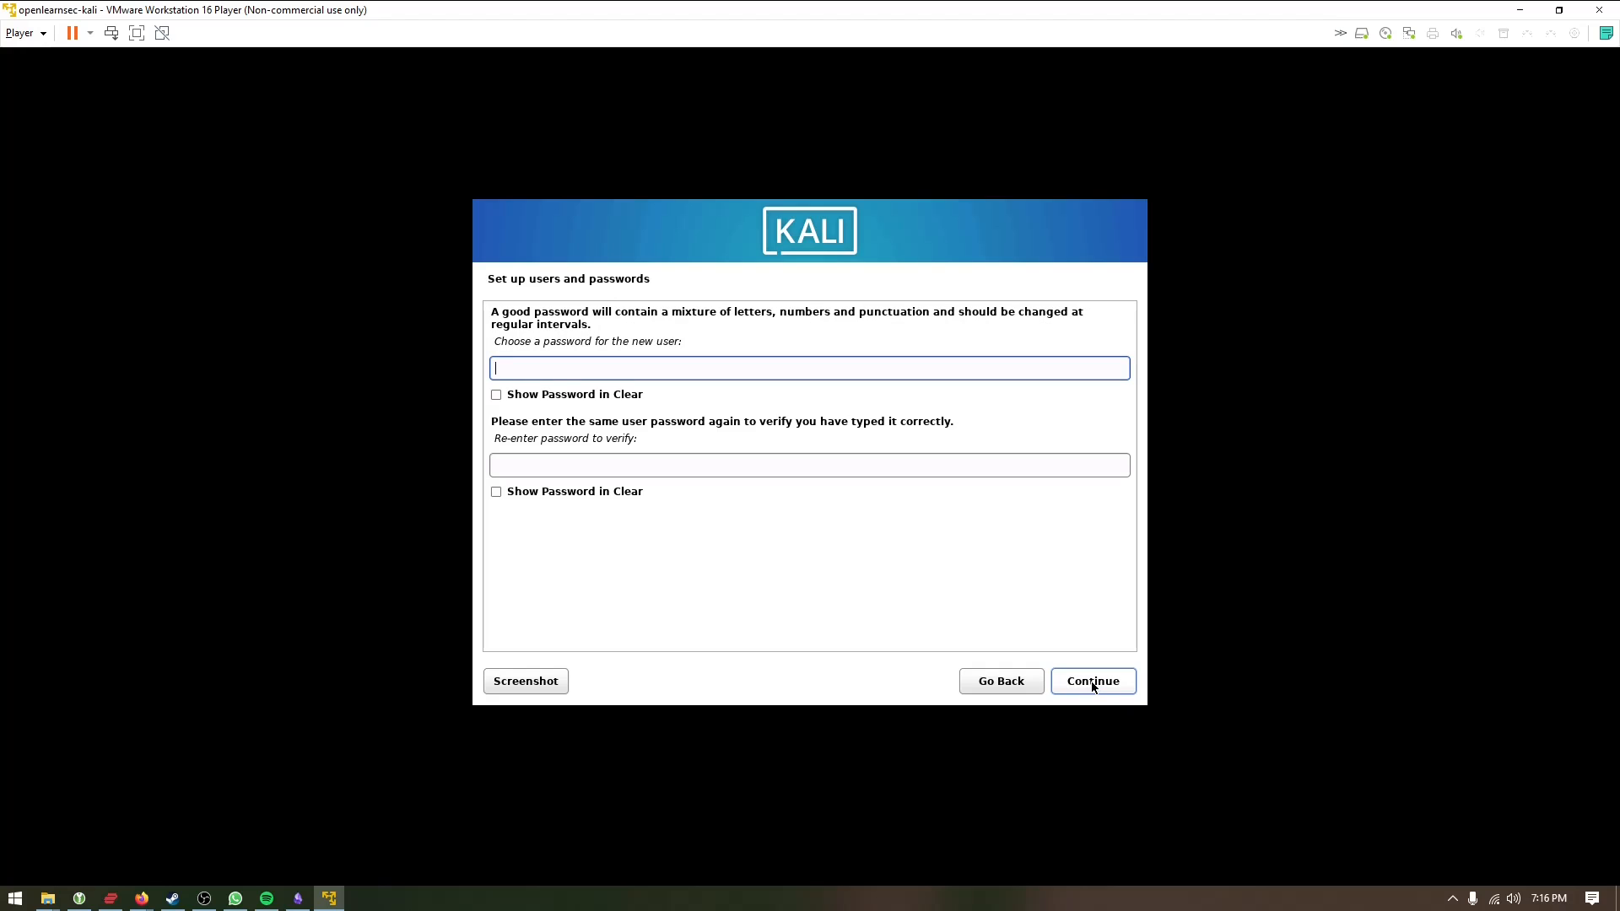
Step: Enter the new user's password, repeat it for verification and continue
{"action": "type", "text": "******"}
{"action": "key", "text": "Tab"}
{"action": "key", "text": "Tab"}
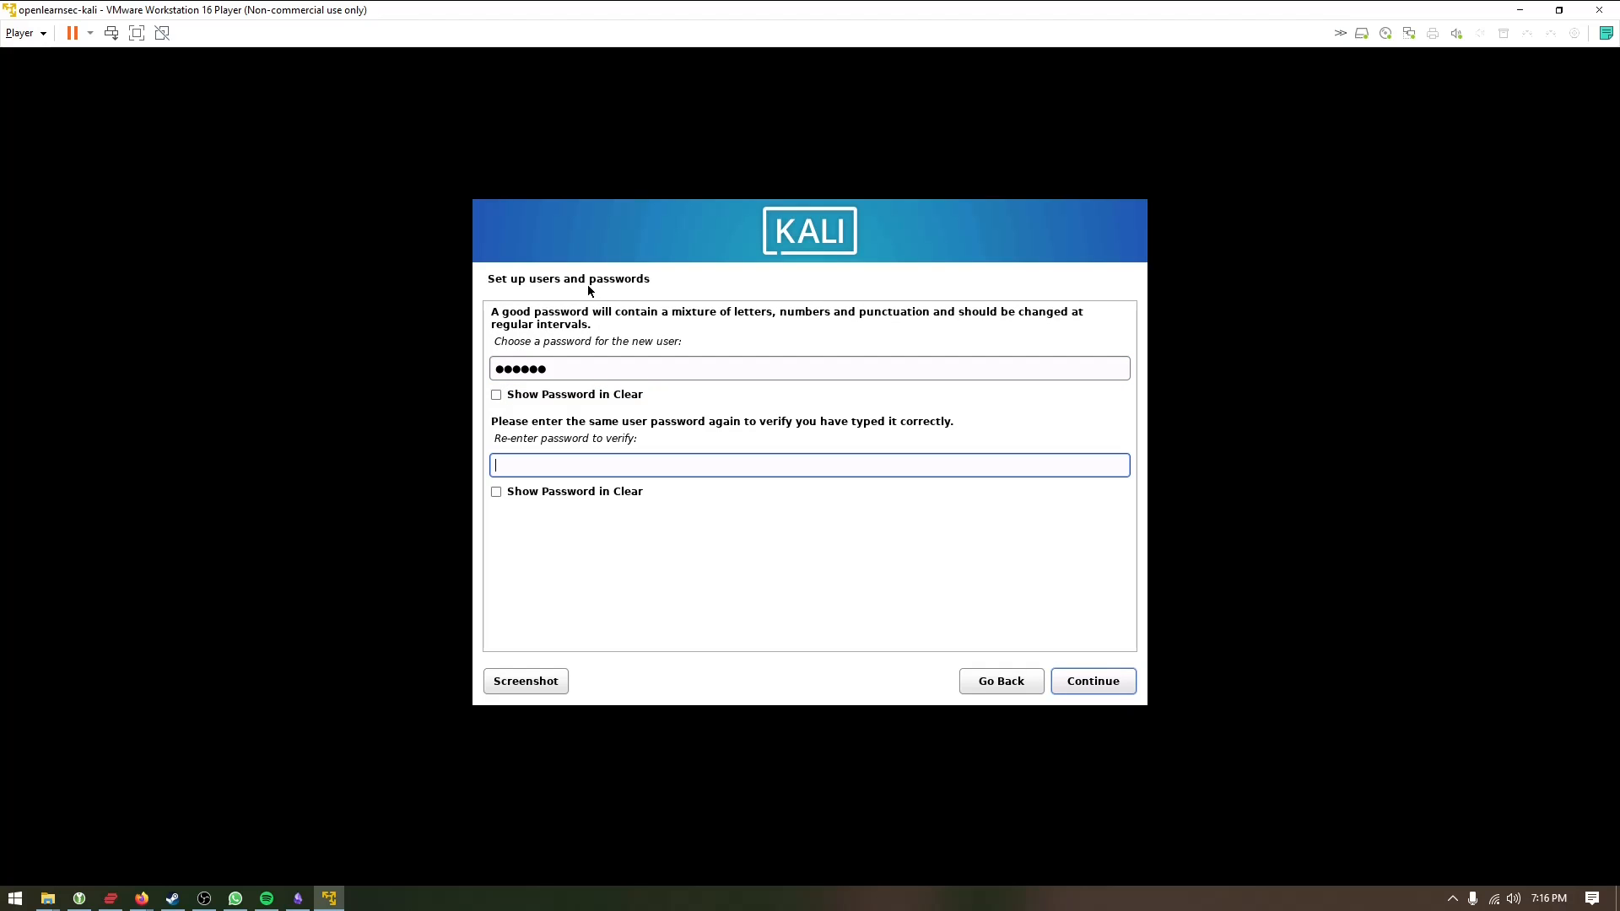
{"action": "type", "text": "******"}
{"action": "left_click", "coordinate": [1096, 680]}
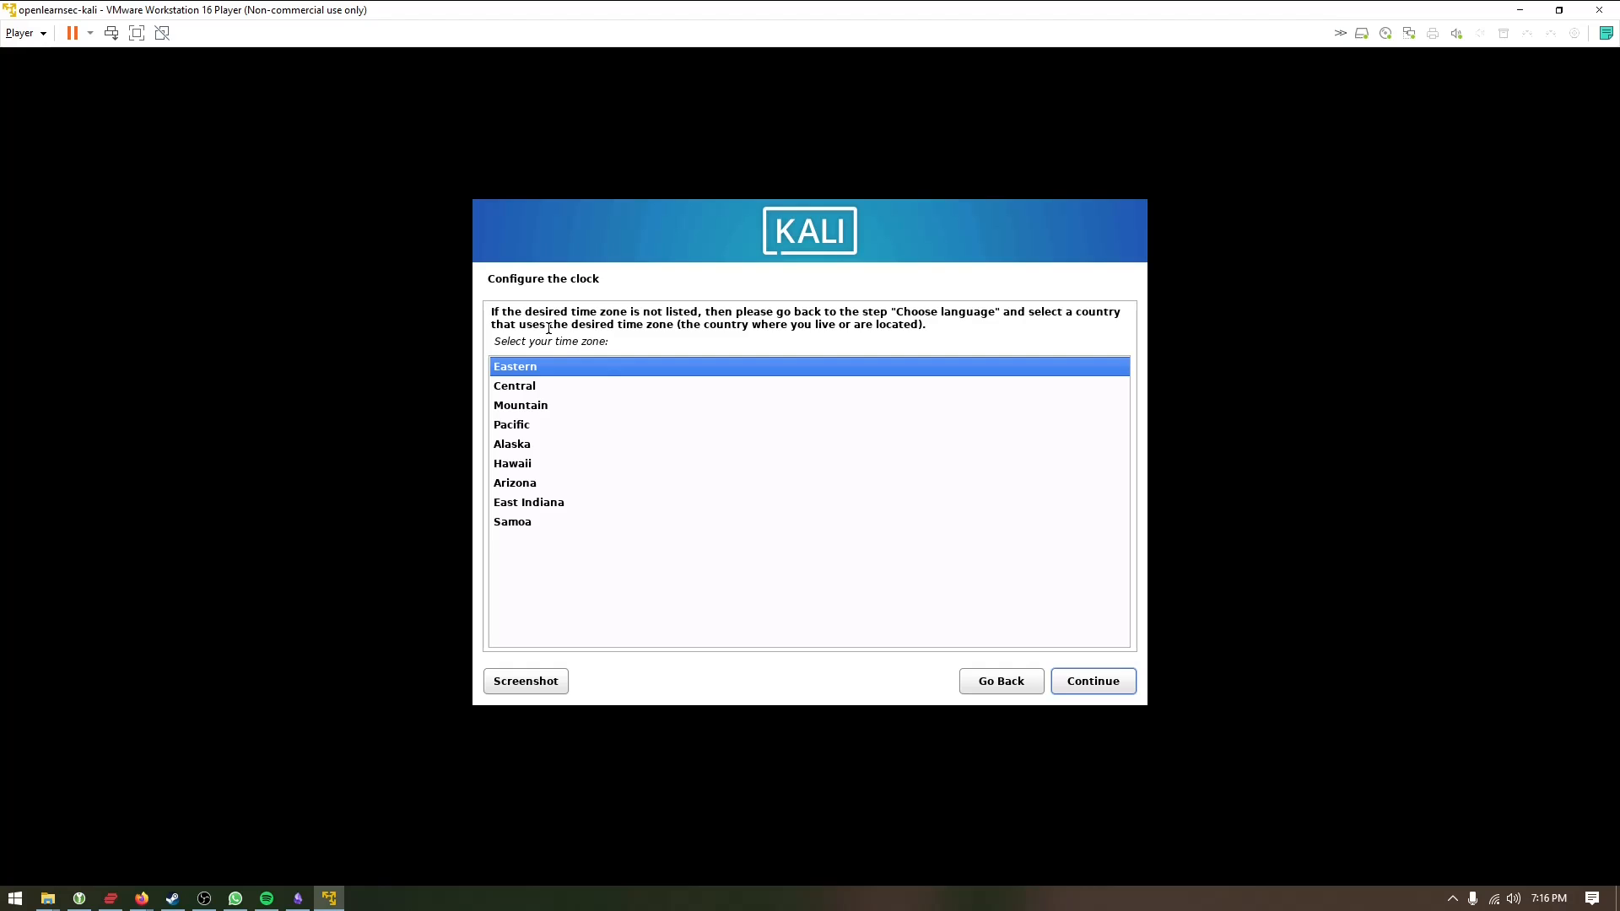
Step: Set the time zone to Central and continue
{"action": "left_click", "coordinate": [517, 387]}
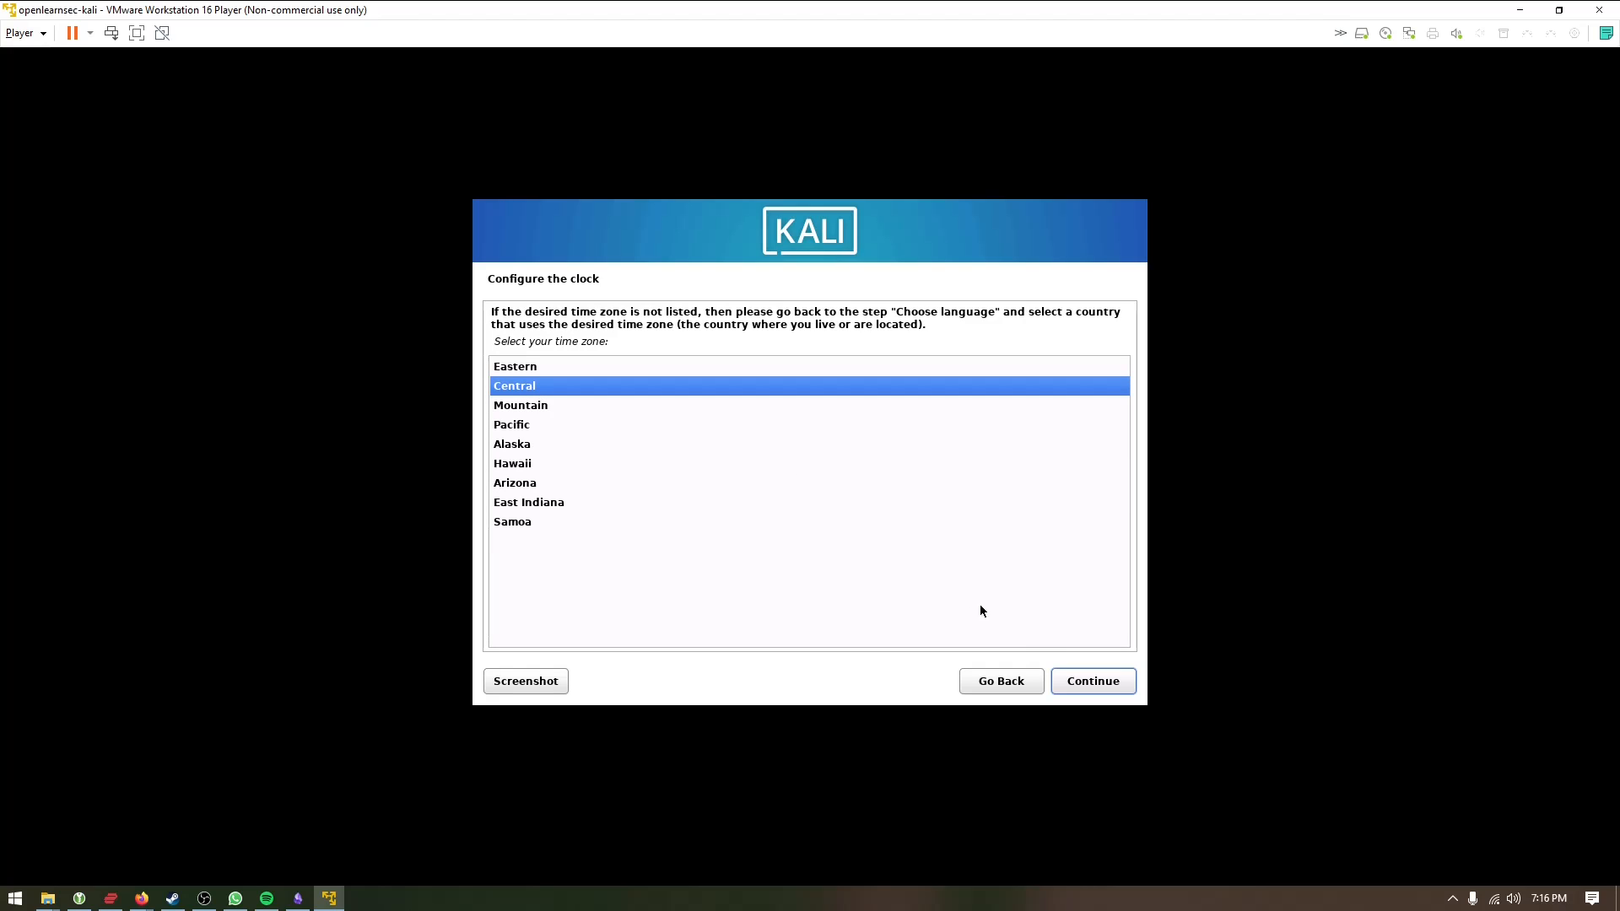
{"action": "left_click", "coordinate": [1097, 685]}
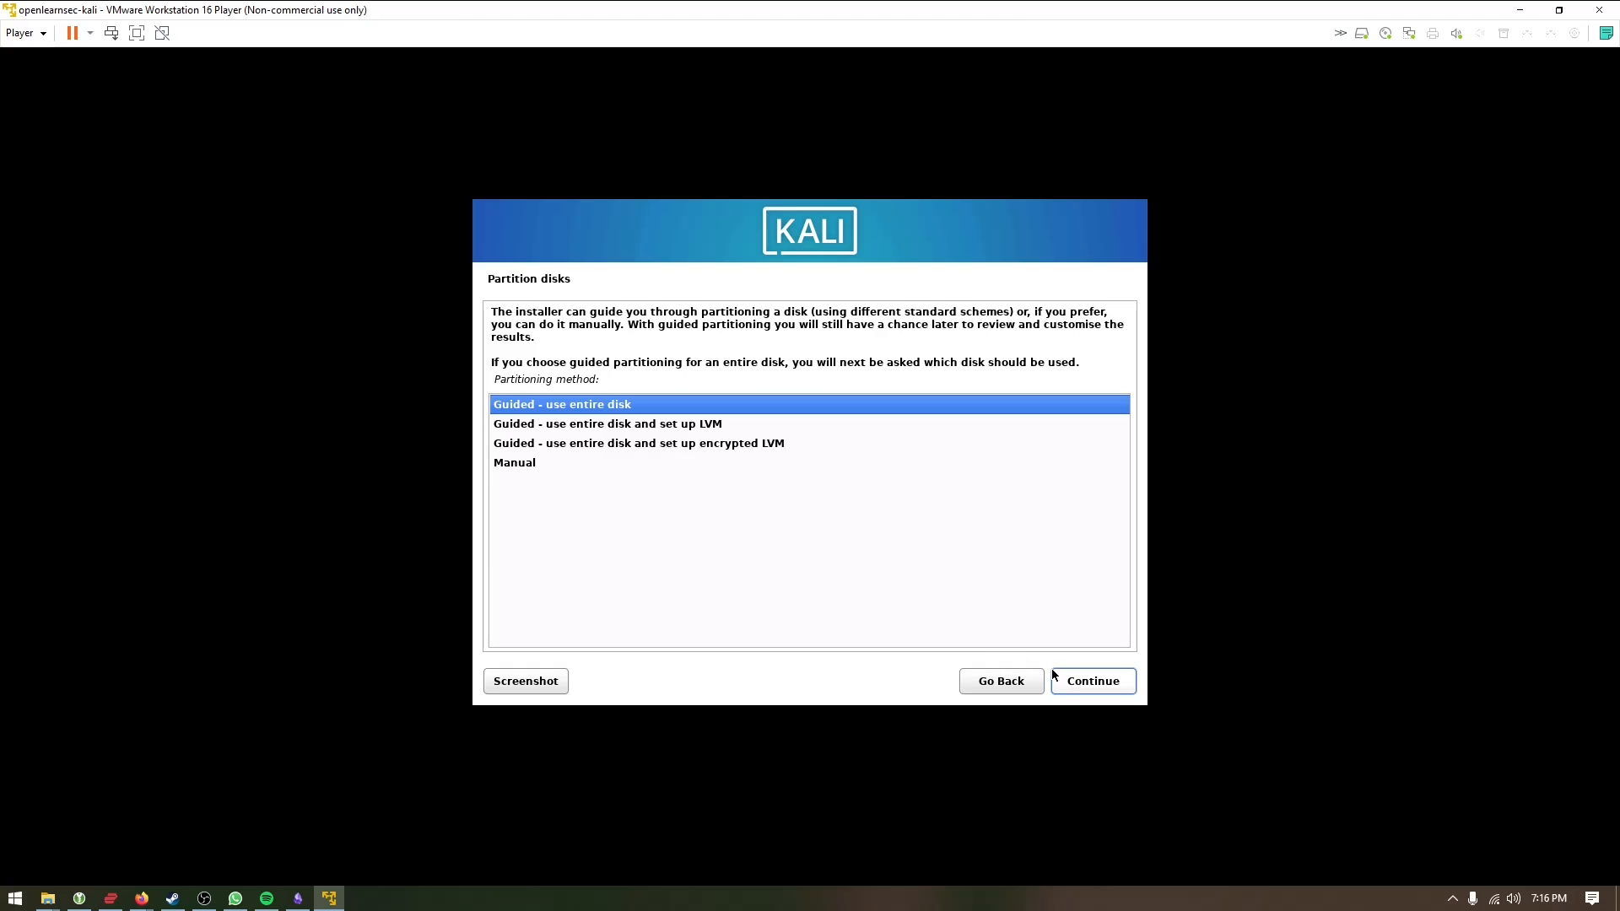
Step: Choose guided partitioning of the entire SCSI3 (sda) virtual disk with all files in one partition
{"action": "left_click", "coordinate": [1078, 683]}
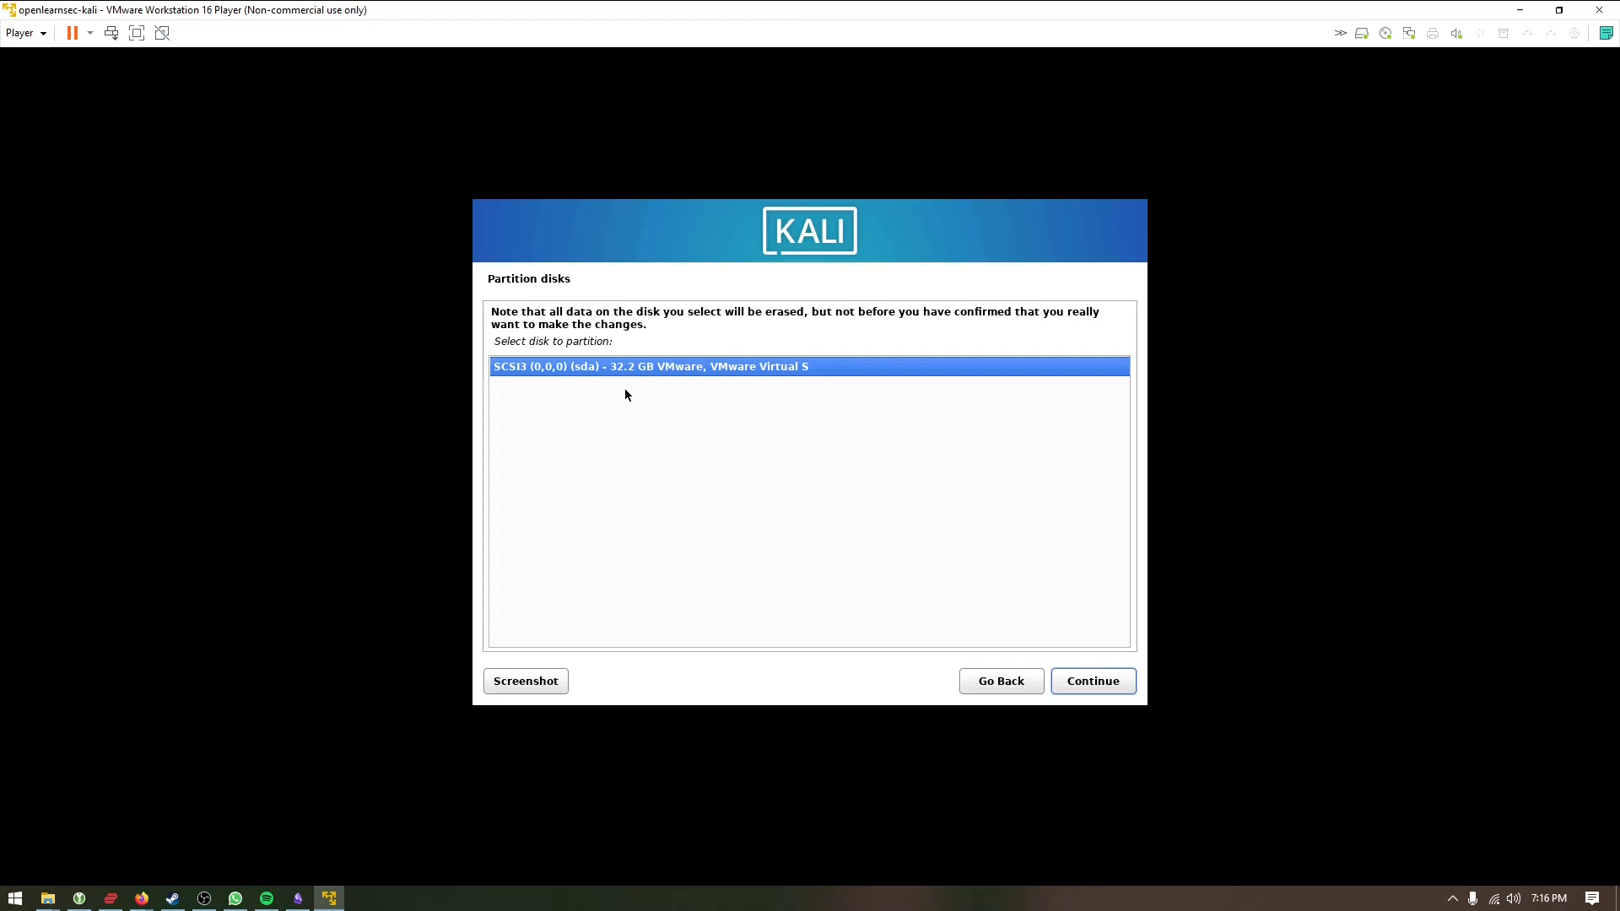
{"action": "left_click", "coordinate": [1104, 679]}
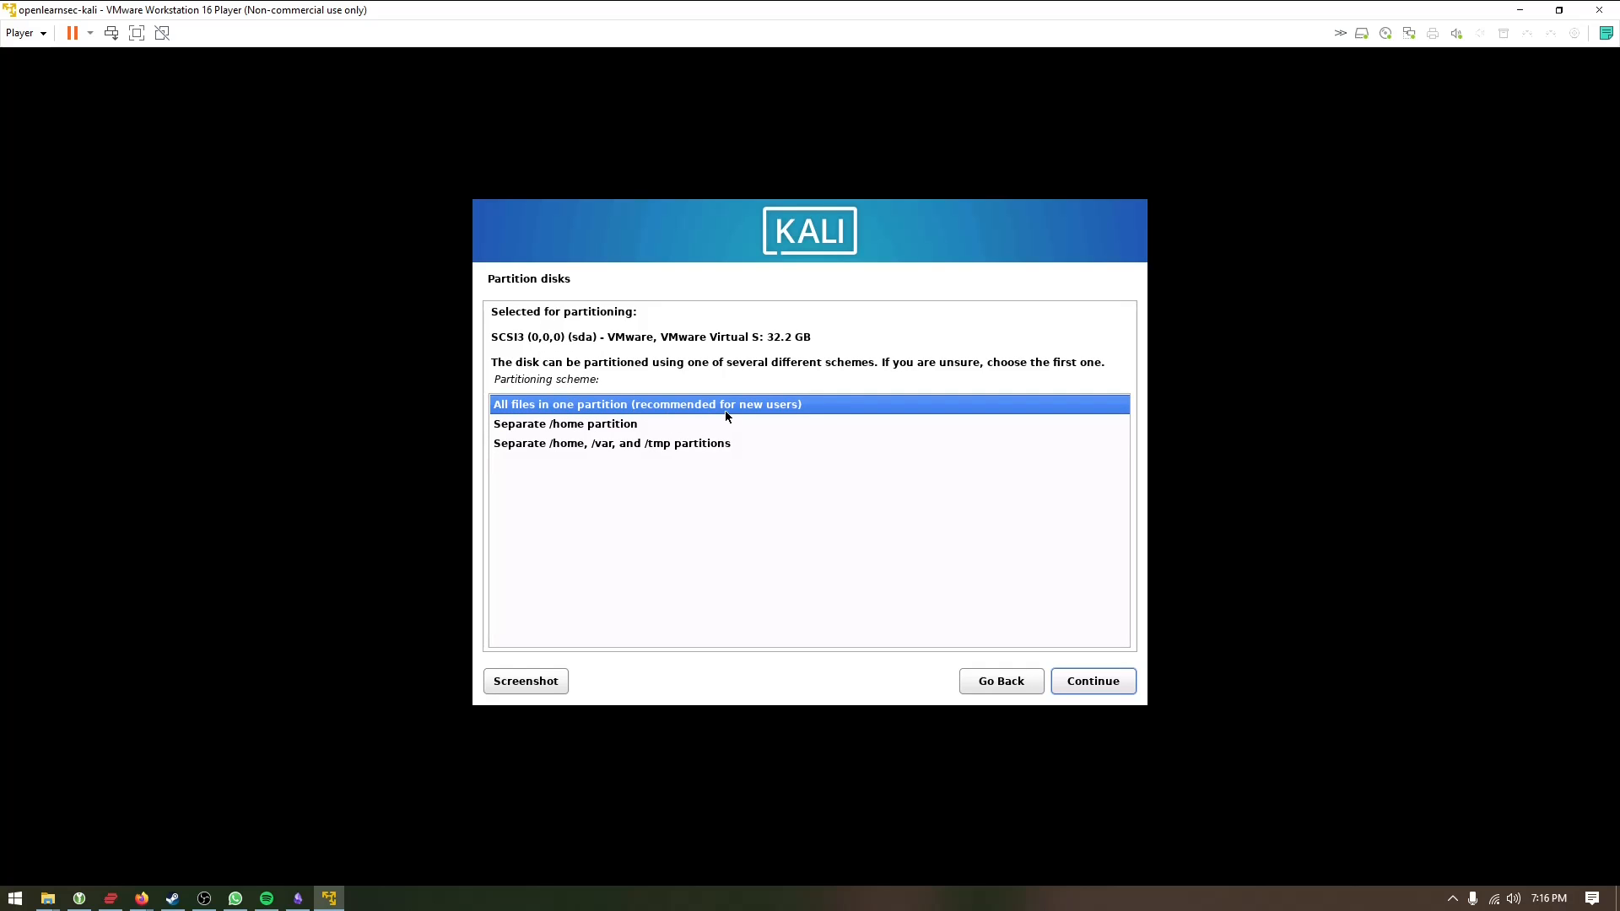
{"action": "left_click", "coordinate": [1111, 692]}
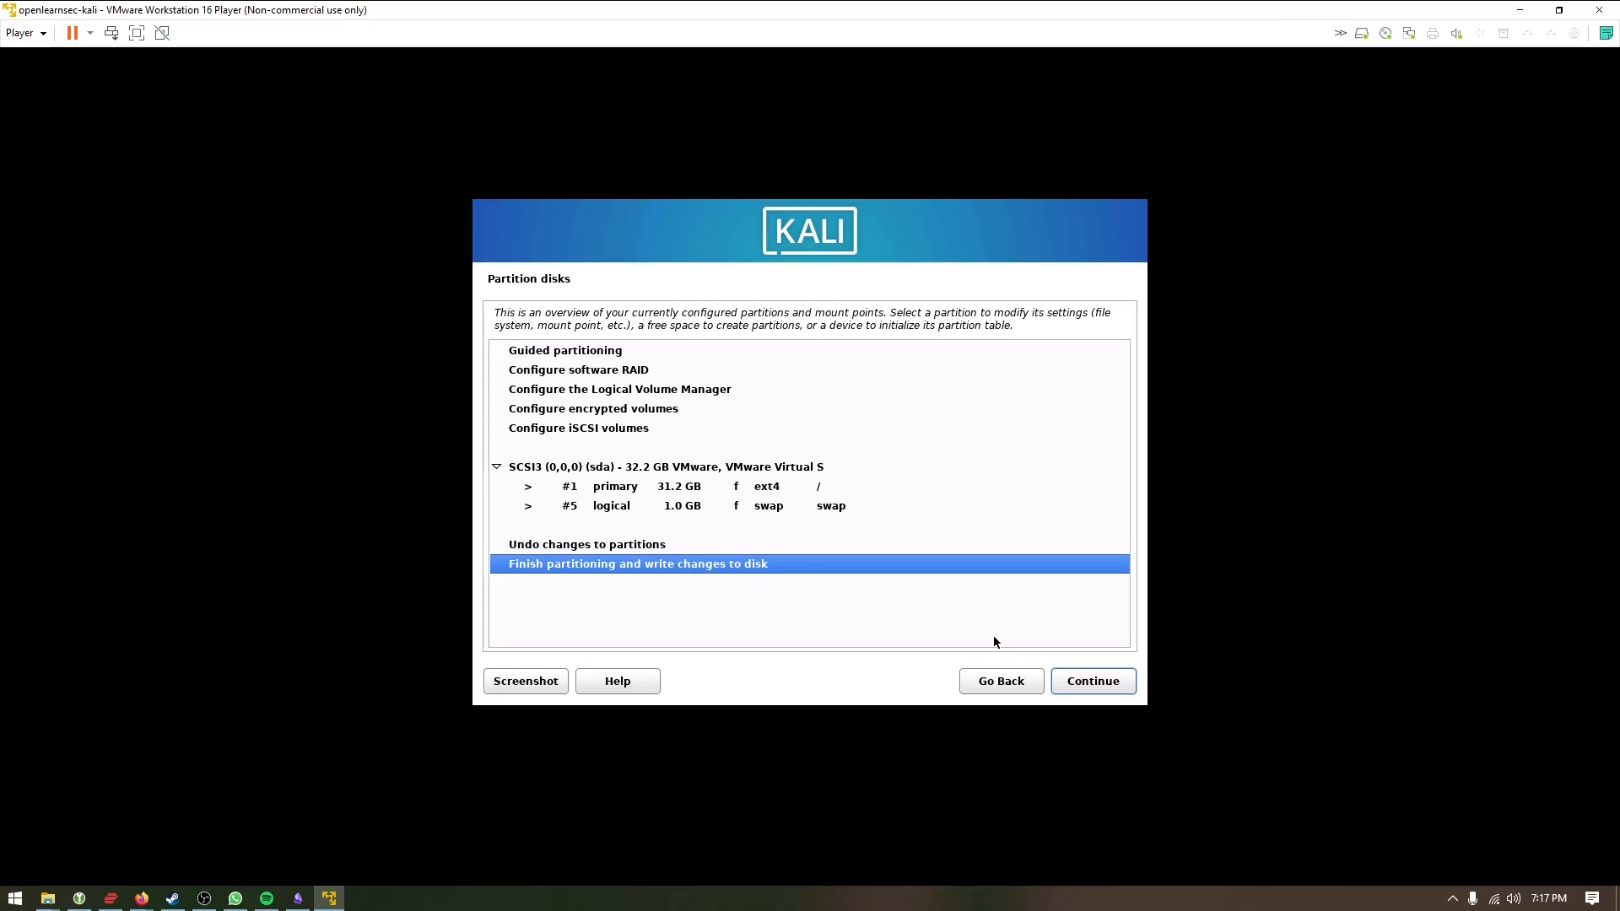
Step: Finish partitioning, review the listed partition changes and agree to write them to the disk
{"action": "left_click", "coordinate": [1075, 678]}
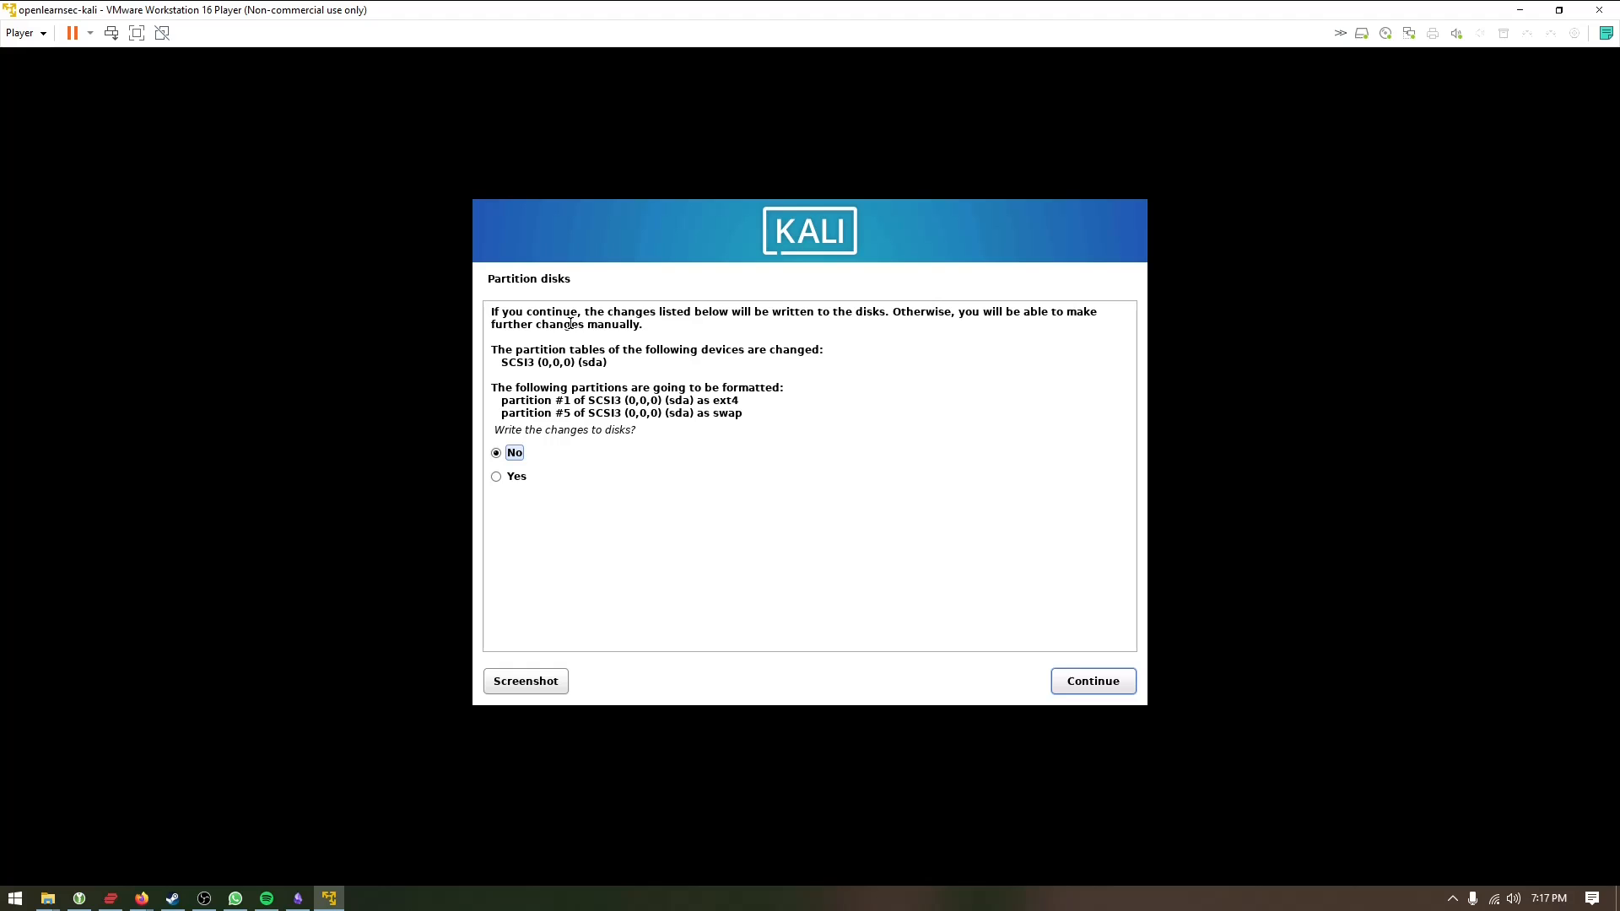
{"action": "left_click_drag", "start_coordinate": [552, 349], "coordinate": [742, 415]}
{"action": "left_click", "coordinate": [511, 476]}
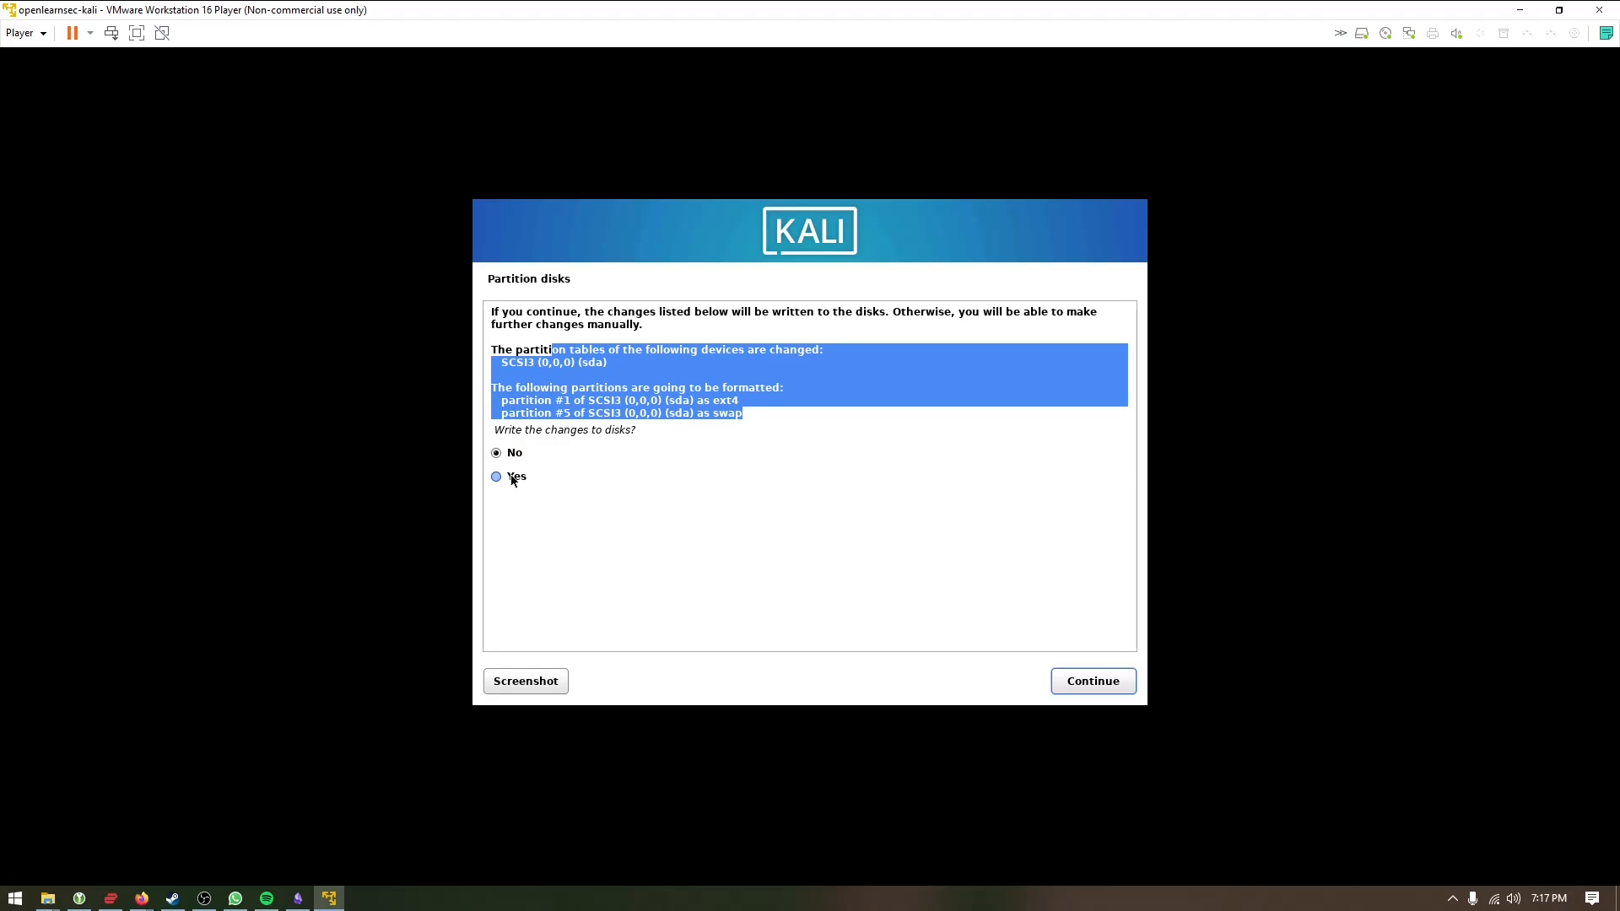
{"action": "left_click", "coordinate": [1088, 683]}
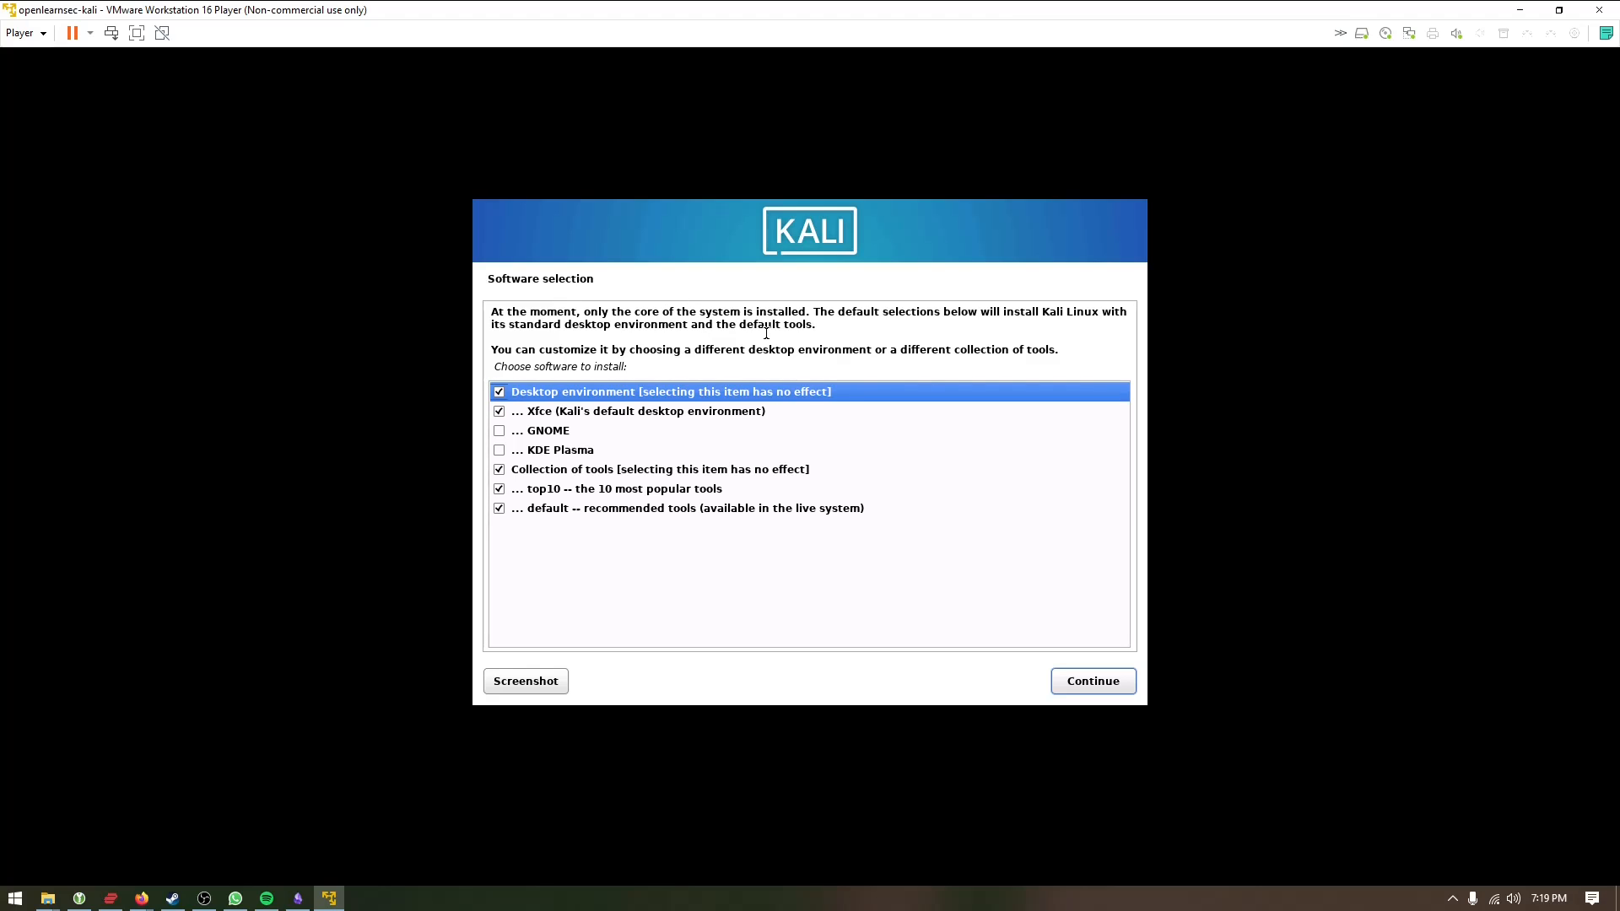
Step: Install the default software selection with Xfce, and install the GRUB boot loader on /dev/sda
{"action": "left_click", "coordinate": [1086, 685]}
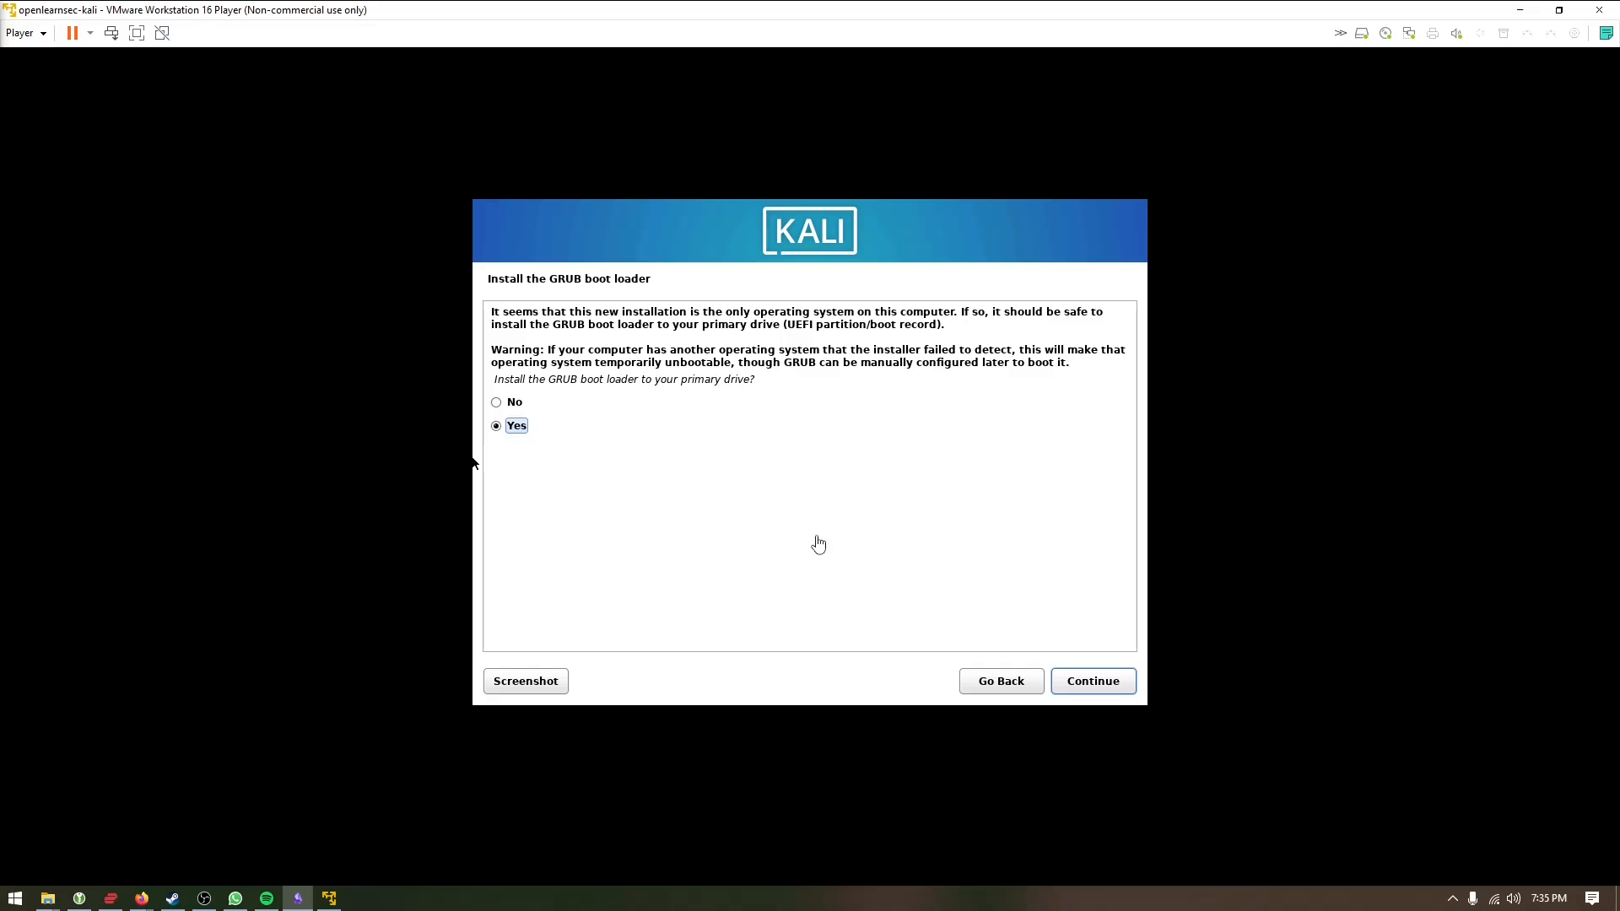
{"action": "left_click", "coordinate": [1072, 682]}
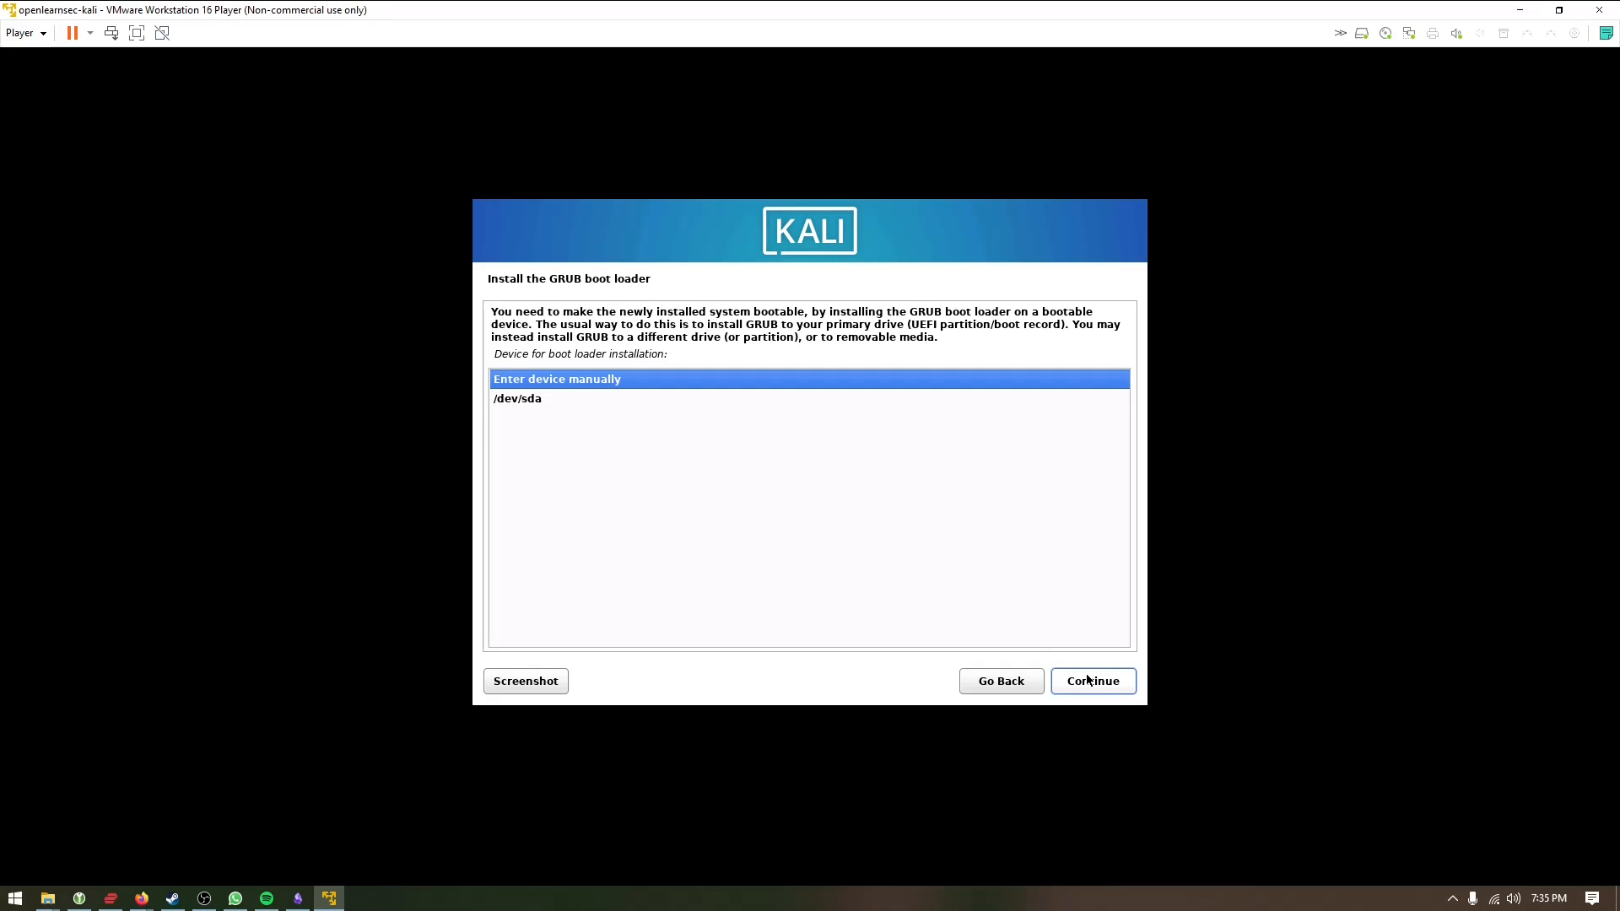
{"action": "left_click", "coordinate": [540, 400]}
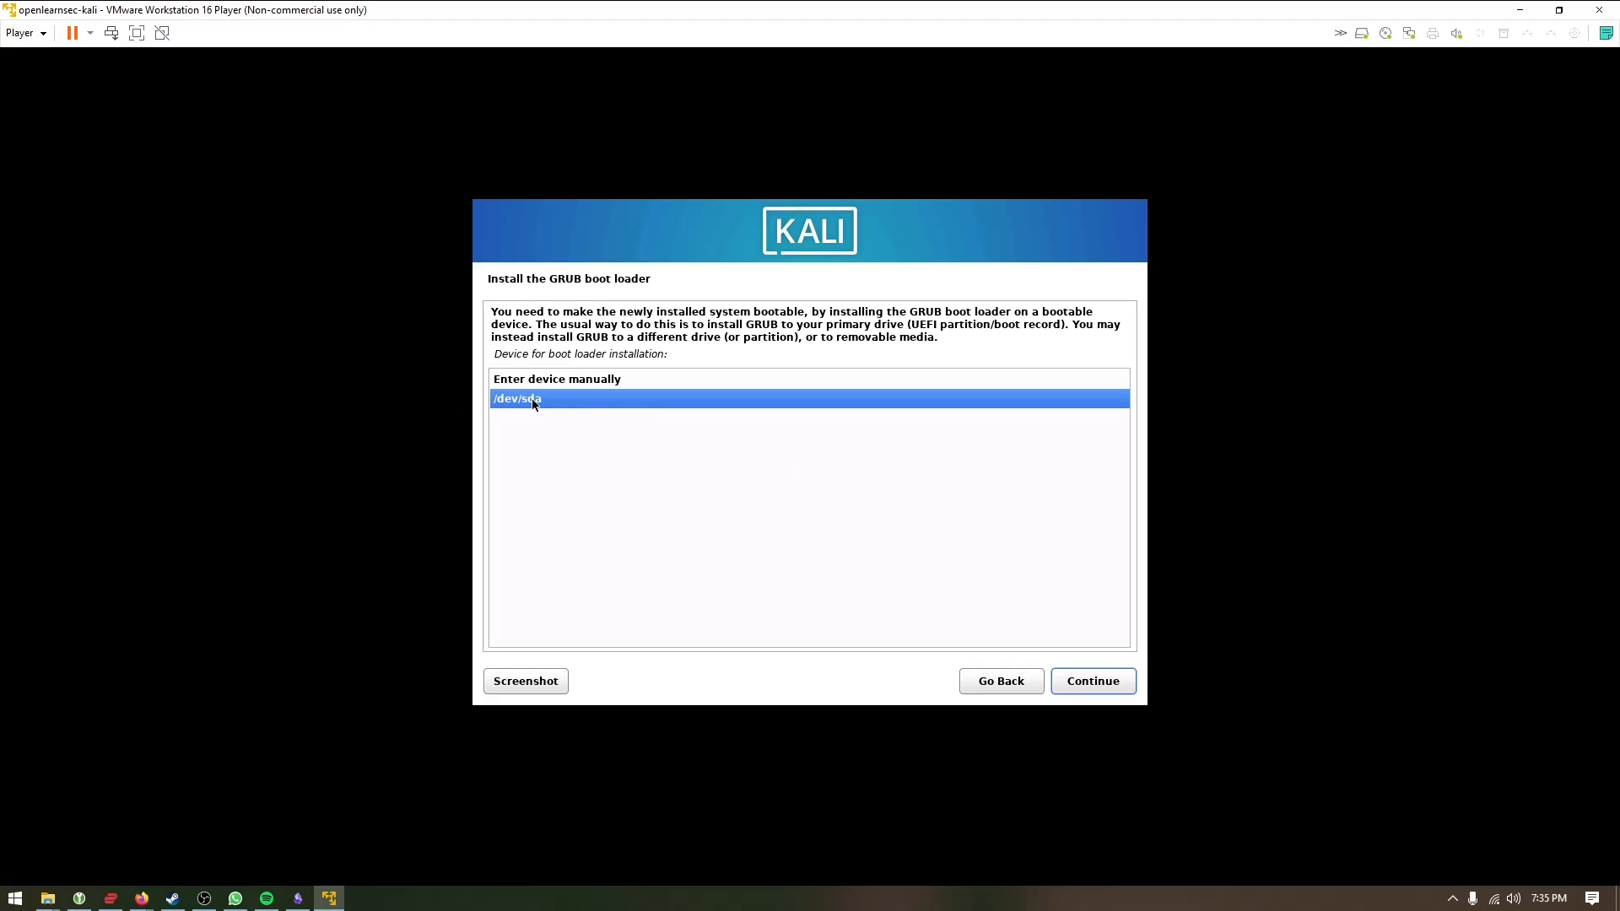
{"action": "left_click", "coordinate": [1102, 681]}
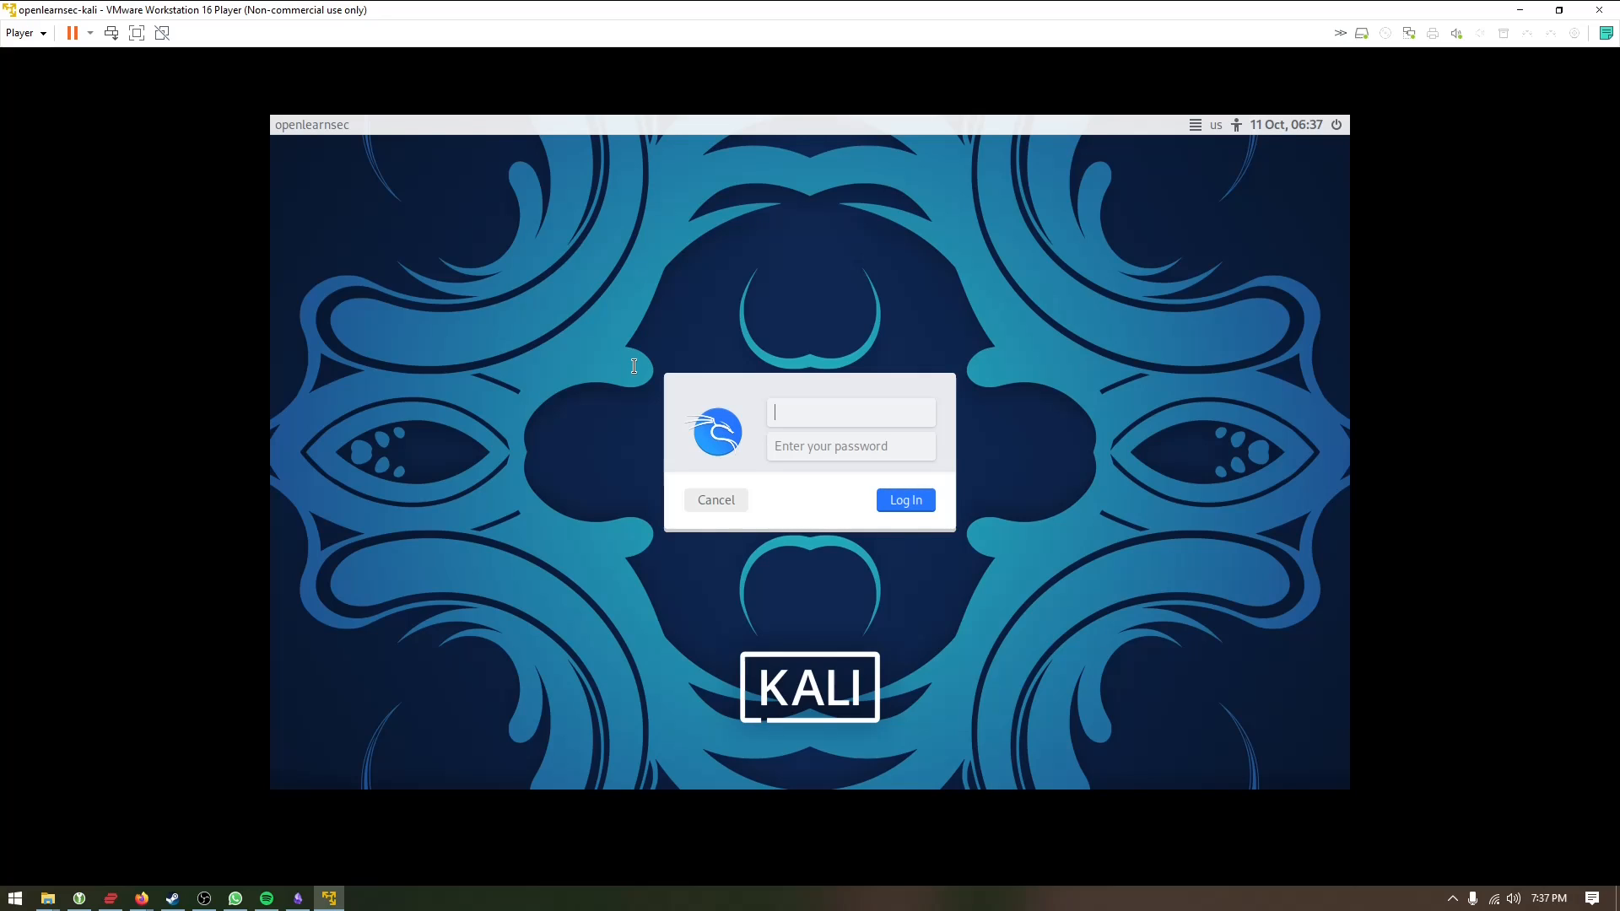
Step: Log in to the installed Kali system with the account's username and password
{"action": "type", "text": "jono"}
{"action": "key", "text": "Tab"}
{"action": "type", "text": "••••••"}
{"action": "key", "text": "Return"}
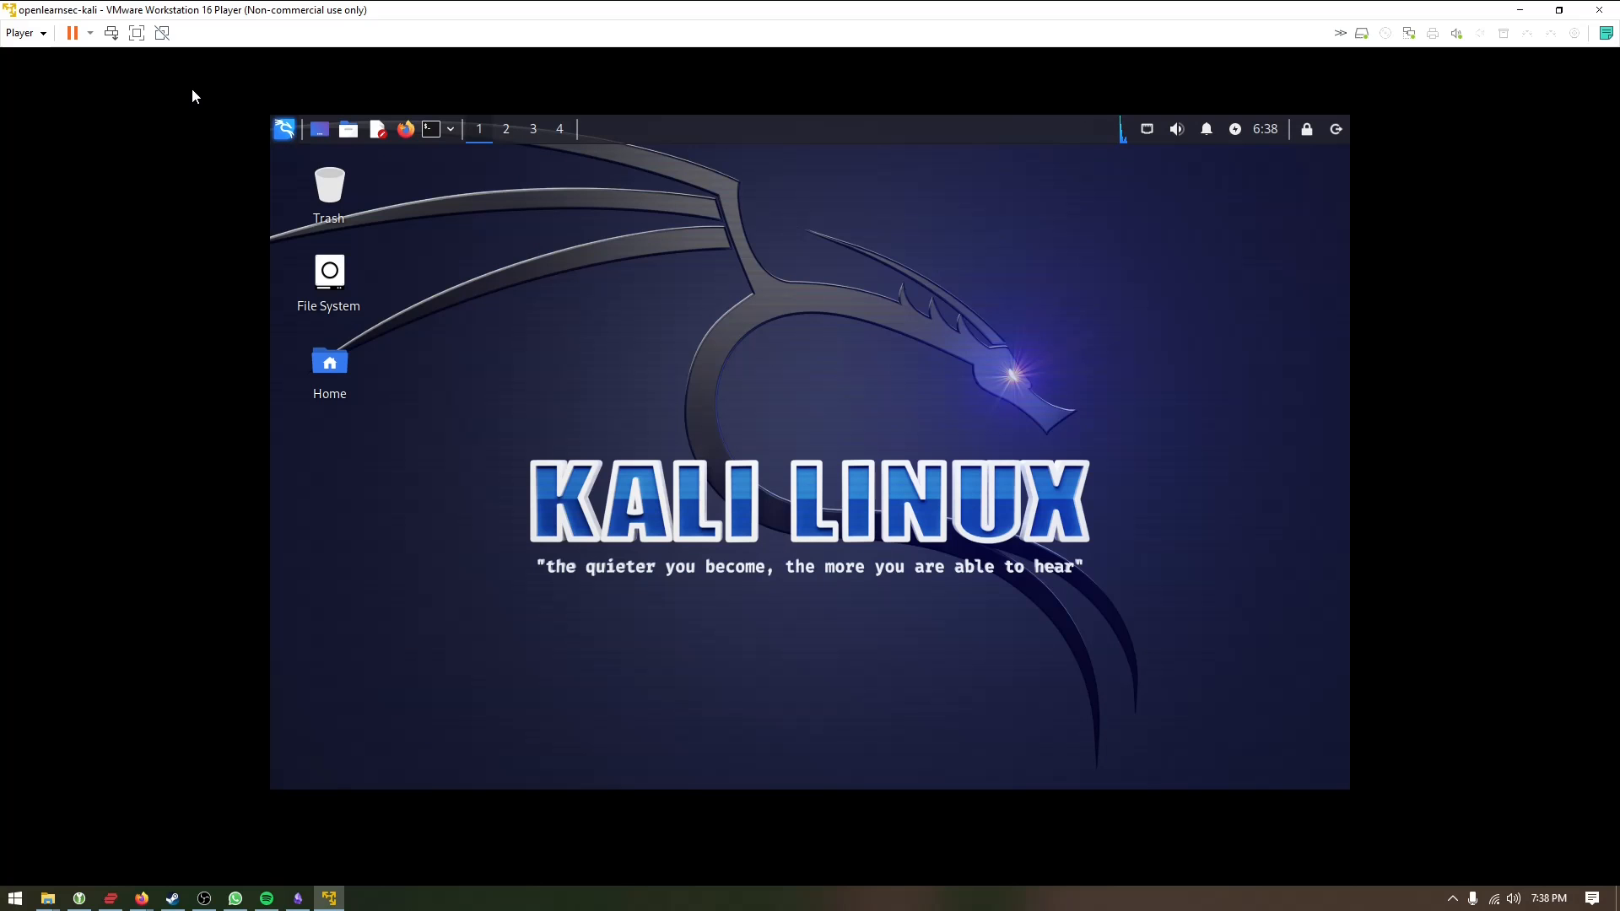
Step: Show the virtual machine in full screen and open a terminal window, moving it nearer the centre of the desktop
{"action": "left_click", "coordinate": [137, 34]}
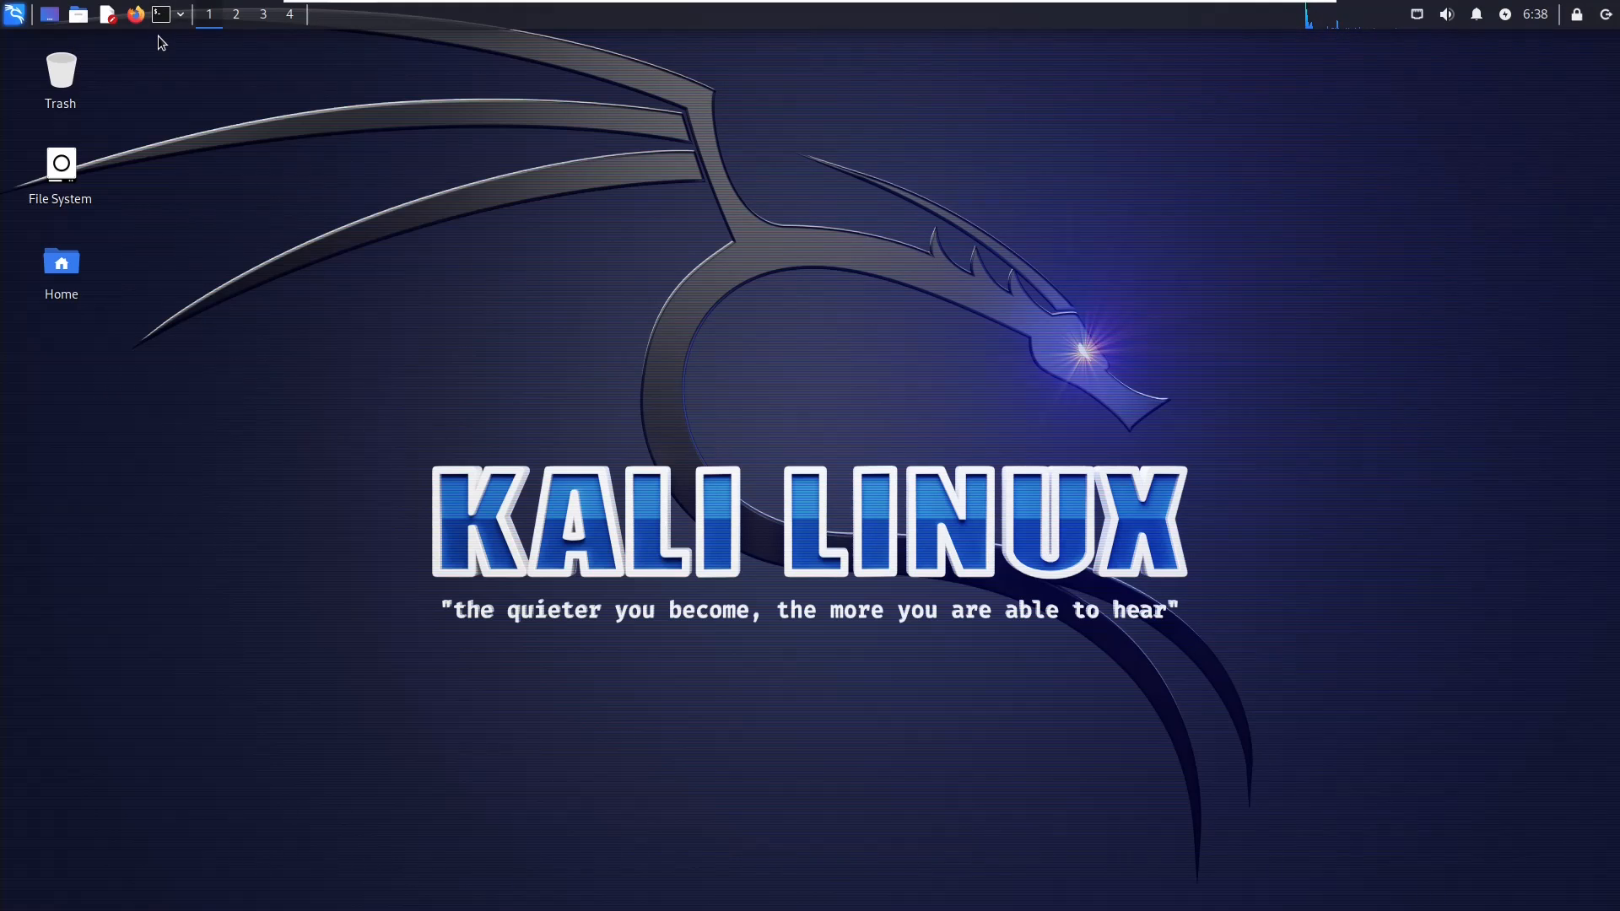
{"action": "left_click", "coordinate": [160, 15]}
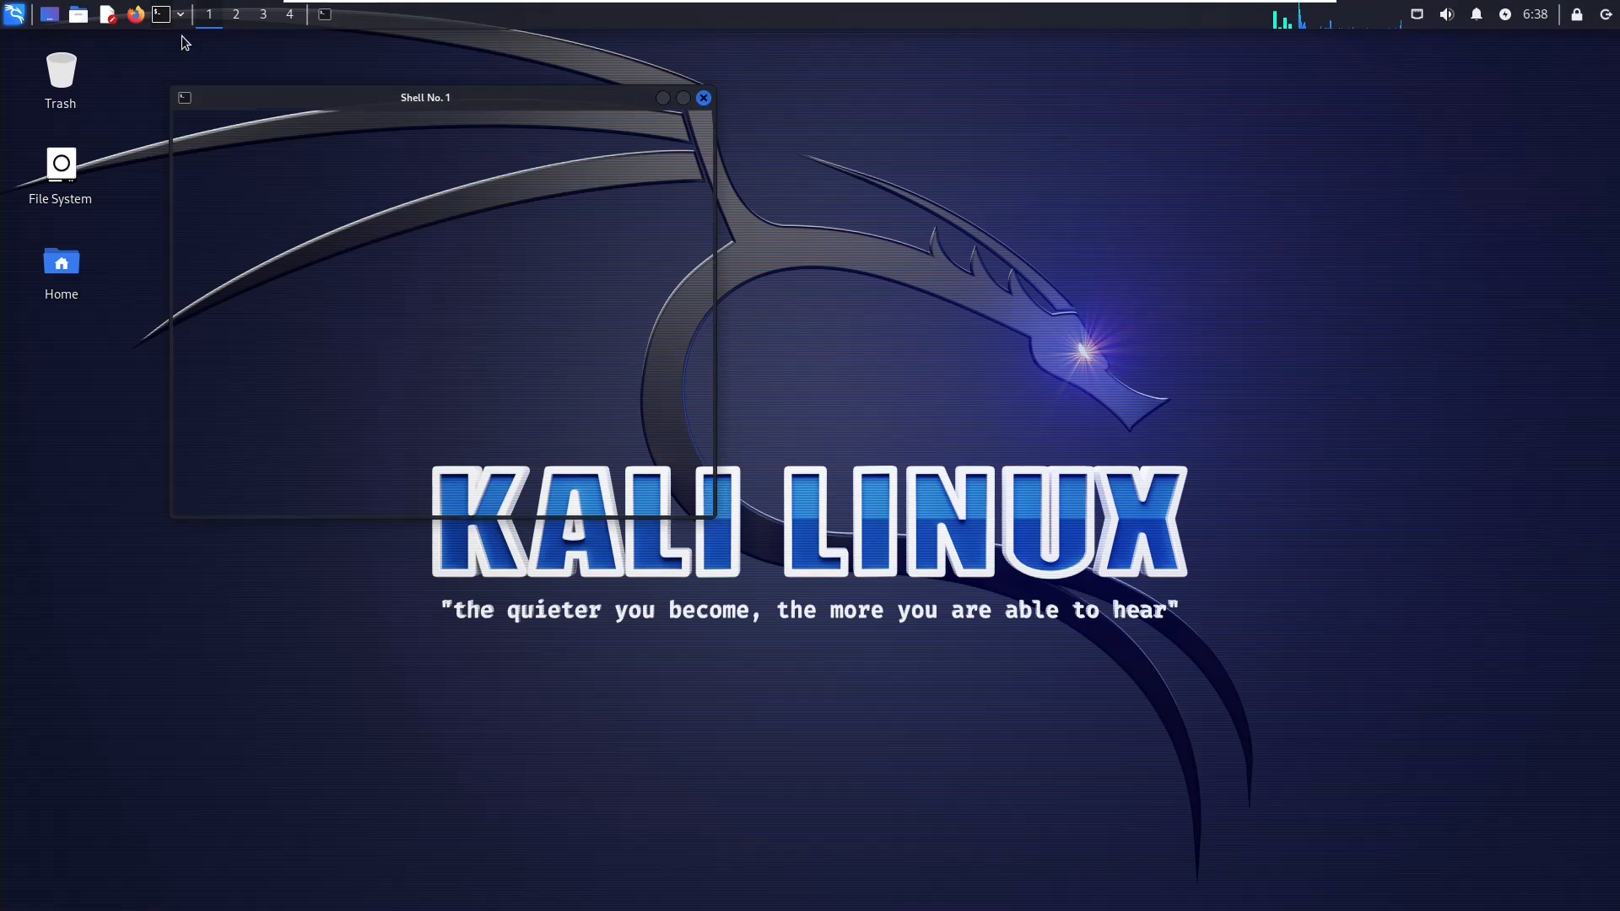
{"action": "left_click_drag", "start_coordinate": [411, 98], "coordinate": [559, 245]}
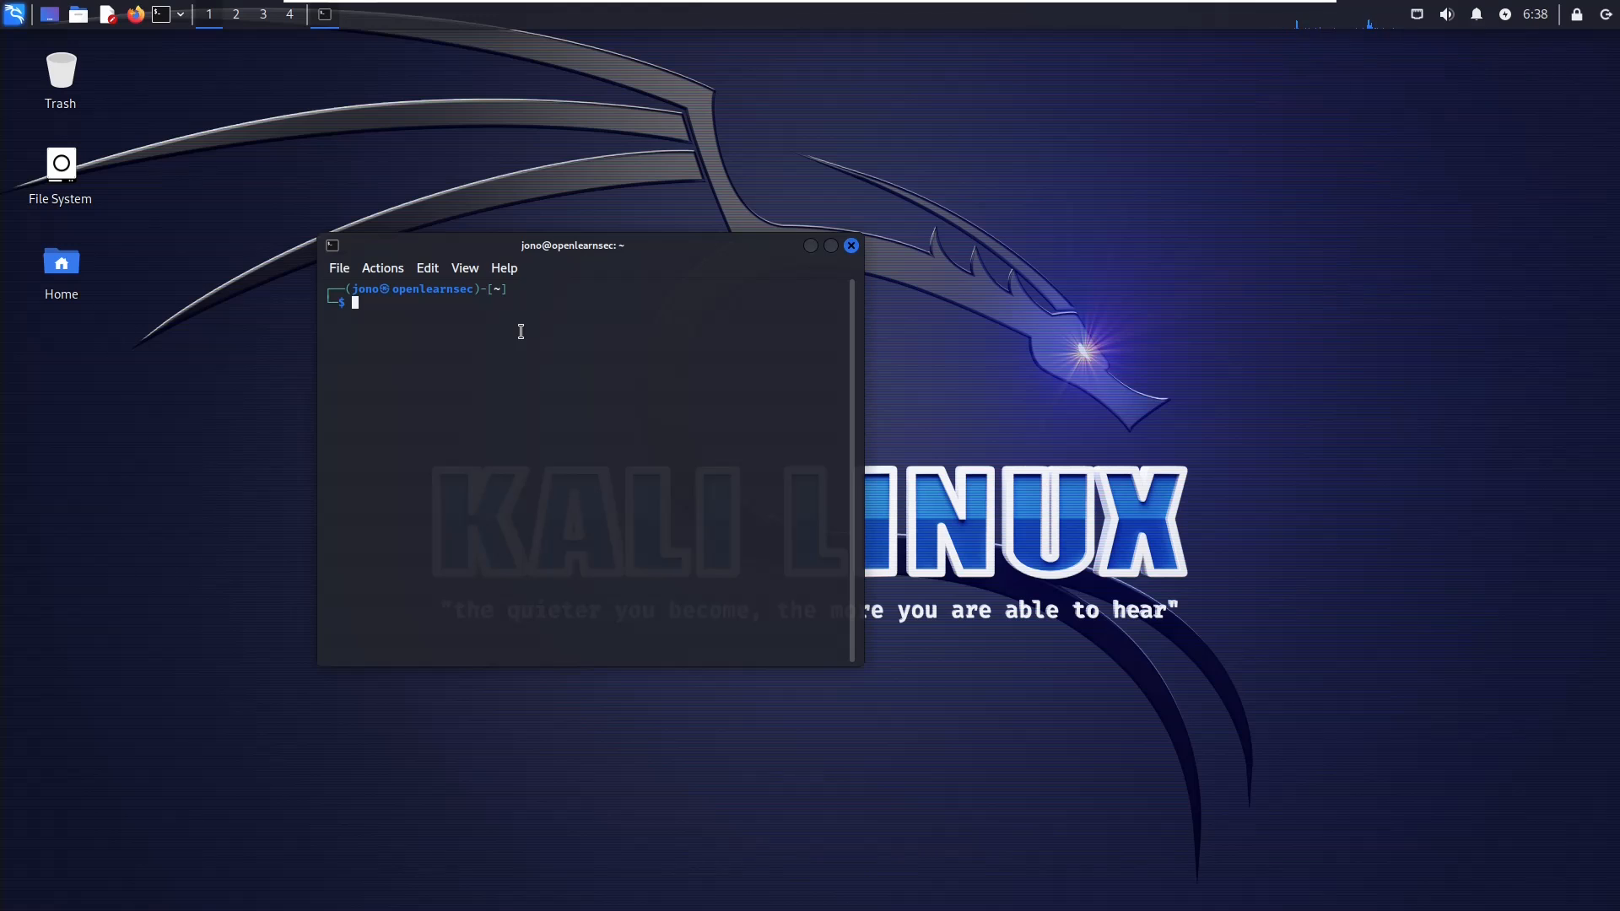
Step: Refresh the package lists with sudo apt update, authenticating with the account password
{"action": "type", "text": "sudo apt update"}
{"action": "key", "text": "Return"}
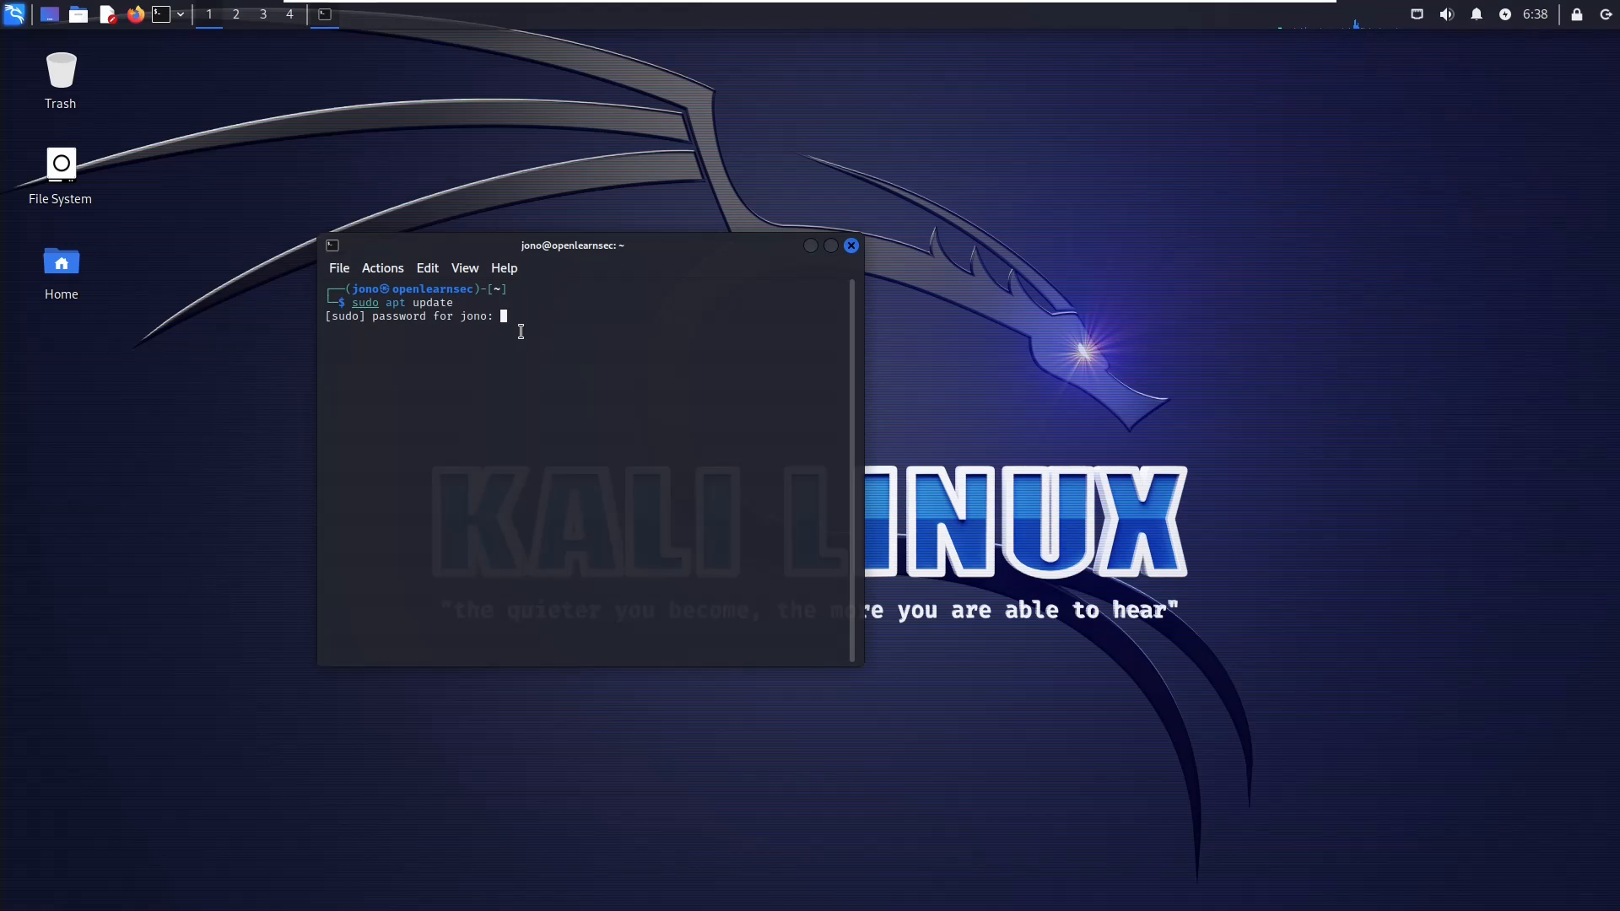
{"action": "key", "text": "Return"}
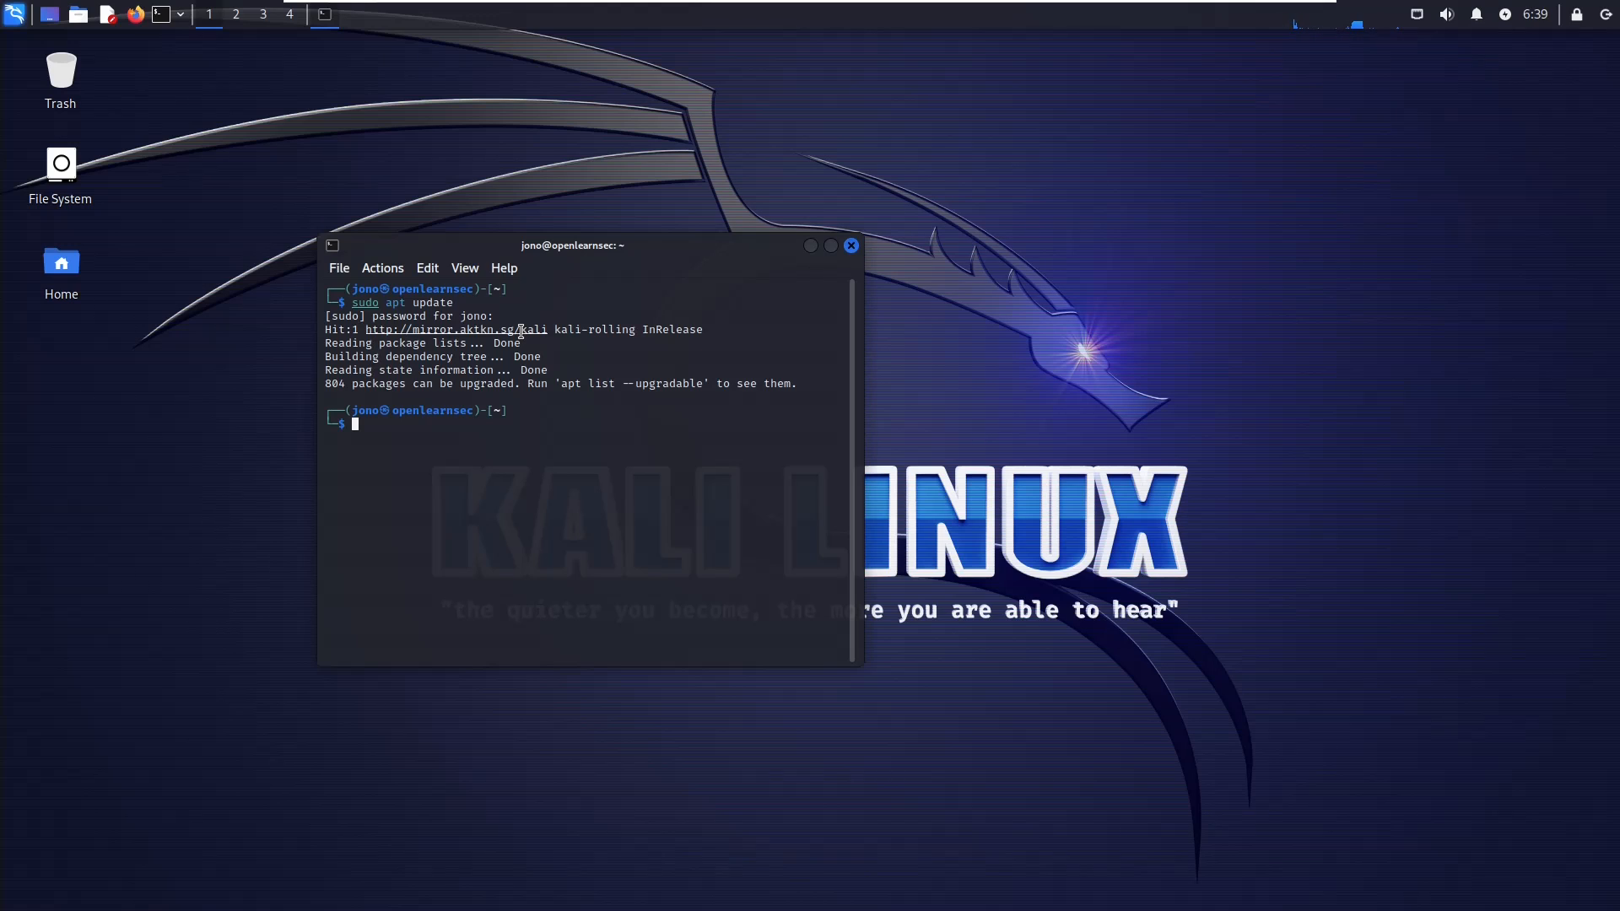
Step: Upgrade all installed packages with sudo apt upgrade, agreeing to continue
{"action": "type", "text": "sudo apt upgrade"}
{"action": "key", "text": "Return"}
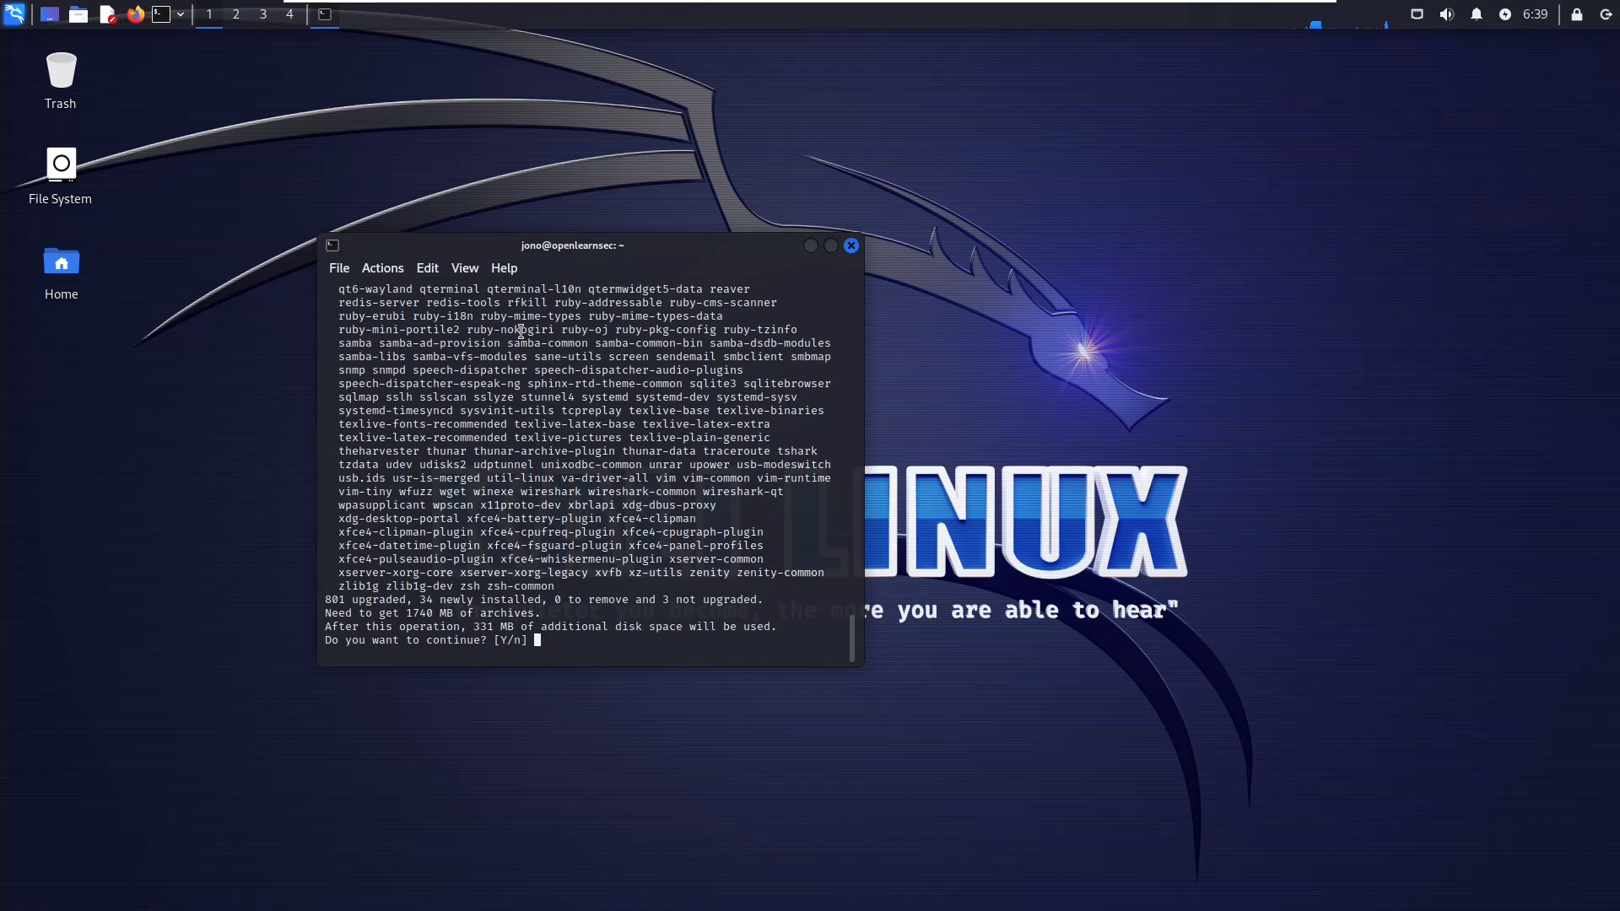
{"action": "type", "text": "y"}
{"action": "key", "text": "Return"}
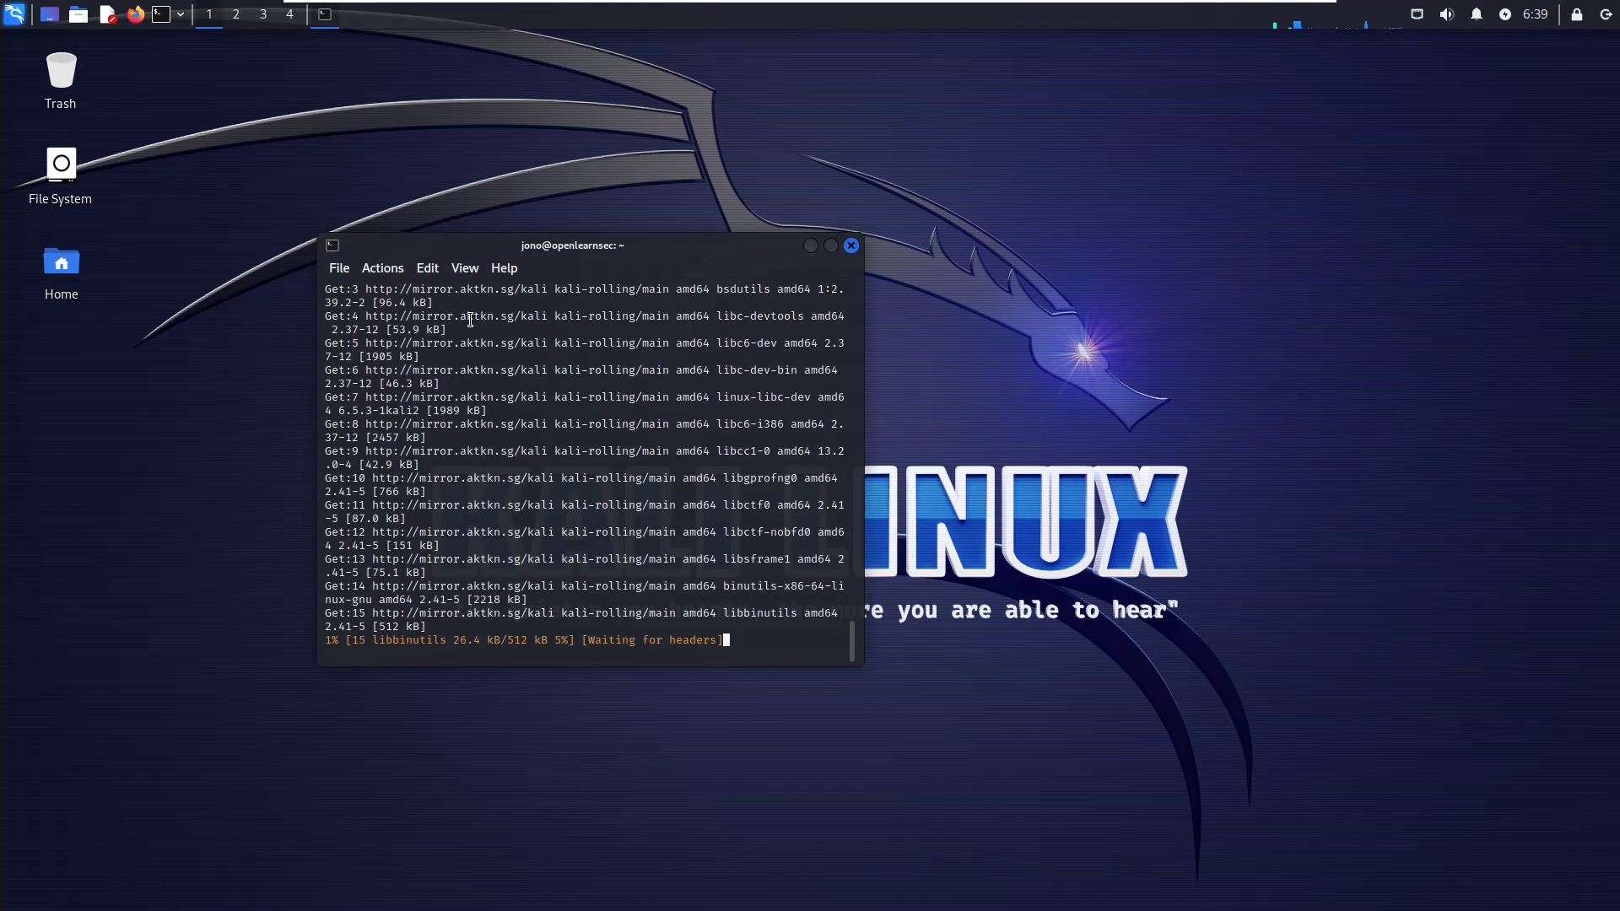
Step: Maximize the terminal window and enlarge its text by two levels
{"action": "double_click", "coordinate": [685, 247]}
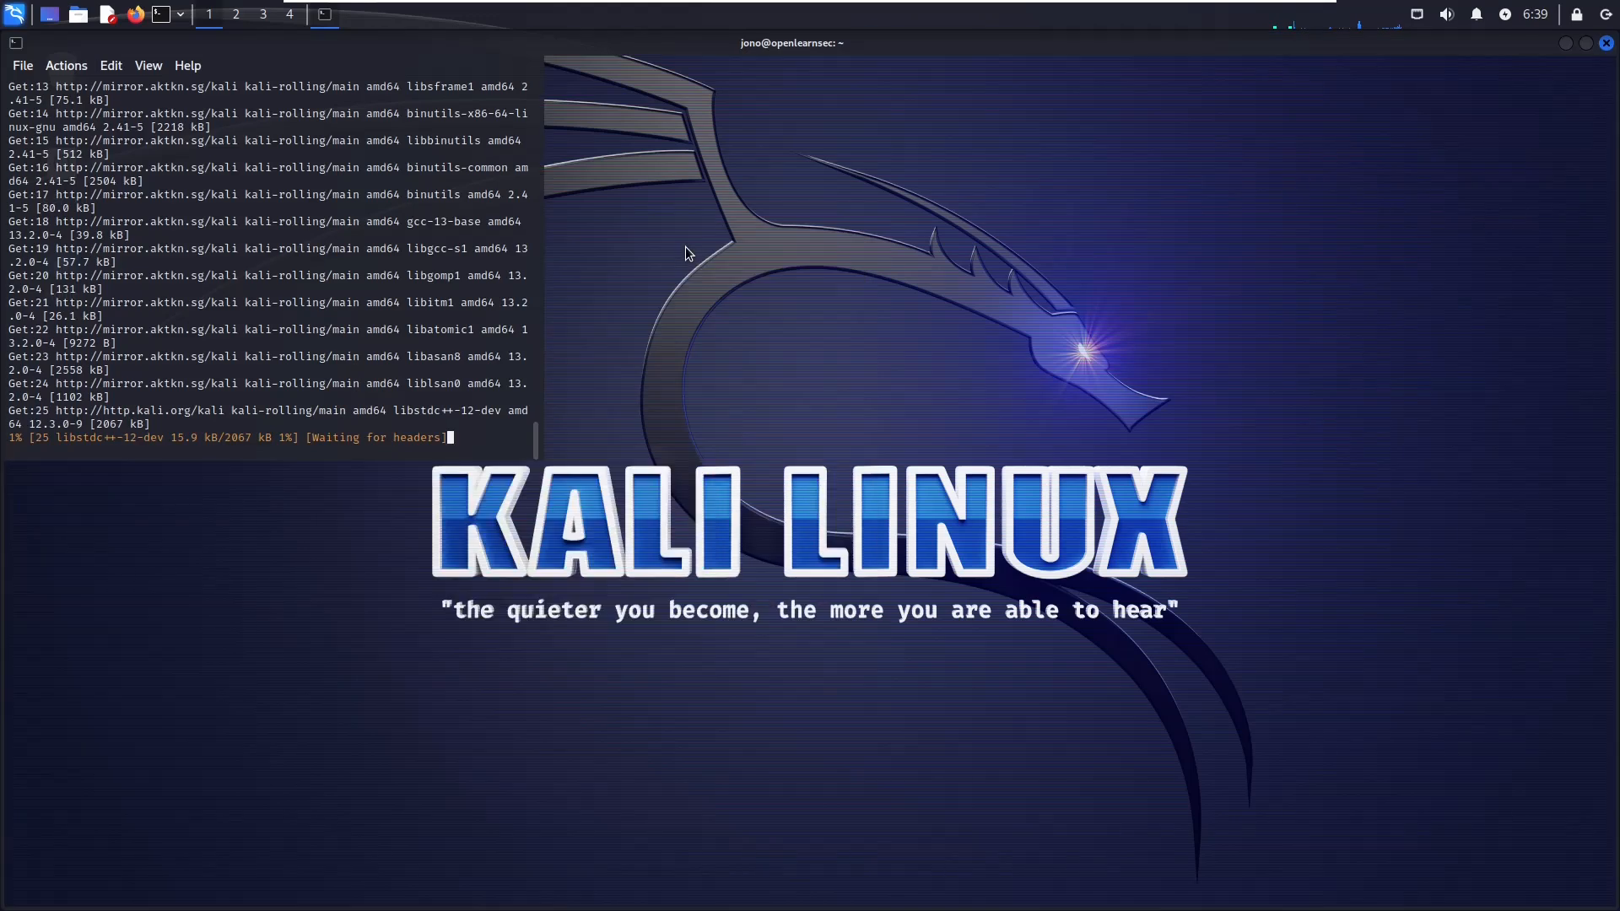
{"action": "left_click", "coordinate": [150, 67]}
{"action": "left_click", "coordinate": [157, 63]}
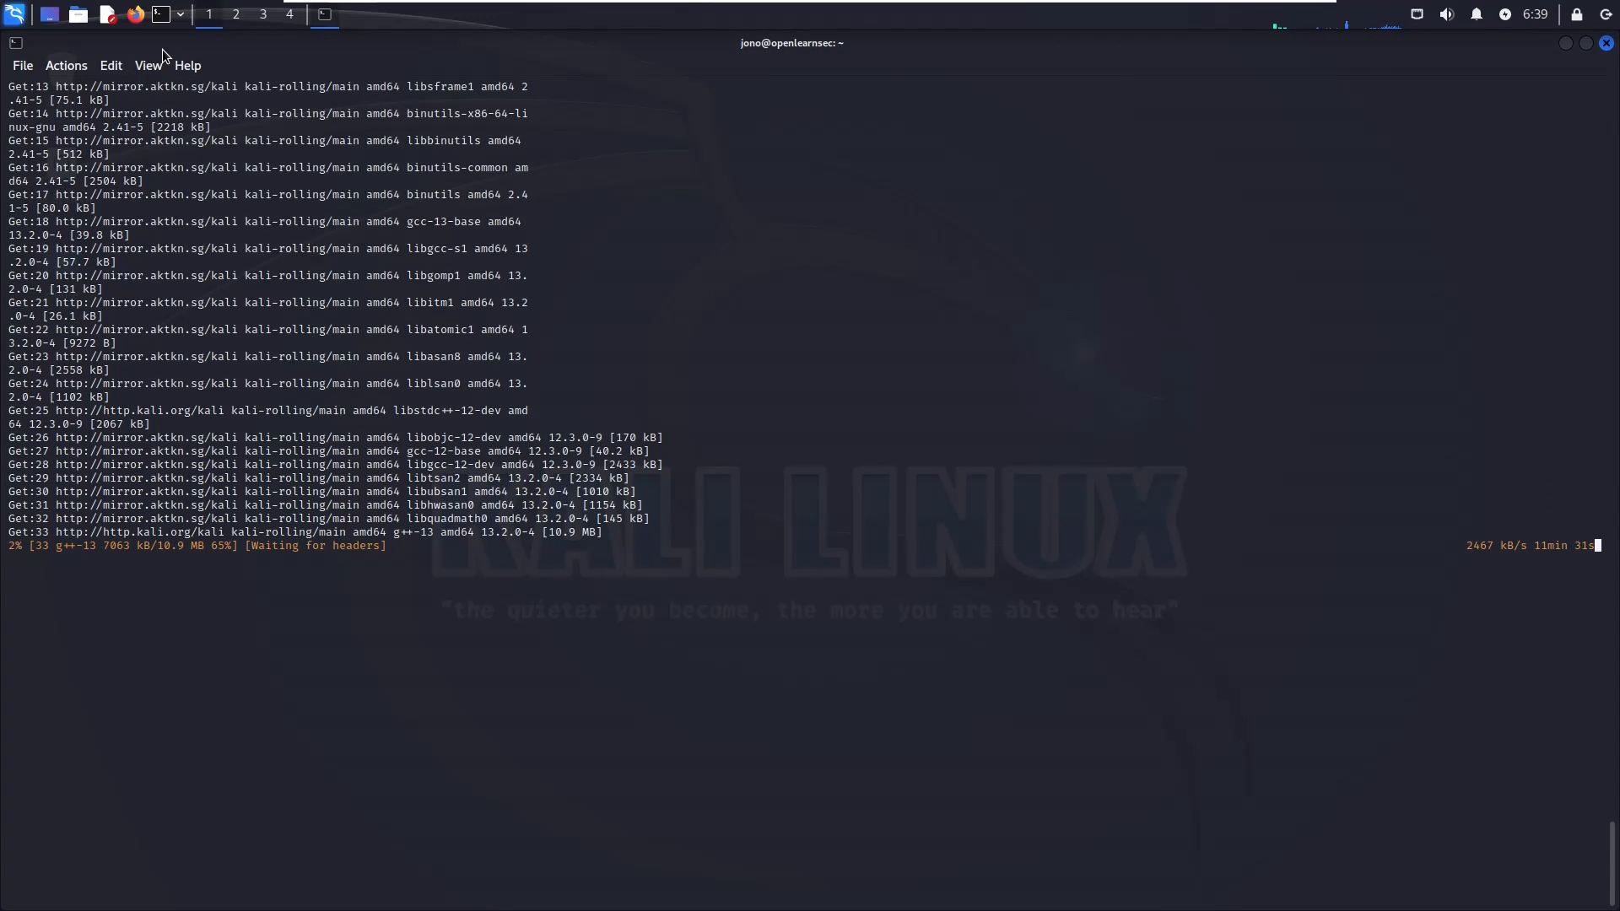
{"action": "key", "text": "ctrl+plus"}
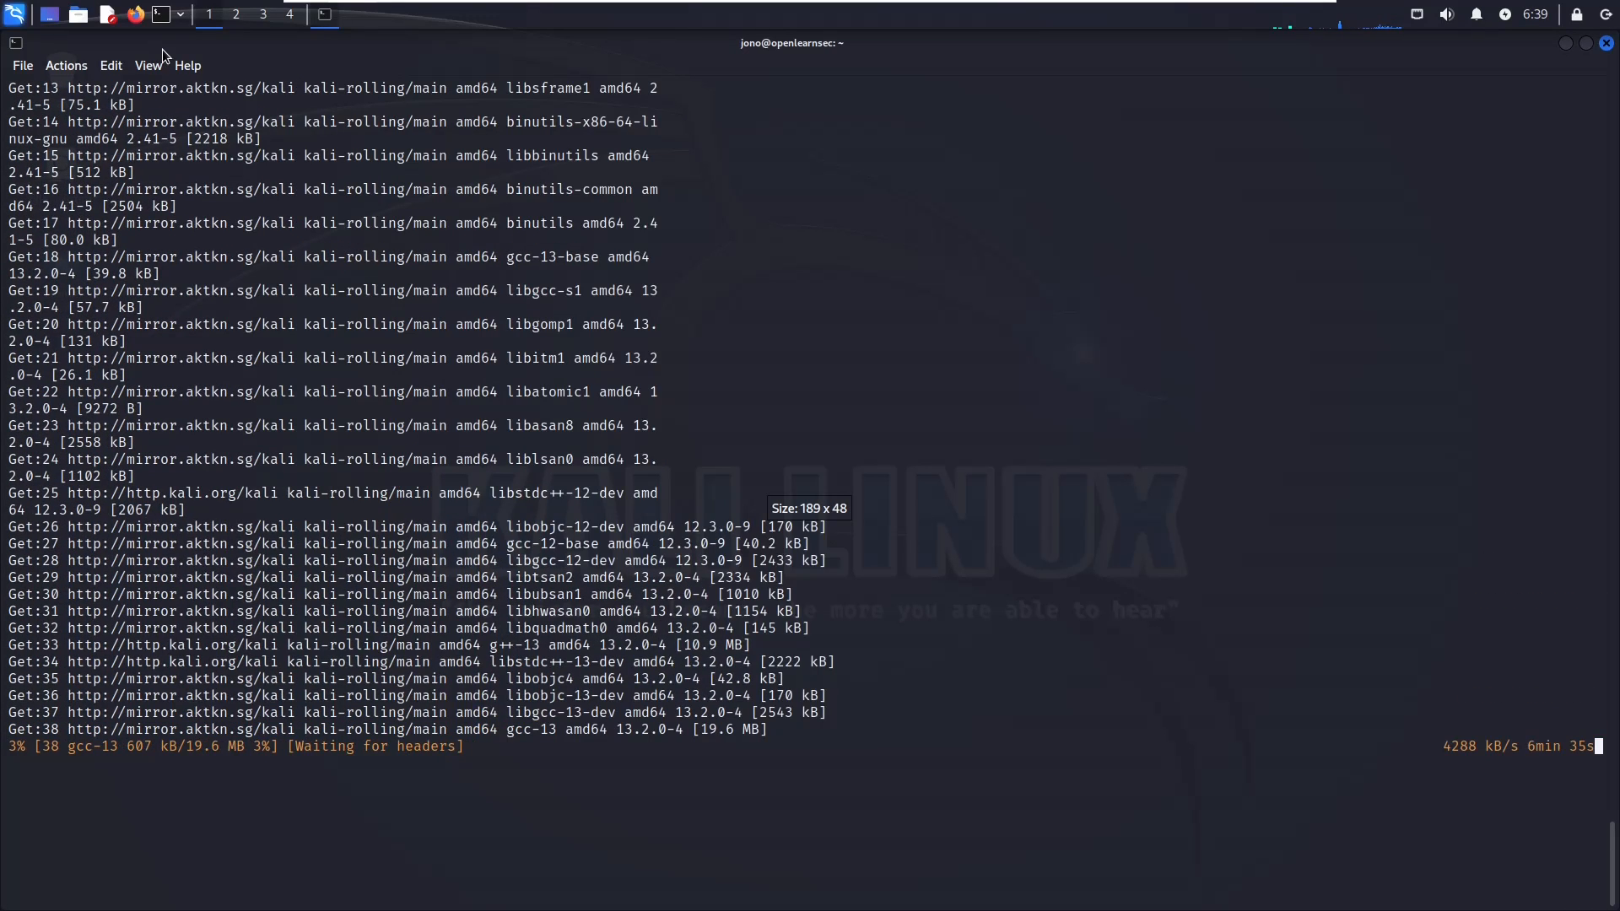
{"action": "key", "text": "ctrl+plus"}
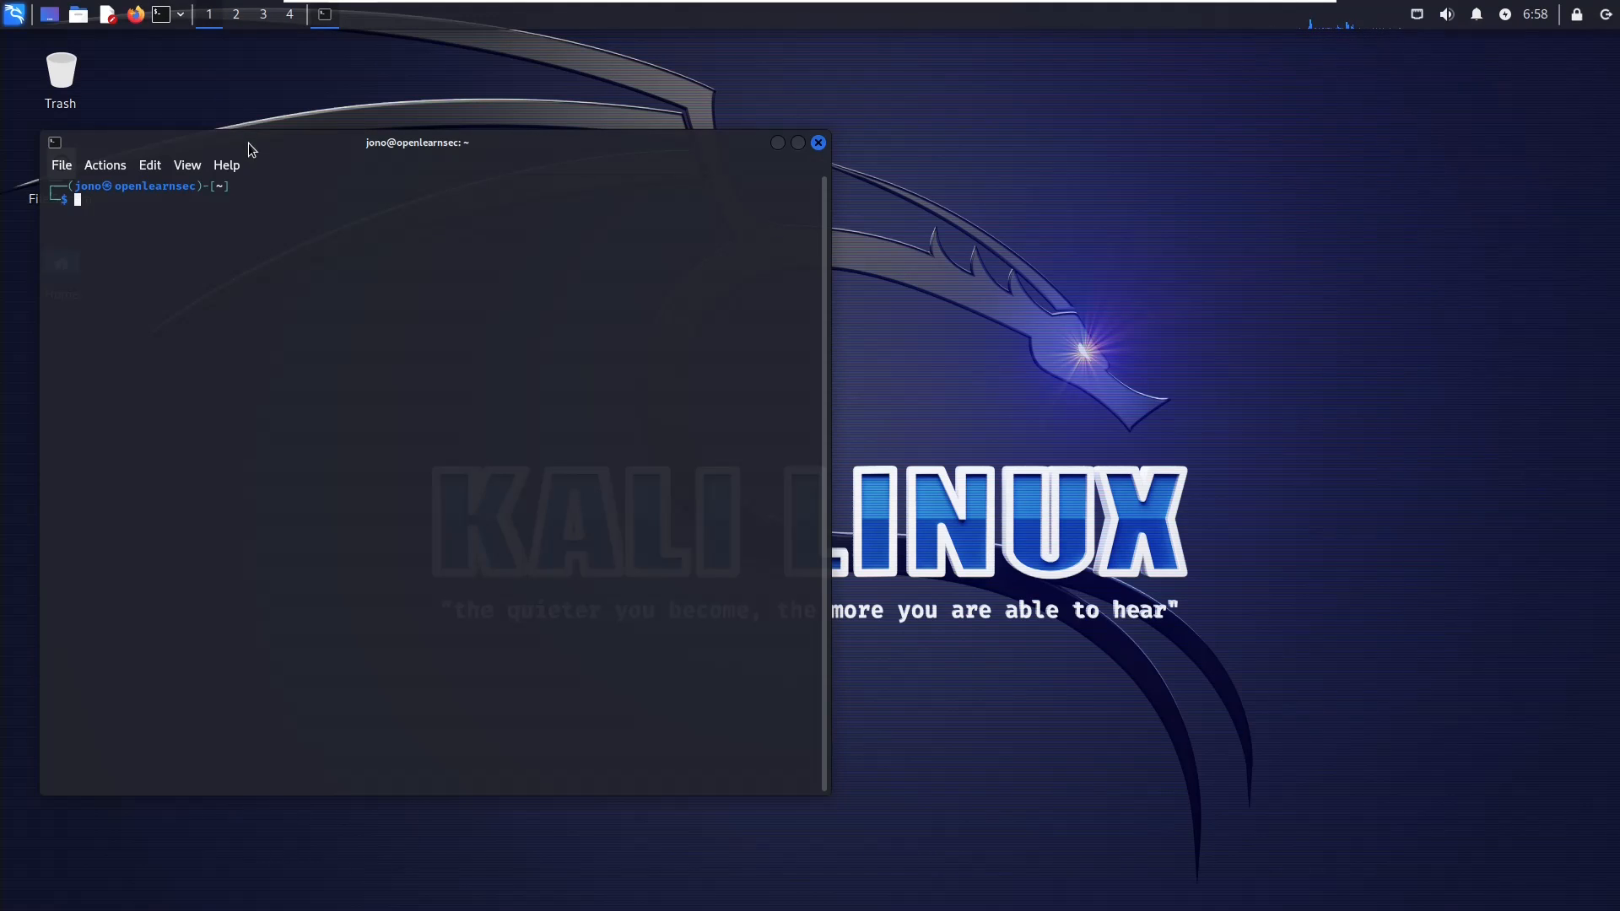
Step: Open a second terminal window, shrink it and place it so that it partly overlaps the first
{"action": "left_click", "coordinate": [166, 19]}
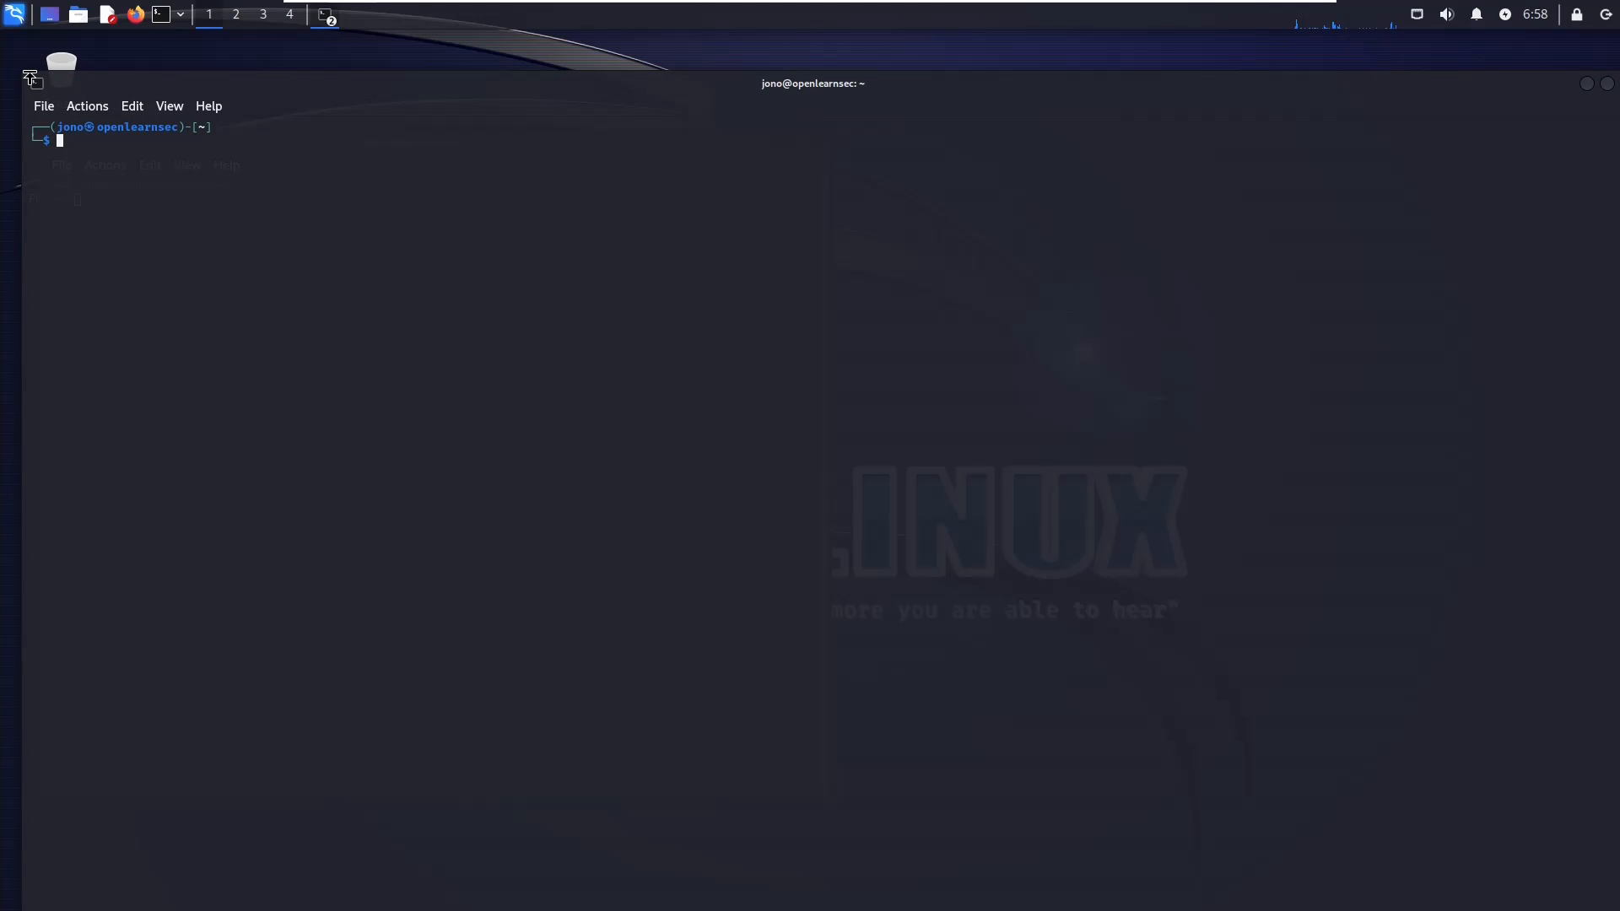
{"action": "left_click_drag", "start_coordinate": [25, 78], "coordinate": [646, 226]}
{"action": "left_click_drag", "start_coordinate": [794, 238], "coordinate": [675, 98]}
Step: Switch focus back and forth between the two overlapping terminals, and close the second one with exit
{"action": "left_click", "coordinate": [393, 226]}
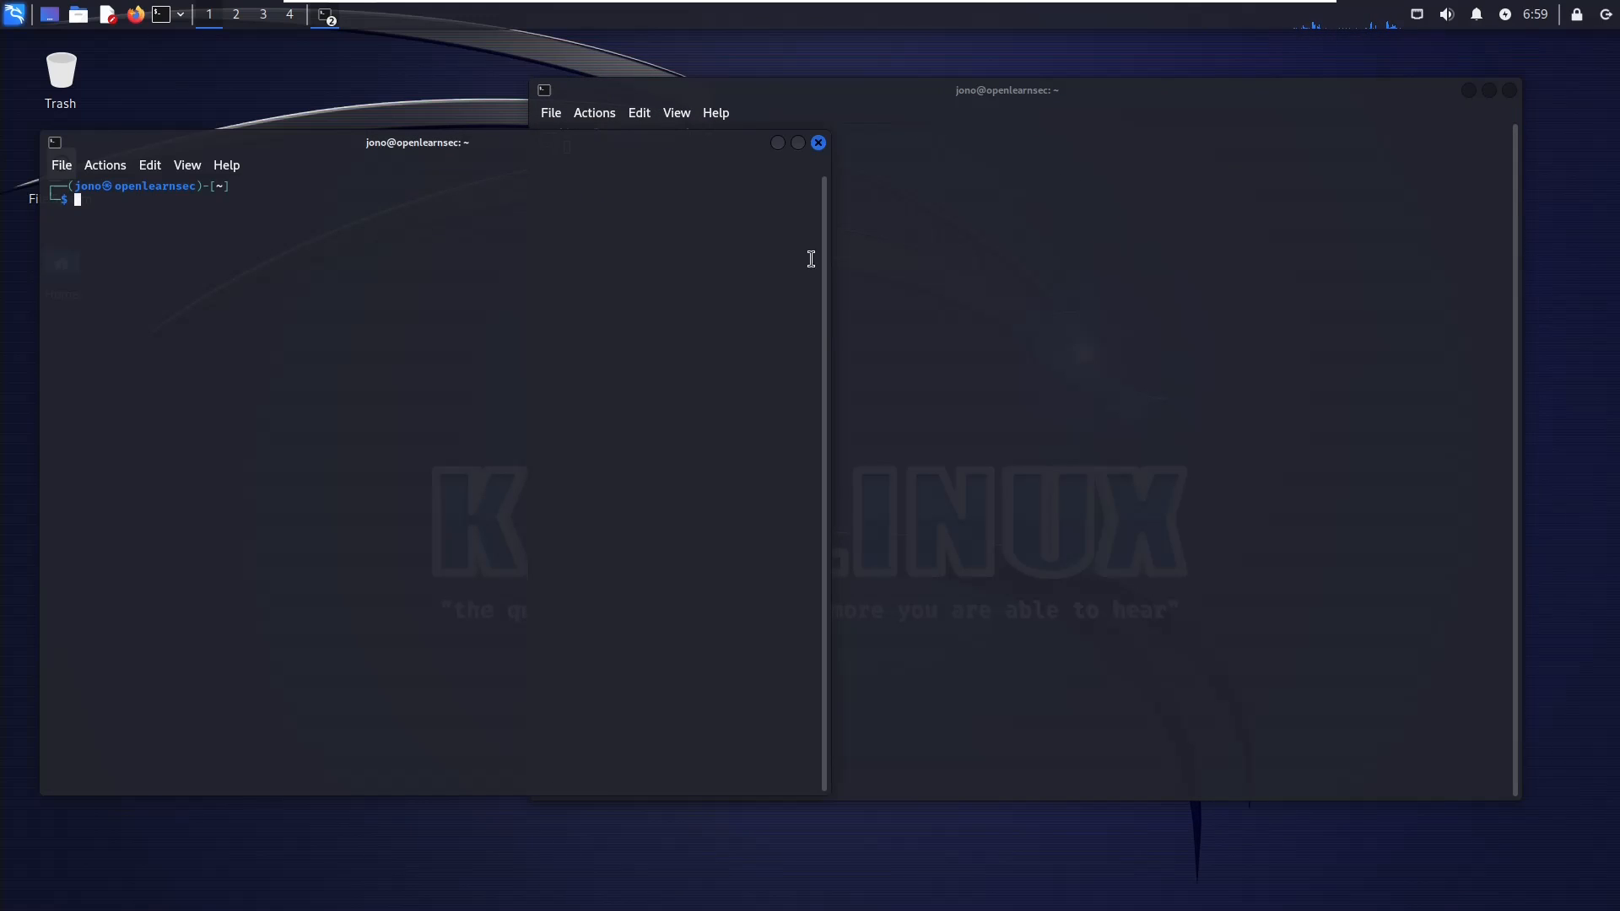
{"action": "left_click", "coordinate": [905, 255]}
{"action": "left_click", "coordinate": [456, 295]}
{"action": "left_click", "coordinate": [871, 275]}
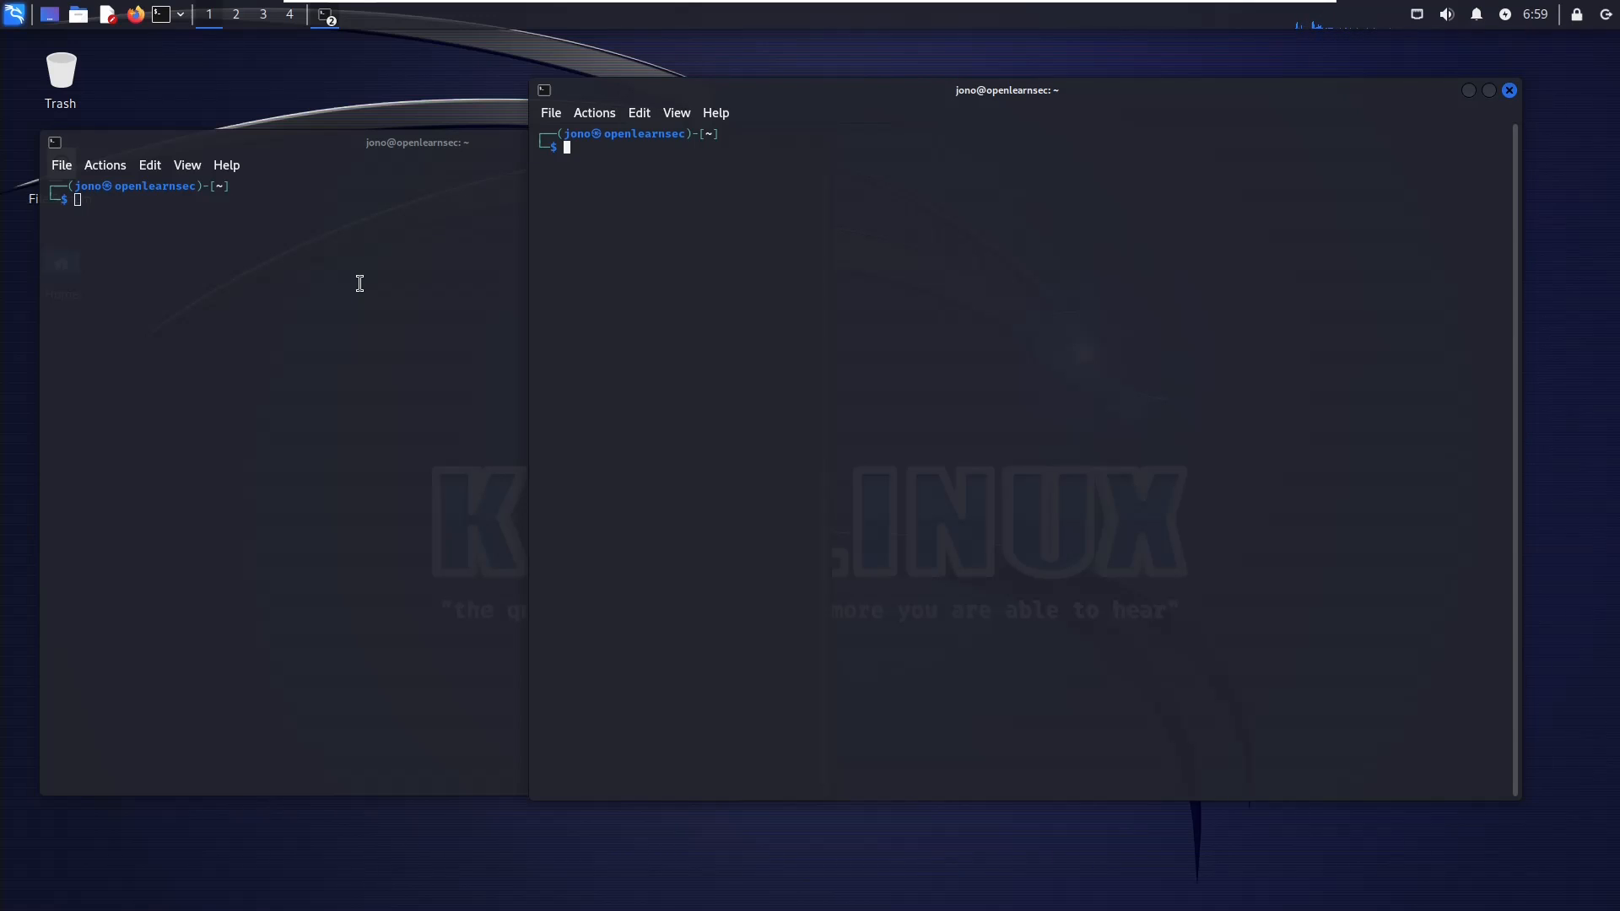
{"action": "type", "text": "exit"}
{"action": "key", "text": "Return"}
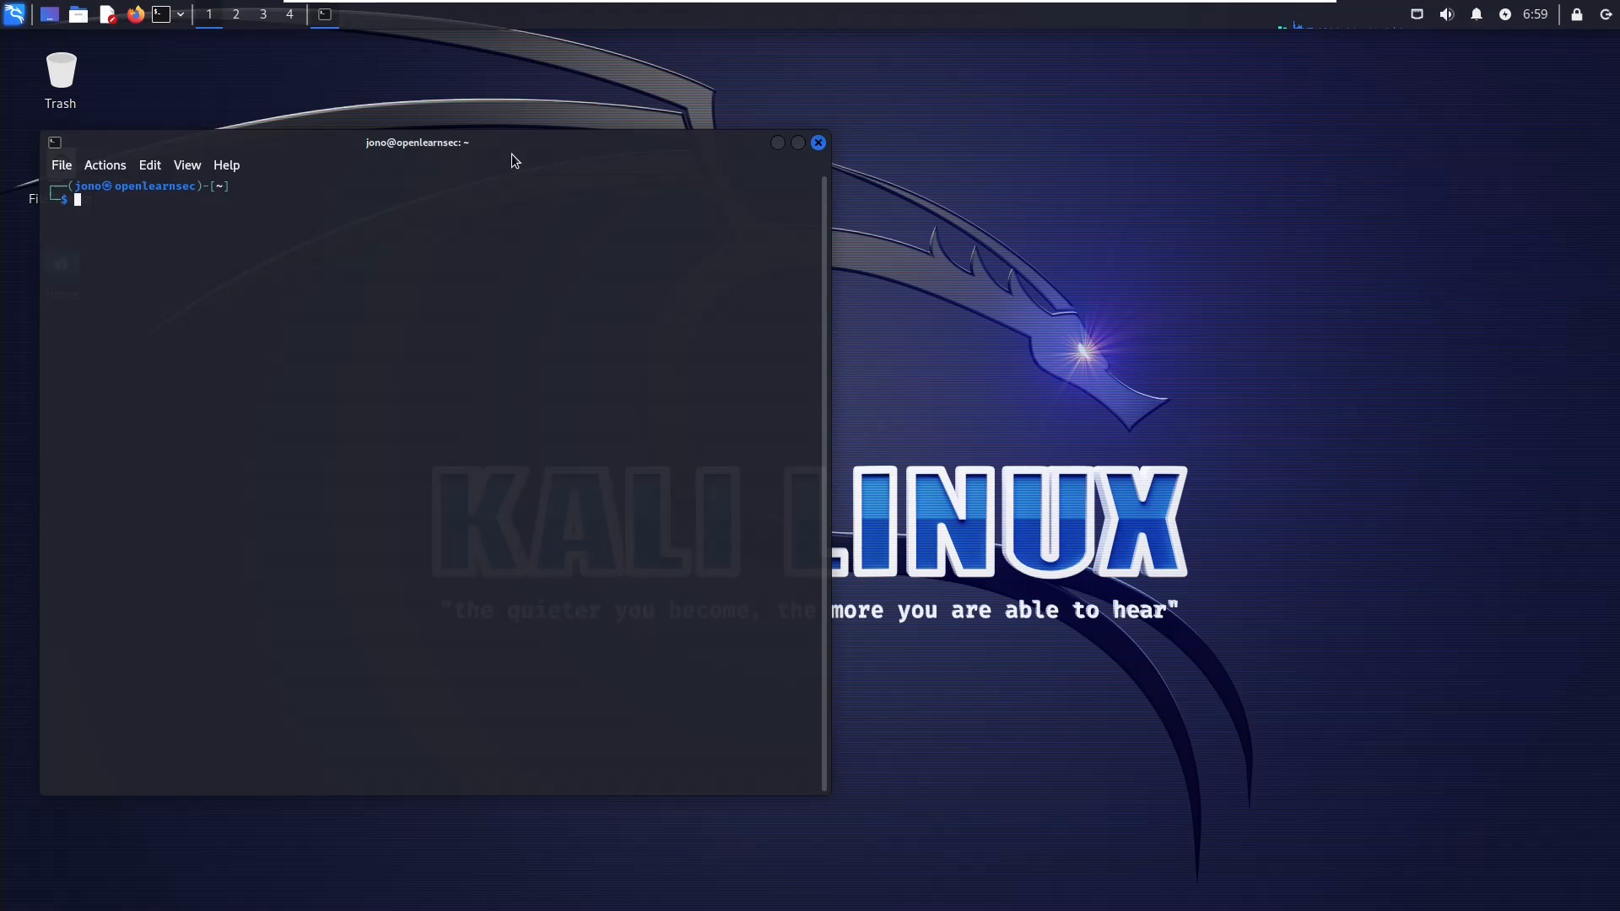
Step: Enlarge the remaining terminal's text by four levels, leaving its command line empty
{"action": "type", "text": "======"}
{"action": "key", "text": "BackSpace"}
{"action": "key", "text": "BackSpace"}
{"action": "key", "text": "BackSpace"}
{"action": "key", "text": "BackSpace"}
{"action": "key", "text": "BackSpace"}
{"action": "key", "text": "BackSpace"}
{"action": "key", "text": "ctrl+shift+plus"}
{"action": "key", "text": "ctrl+shift+plus"}
{"action": "key", "text": "ctrl+shift+plus"}
{"action": "key", "text": "ctrl+shift+plus"}
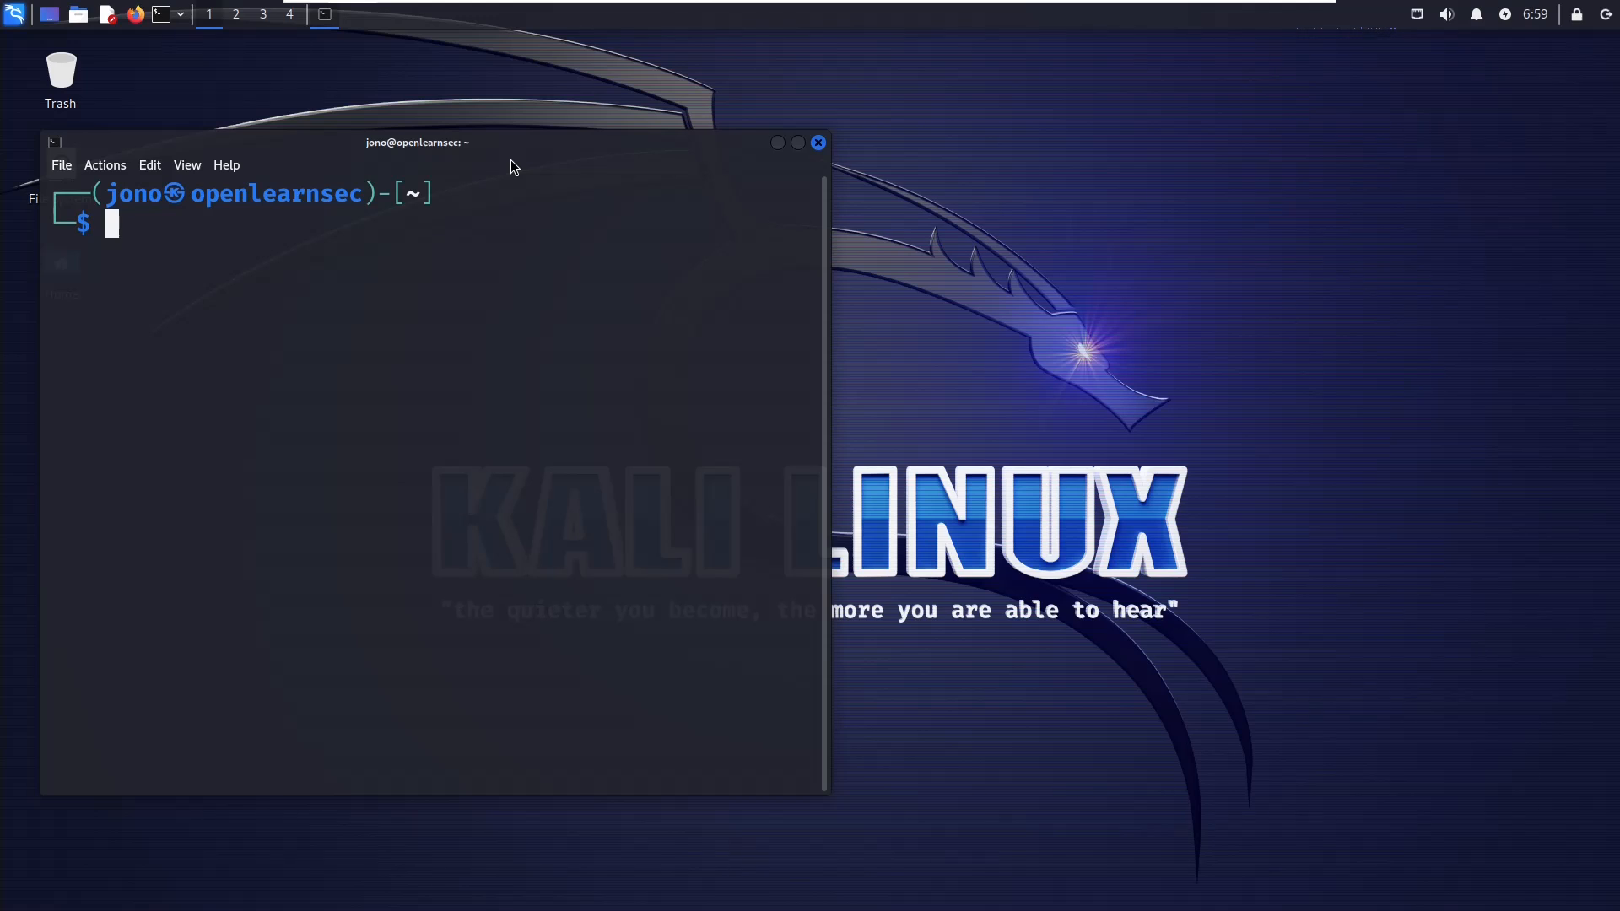
Step: Install the i3 window manager with sudo apt install i3, entering the account password and agreeing to continue
{"action": "type", "text": "sudo "}
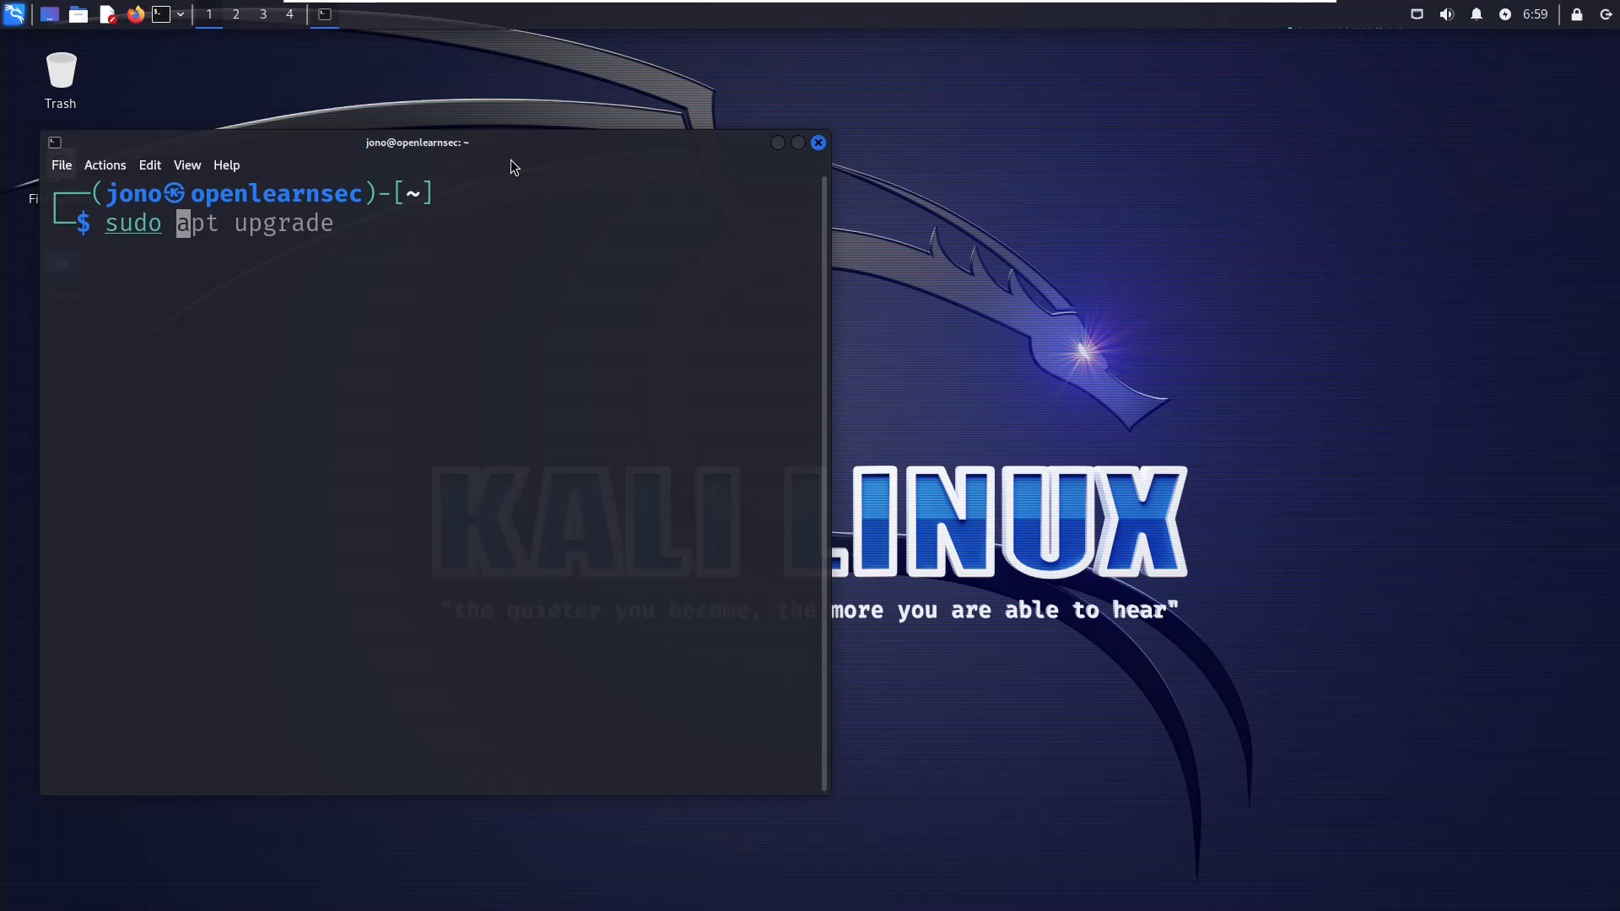
{"action": "type", "text": "apt i"}
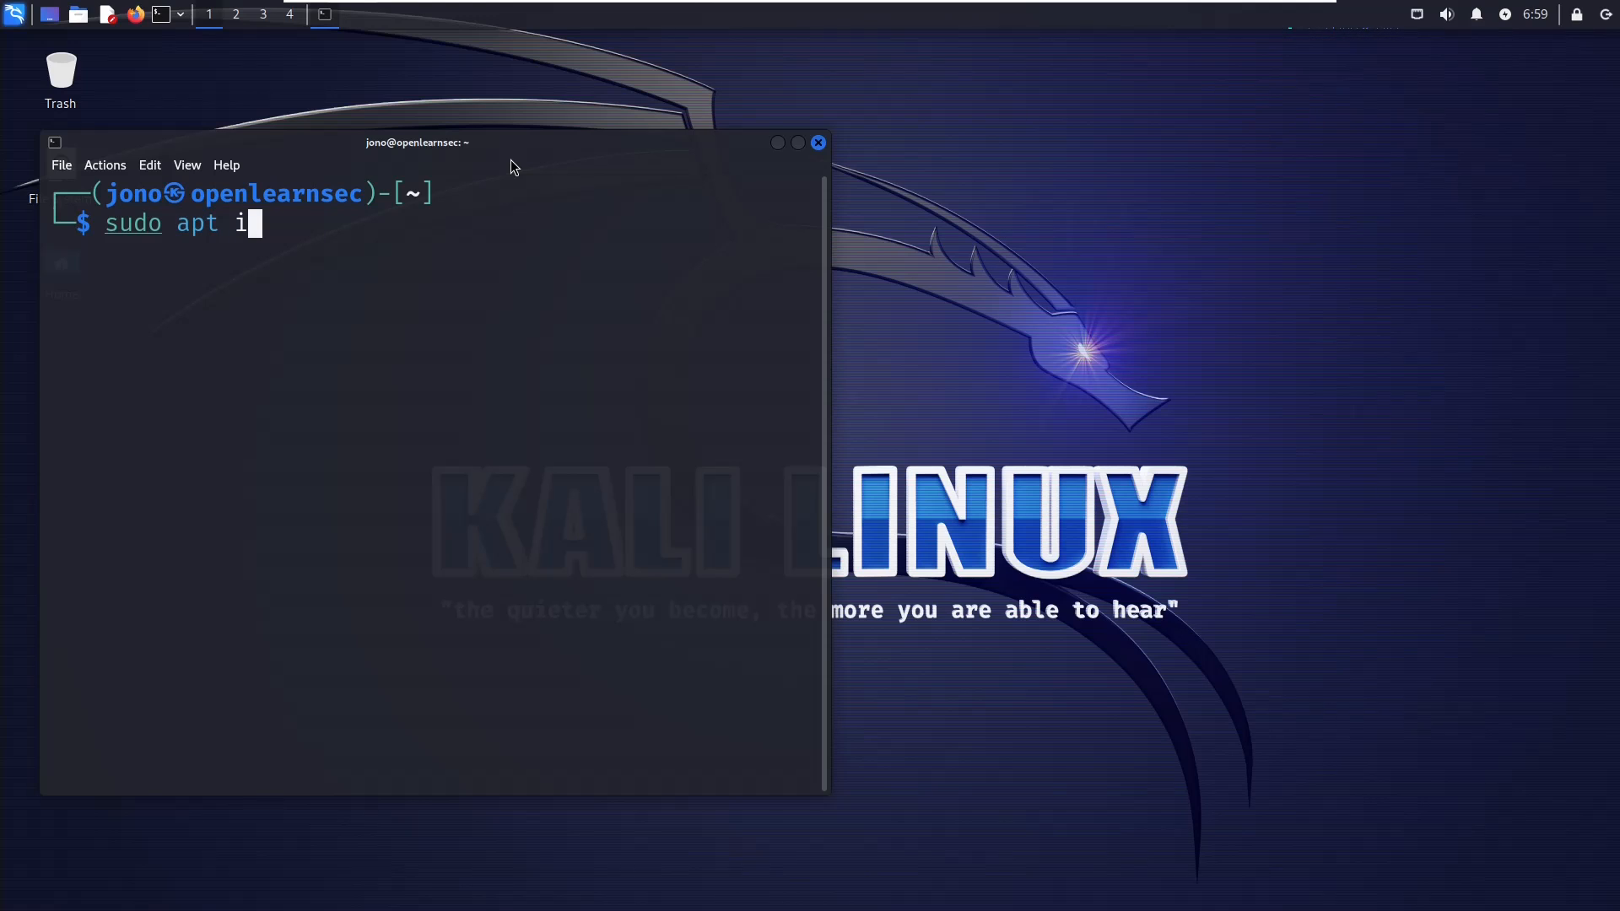
{"action": "type", "text": "nstall i3"}
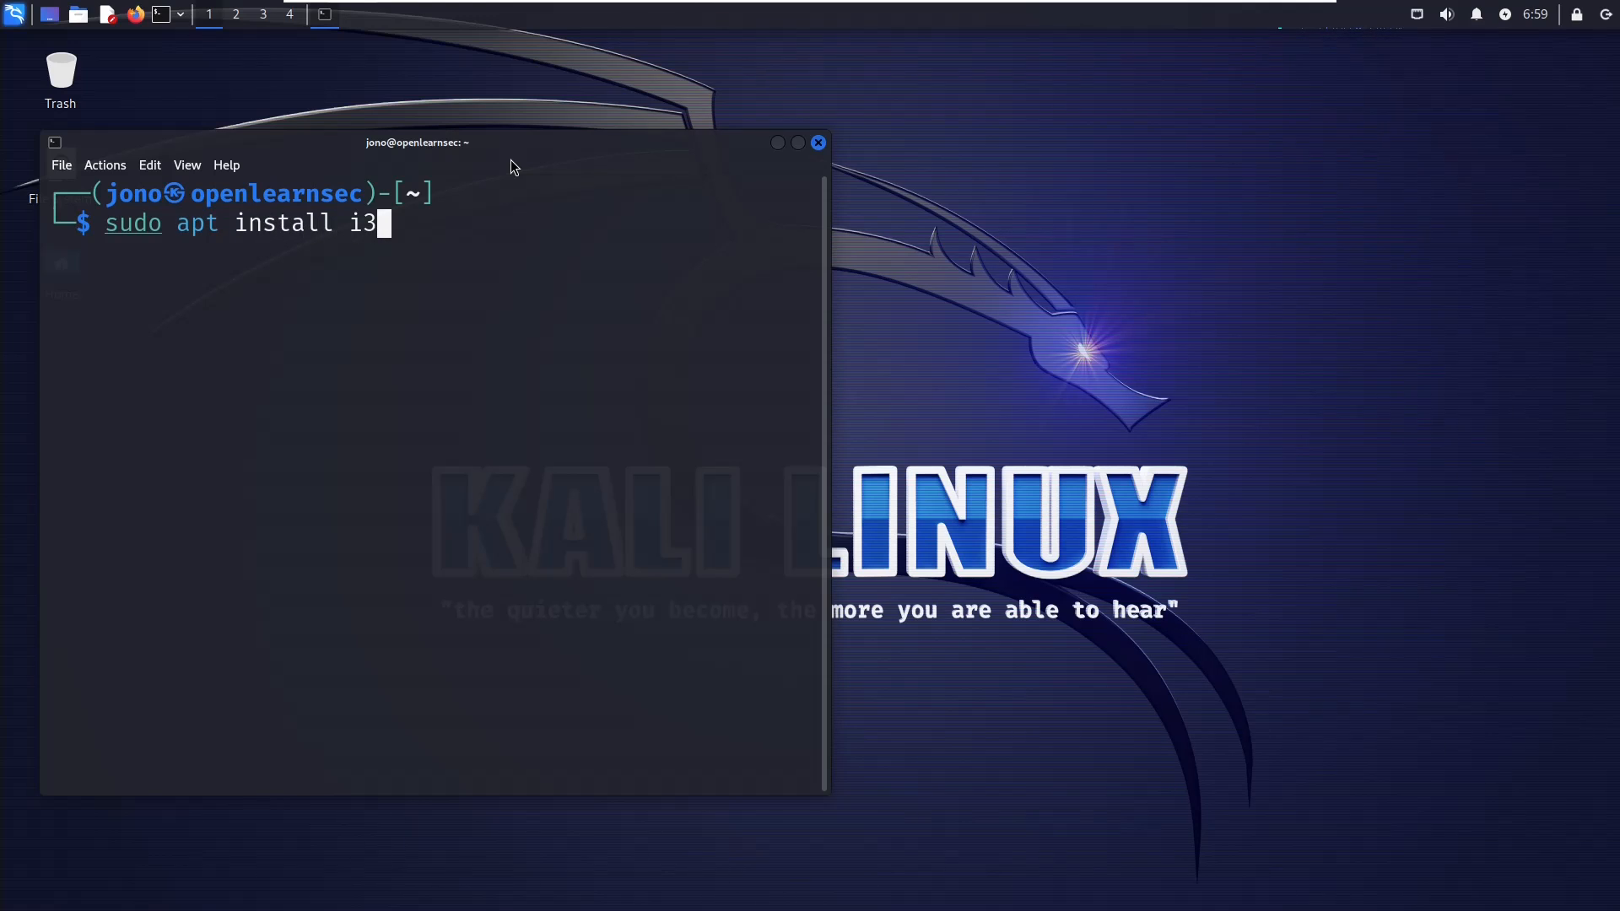
{"action": "key", "text": "Return"}
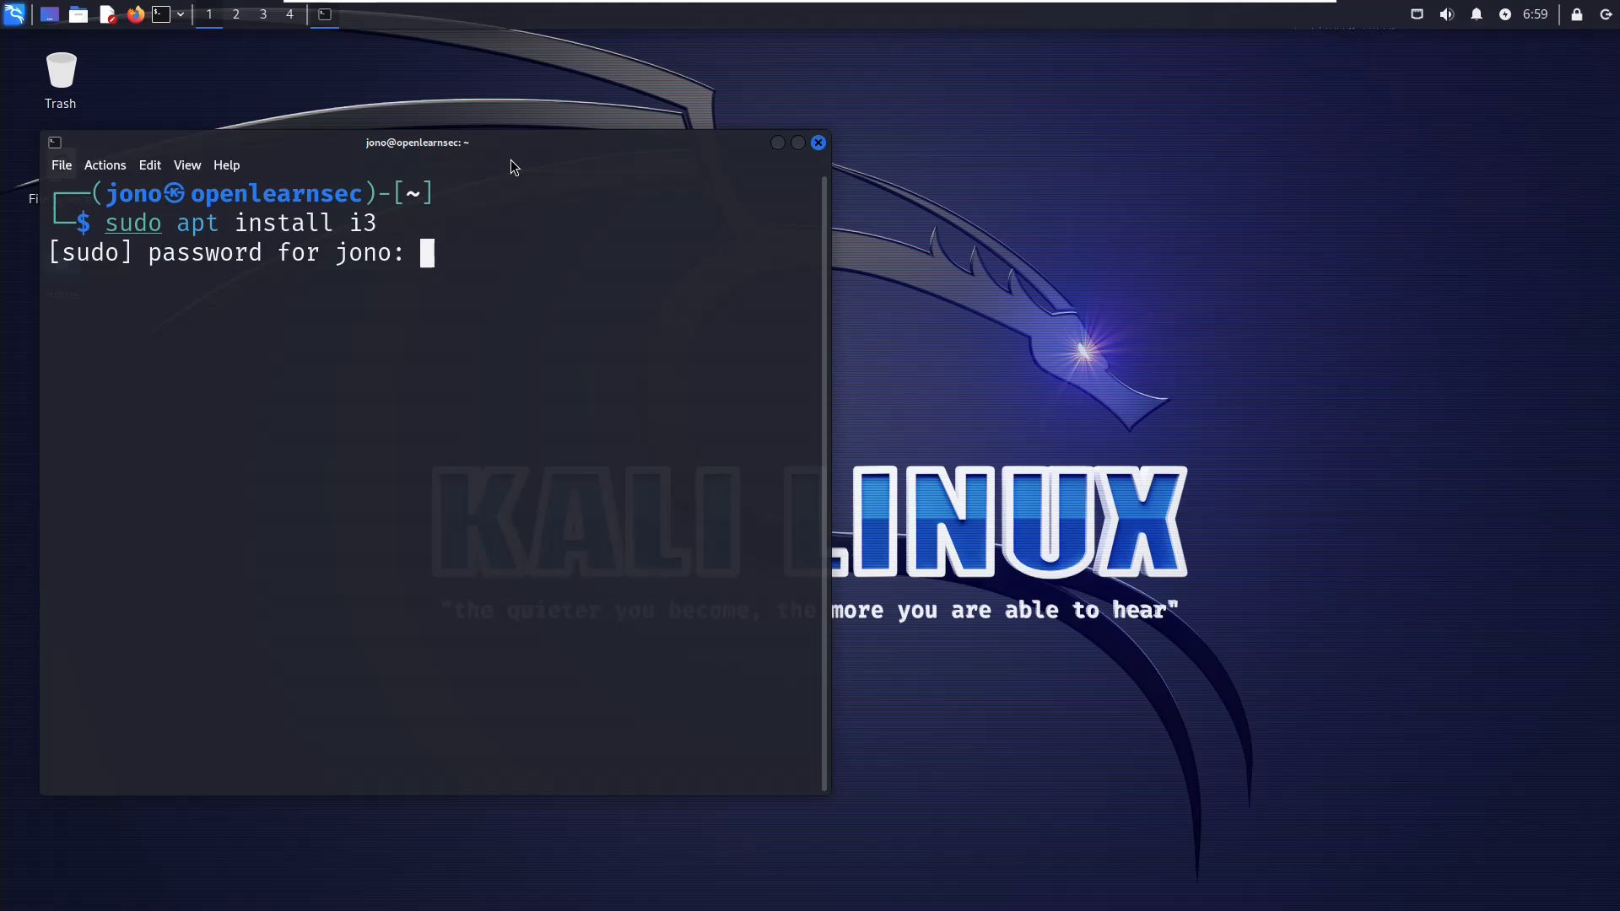
{"action": "key", "text": "Return"}
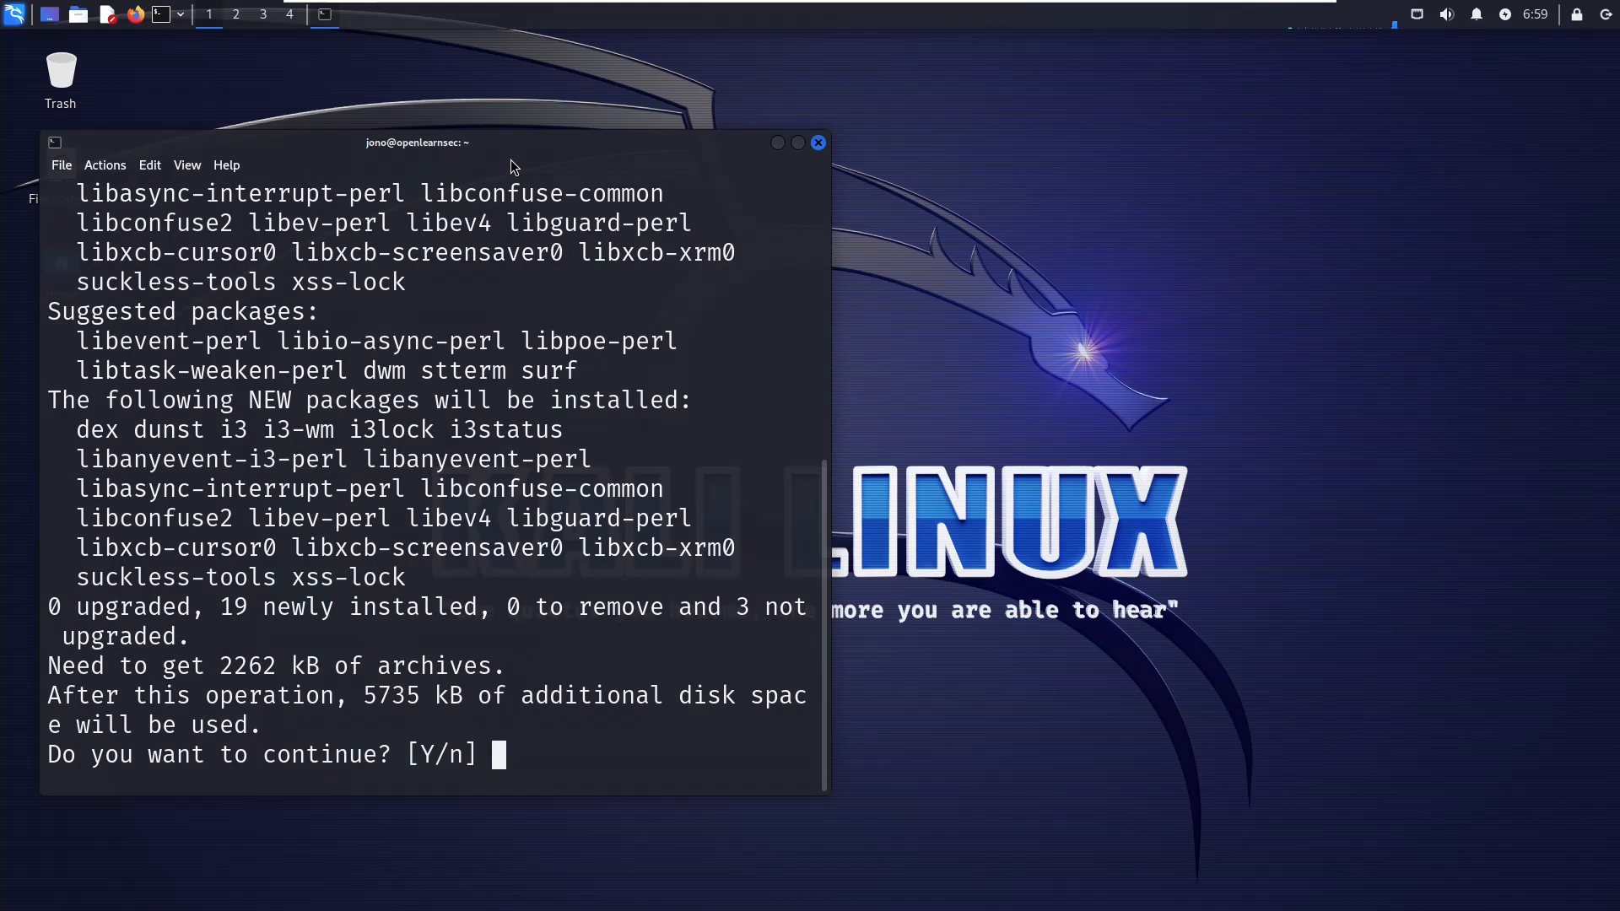
{"action": "key", "text": "Return"}
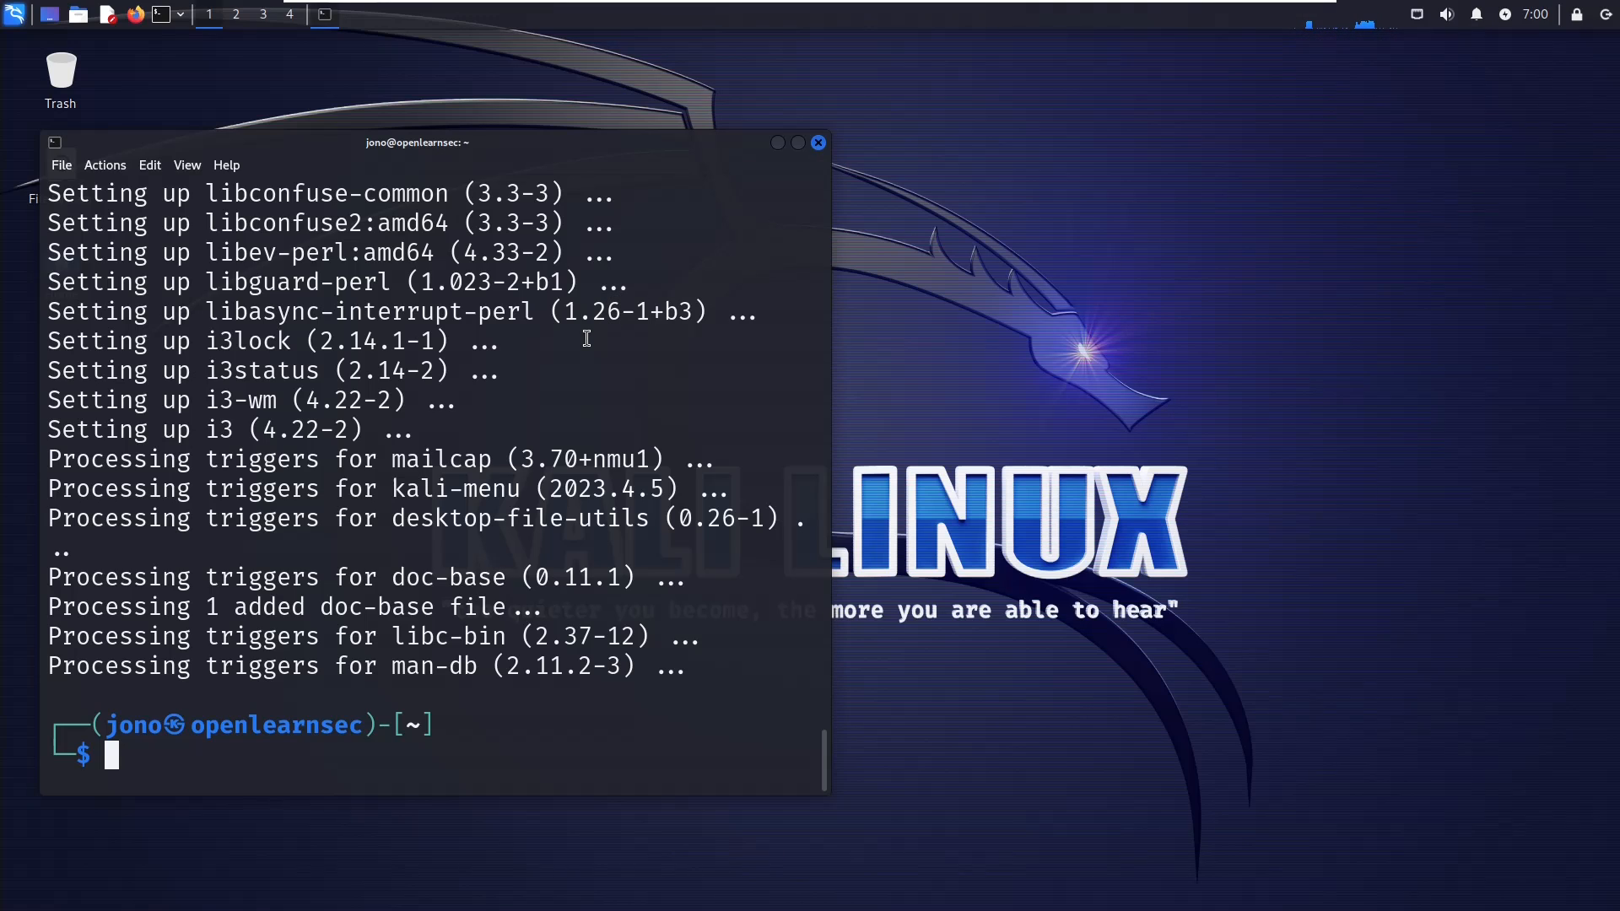
Step: Close the terminal with exit and log out of the desktop session
{"action": "type", "text": "exit"}
{"action": "key", "text": "Return"}
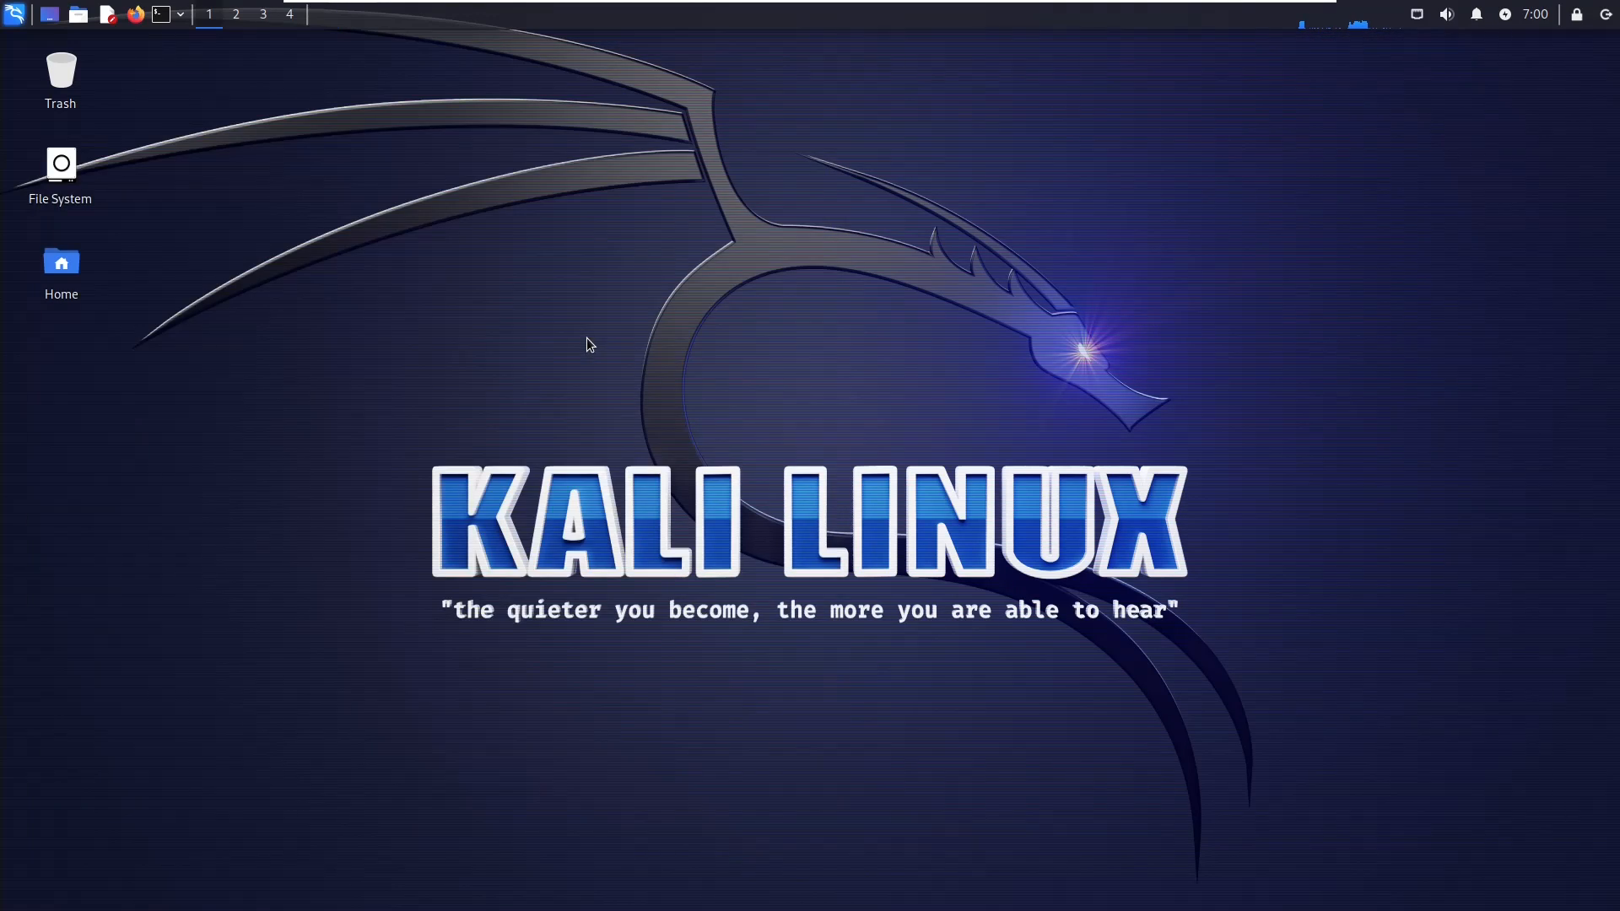
{"action": "left_click", "coordinate": [1605, 13]}
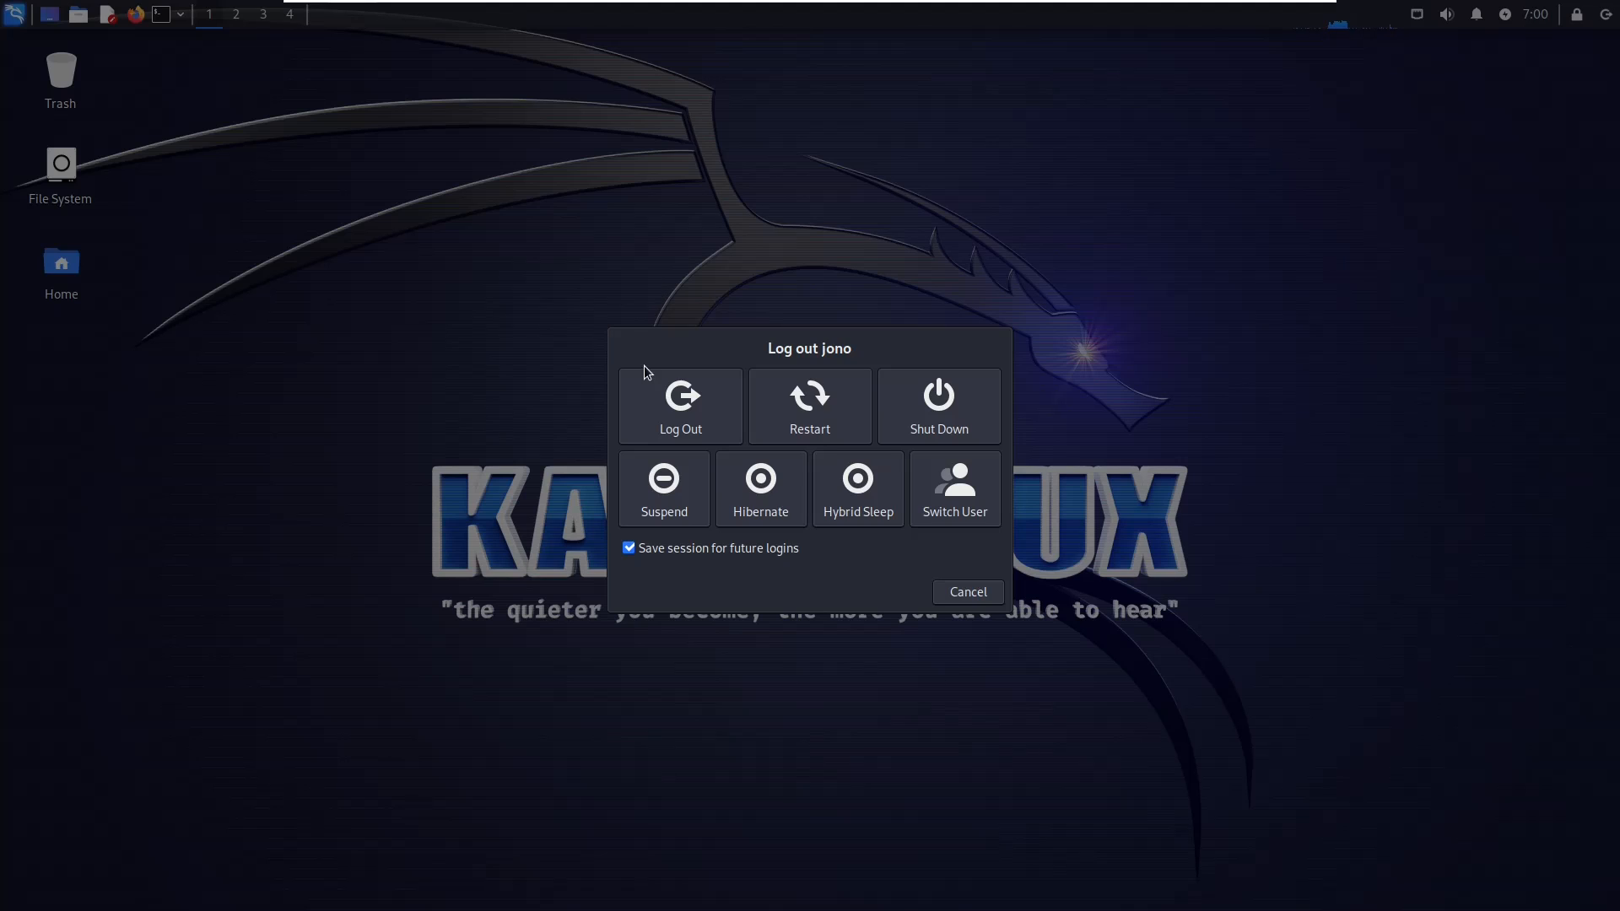
{"action": "left_click", "coordinate": [684, 389]}
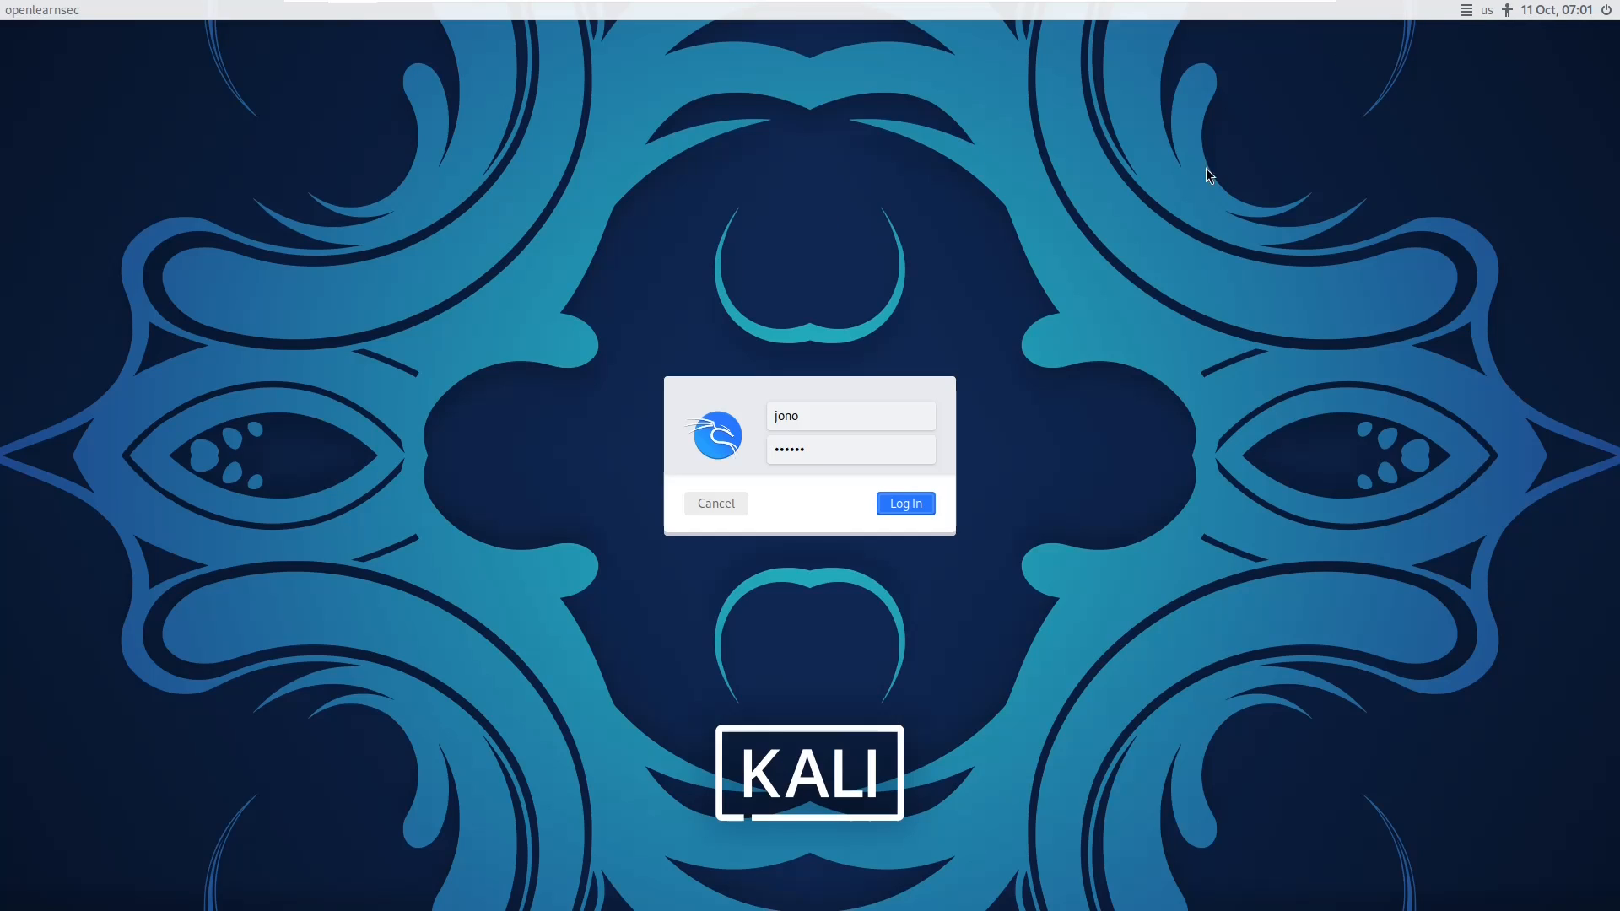
Step: Choose i3 as the session type on the login screen and log in to the account
{"action": "left_click", "coordinate": [1463, 10]}
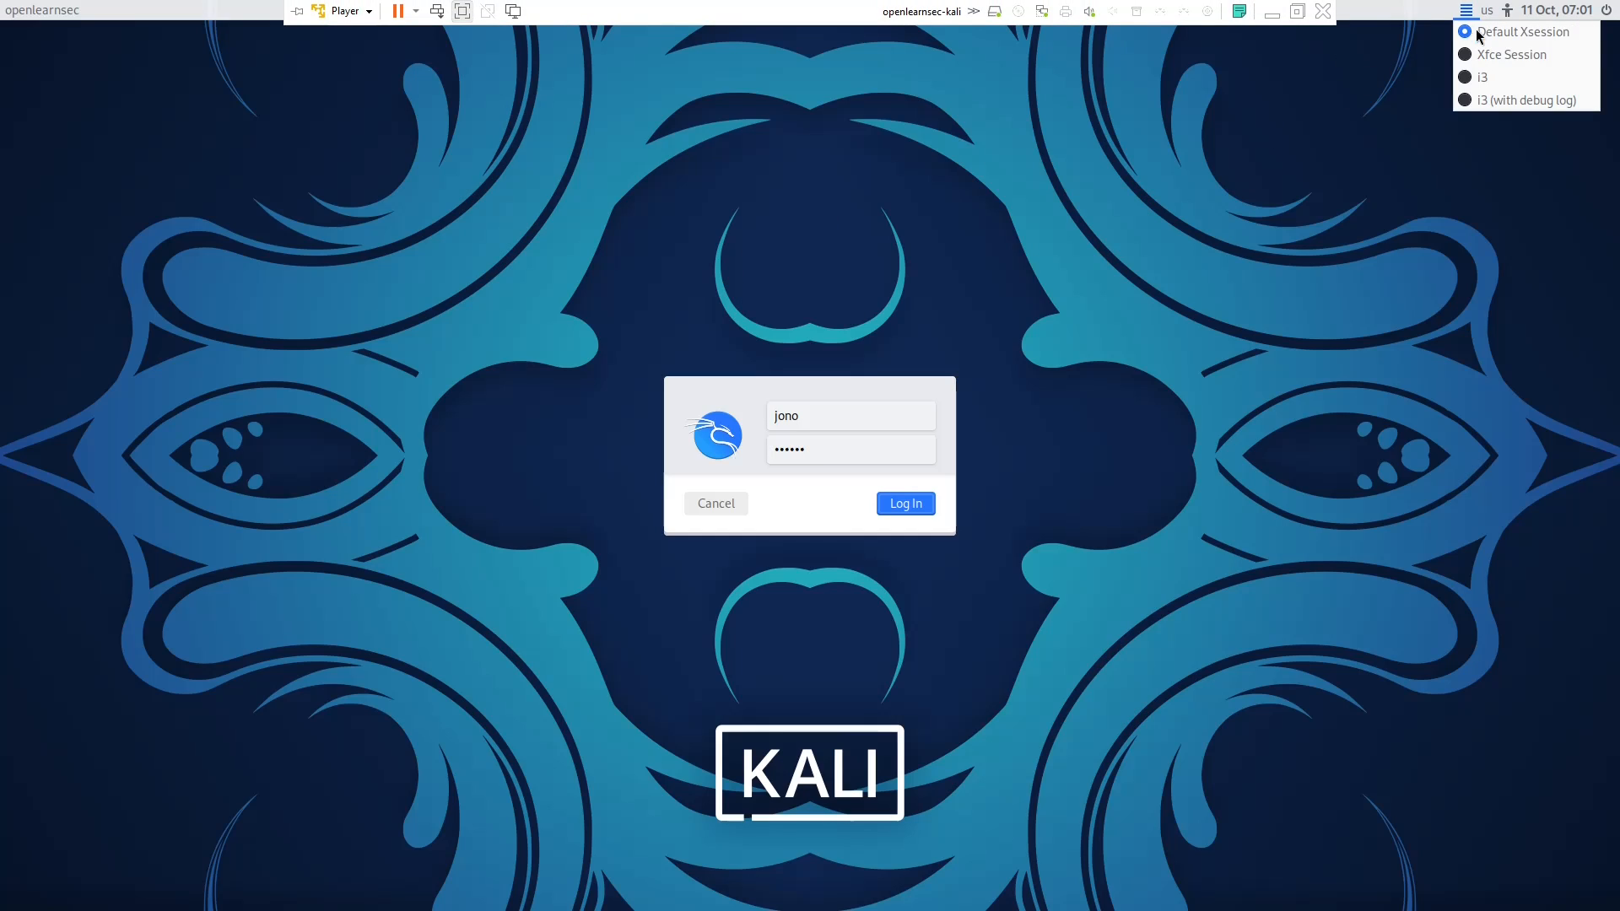
{"action": "left_click", "coordinate": [1490, 62]}
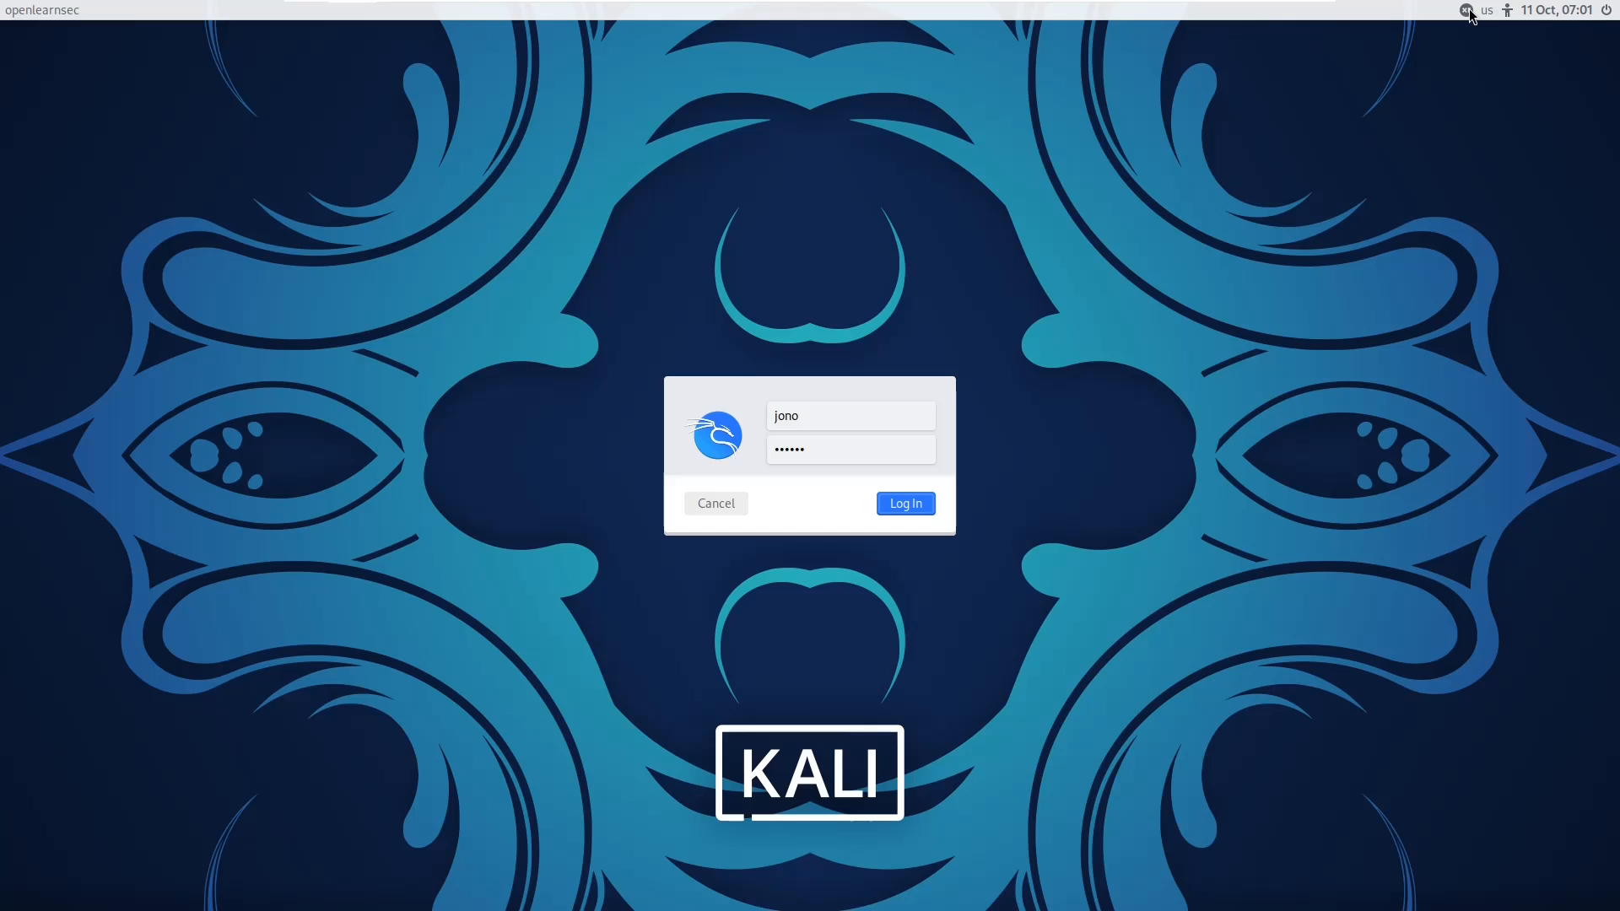
{"action": "left_click", "coordinate": [1466, 11]}
{"action": "left_click", "coordinate": [1477, 77]}
{"action": "left_click", "coordinate": [906, 504]}
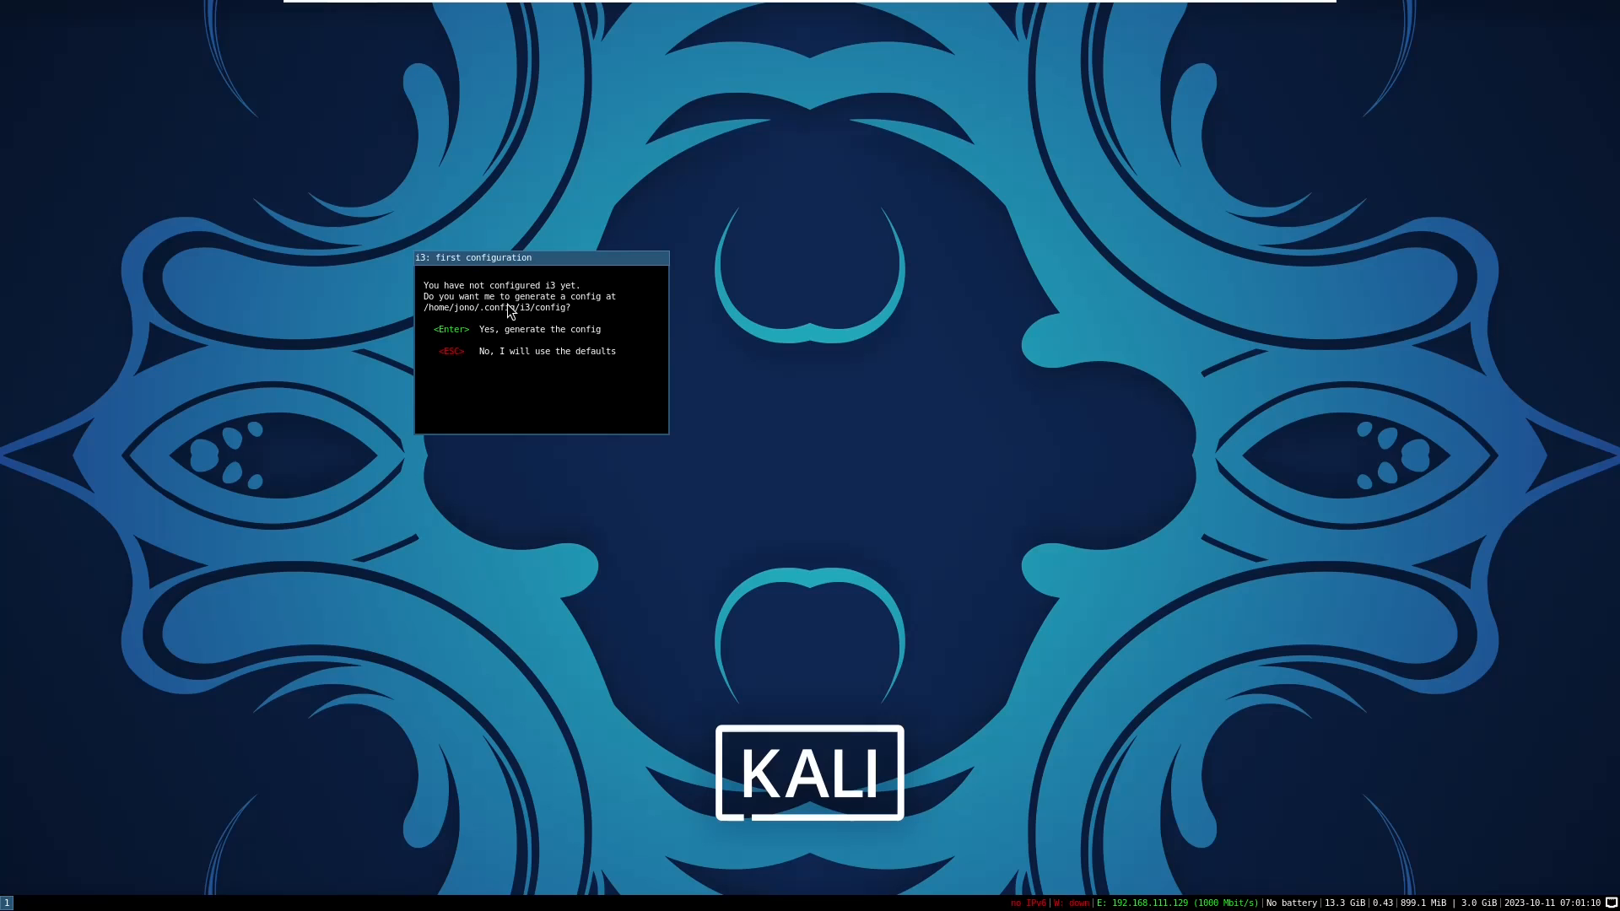
Step: Generate the i3 configuration file with Win as the default modifier
{"action": "key", "text": "Return"}
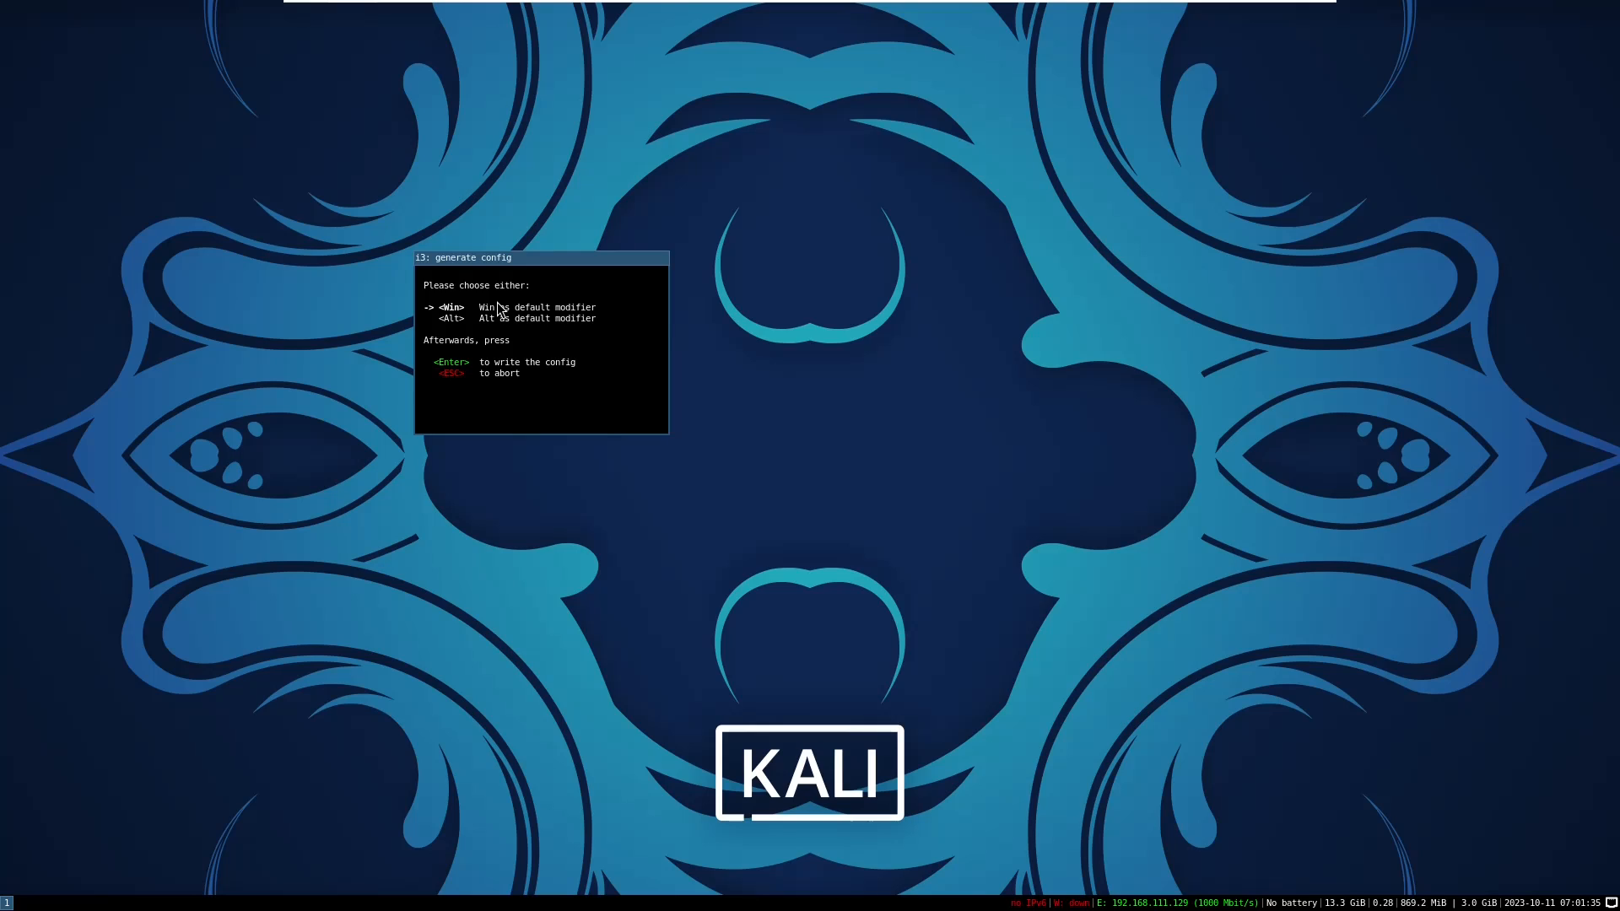
{"action": "key", "text": "Return"}
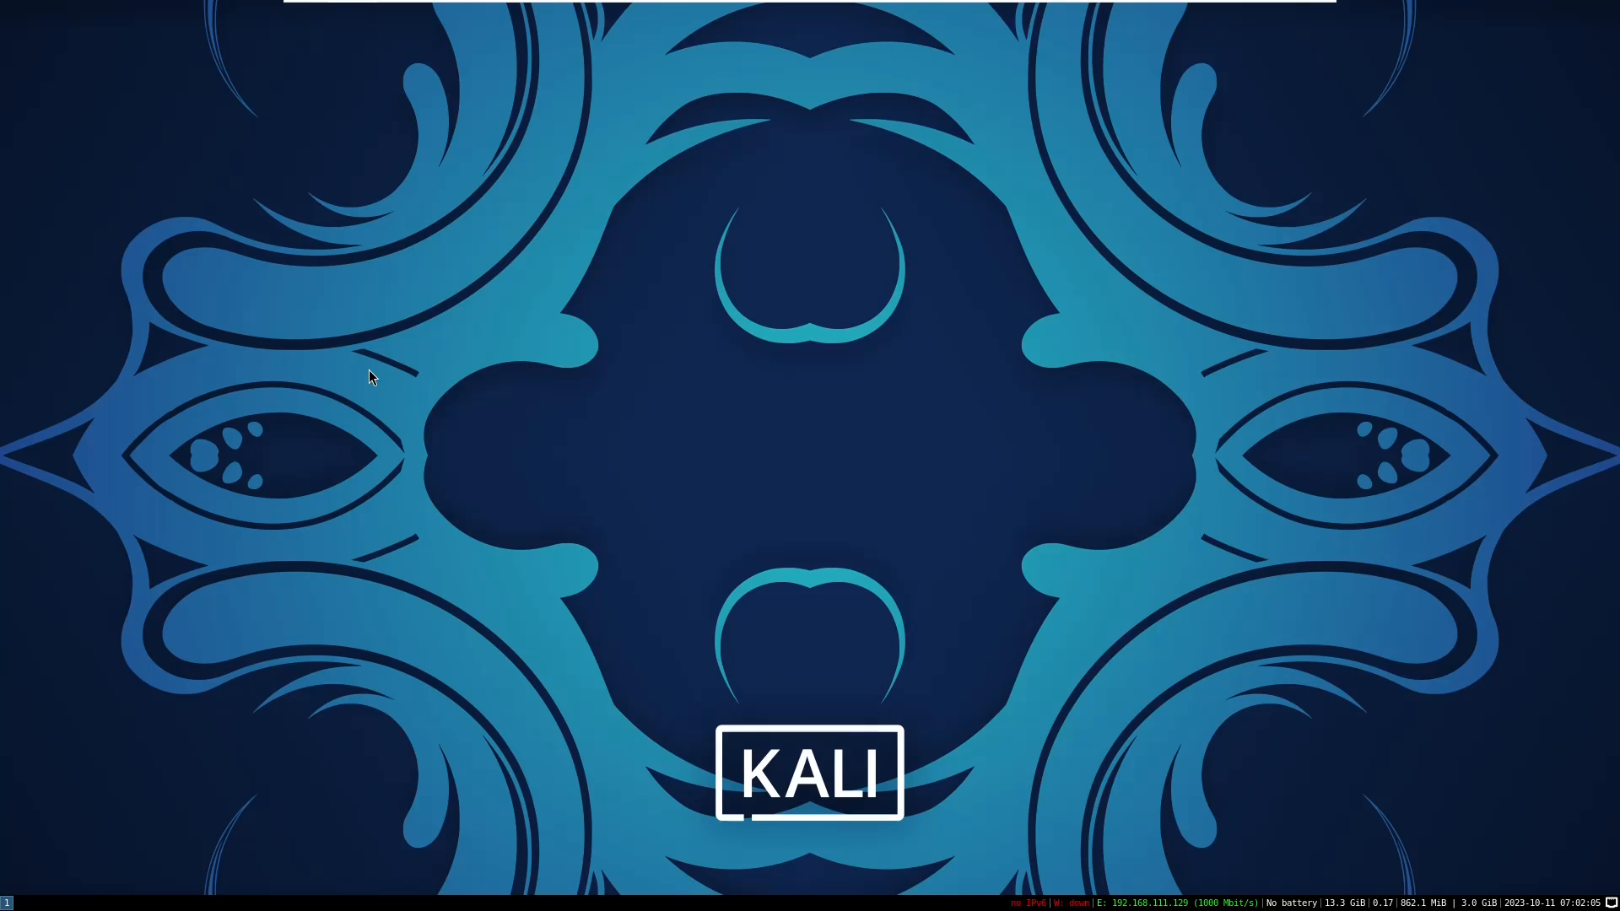
Step: Open two terminals tiled side by side in i3 and return focus to the first one
{"action": "key", "text": "super+Return"}
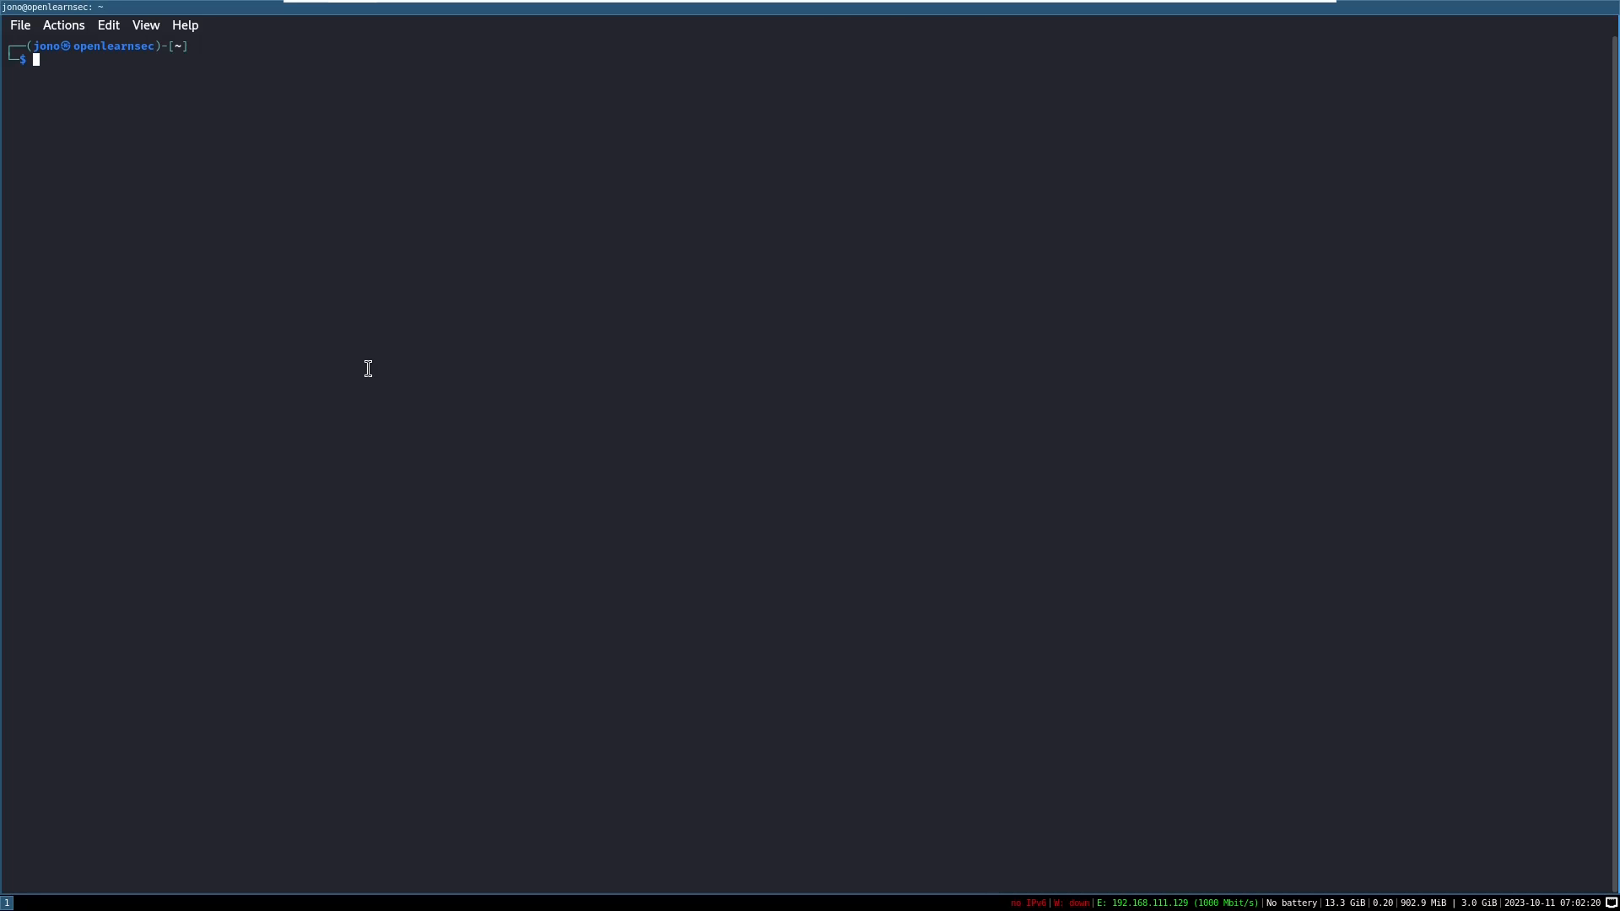
{"action": "key", "text": "super+Return"}
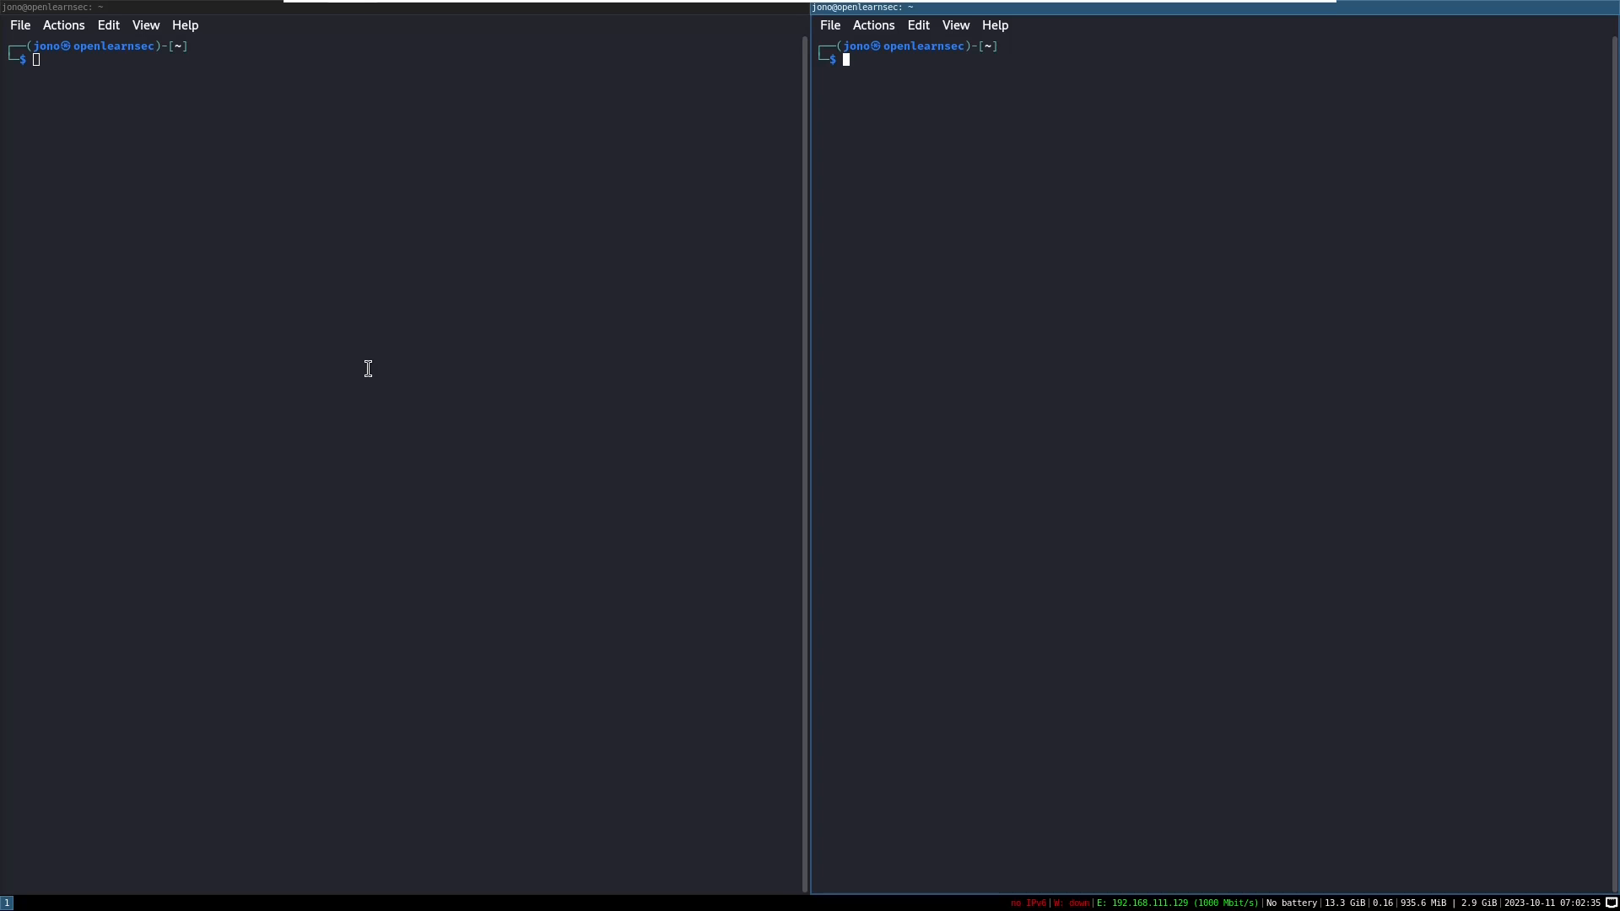
{"action": "left_click", "coordinate": [368, 369]}
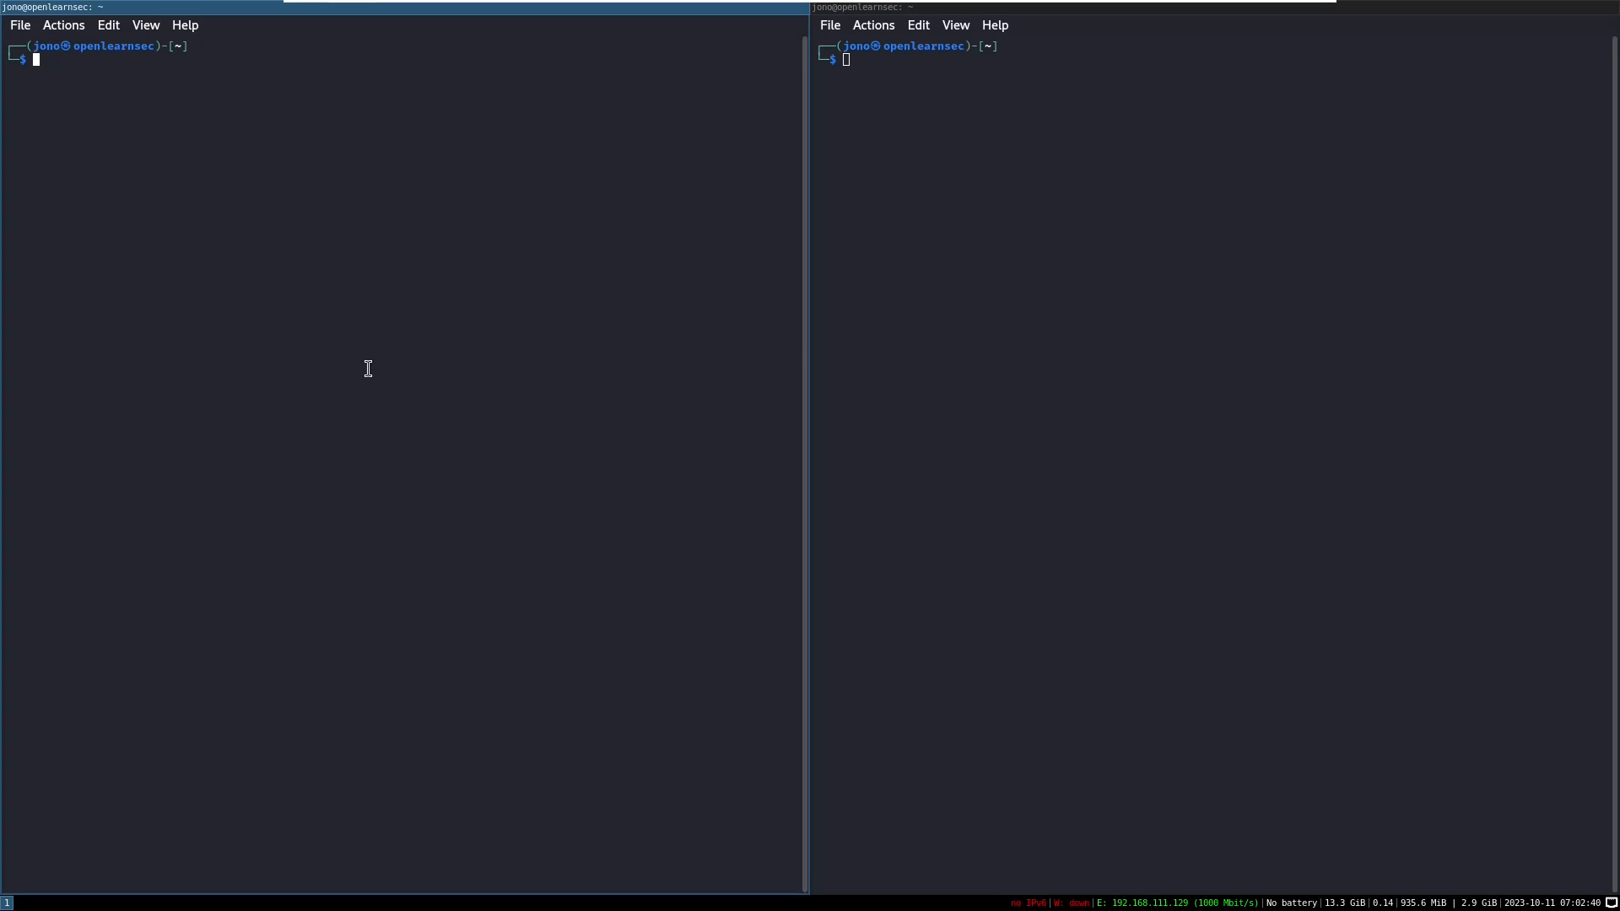
{"action": "left_click", "coordinate": [368, 368]}
Step: Write "shell 2" in the second terminal and "shell 1" in the first one, without running either text
{"action": "key", "text": "super+Right"}
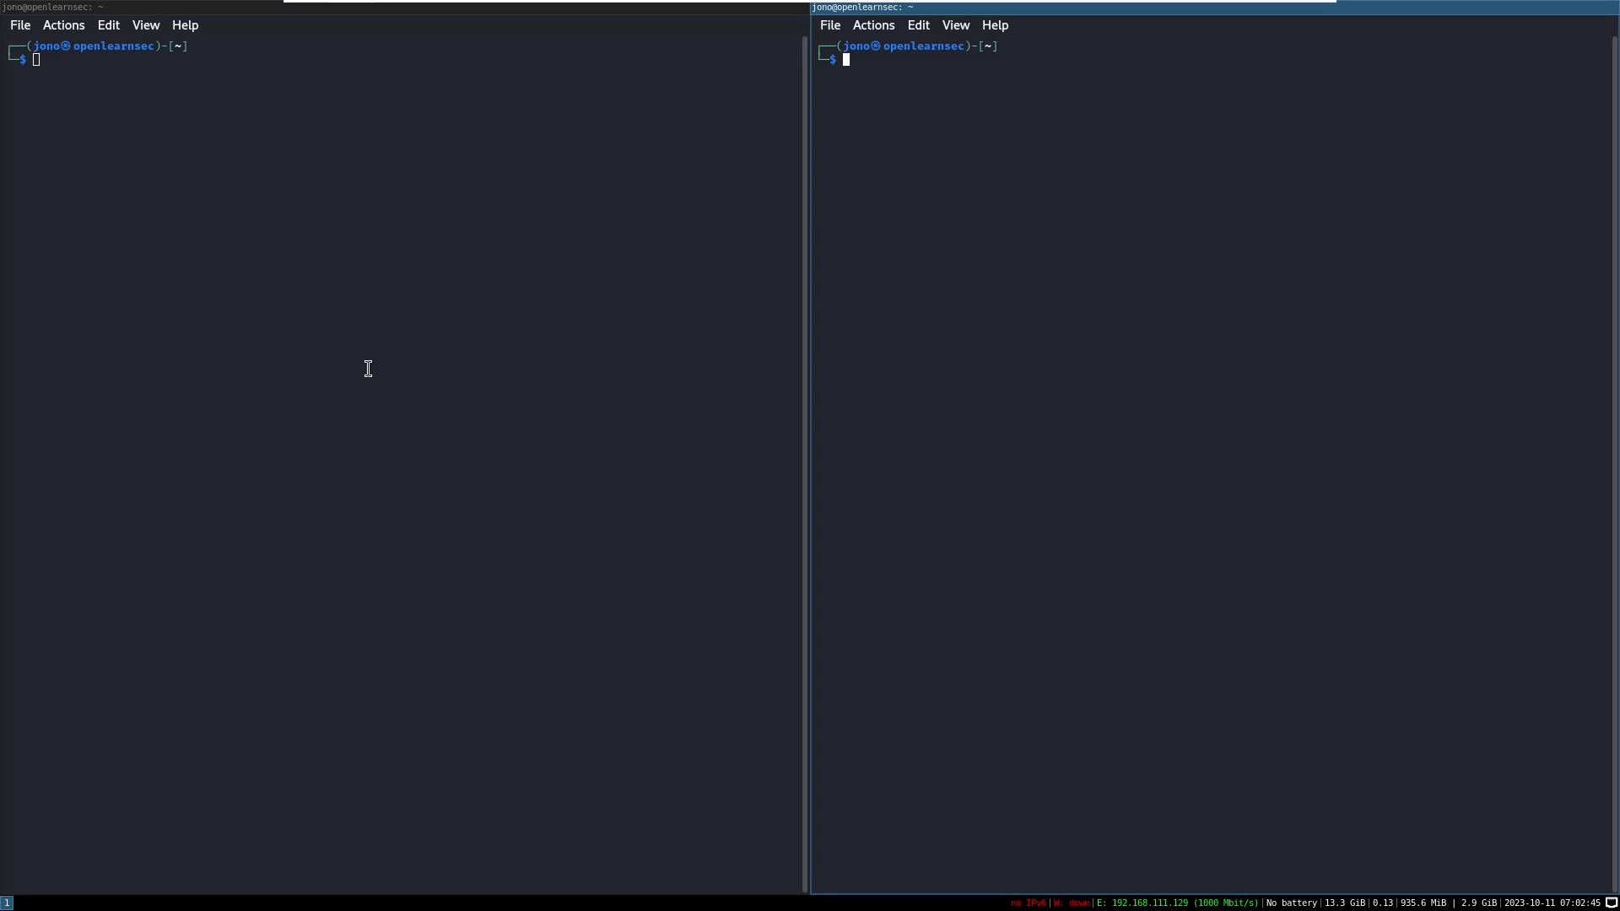
{"action": "type", "text": "shell 2"}
{"action": "key", "text": "super+Left"}
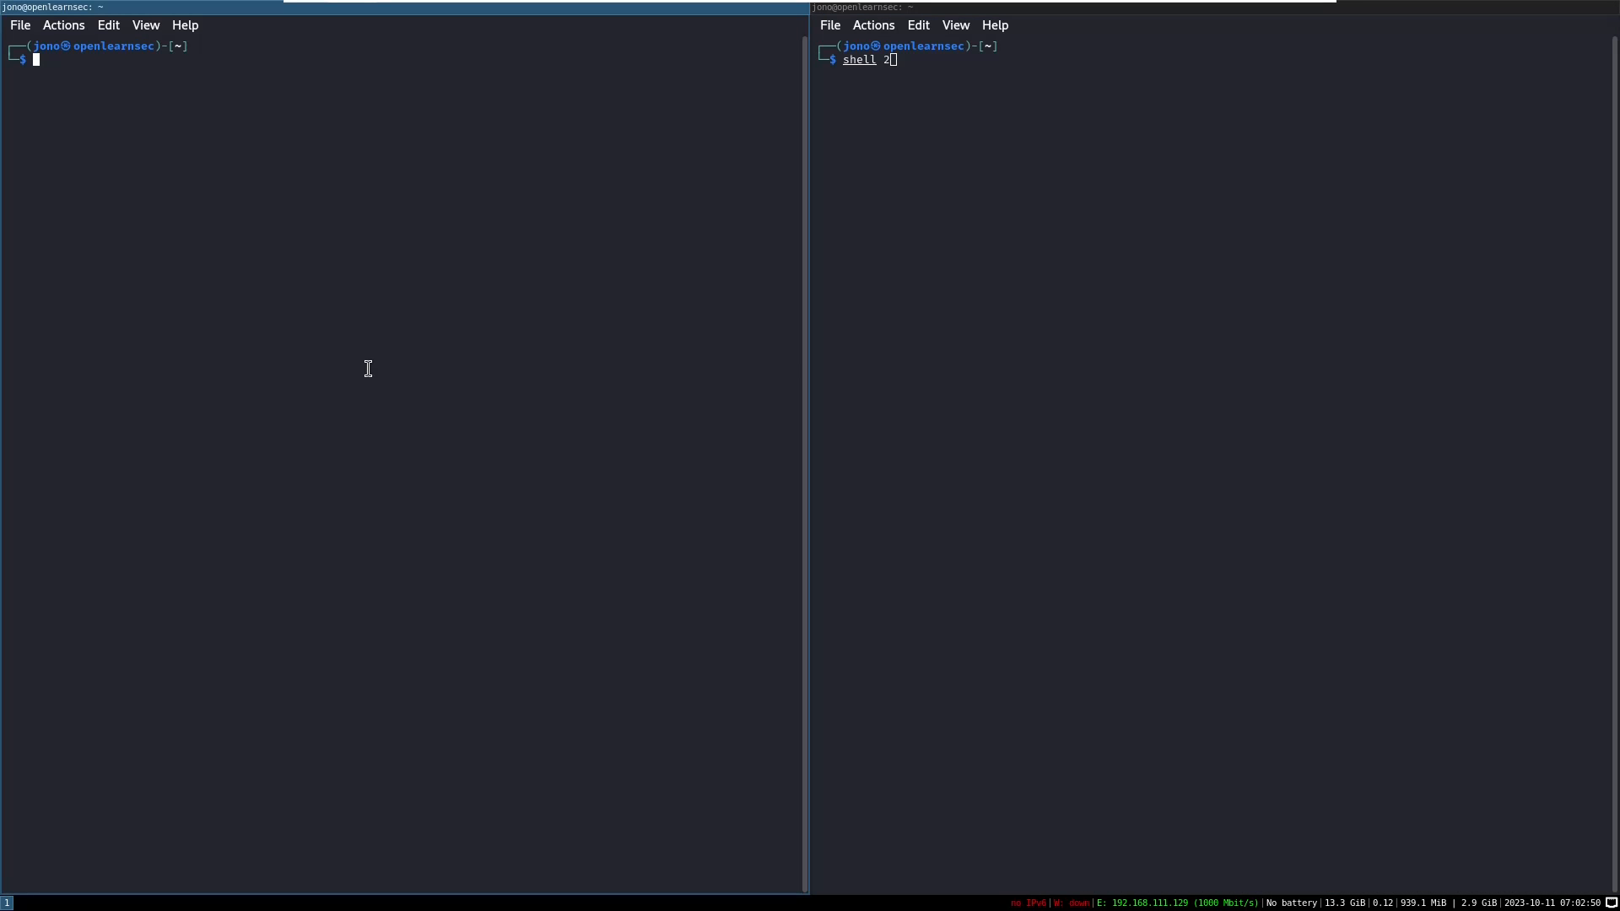
{"action": "type", "text": "shell 1"}
Step: Open four more terminals tiled between the shell 1 and shell 2 terminals
{"action": "key", "text": "super+Return"}
{"action": "key", "text": "super+Return"}
{"action": "key", "text": "super+Return"}
{"action": "key", "text": "super+Return"}
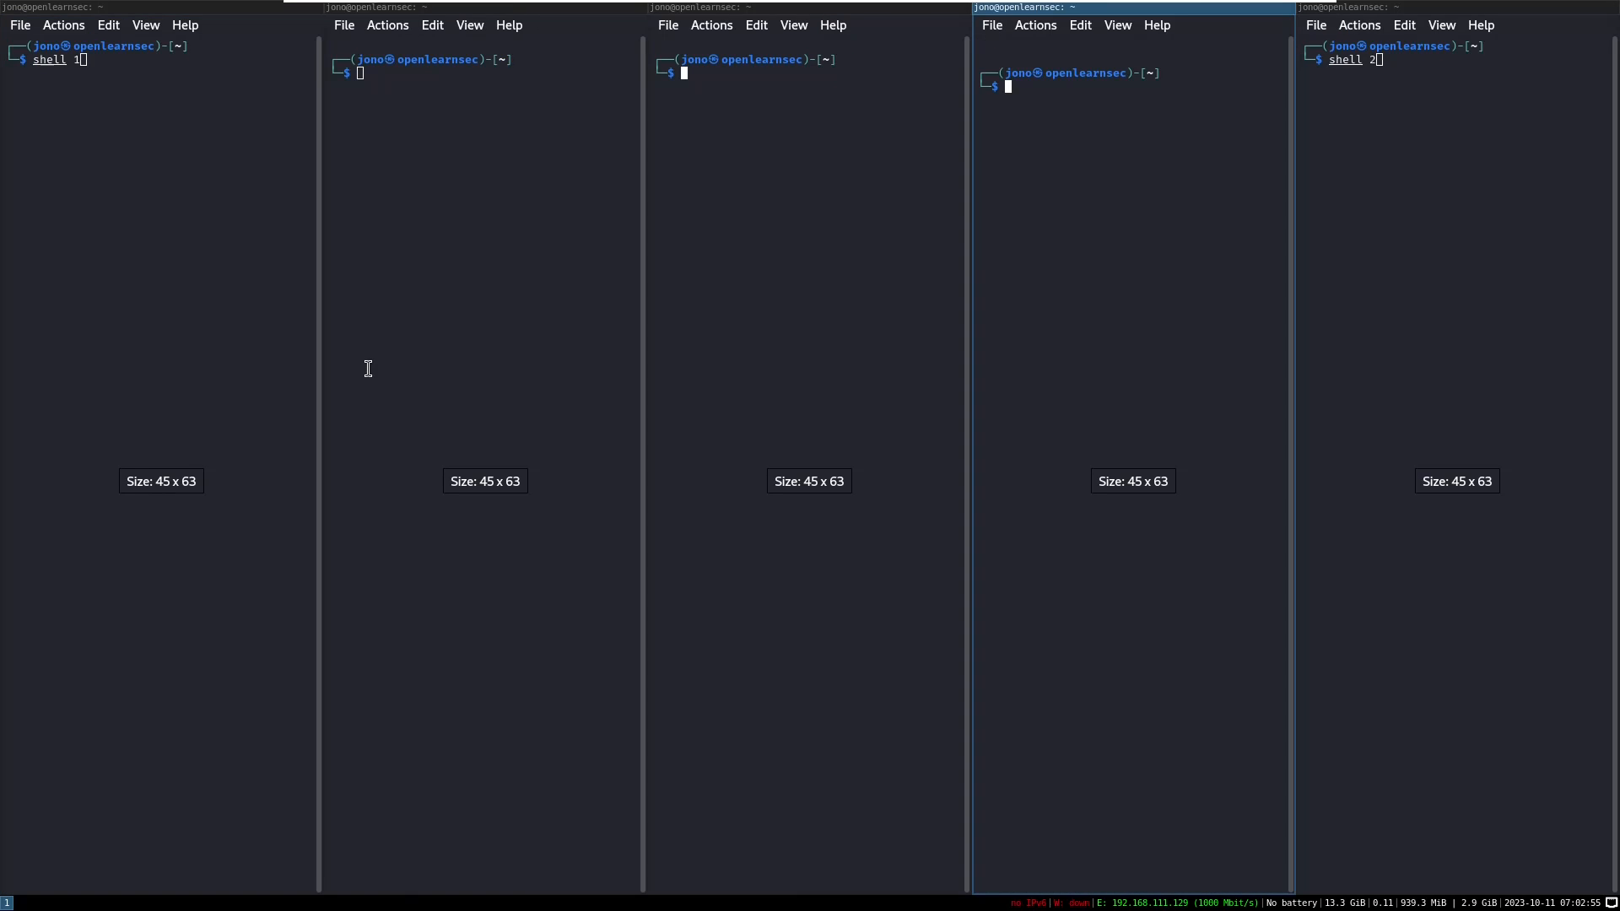
Step: Close the four extra terminals between shell 1 and shell 2 by running exit in each one
{"action": "type", "text": "e"}
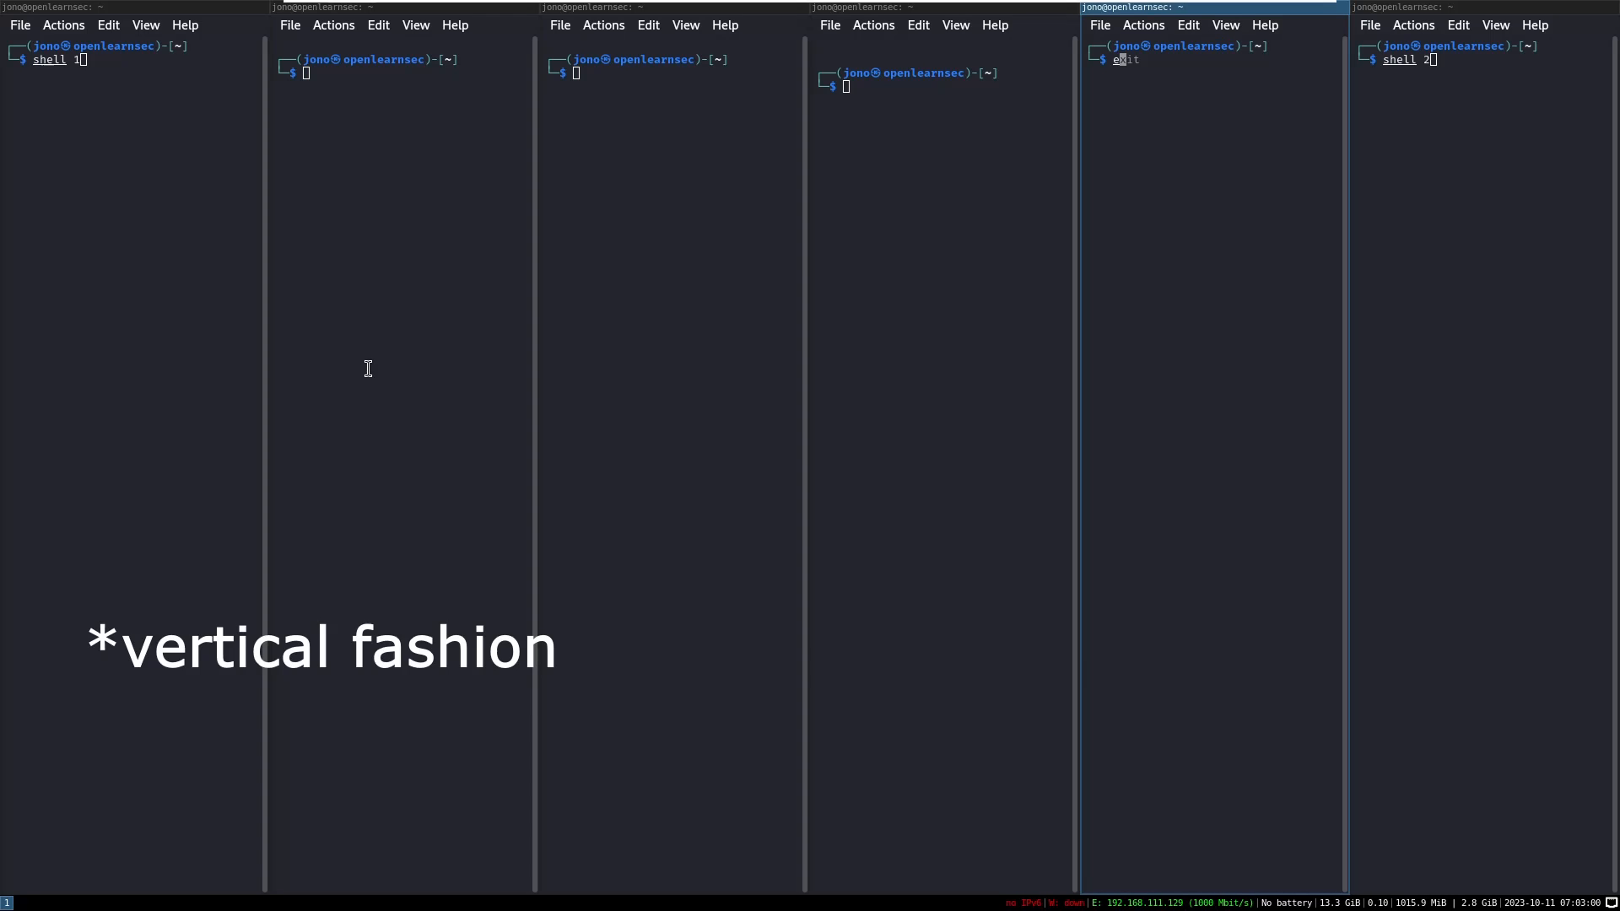
{"action": "type", "text": "xit"}
{"action": "key", "text": "Return"}
{"action": "type", "text": "exit"}
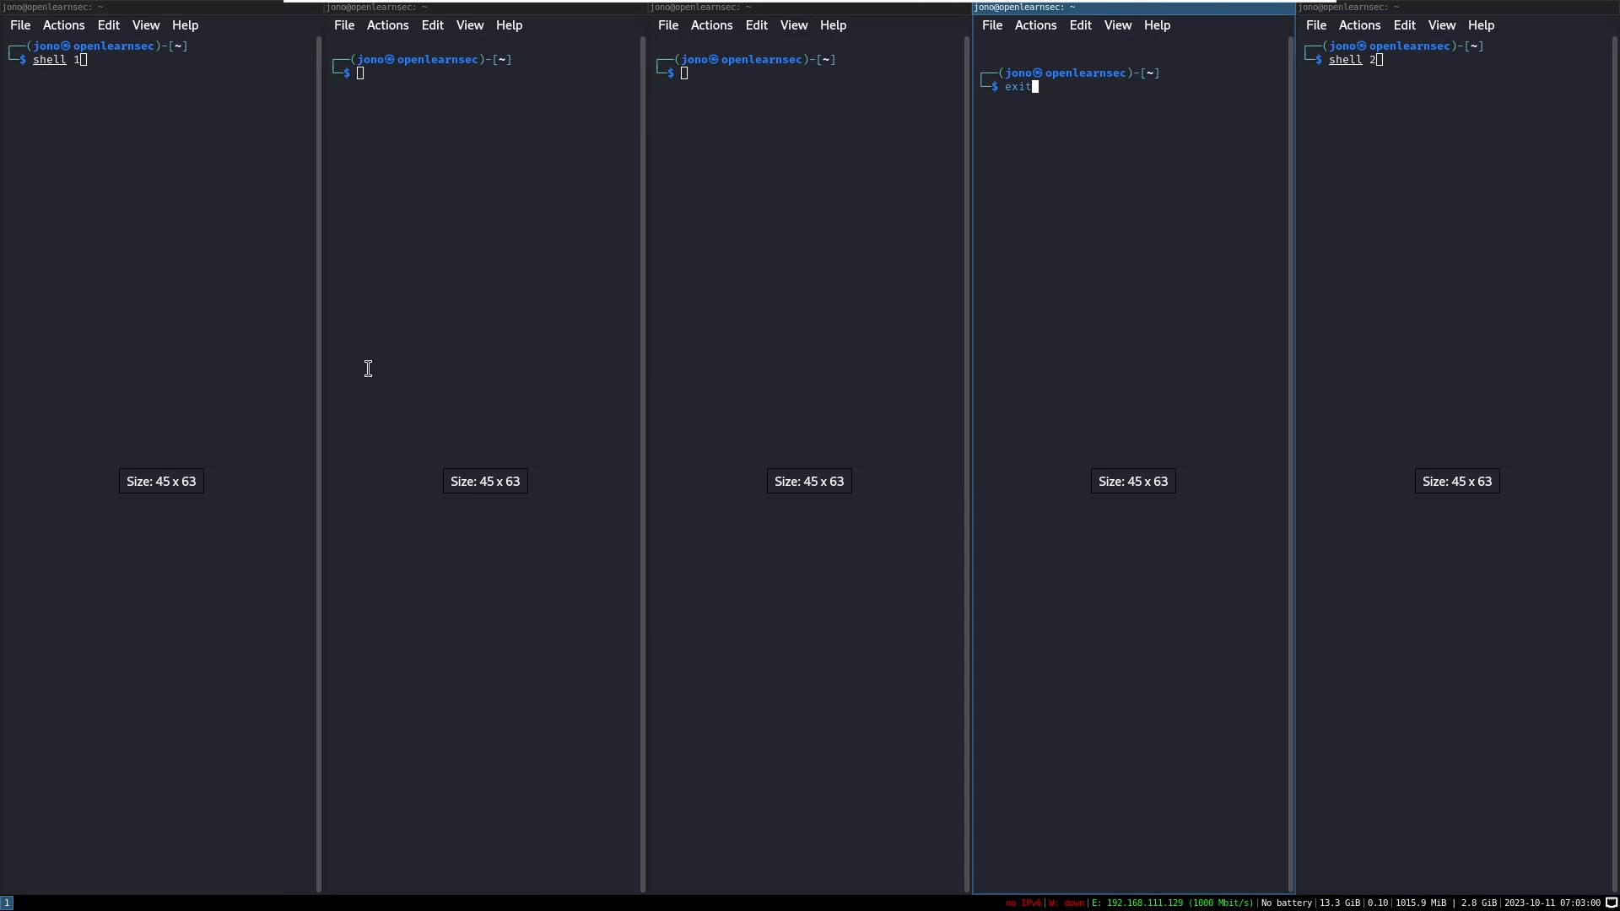
{"action": "key", "text": "Return"}
{"action": "type", "text": "exit"}
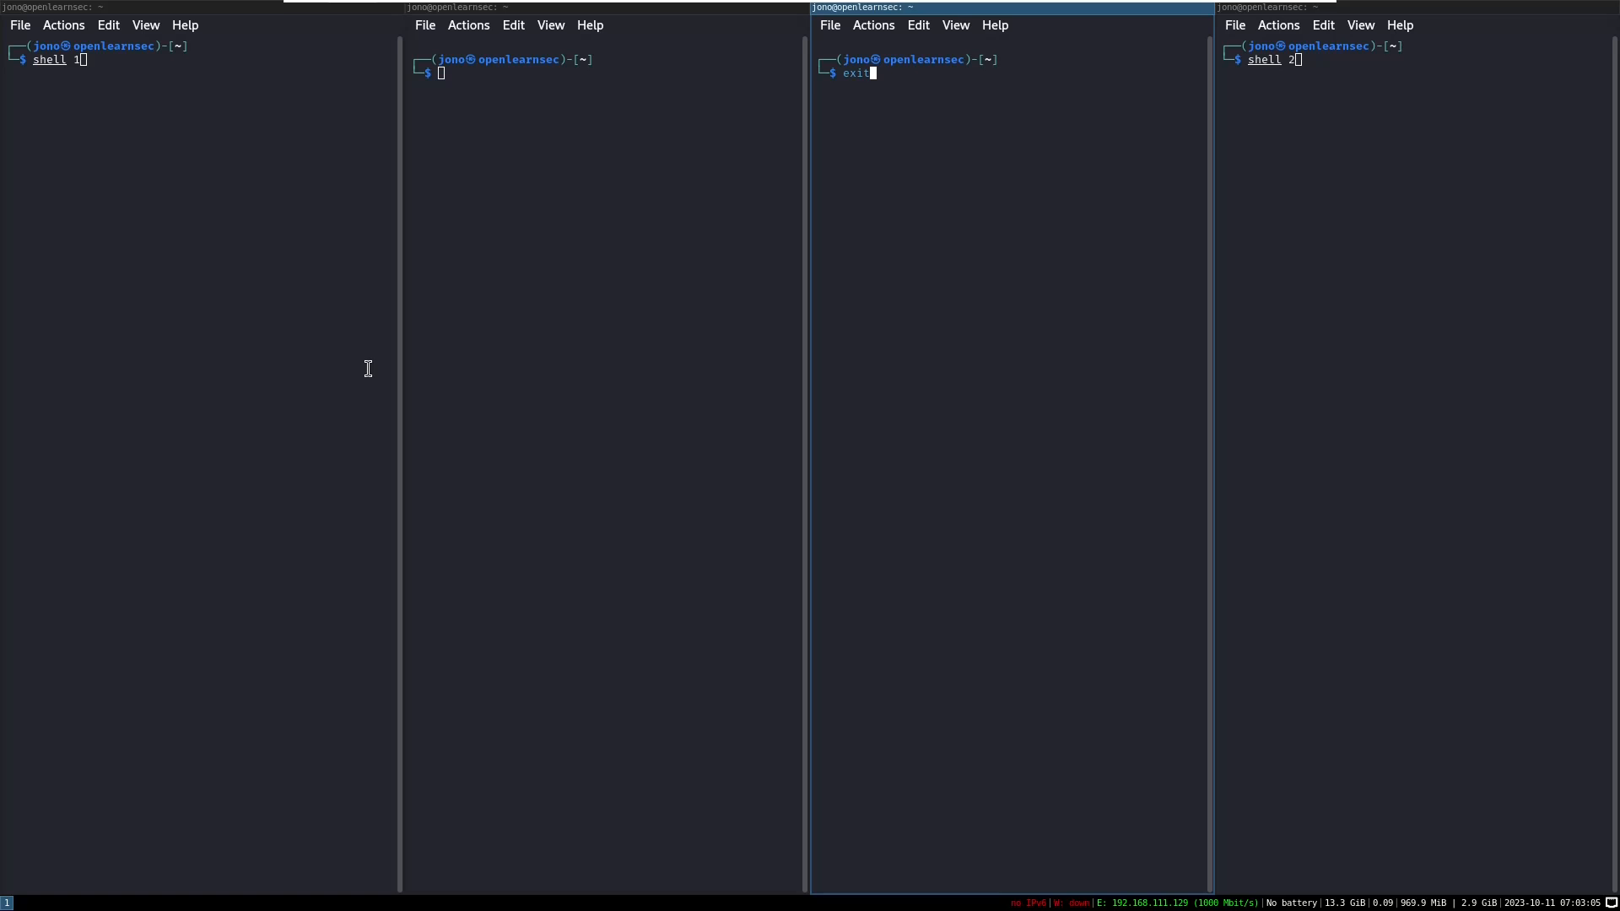
{"action": "key", "text": "Return"}
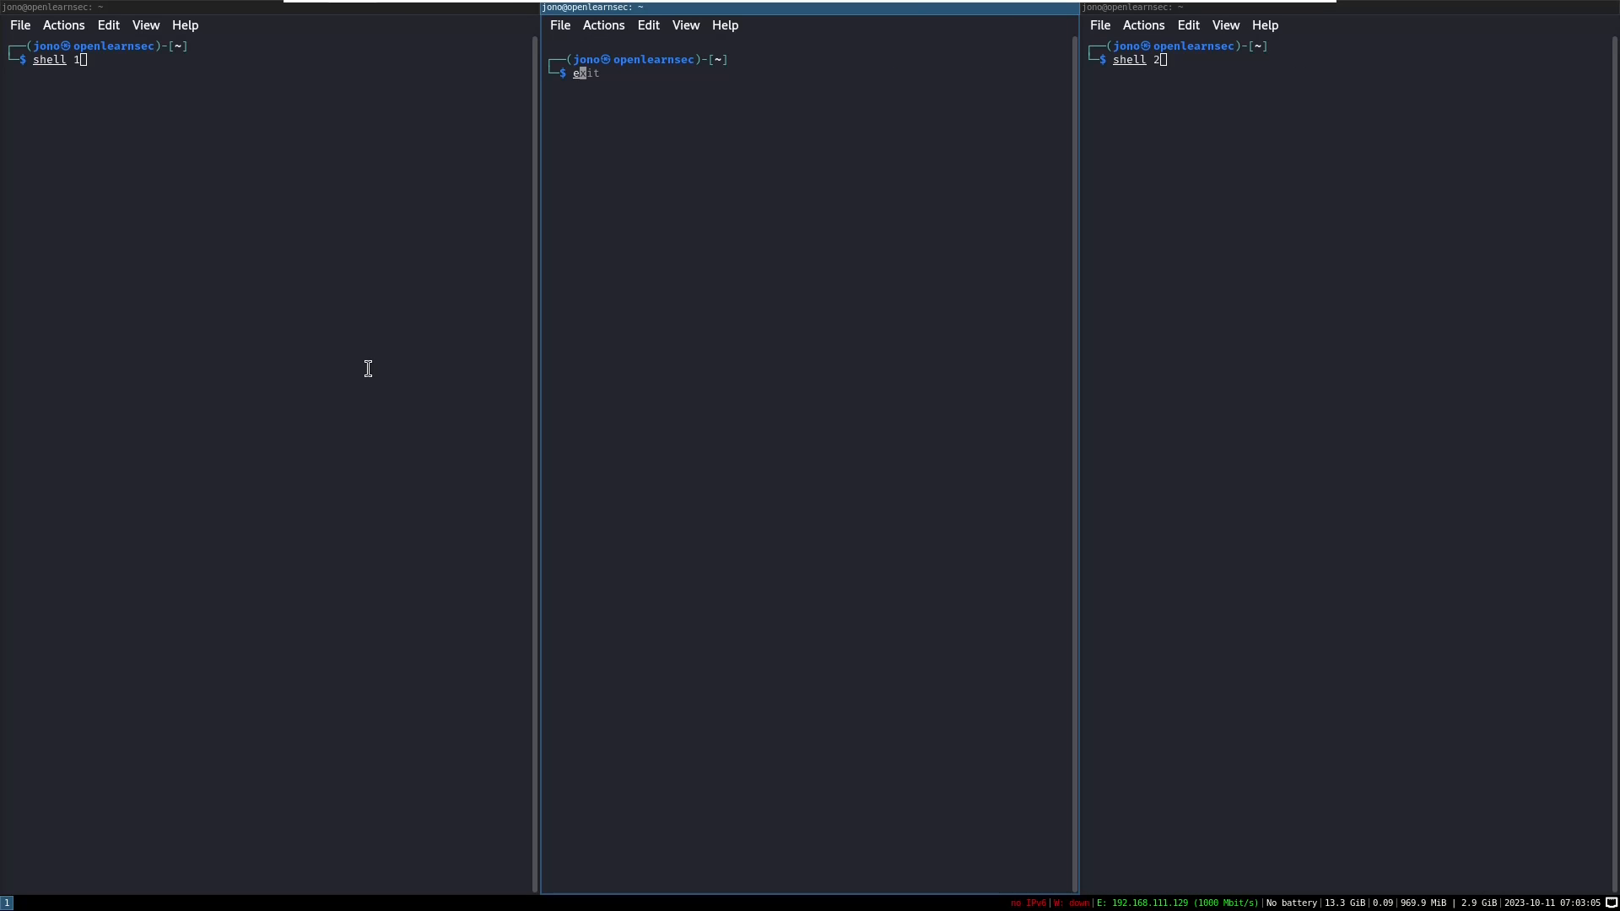
{"action": "type", "text": "exit"}
{"action": "key", "text": "Return"}
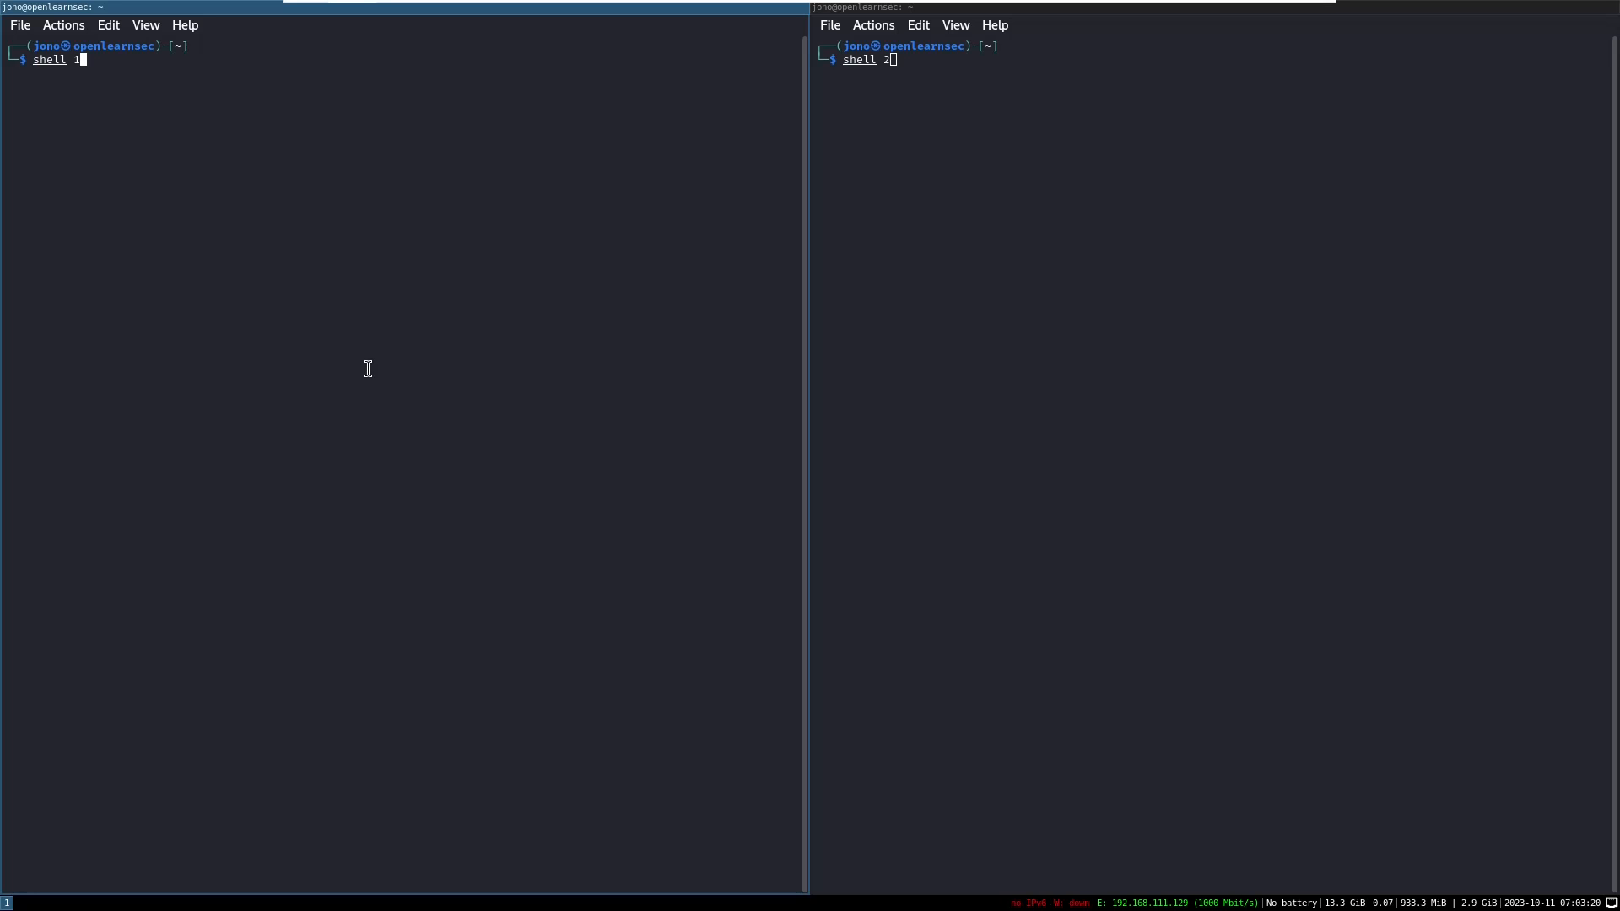
Step: Open one more terminal beside shell 1 and close it again with exit
{"action": "key", "text": "super+Return"}
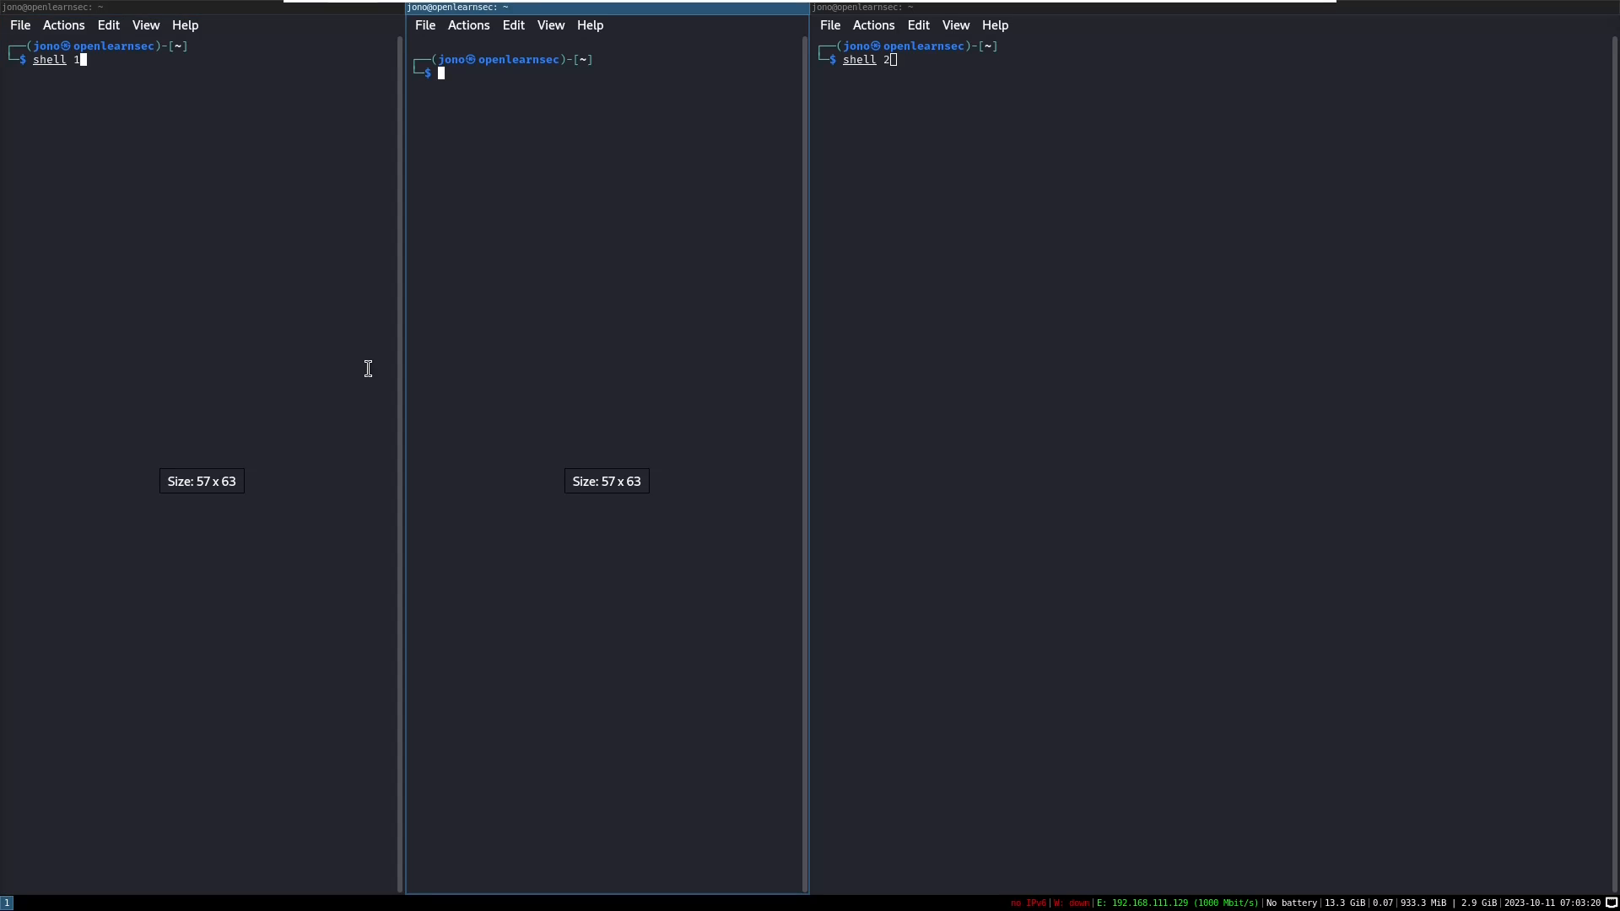
{"action": "type", "text": "exit"}
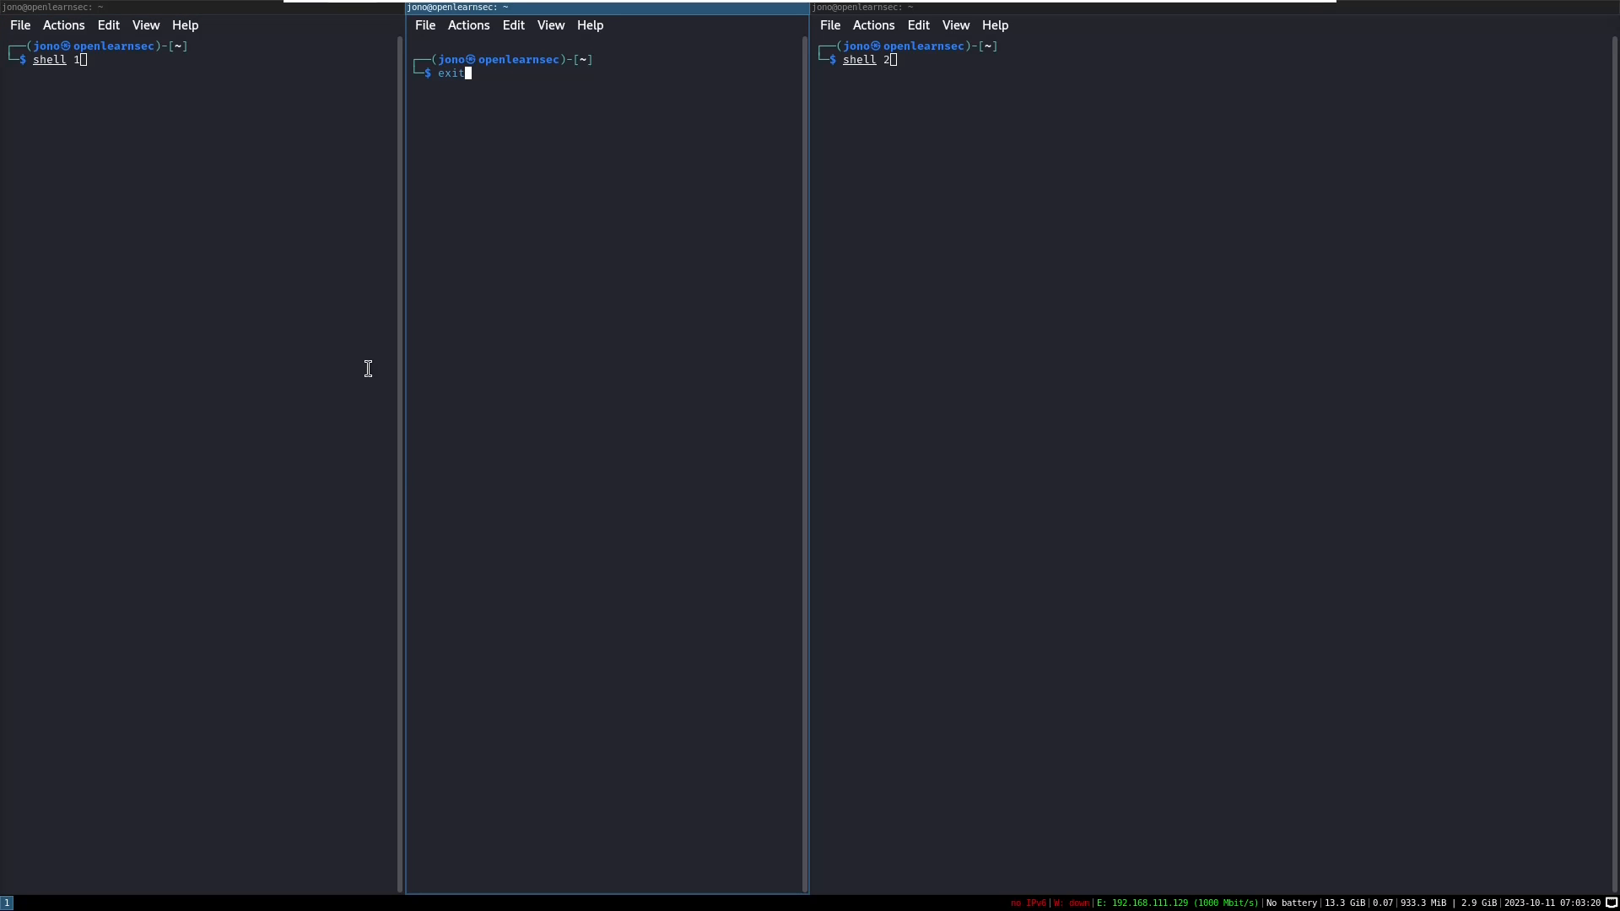
{"action": "key", "text": "Return"}
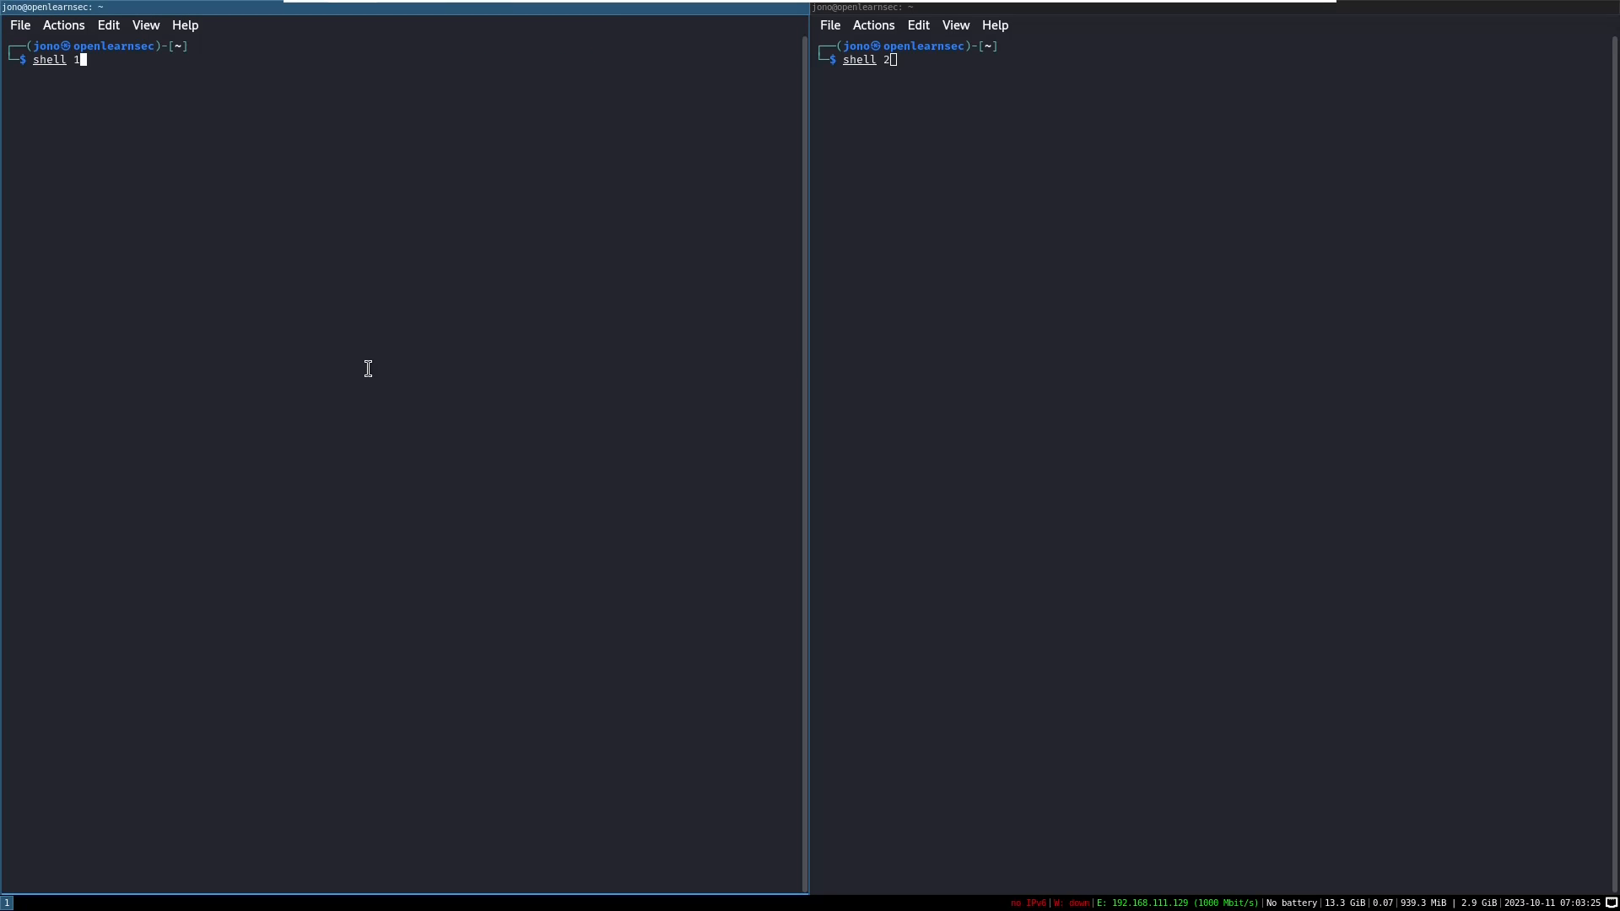
Step: Open a terminal below shell 1 in a vertical split and move the focus around the three terminals, ending on shell 2
{"action": "key", "text": "super+Return"}
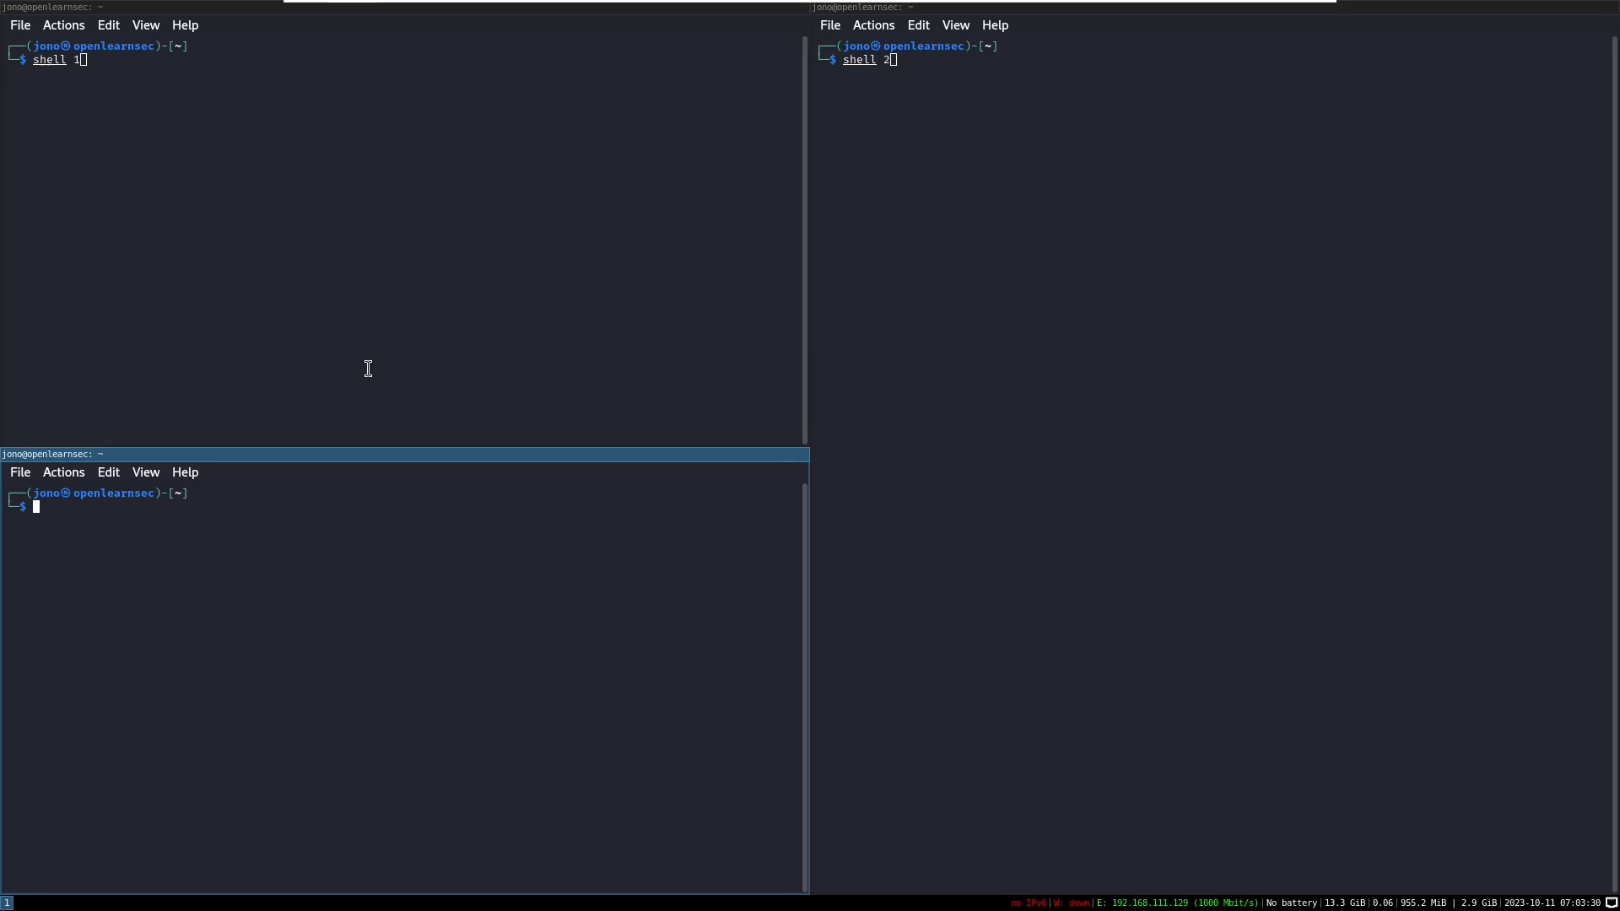
{"action": "left_click", "coordinate": [333, 228]}
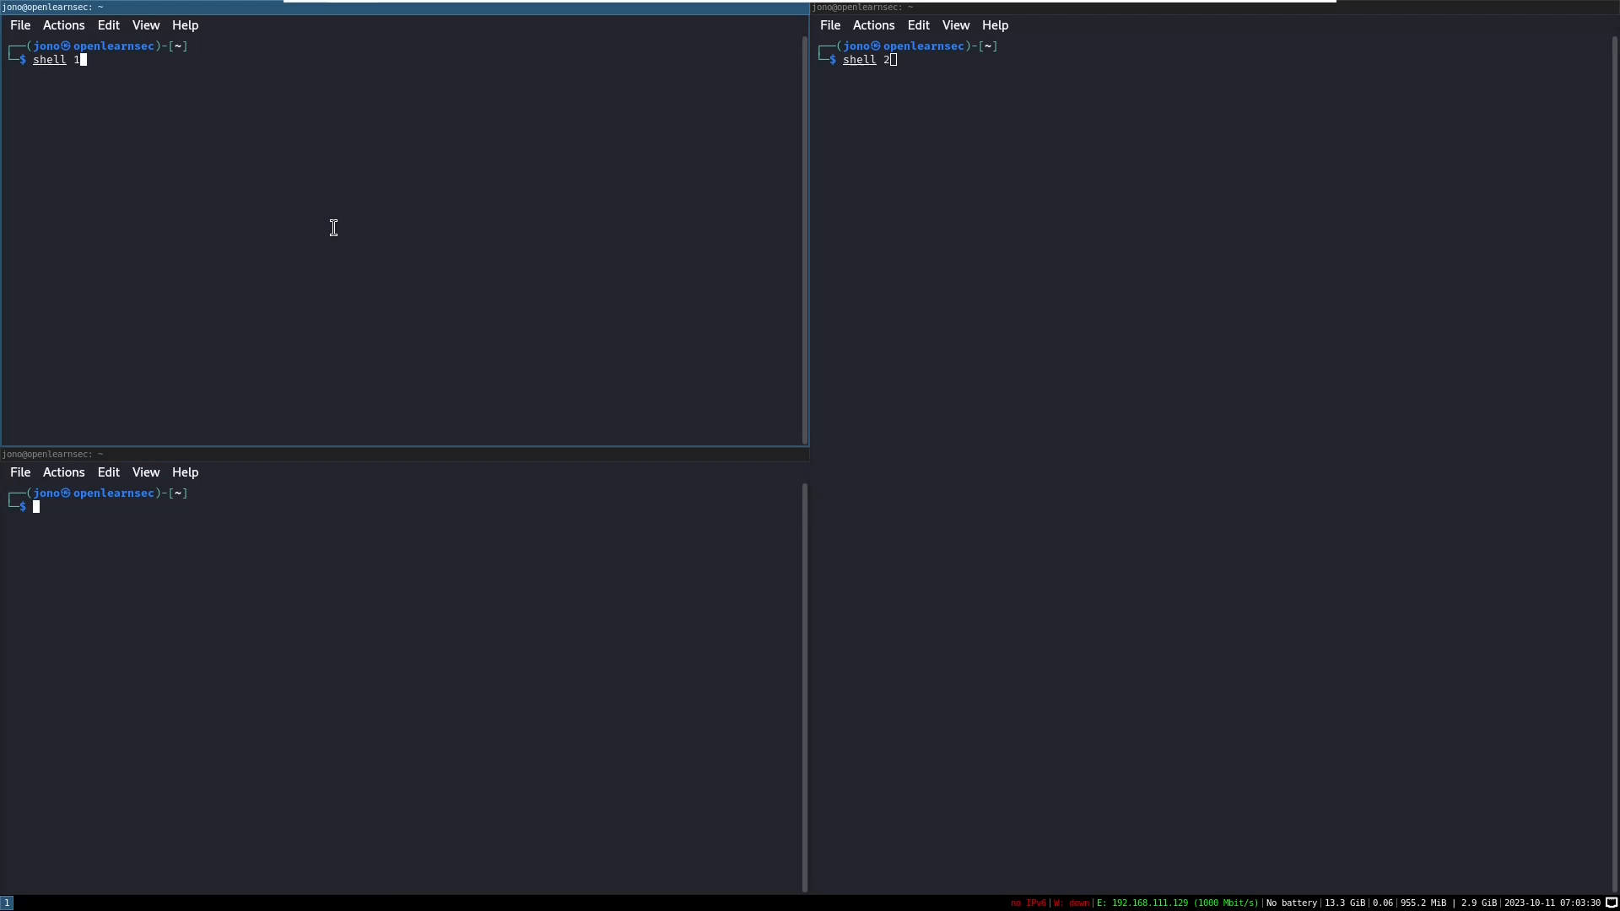
{"action": "key", "text": "super+Down"}
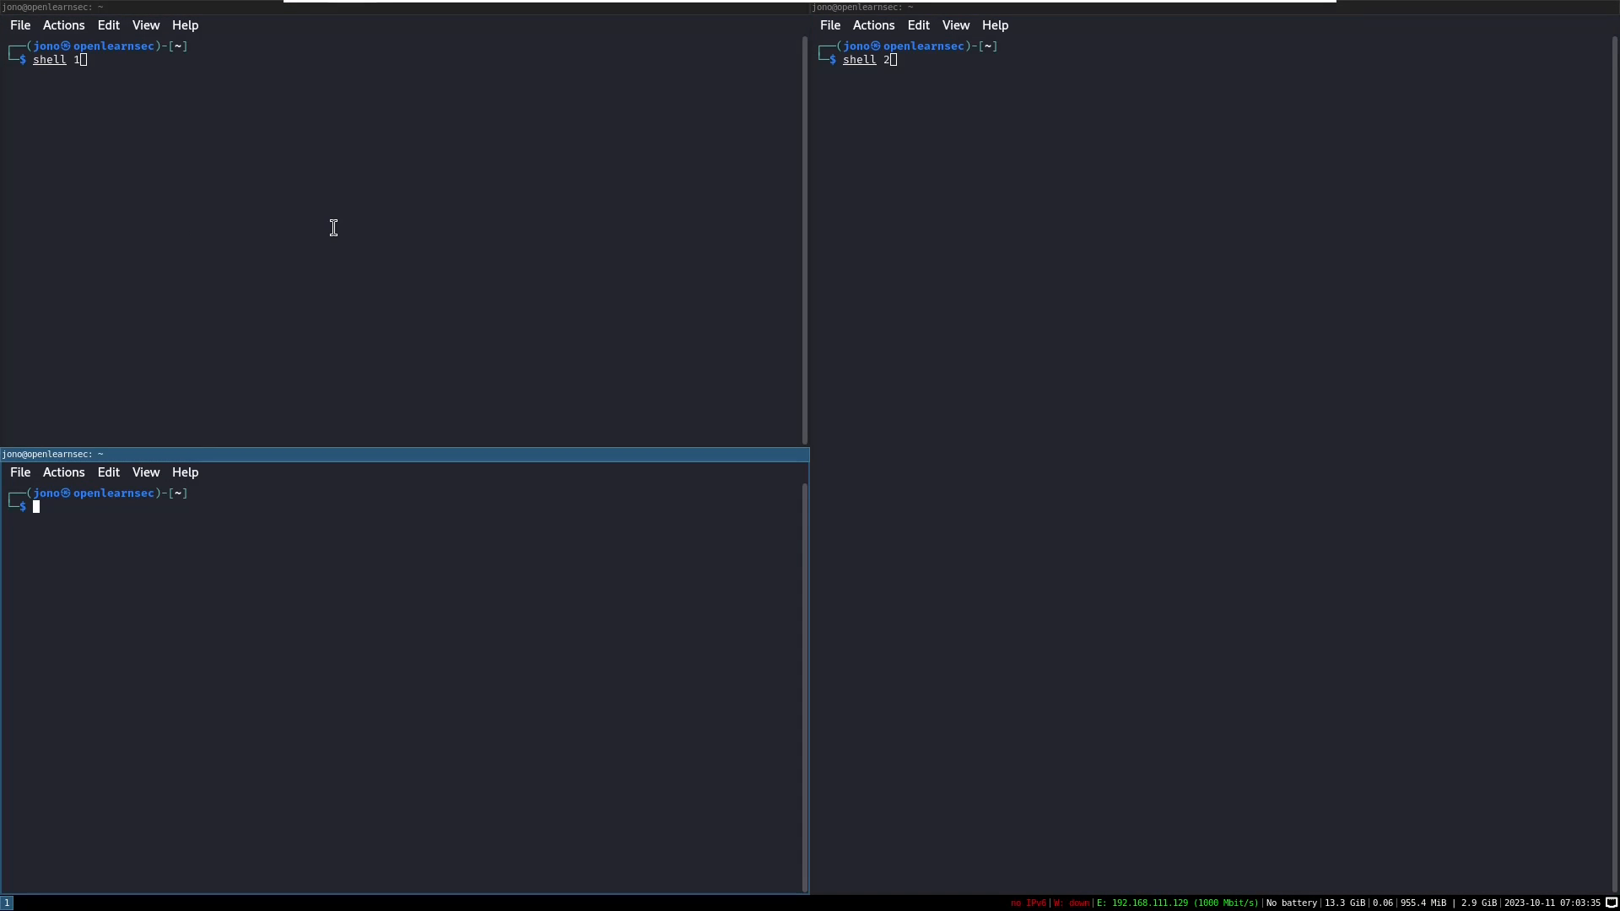
{"action": "key", "text": "super+Up"}
{"action": "key", "text": "super+Right"}
{"action": "key", "text": "super+Left"}
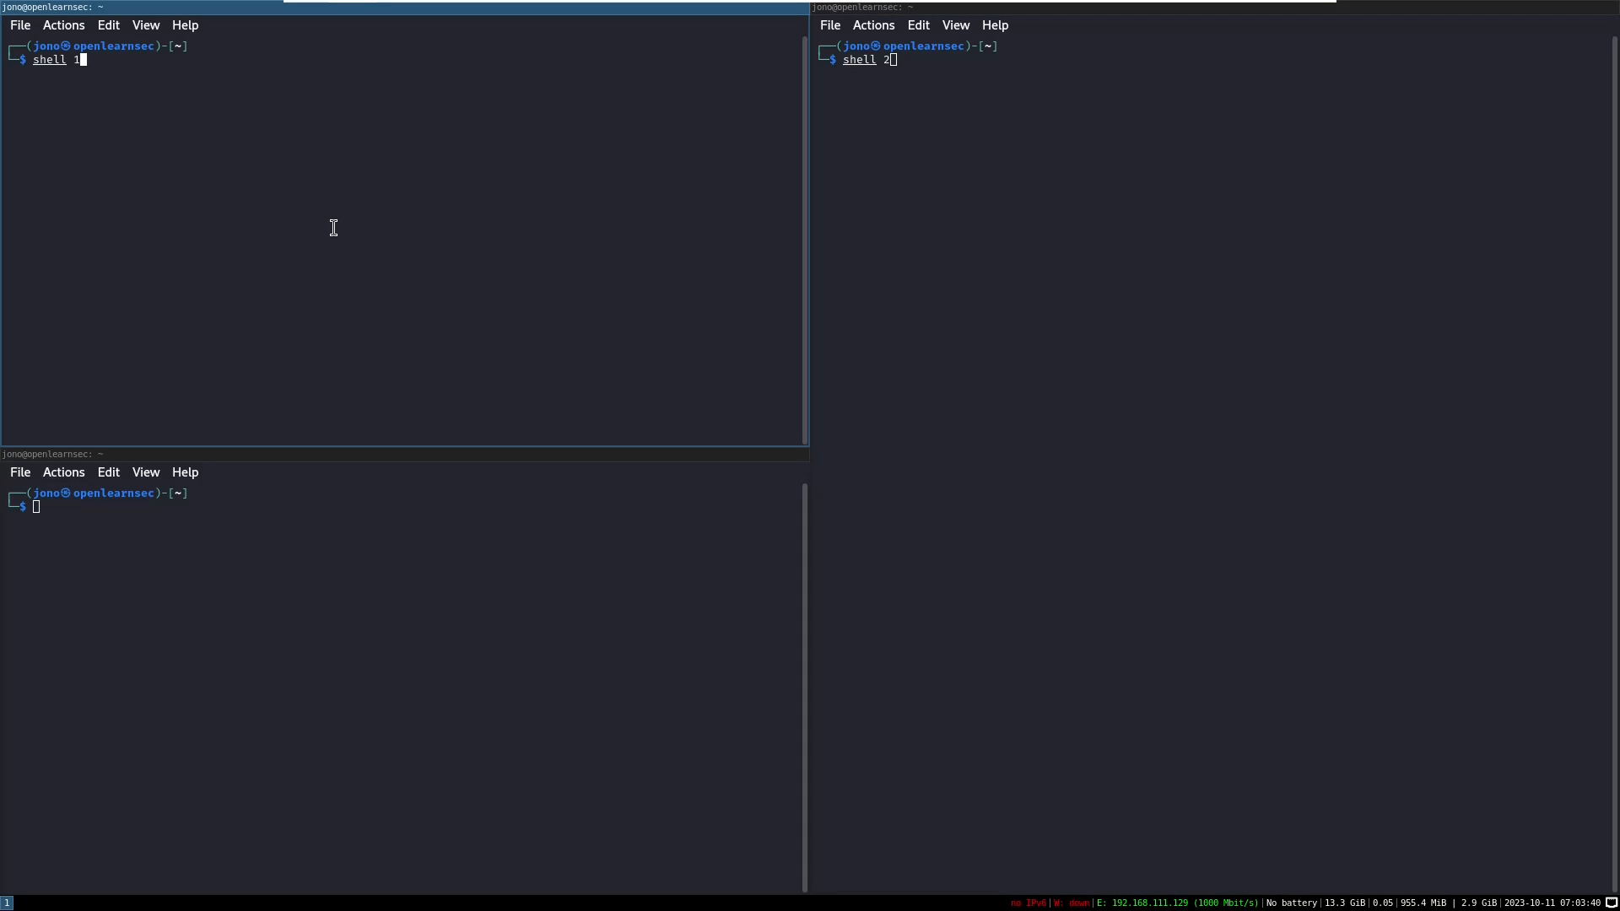
{"action": "key", "text": "super+Right"}
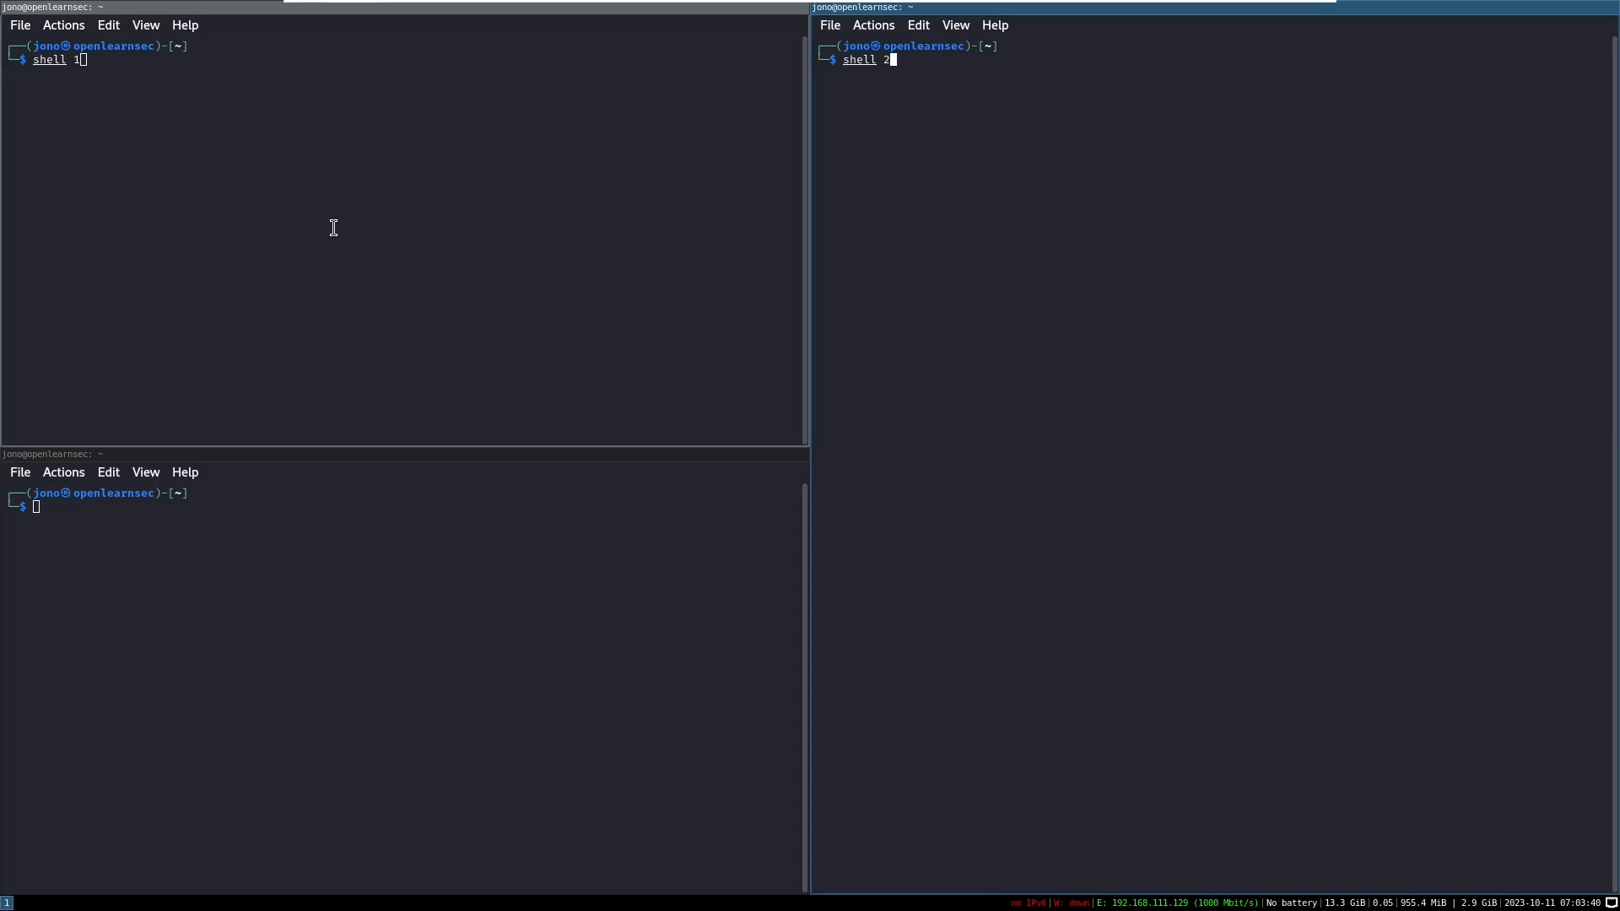
Step: Widen the shell 2 terminal to about 70% of the screen width in resize mode, and leave the mode
{"action": "key", "text": "super+r"}
{"action": "key", "text": "Left"}
{"action": "key", "text": "Left"}
{"action": "key", "text": "Right"}
{"action": "key", "text": "Right"}
{"action": "key", "text": "Right"}
{"action": "key", "text": "Right"}
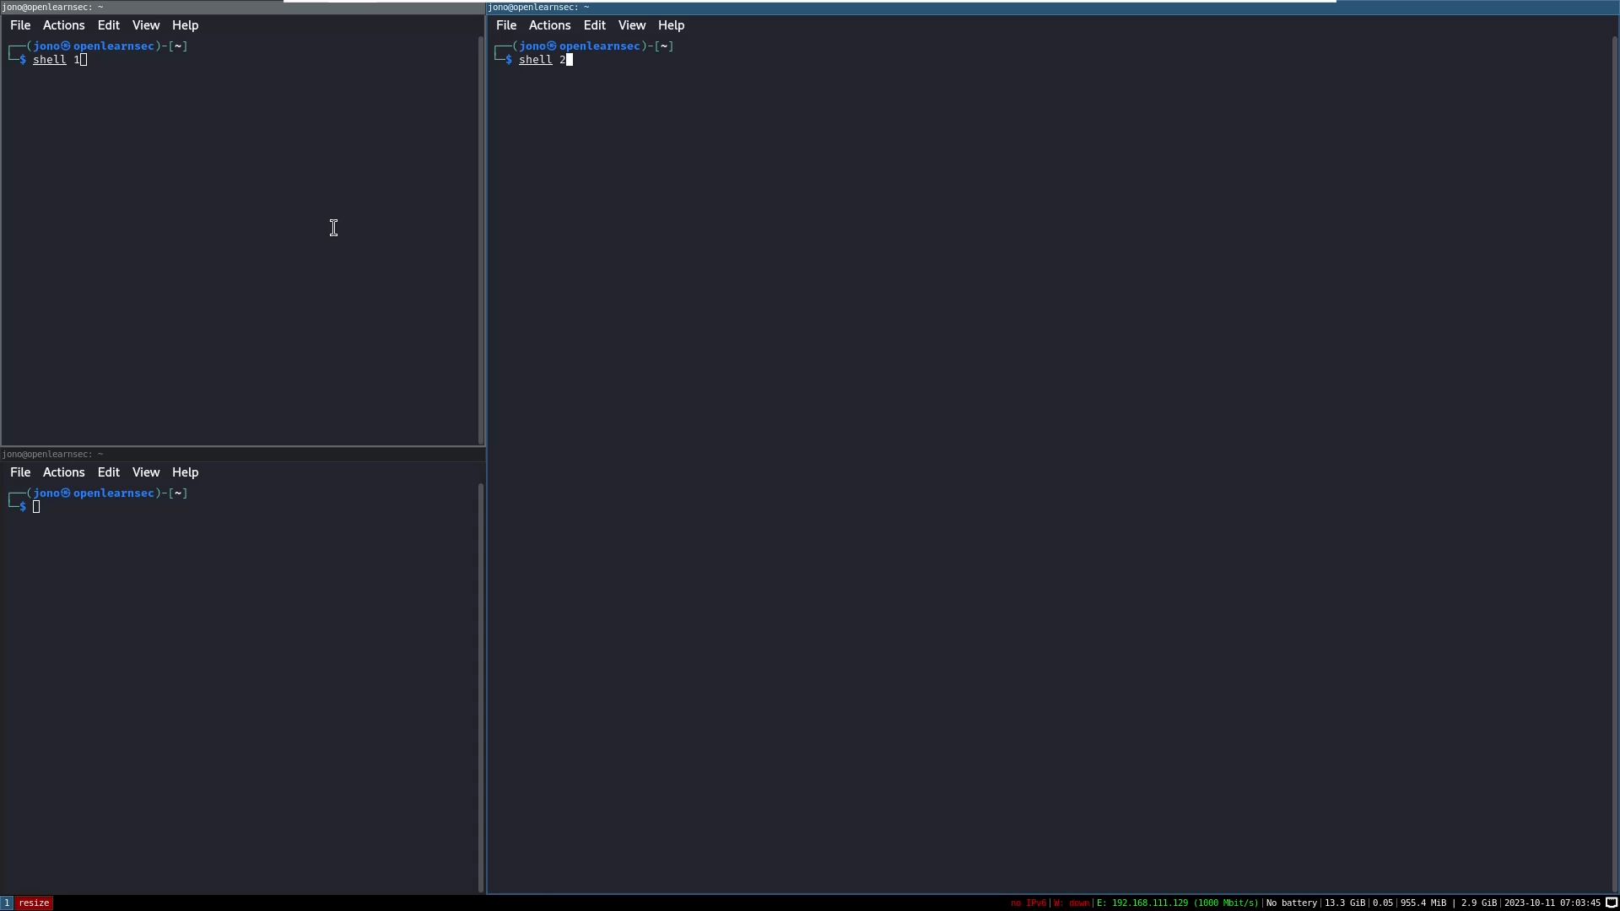
{"action": "key", "text": "Escape"}
Step: Delete the text "shell 2" from its terminal and move the focus to the terminal below shell 1
{"action": "key", "text": "BackSpace"}
{"action": "key", "text": "BackSpace"}
{"action": "key", "text": "BackSpace"}
{"action": "key", "text": "BackSpace"}
{"action": "key", "text": "BackSpace"}
{"action": "key", "text": "BackSpace"}
{"action": "key", "text": "BackSpace"}
{"action": "key", "text": "super+Left"}
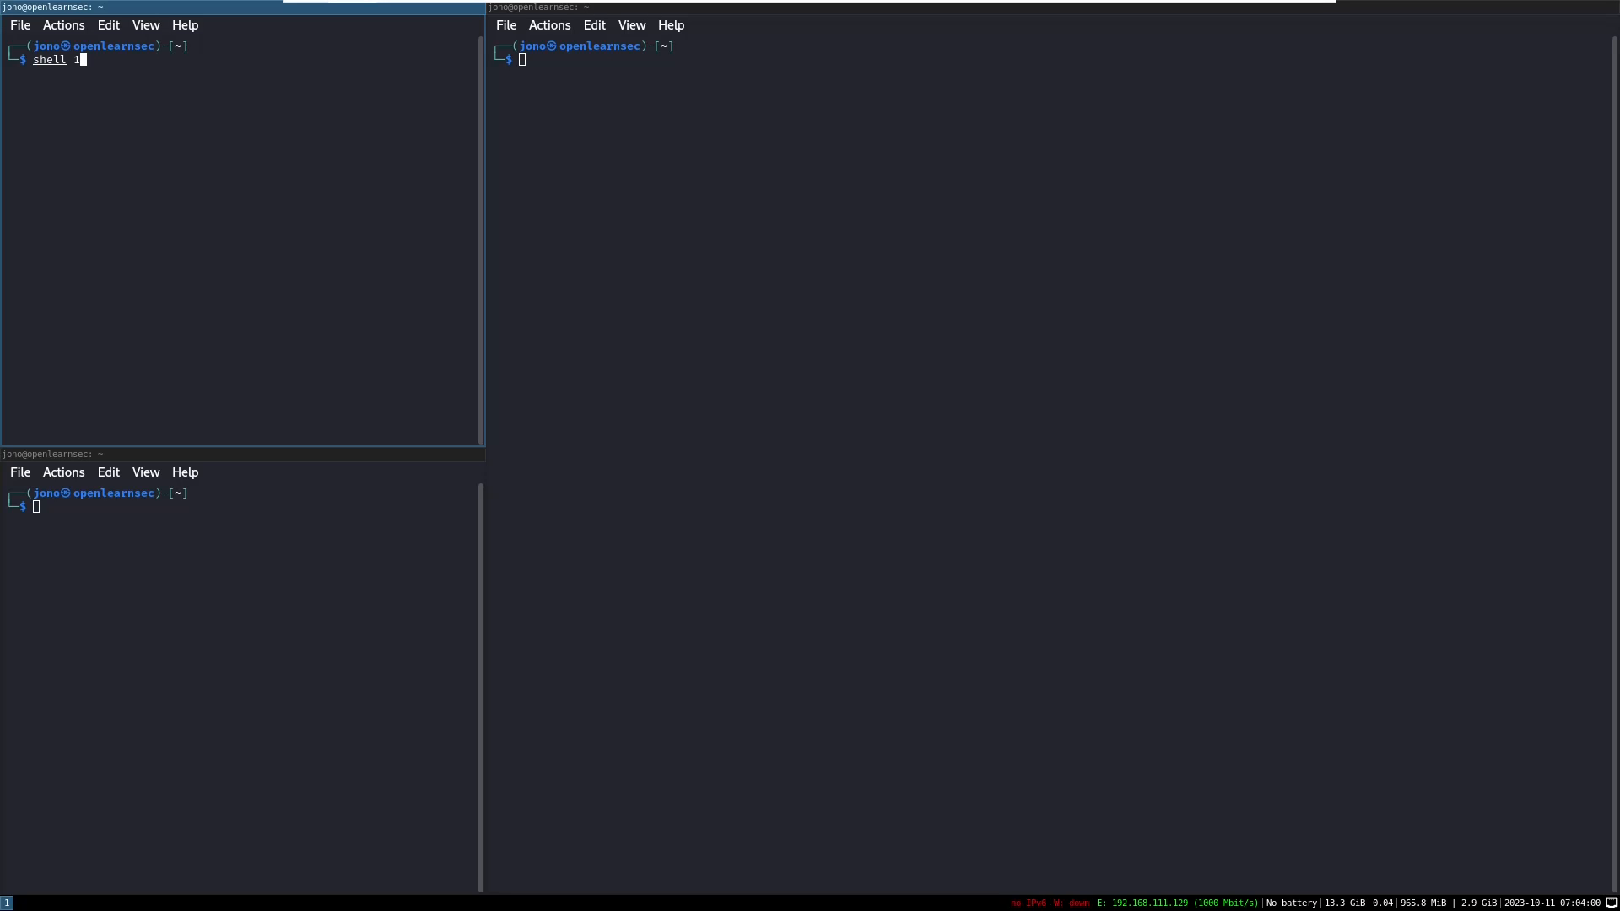
{"action": "key", "text": "super+Down"}
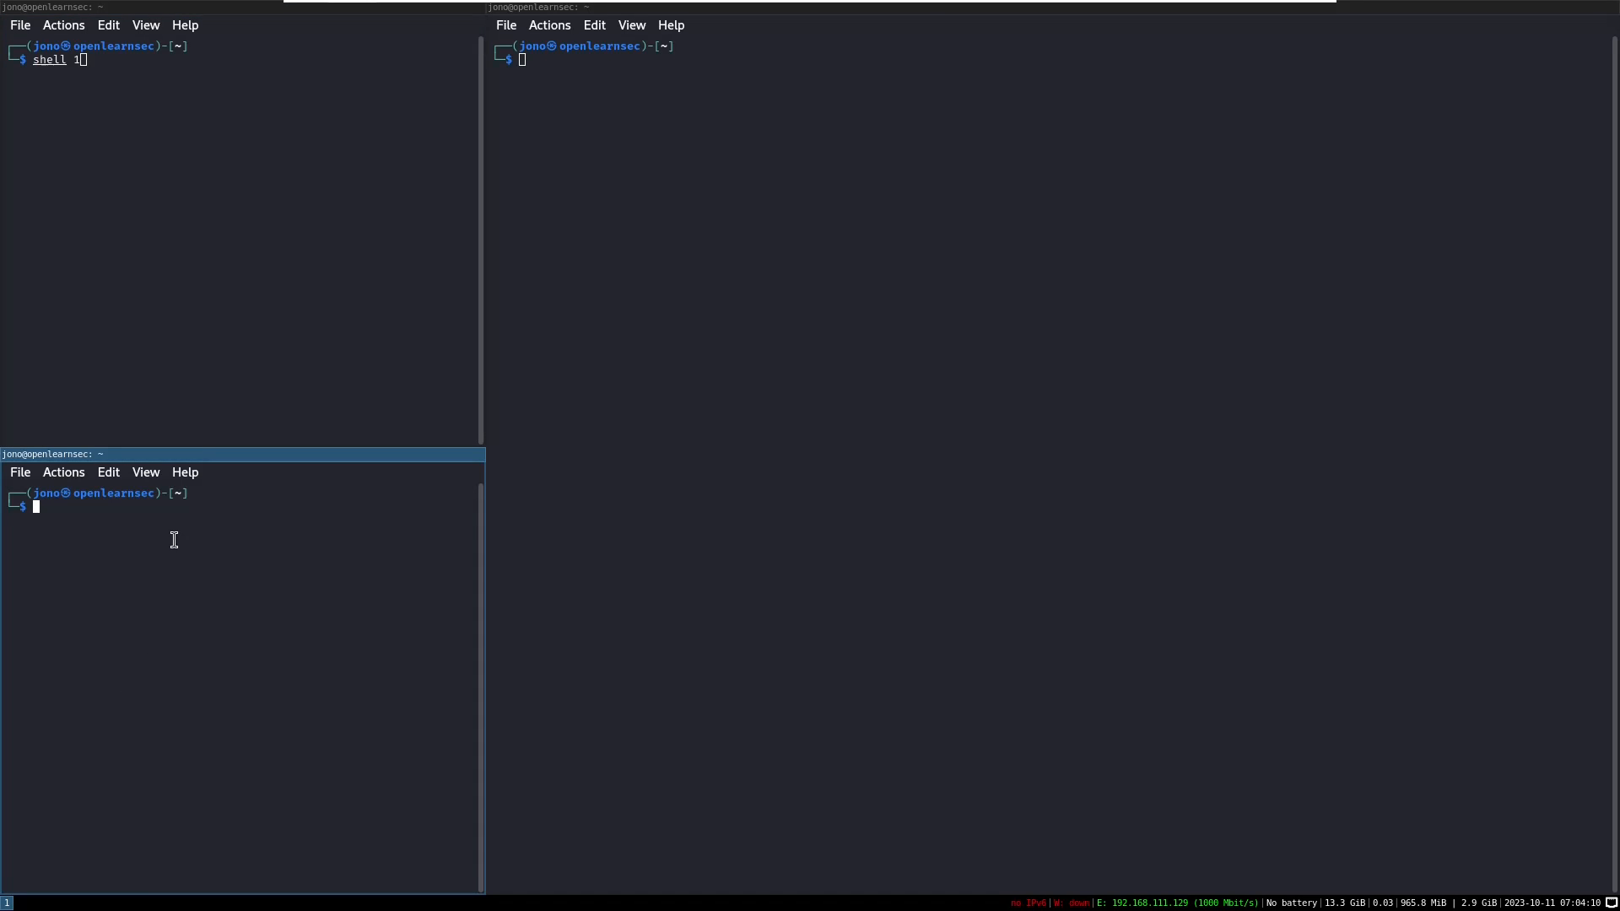
Step: Switch to workspace 2 and launch Firefox there from the application launcher
{"action": "key", "text": "super+2"}
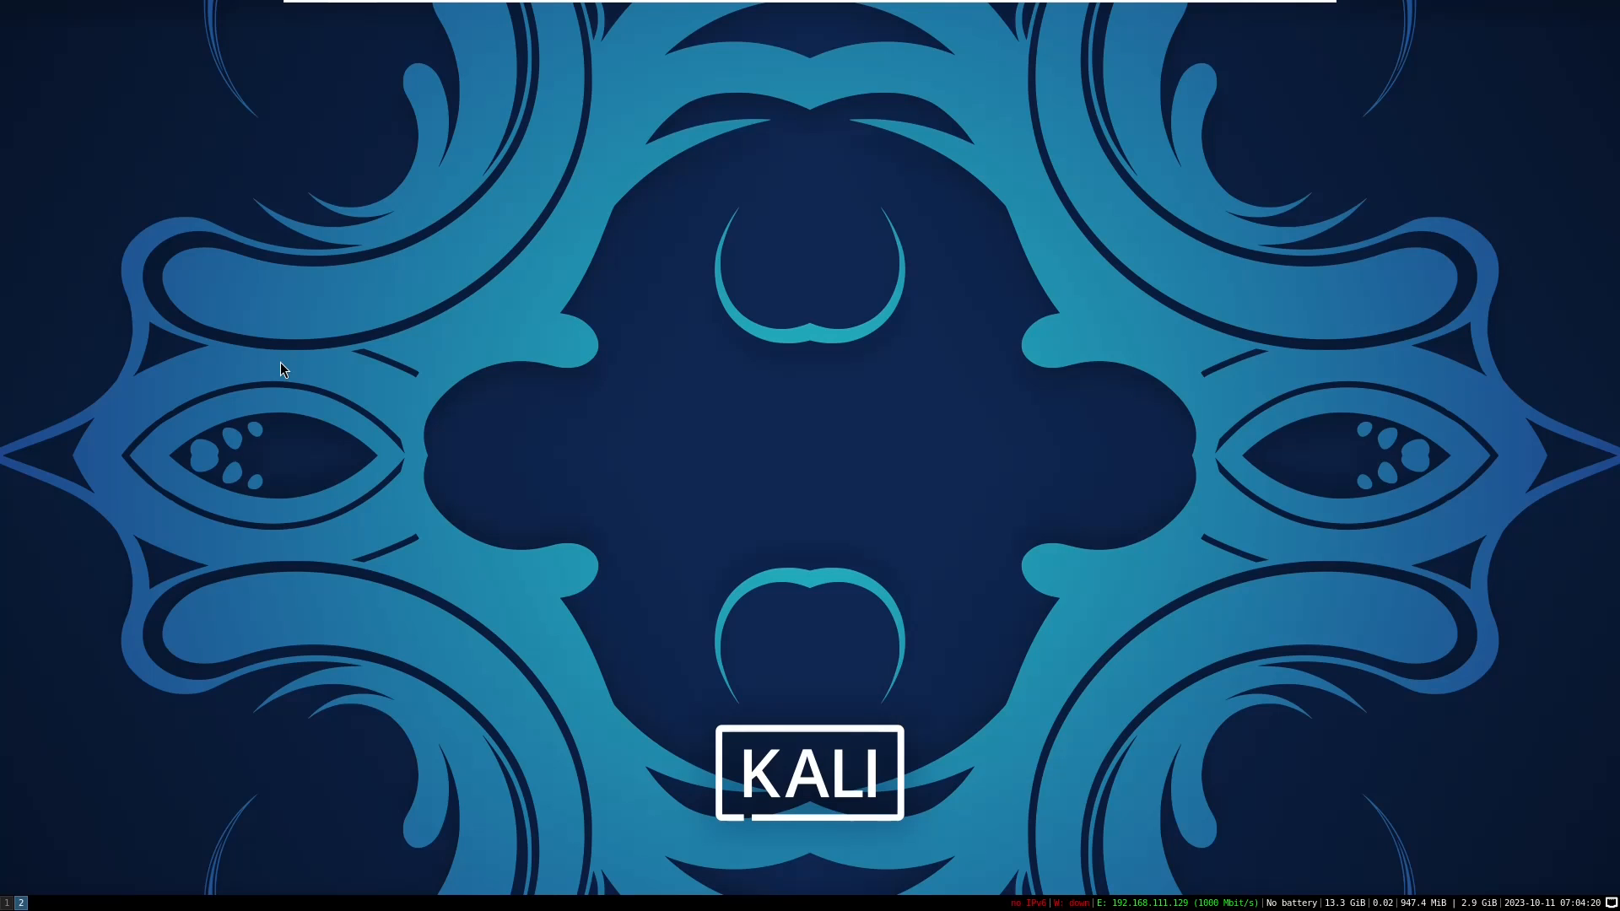
{"action": "key", "text": "super+d"}
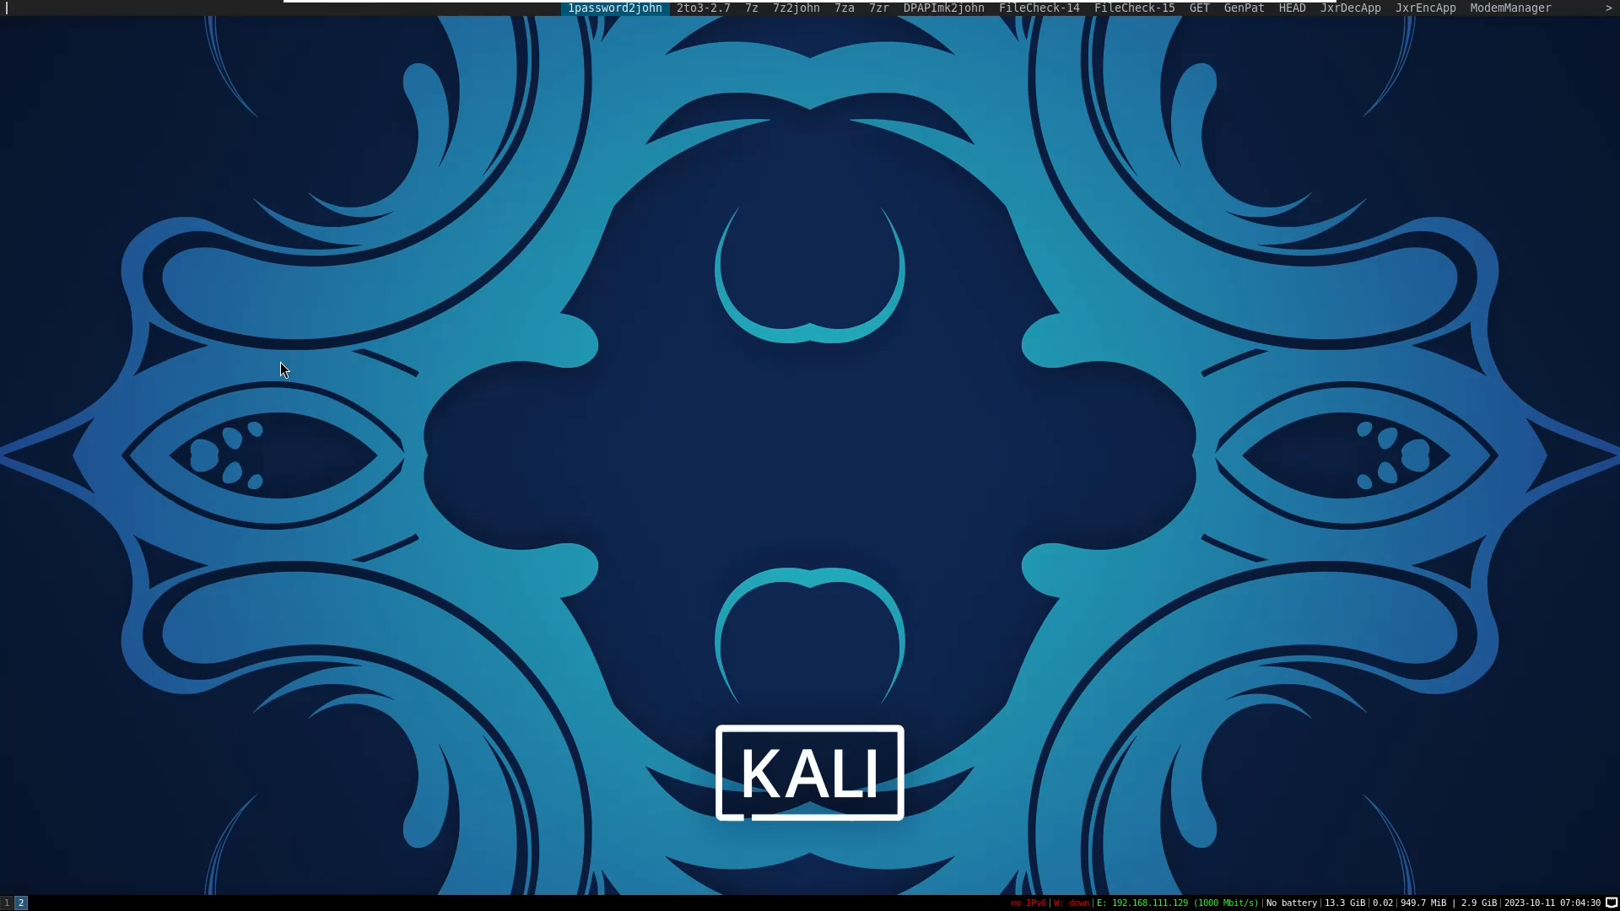
{"action": "type", "text": "firefox"}
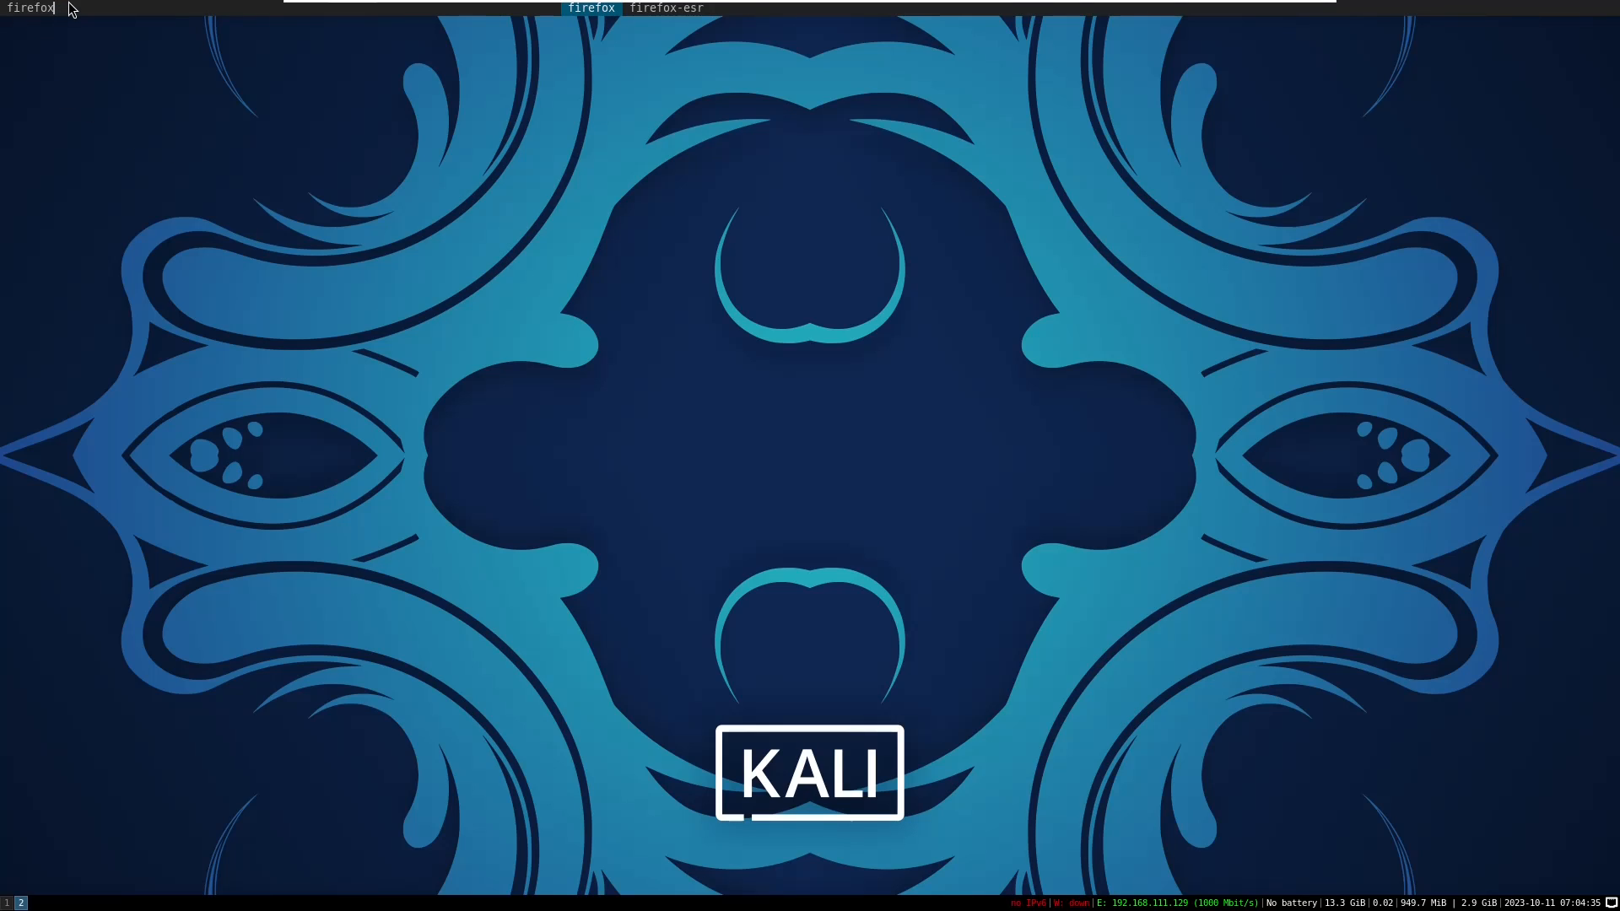
{"action": "key", "text": "BackSpace"}
{"action": "key", "text": "BackSpace"}
{"action": "key", "text": "BackSpace"}
{"action": "mouse_move", "coordinate": [579, 4]}
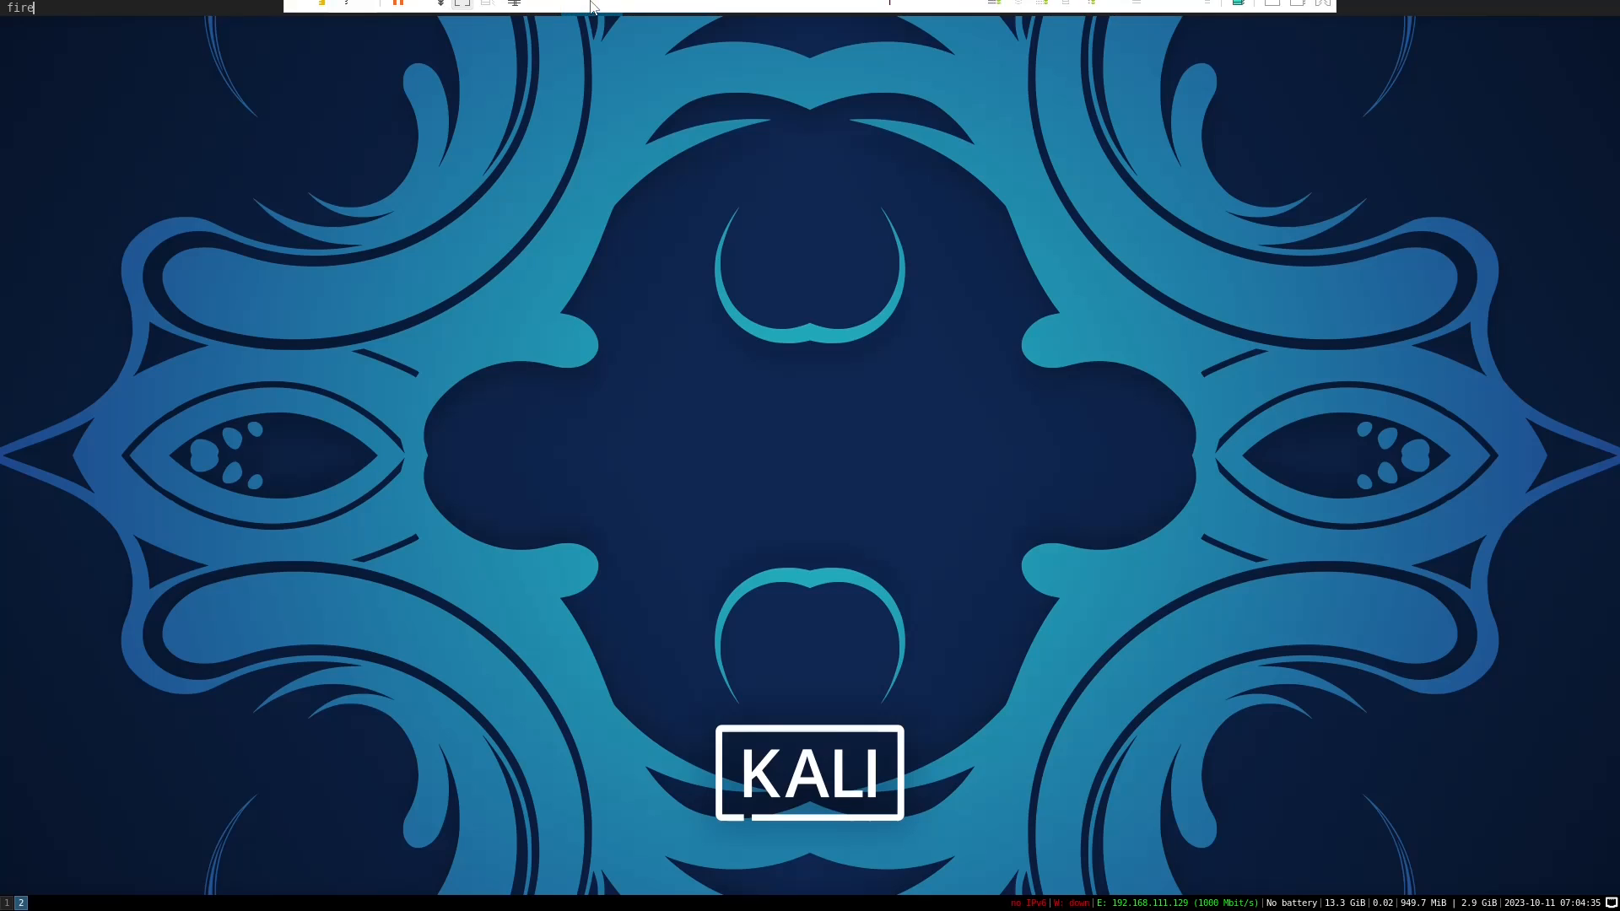
{"action": "key", "text": "Return"}
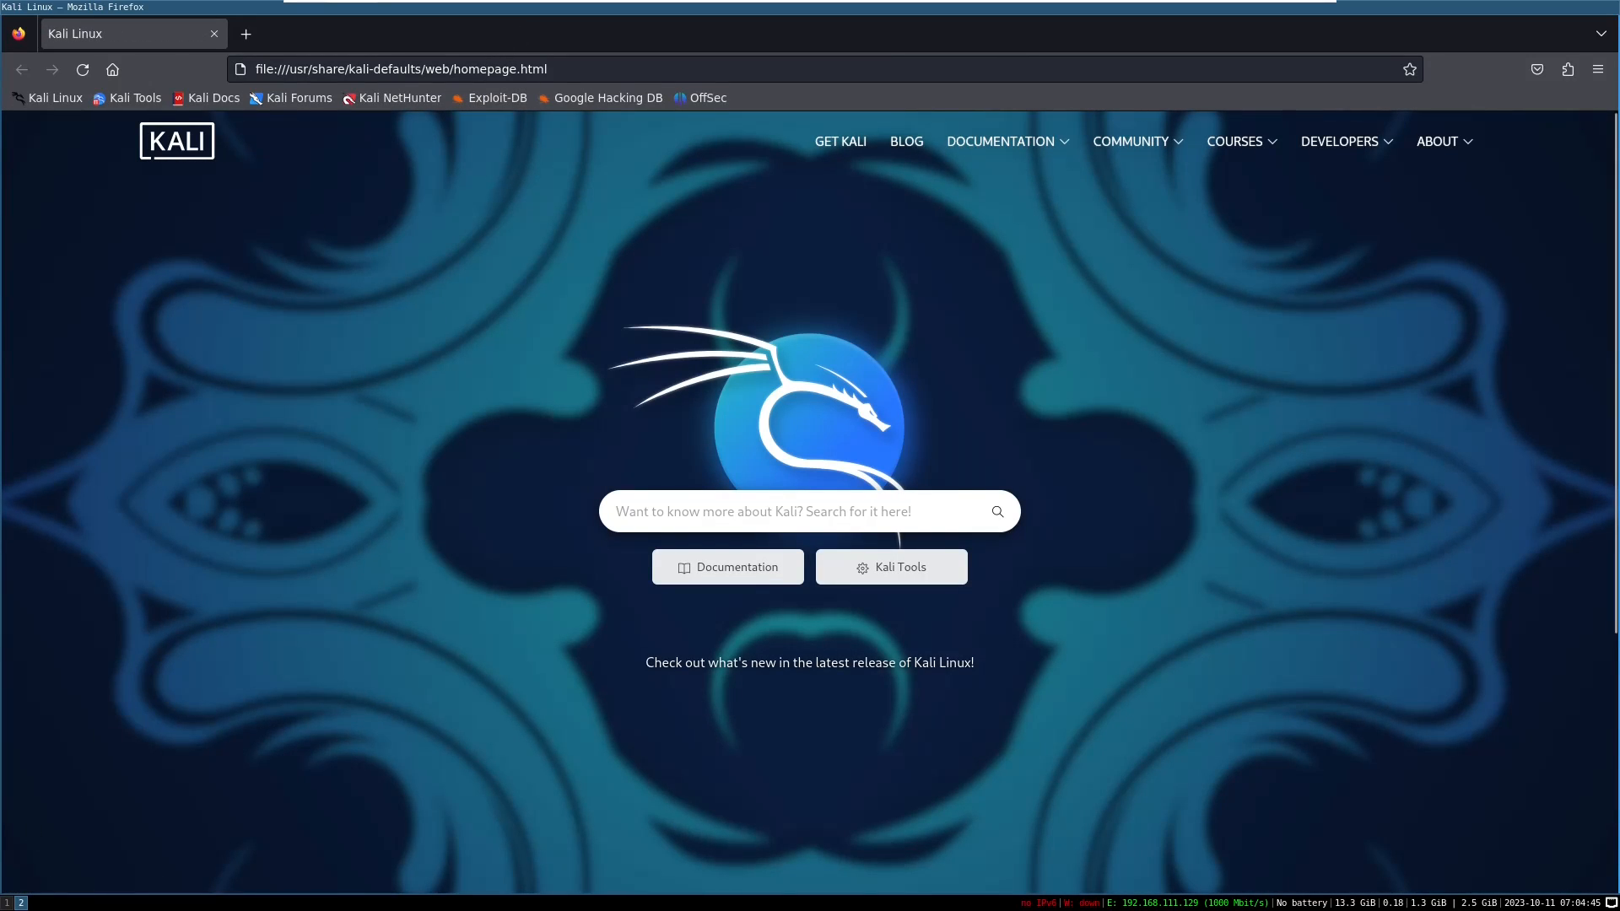
Step: Switch back and forth between workspaces 1 and 2, ending on workspace 2 with Firefox
{"action": "left_click", "coordinate": [7, 903]}
{"action": "left_click", "coordinate": [20, 903]}
{"action": "key", "text": "super+1"}
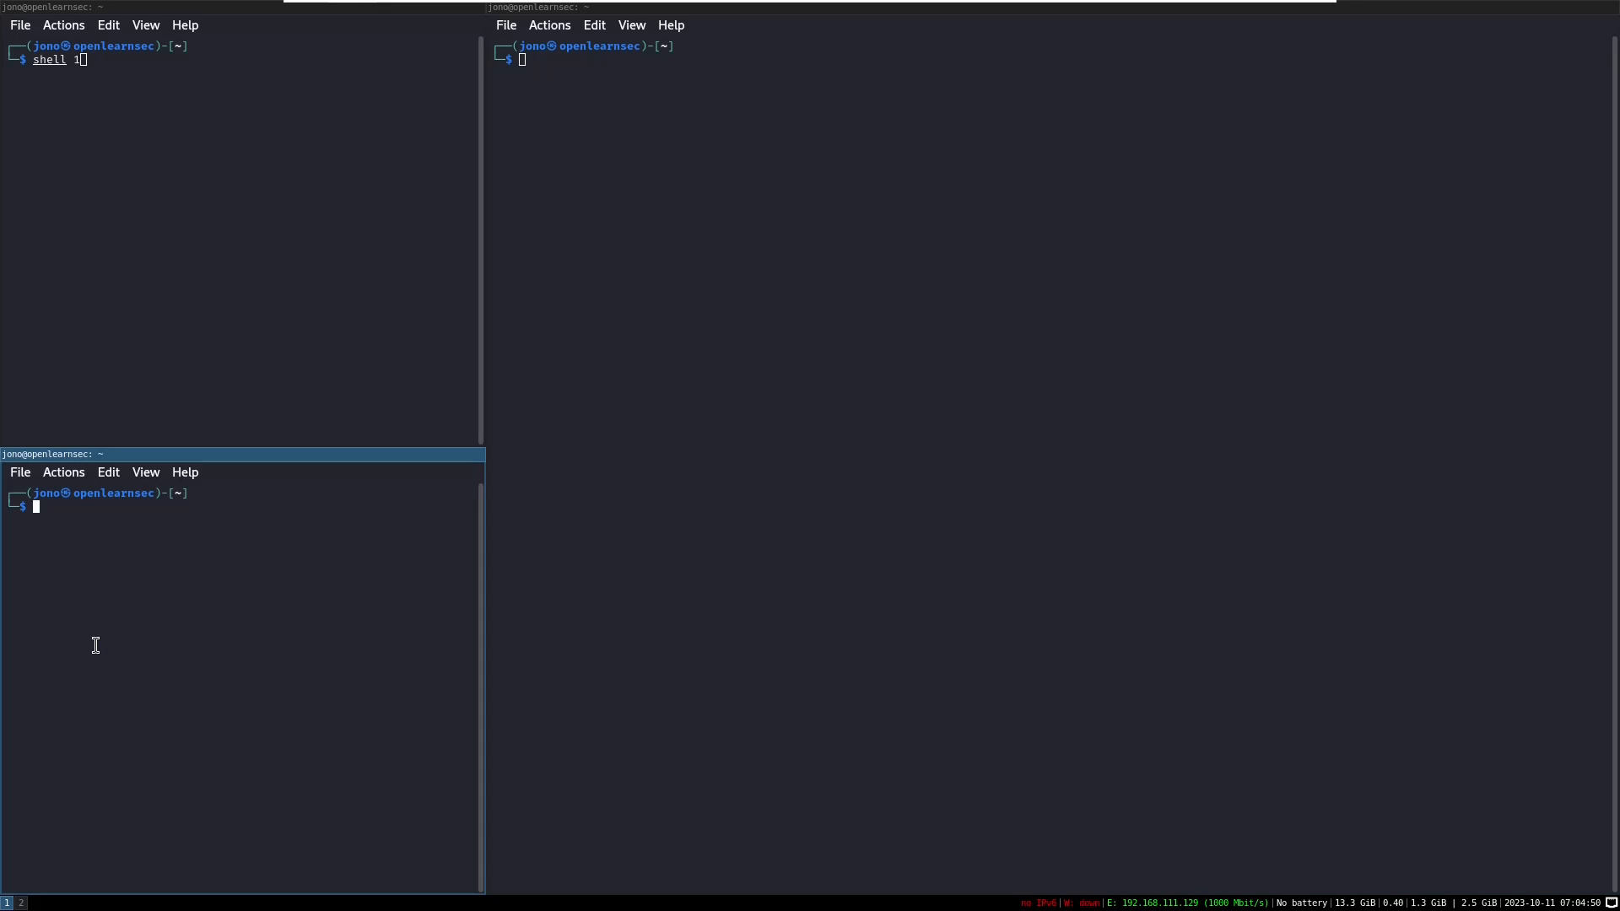
{"action": "key", "text": "super+2"}
{"action": "key", "text": "super+1"}
{"action": "key", "text": "super+2"}
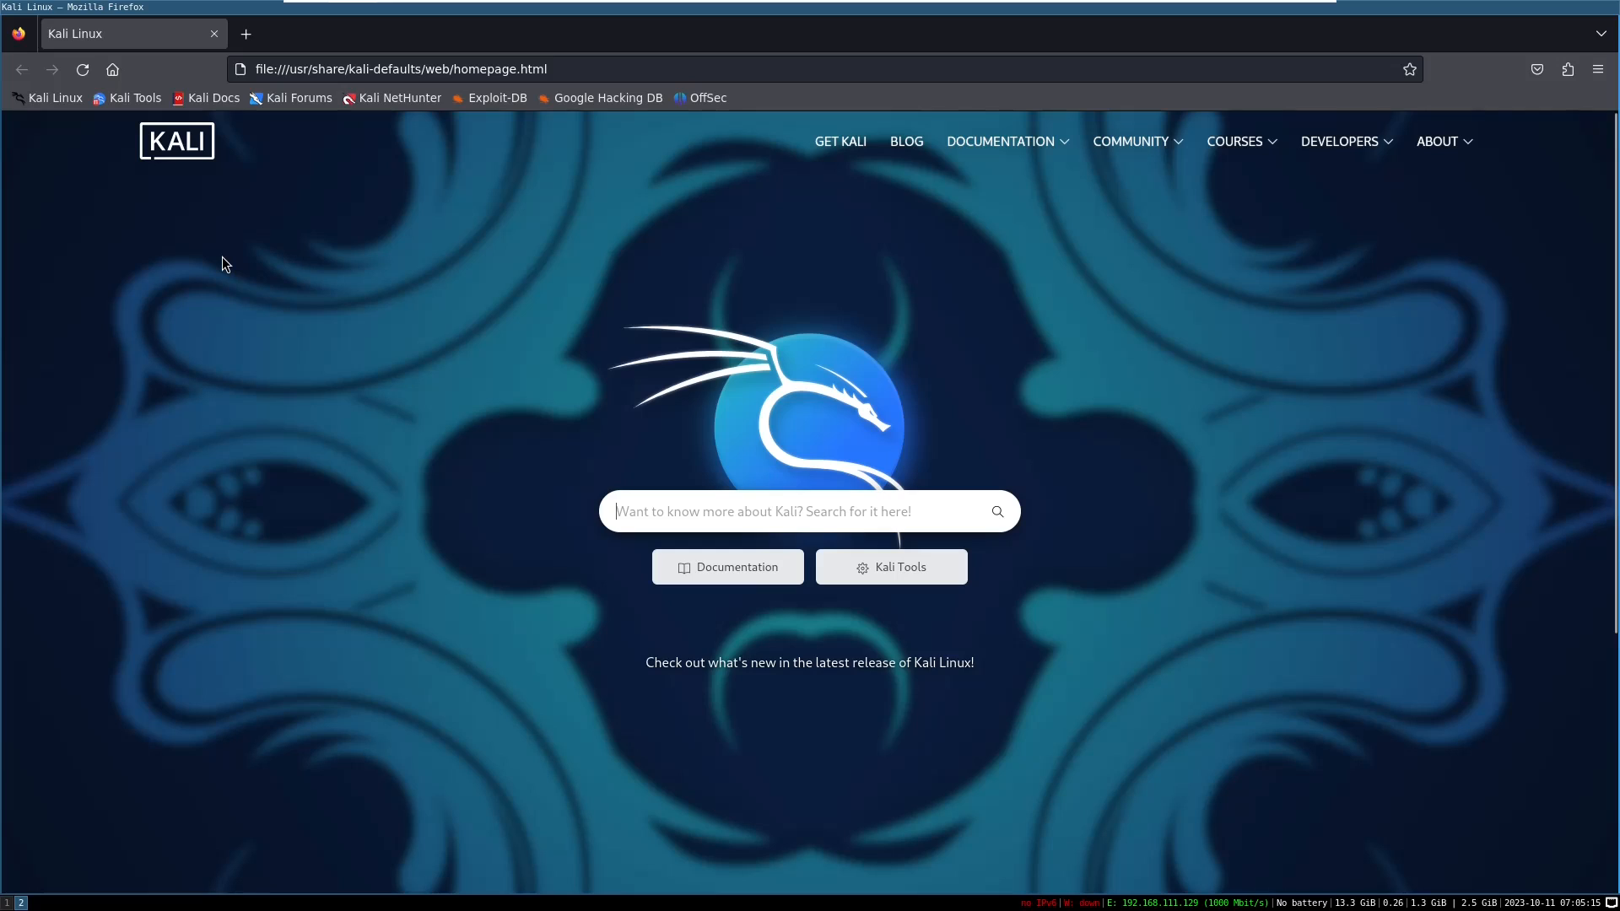
Step: Search the web for "i3 cheatsheet" and open the i3 Reference Card page from i3wm.org
{"action": "left_click", "coordinate": [310, 76]}
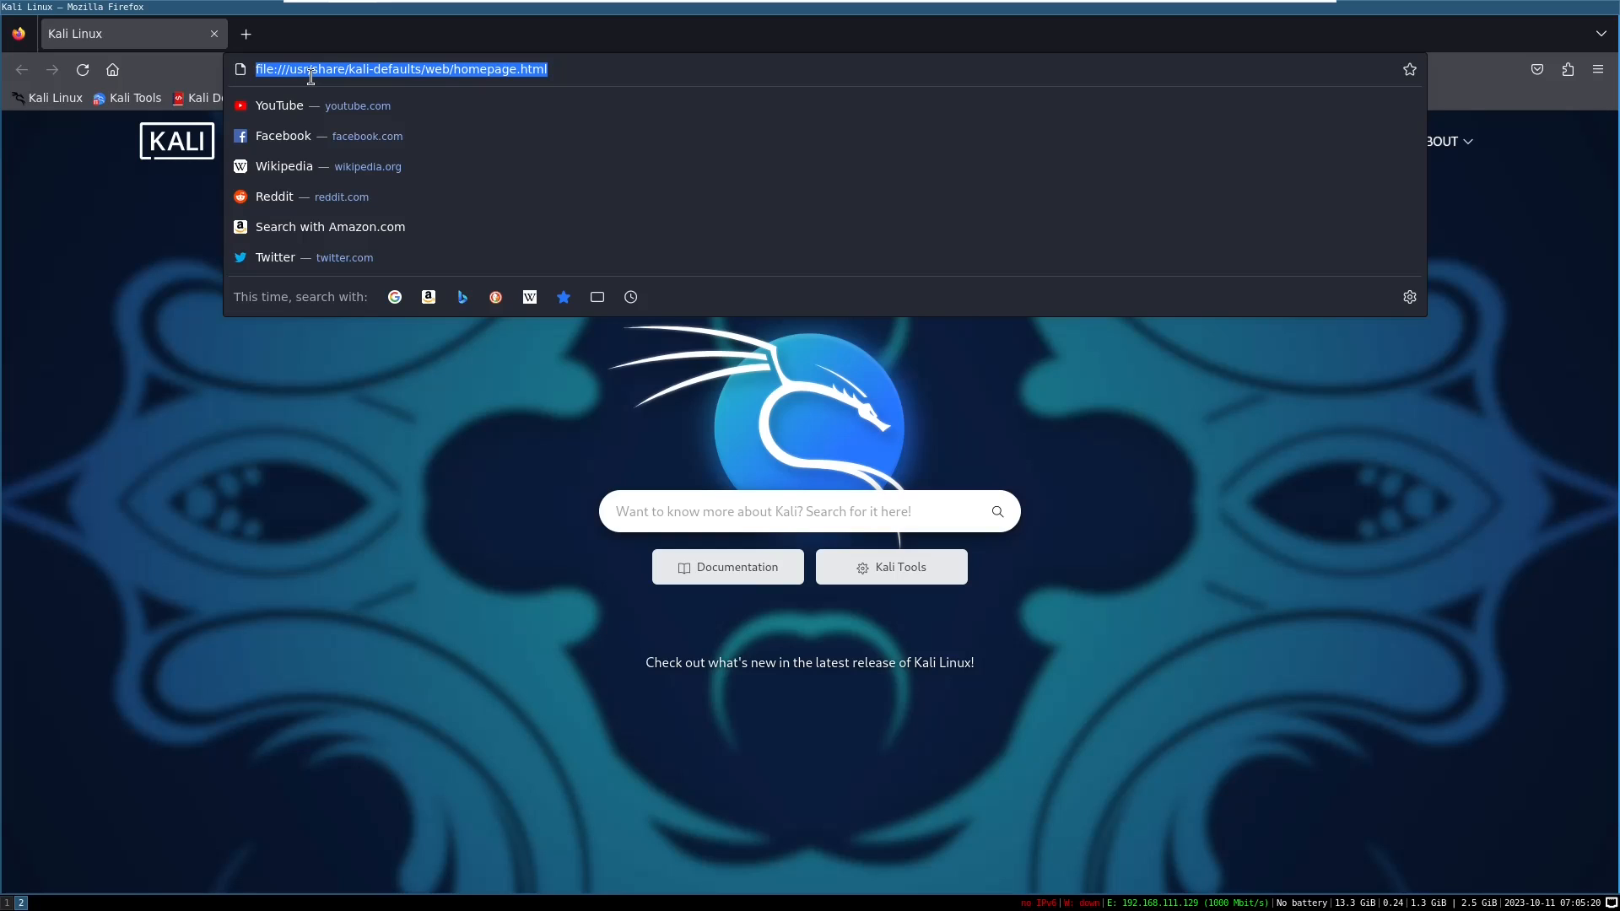
{"action": "type", "text": "i3 "}
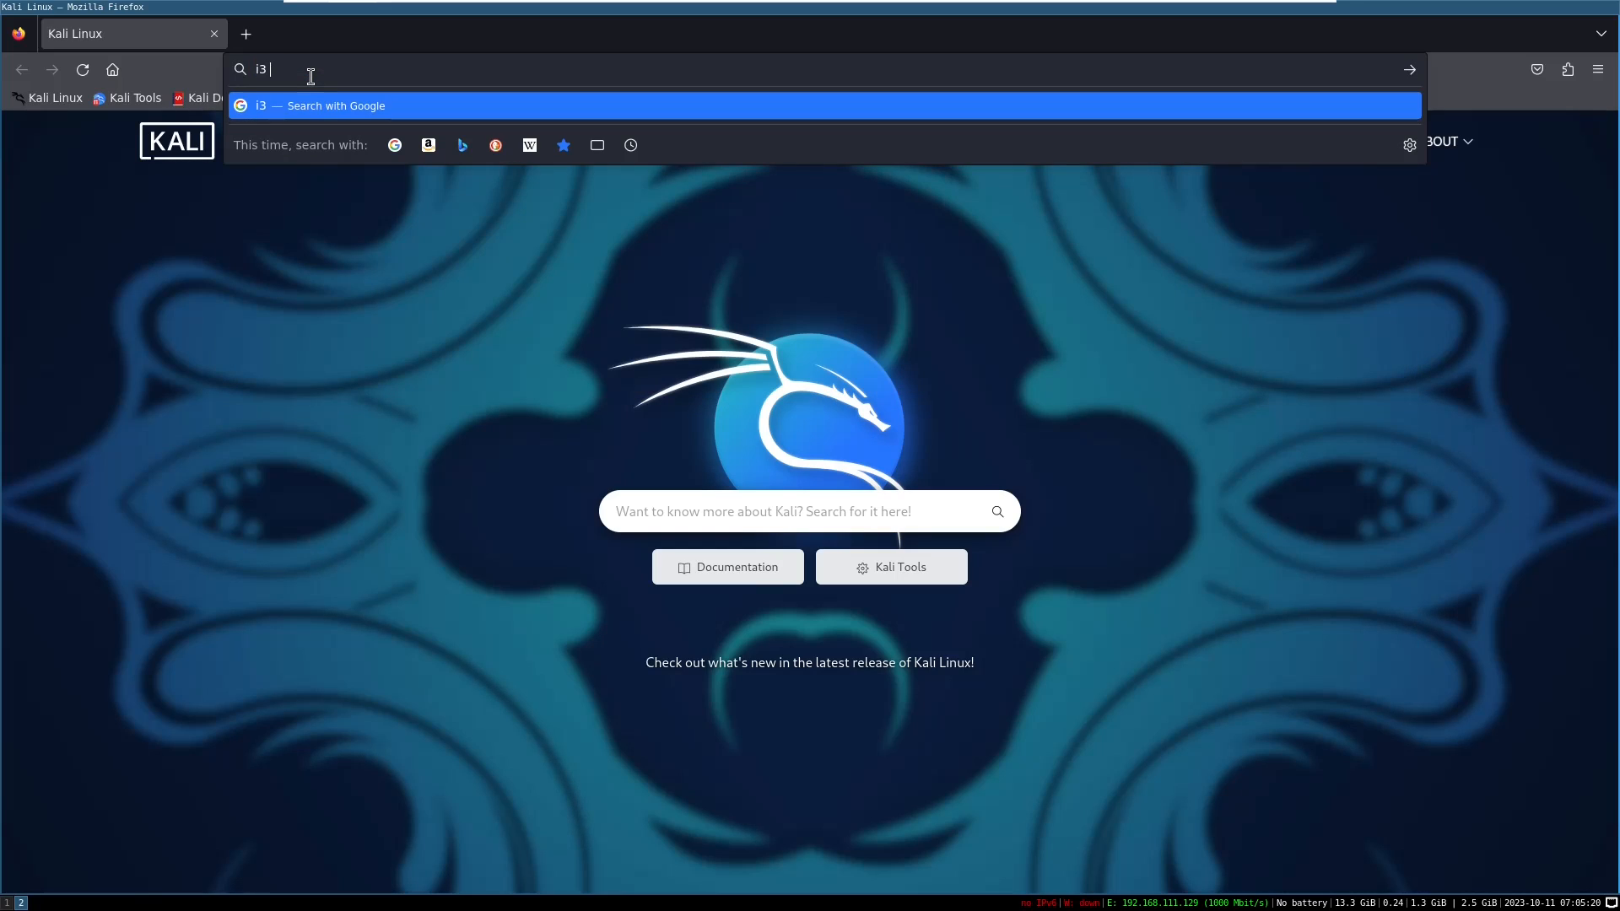
{"action": "type", "text": "cheatsheet"}
{"action": "key", "text": "Return"}
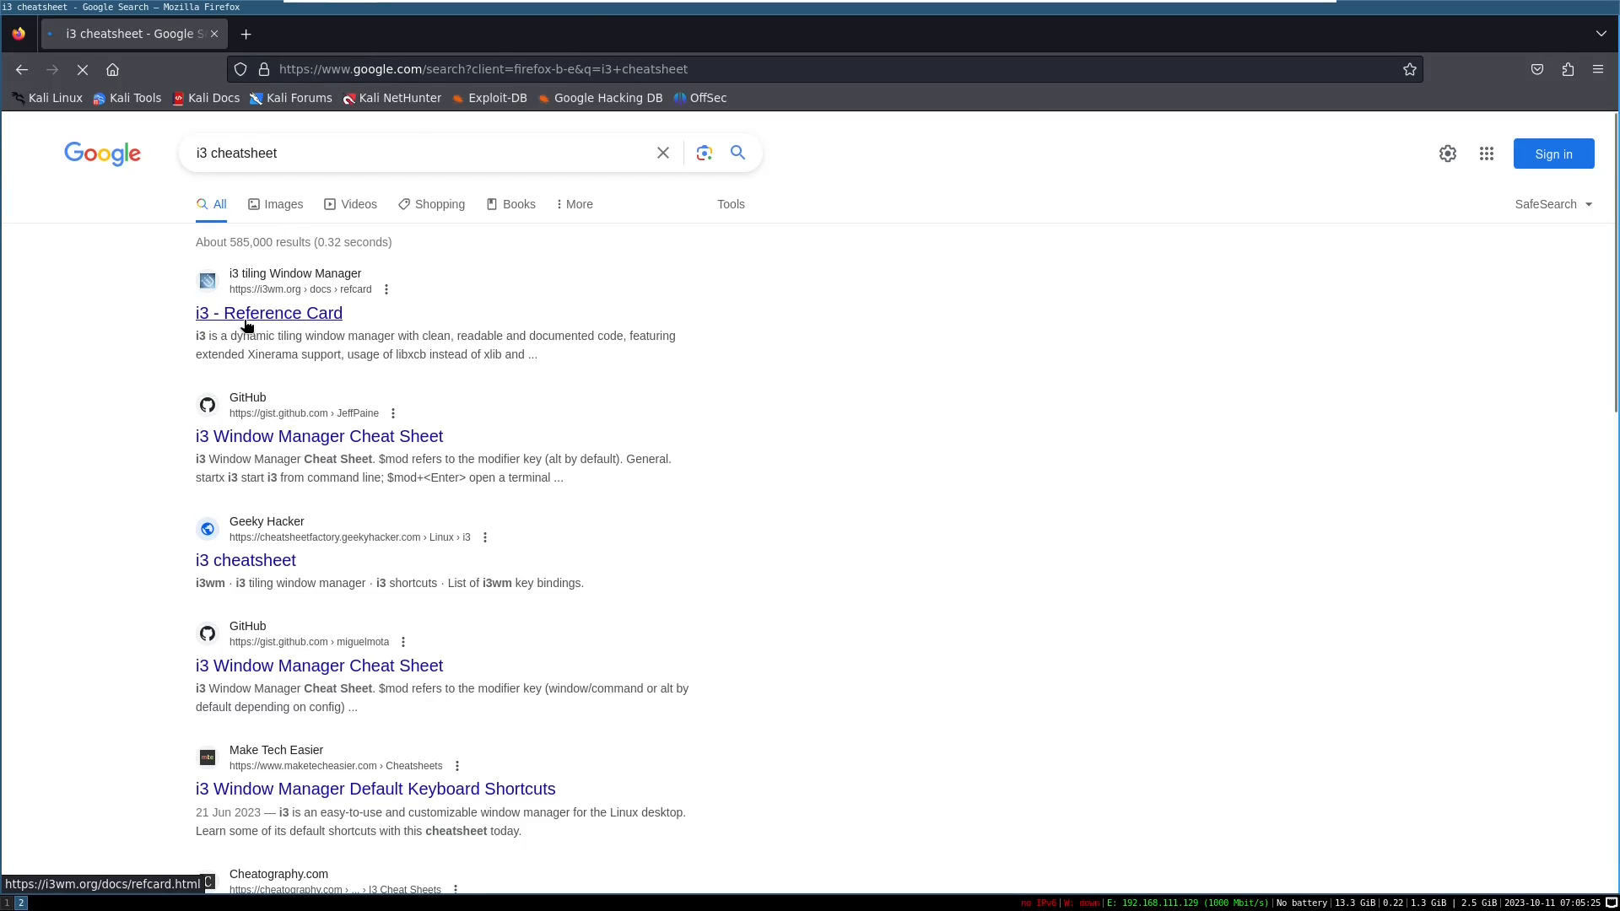
{"action": "left_click", "coordinate": [253, 315]}
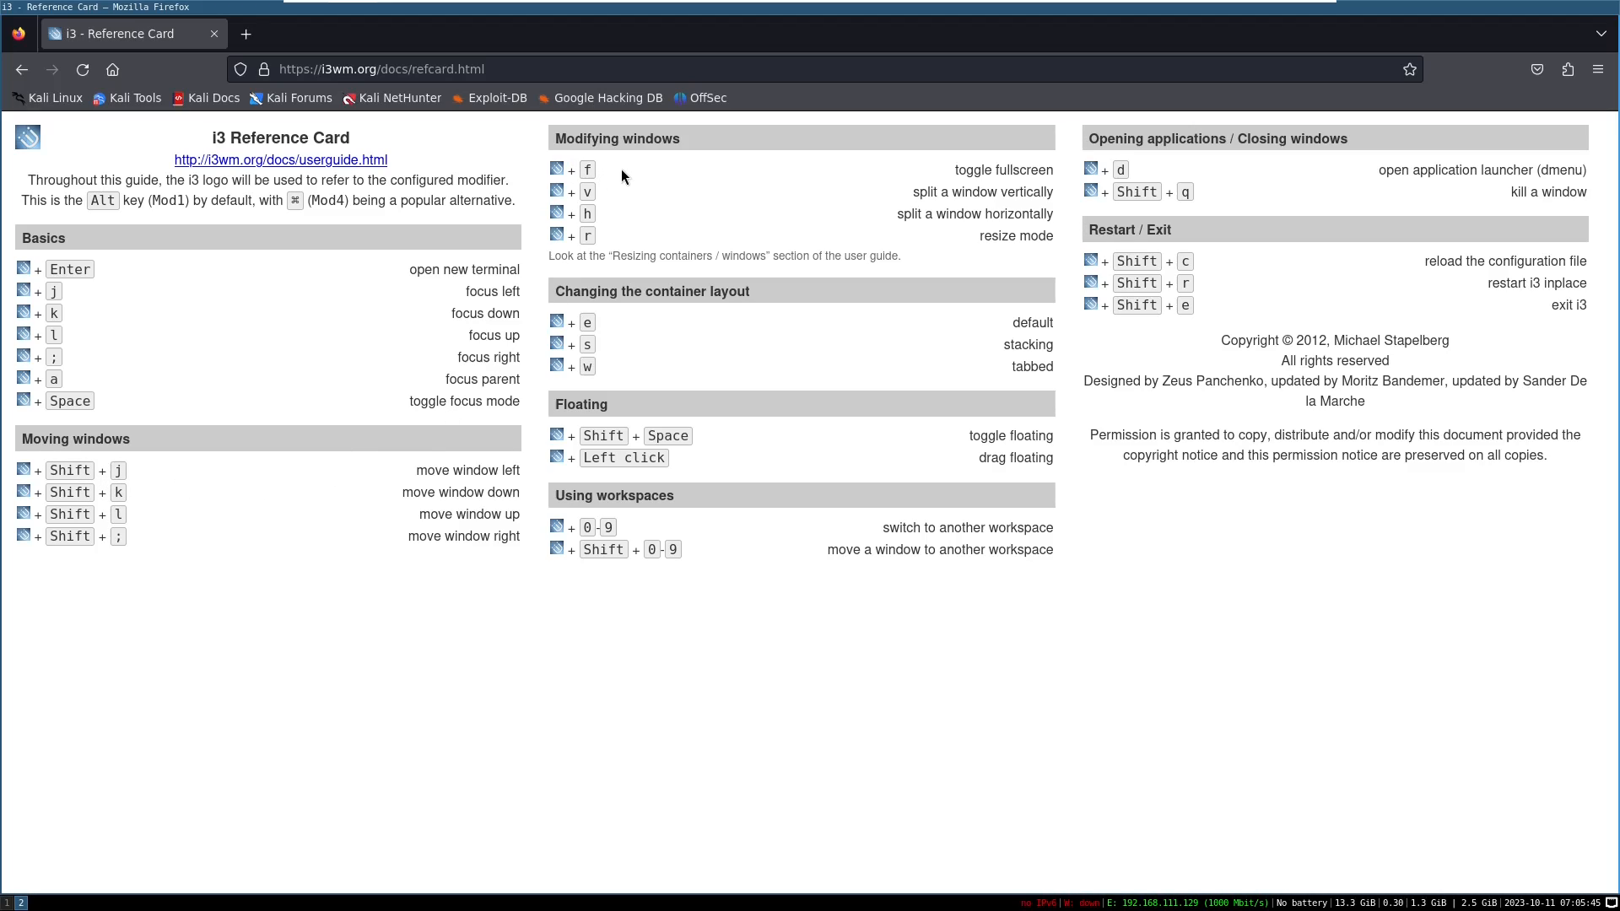
Step: On workspace 1, write "this window here" in the terminal below shell 1, toggle its fullscreen on and off, and return to workspace 2
{"action": "key", "text": "super+1"}
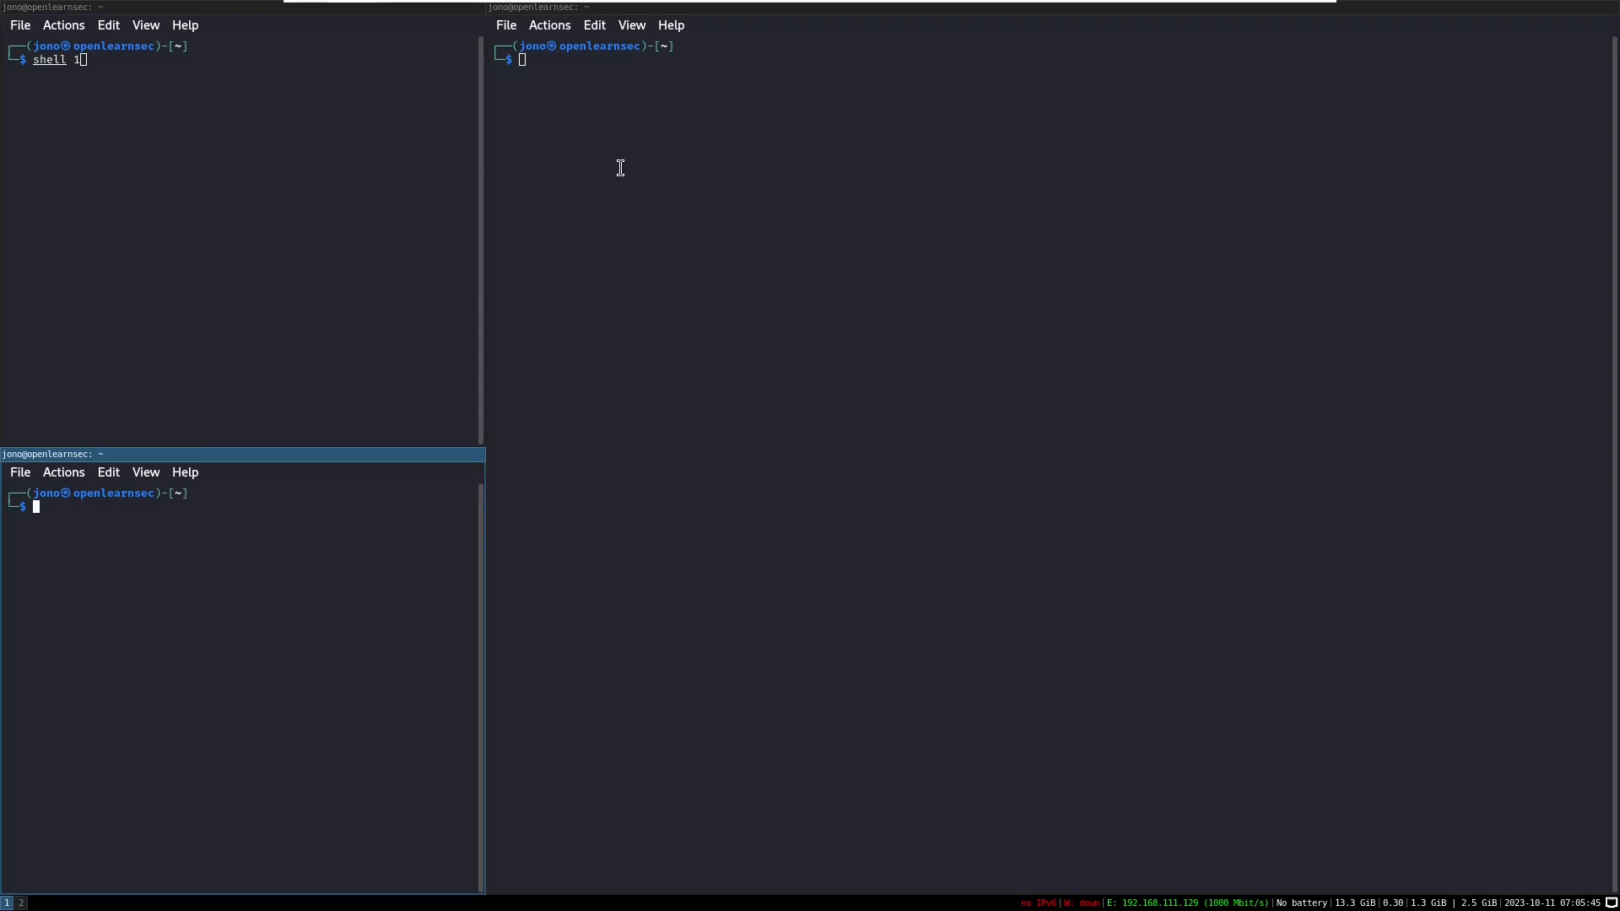
{"action": "left_click", "coordinate": [619, 168]}
{"action": "key", "text": "super+Left"}
{"action": "type", "text": "this window here"}
{"action": "key", "text": "super+f"}
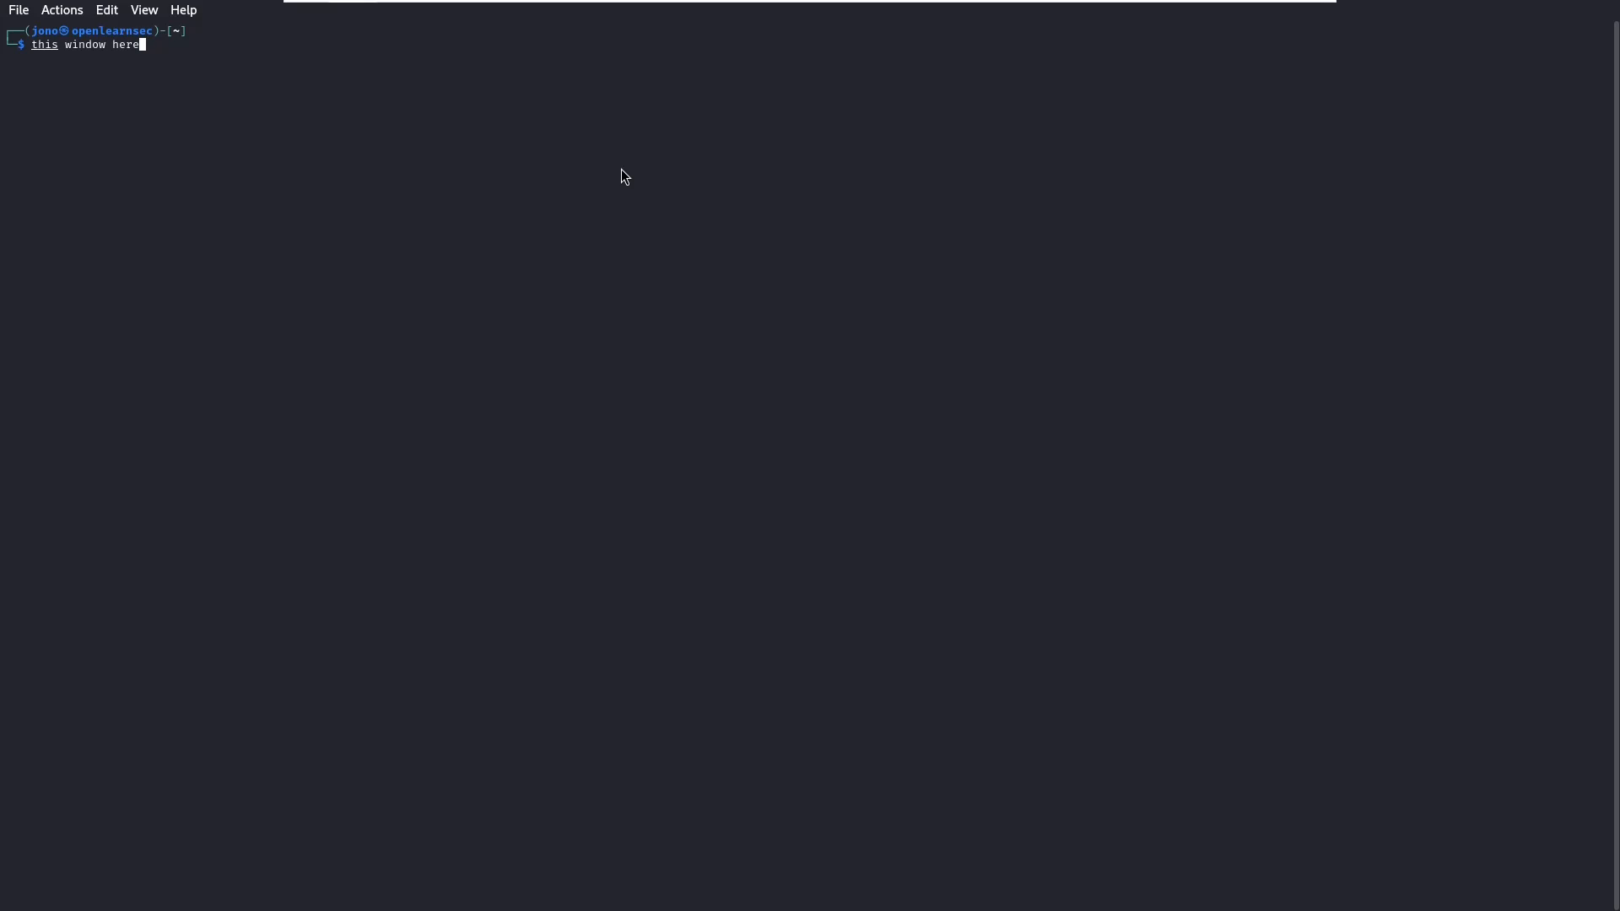
{"action": "key", "text": "super+f"}
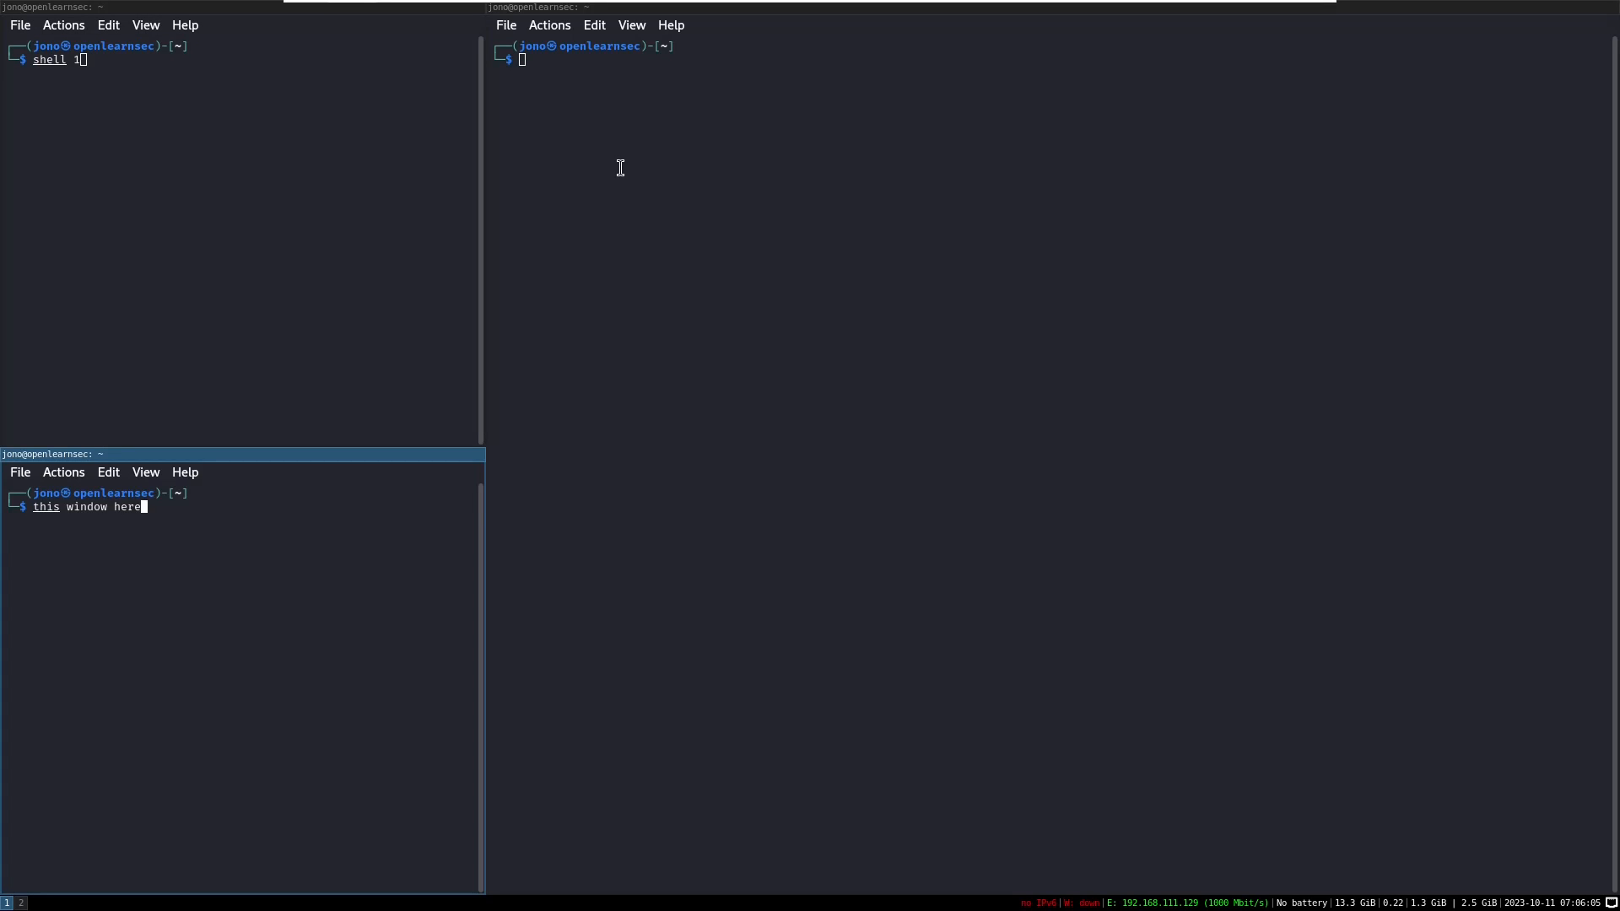
{"action": "key", "text": "super+2"}
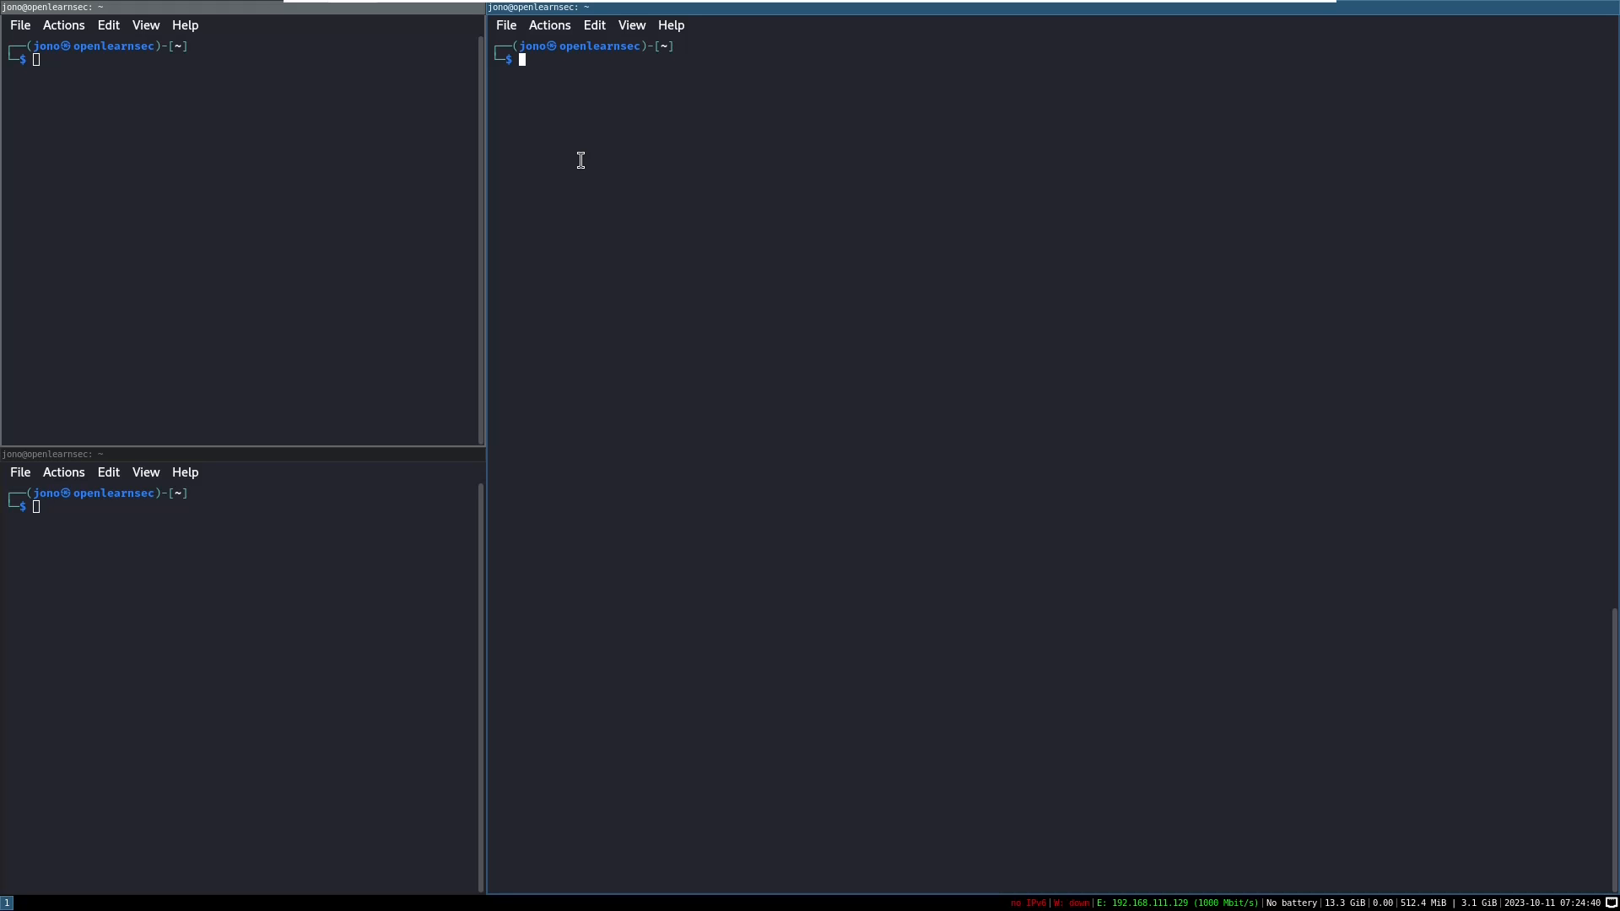
Step: Move the focus around the three tiled terminals on workspace 1, ending on the large one
{"action": "key", "text": "super+Left"}
{"action": "key", "text": "super+Down"}
{"action": "key", "text": "super+Right"}
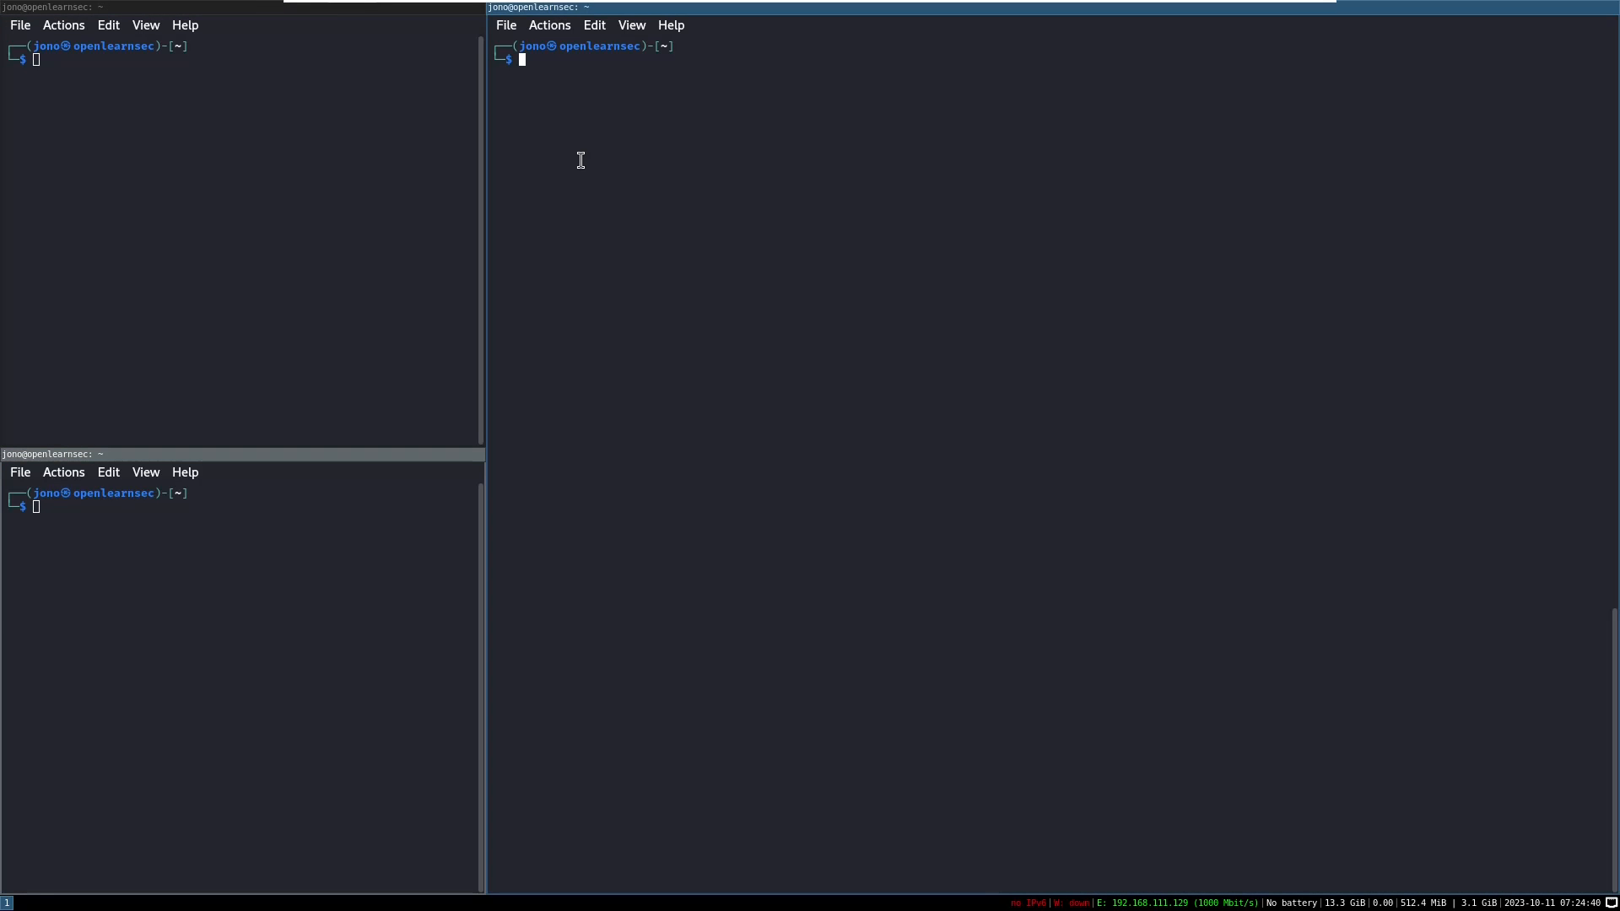
{"action": "key", "text": "super+Left"}
{"action": "key", "text": "super+Right"}
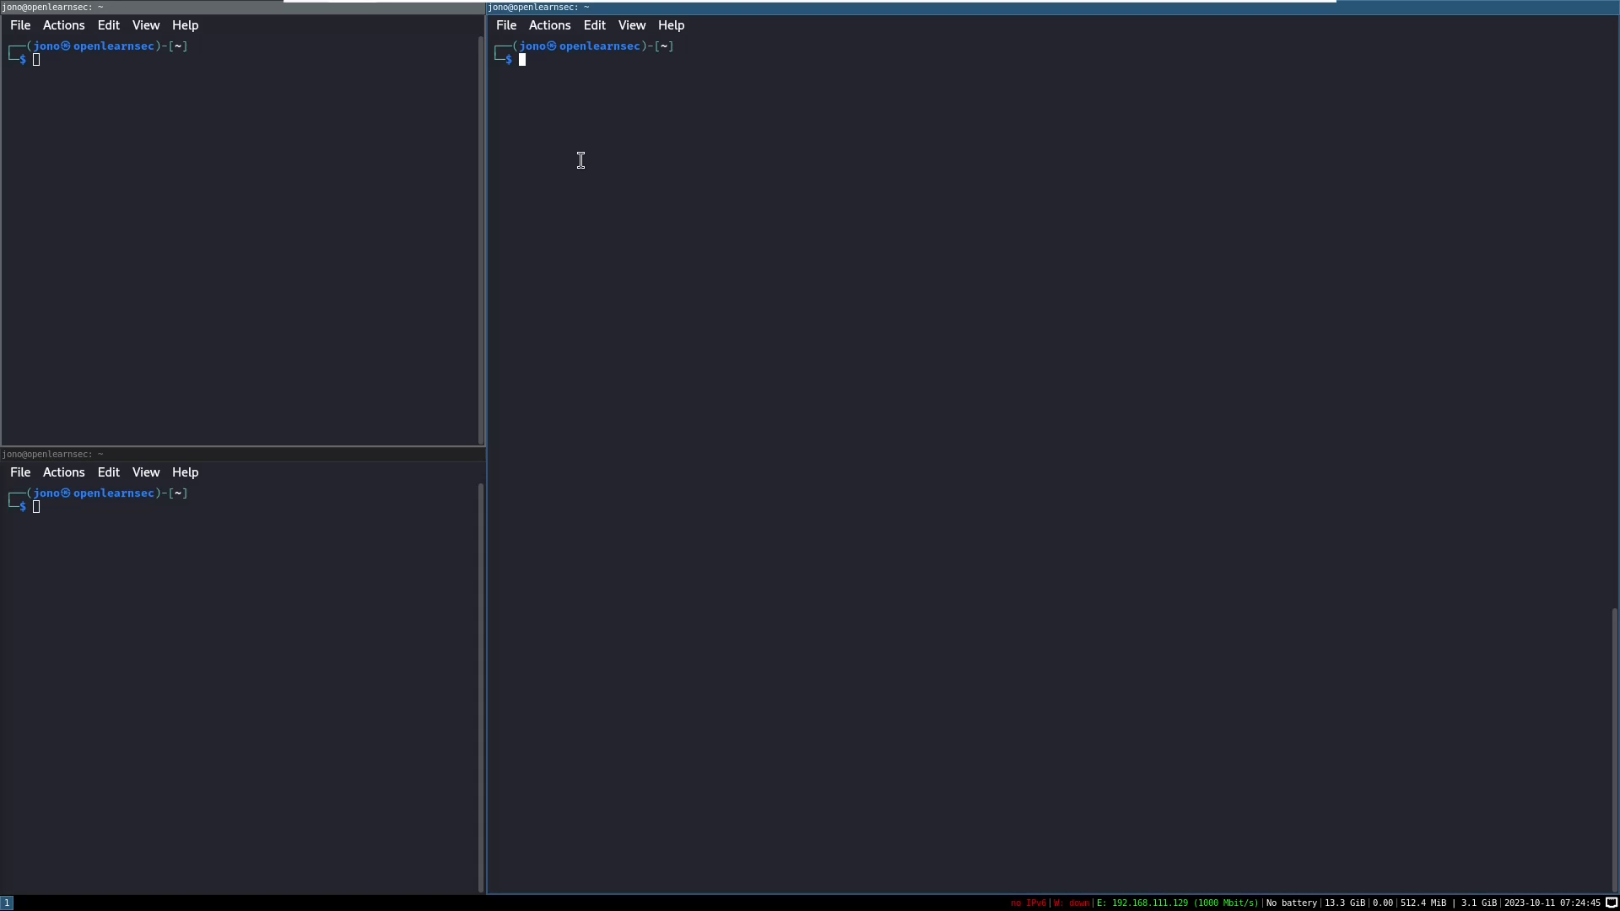
Step: Open a new terminal beside the large one and close it with exit
{"action": "key", "text": "super+Return"}
{"action": "type", "text": "exit"}
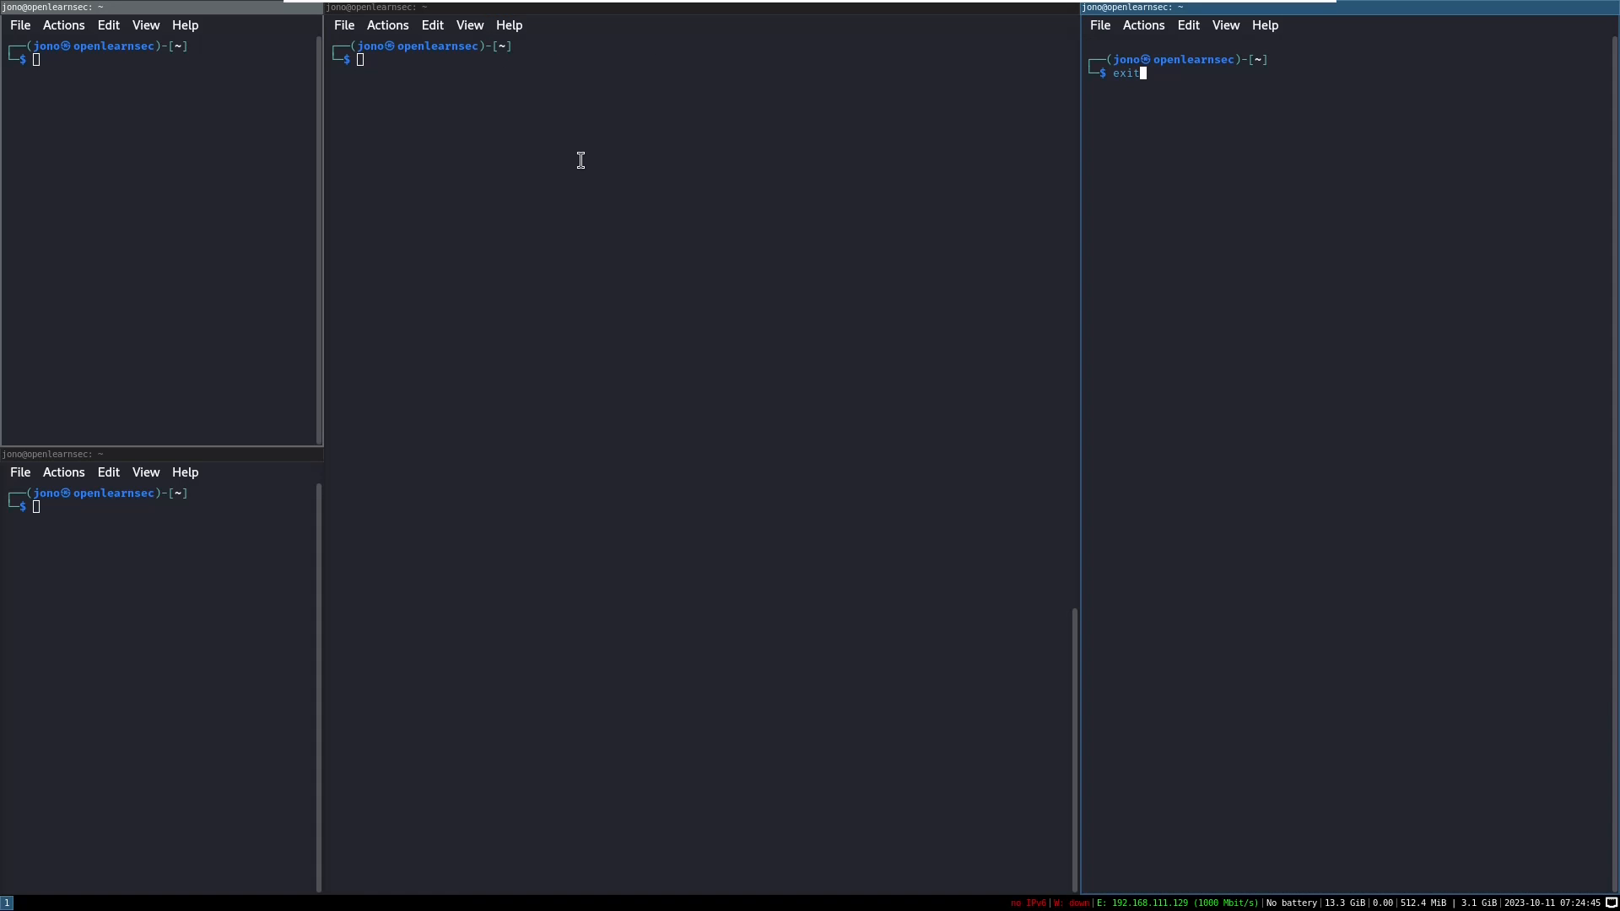
{"action": "key", "text": "Return"}
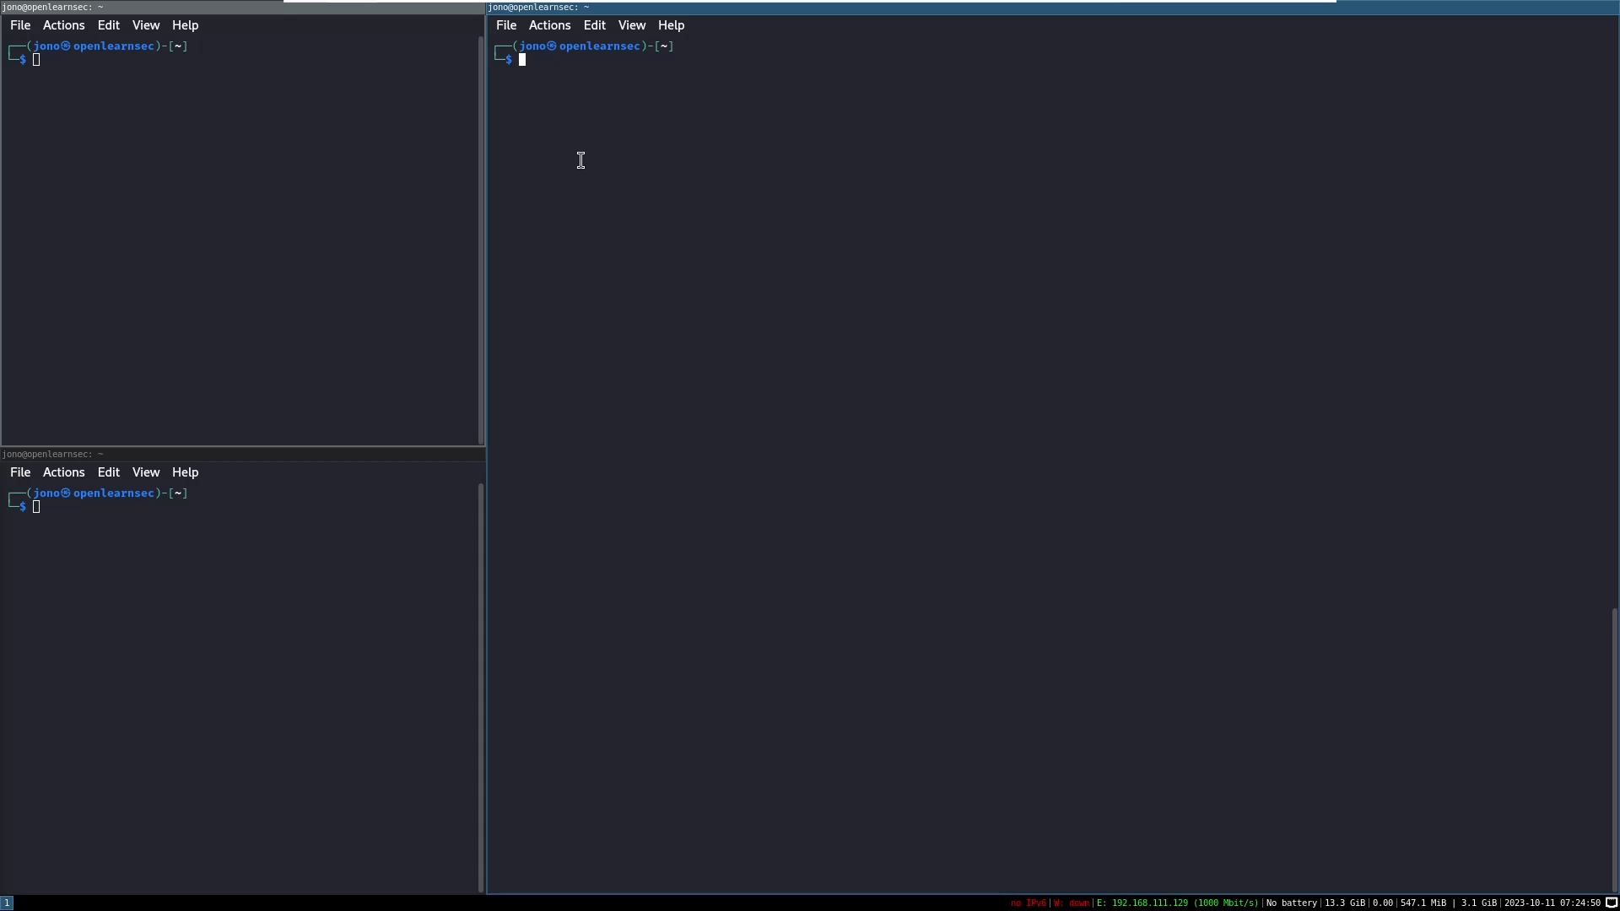
Step: Switch to workspace 2 and launch firefox from the application launcher
{"action": "key", "text": "super+2"}
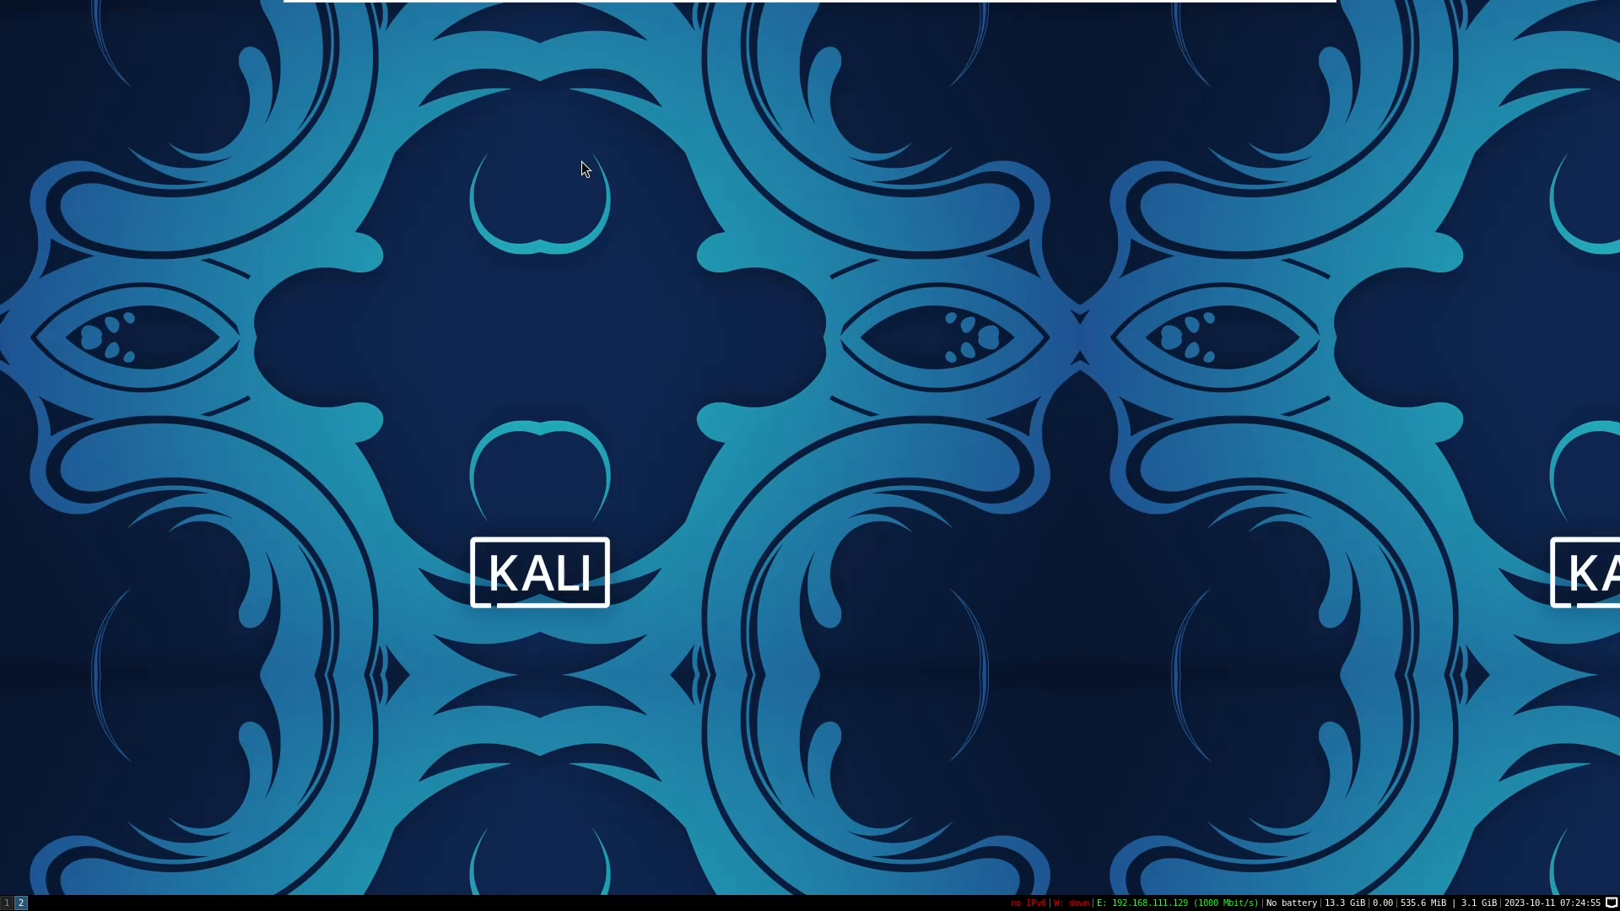
{"action": "key", "text": "super+d"}
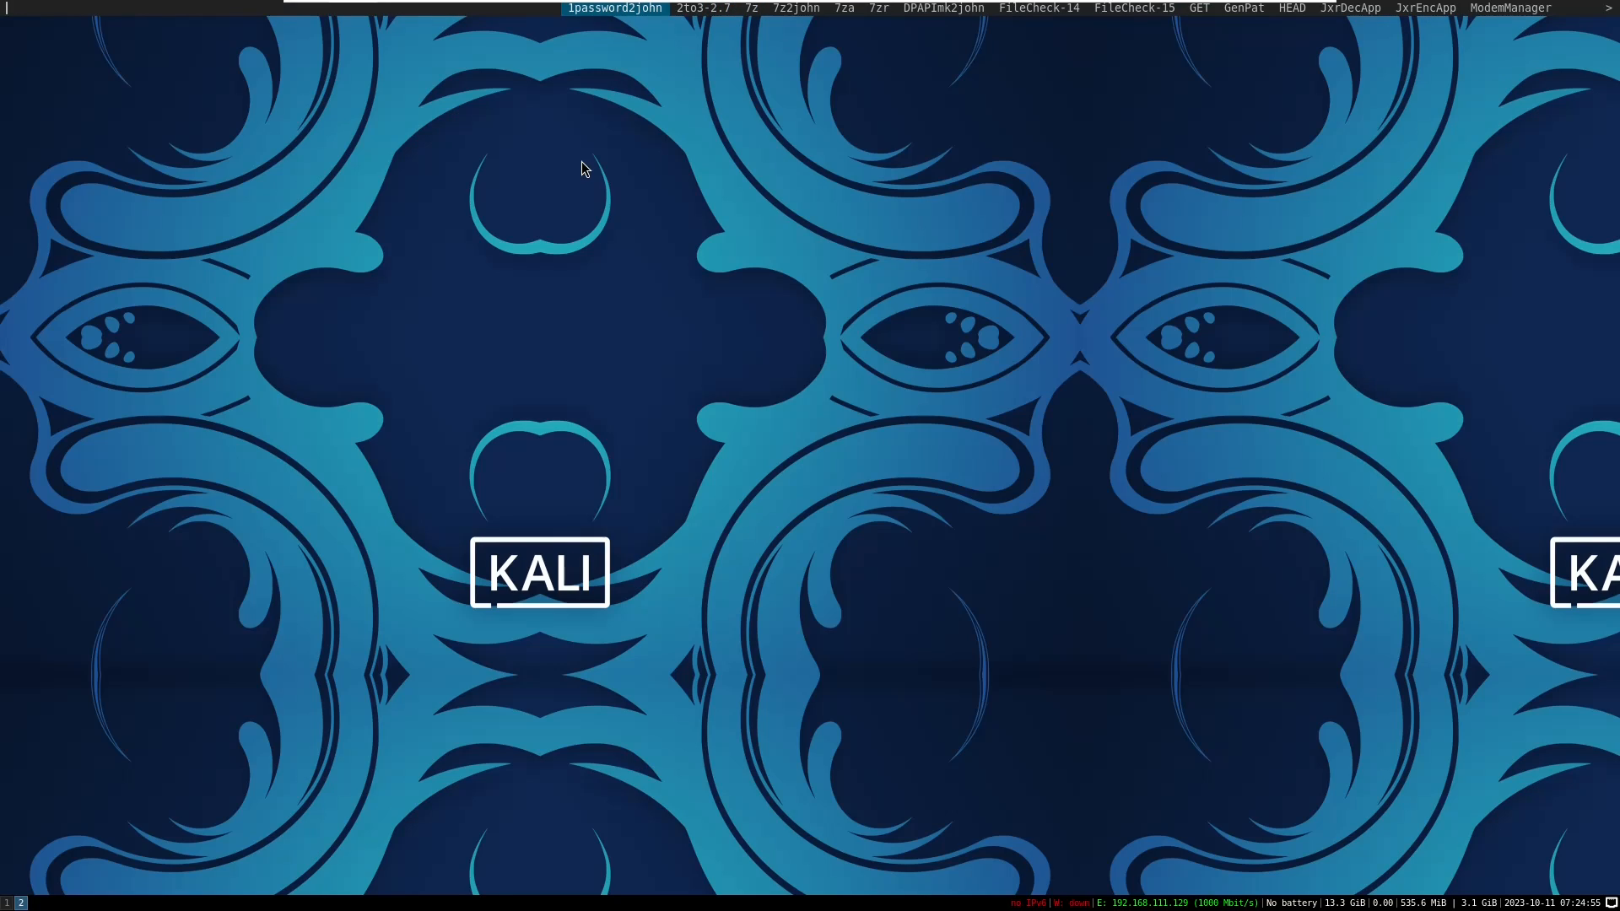
{"action": "type", "text": "firefox"}
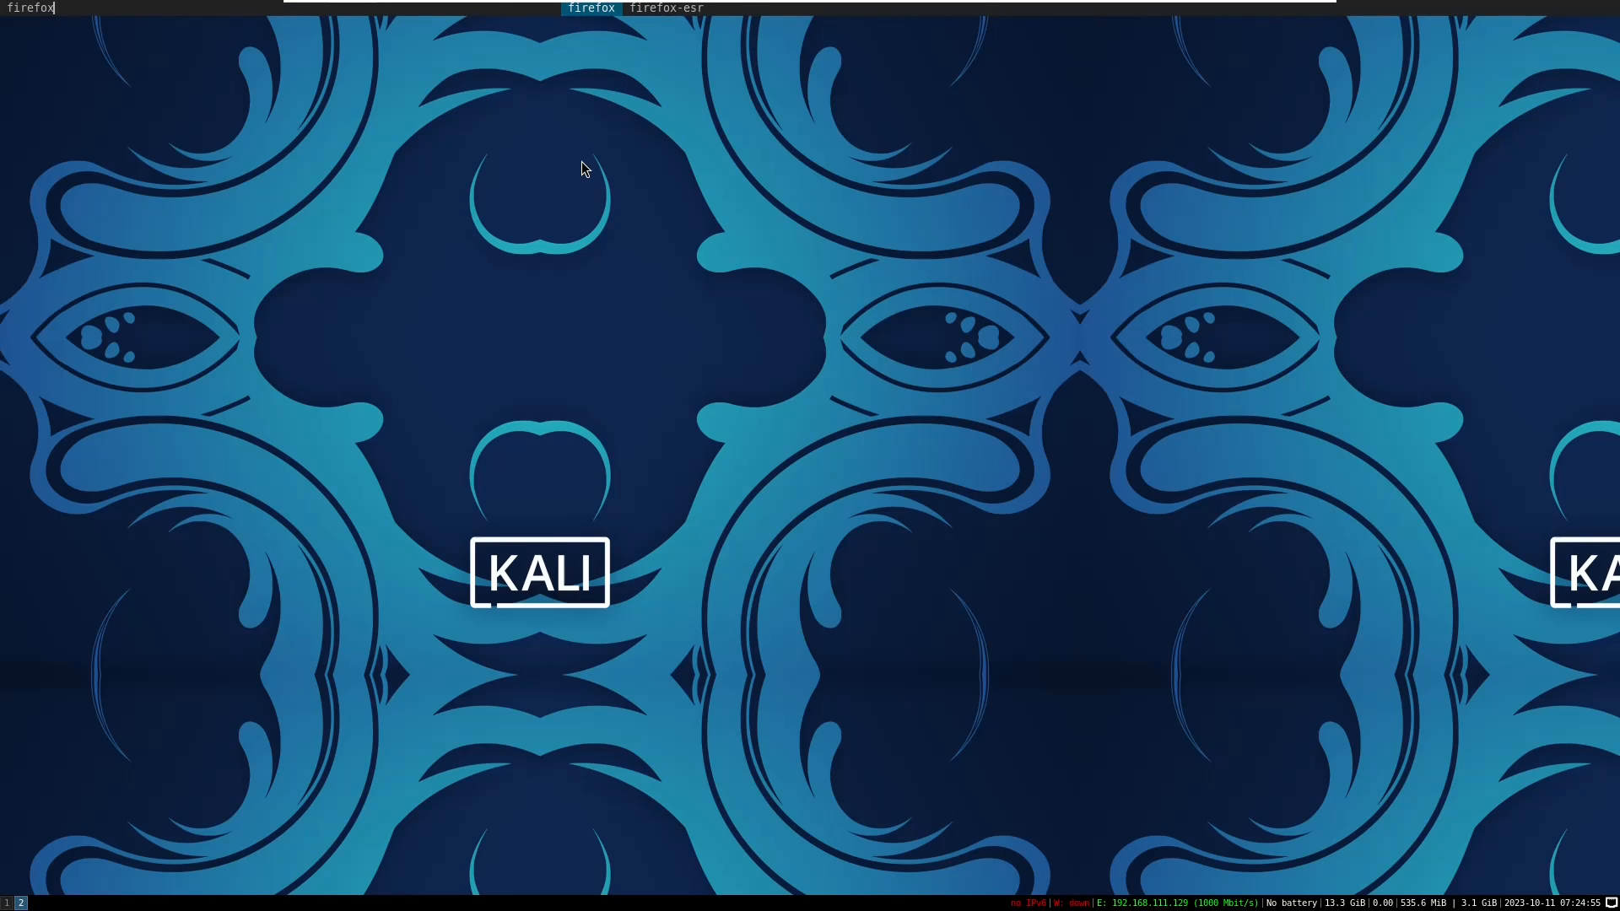
{"action": "key", "text": "Return"}
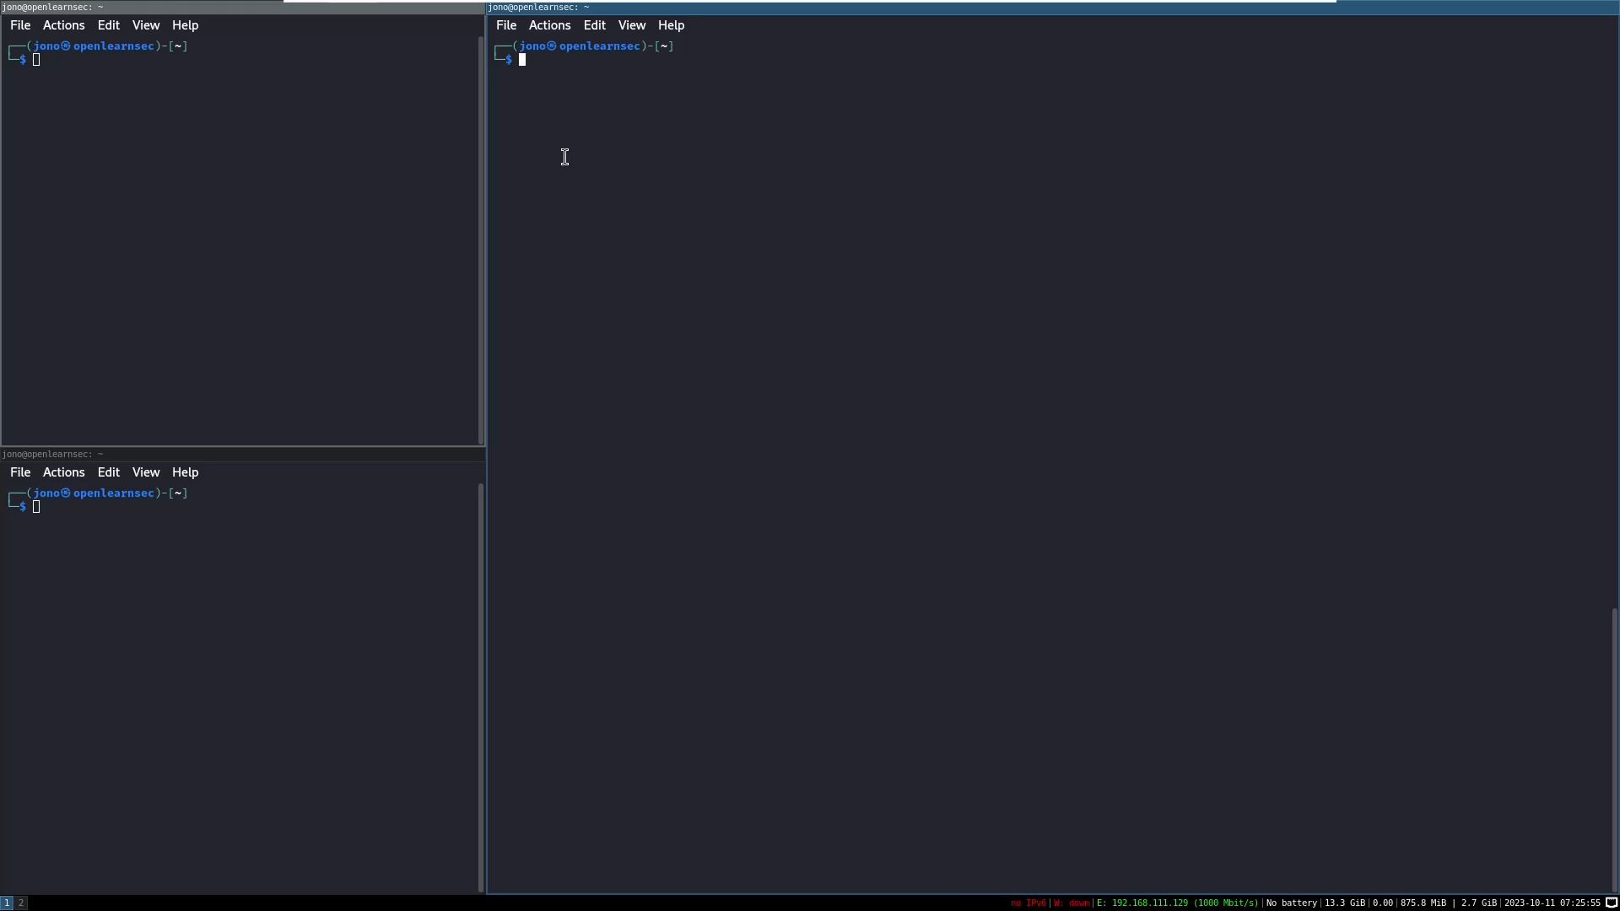
Step: In the large terminal on workspace 1, open ~/.config/i3/config in vim and go to the end of the file
{"action": "type", "text": "sudo"}
{"action": "key", "text": "BackSpace"}
{"action": "key", "text": "BackSpace"}
{"action": "key", "text": "BackSpace"}
{"action": "key", "text": "BackSpace"}
{"action": "type", "text": "vim ~/.config/i3/config"}
{"action": "key", "text": "Return"}
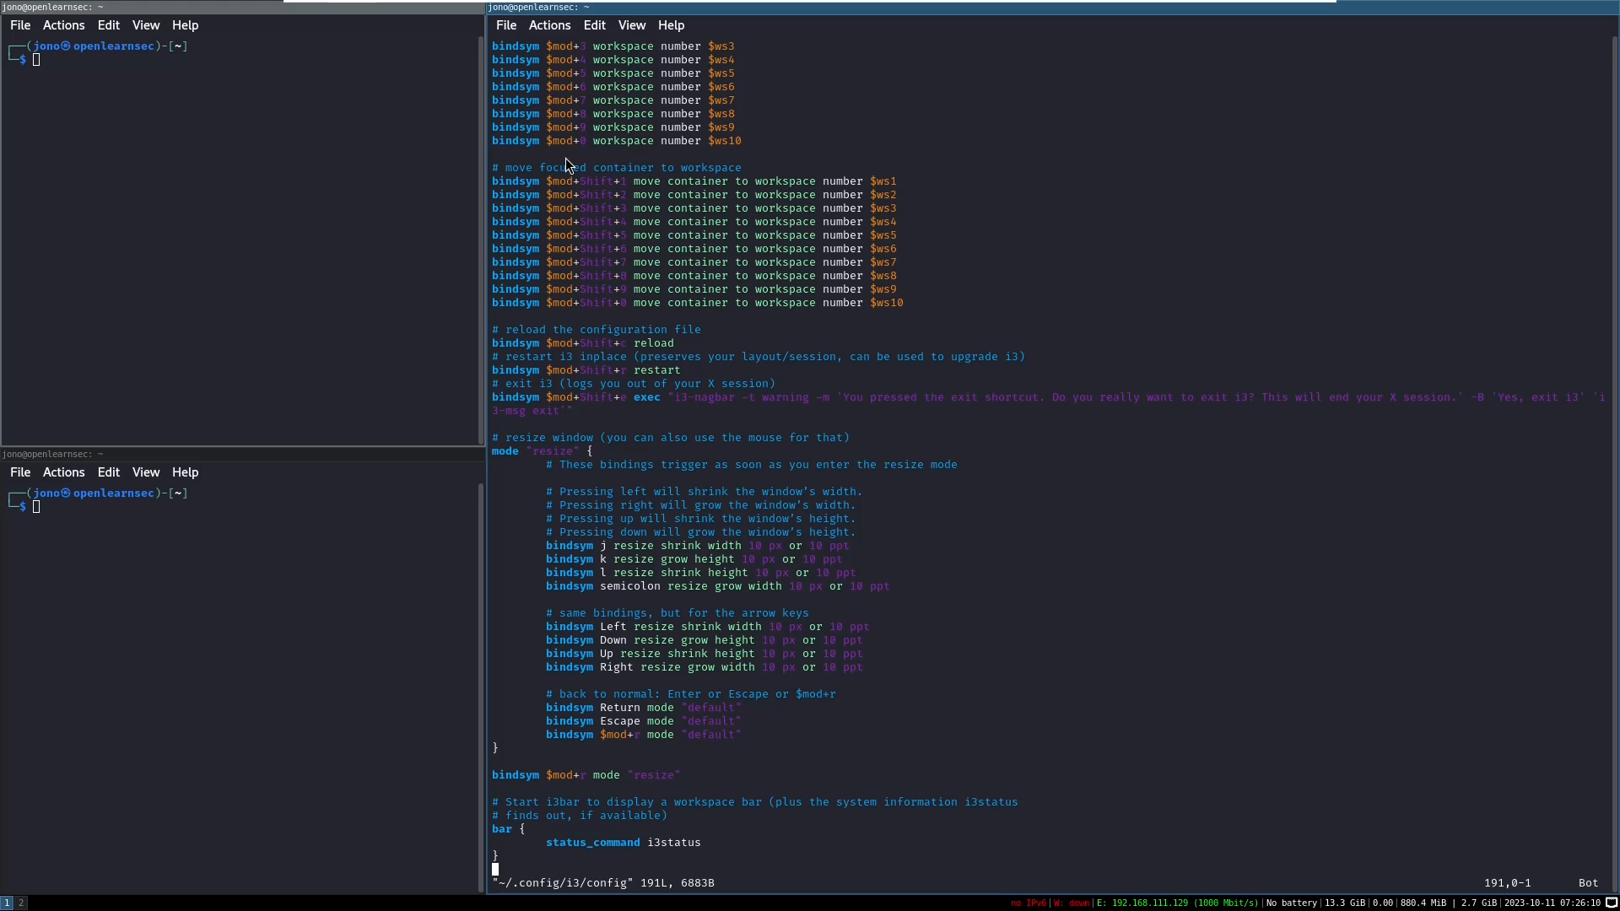
{"action": "key", "text": "ctrl+b"}
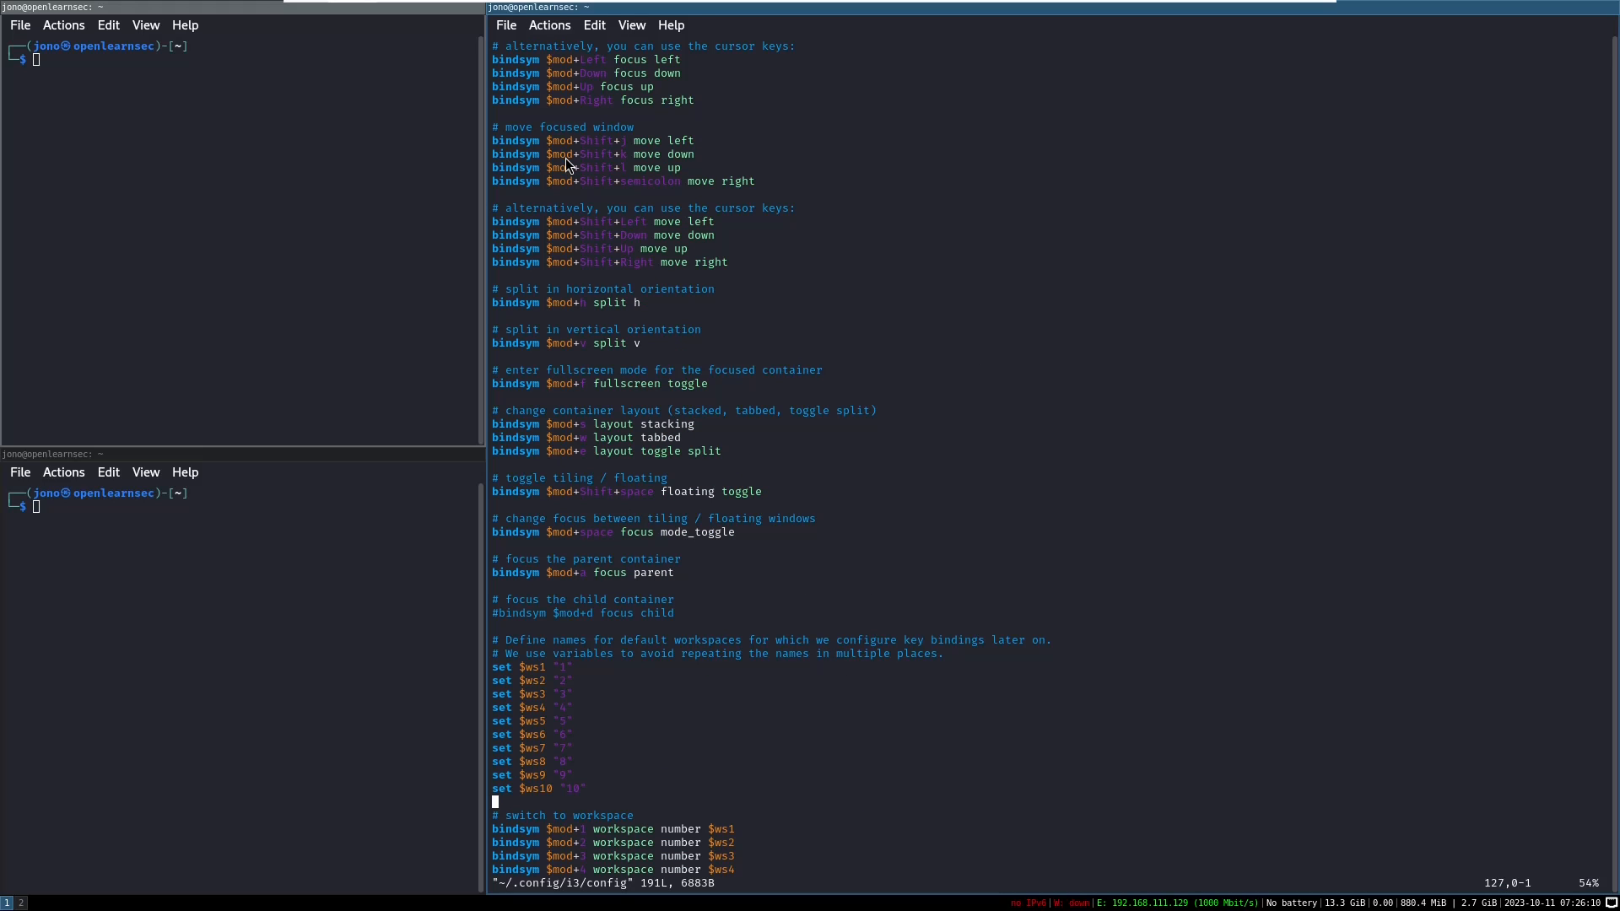
{"action": "key", "text": "ctrl+f"}
{"action": "key", "text": "ctrl+f"}
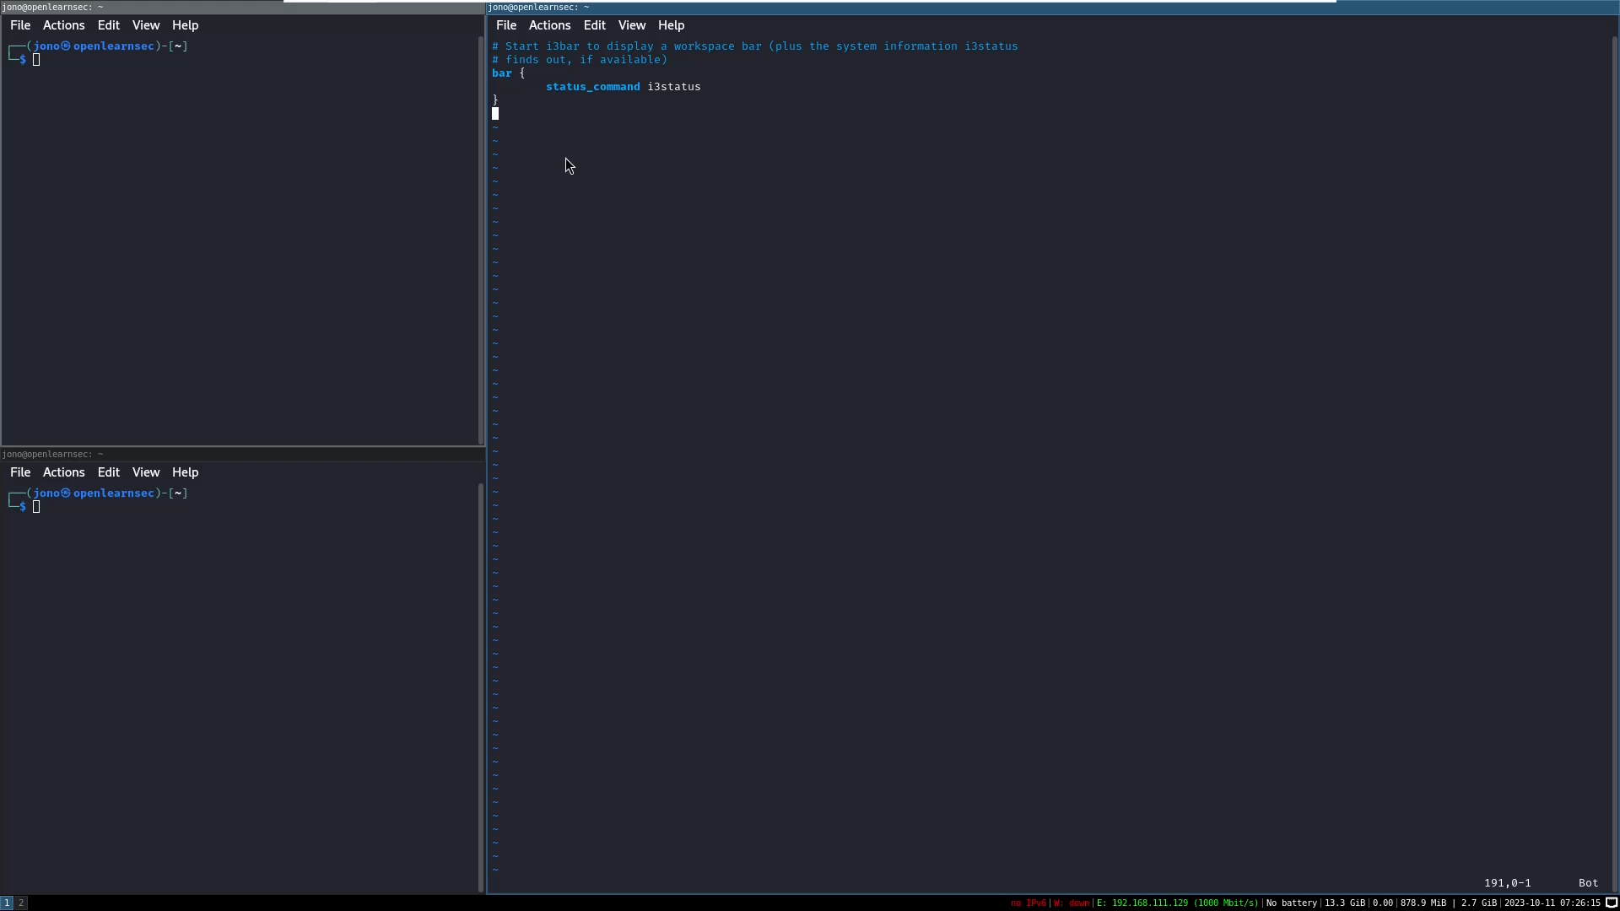
Step: Add the line "bindsym $mod+Shift+o exec i3lock -c 000000" below the bar block at the end of the config
{"action": "key", "text": "o"}
{"action": "type", "text": "byndsm"}
{"action": "key", "text": "BackSpace"}
{"action": "key", "text": "BackSpace"}
{"action": "key", "text": "BackSpace"}
{"action": "key", "text": "BackSpace"}
{"action": "key", "text": "BackSpace"}
{"action": "type", "text": "indsym $mod+Shift+o"}
{"action": "type", "text": "exec "}
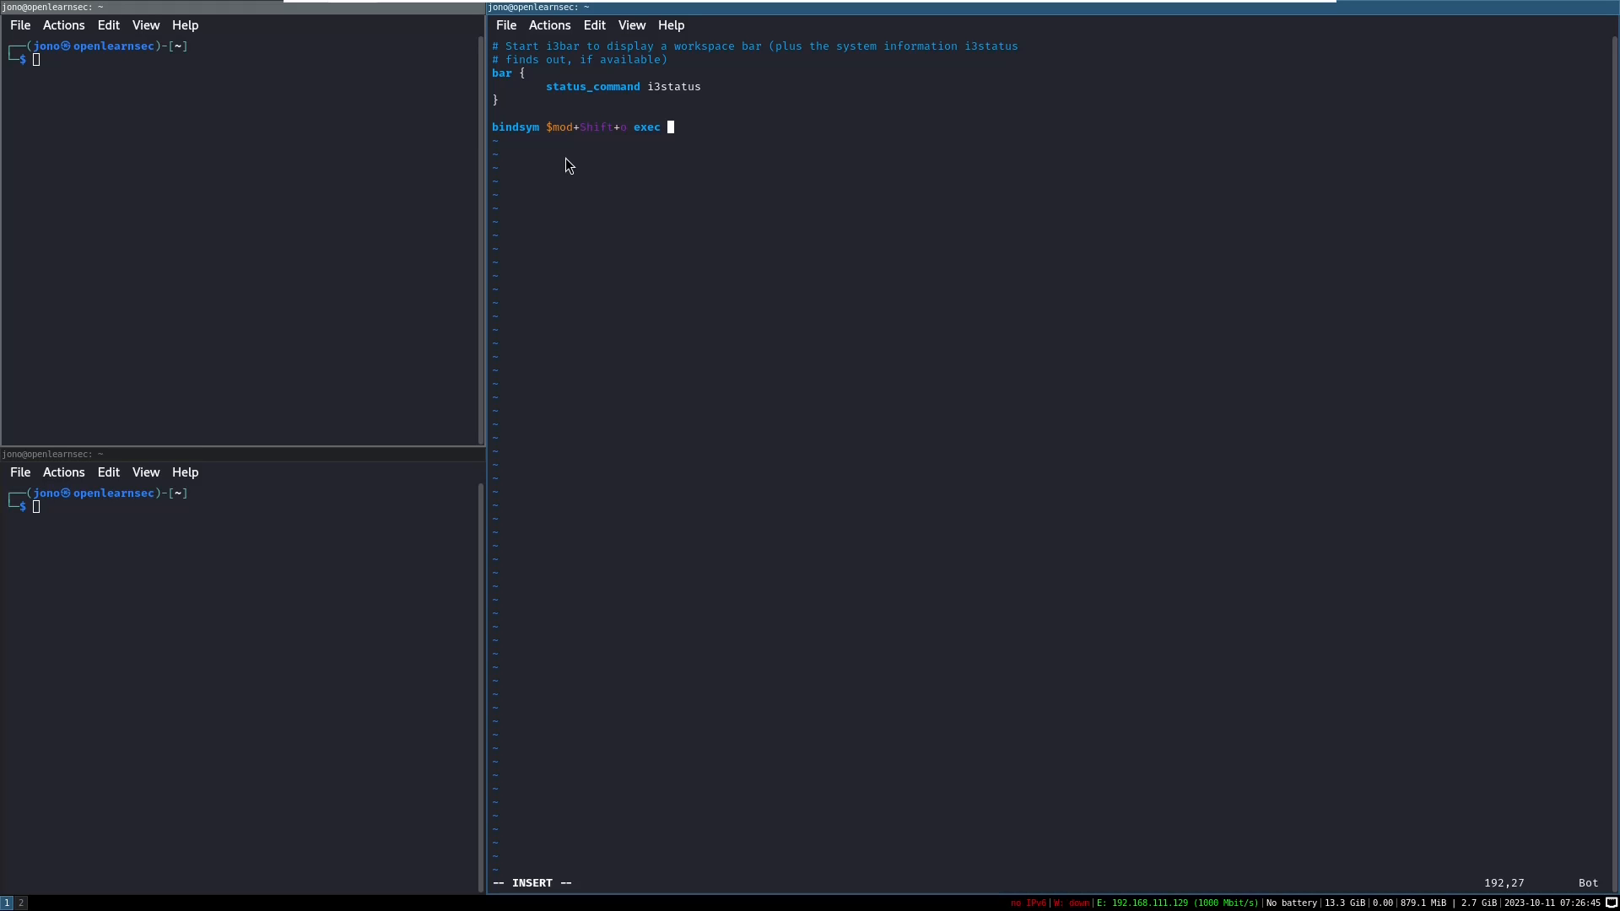
{"action": "type", "text": "i3lock -c 000000"}
Step: Save the i3 config, quit vim and restart i3 in place
{"action": "key", "text": "Escape"}
{"action": "type", "text": ":wq"}
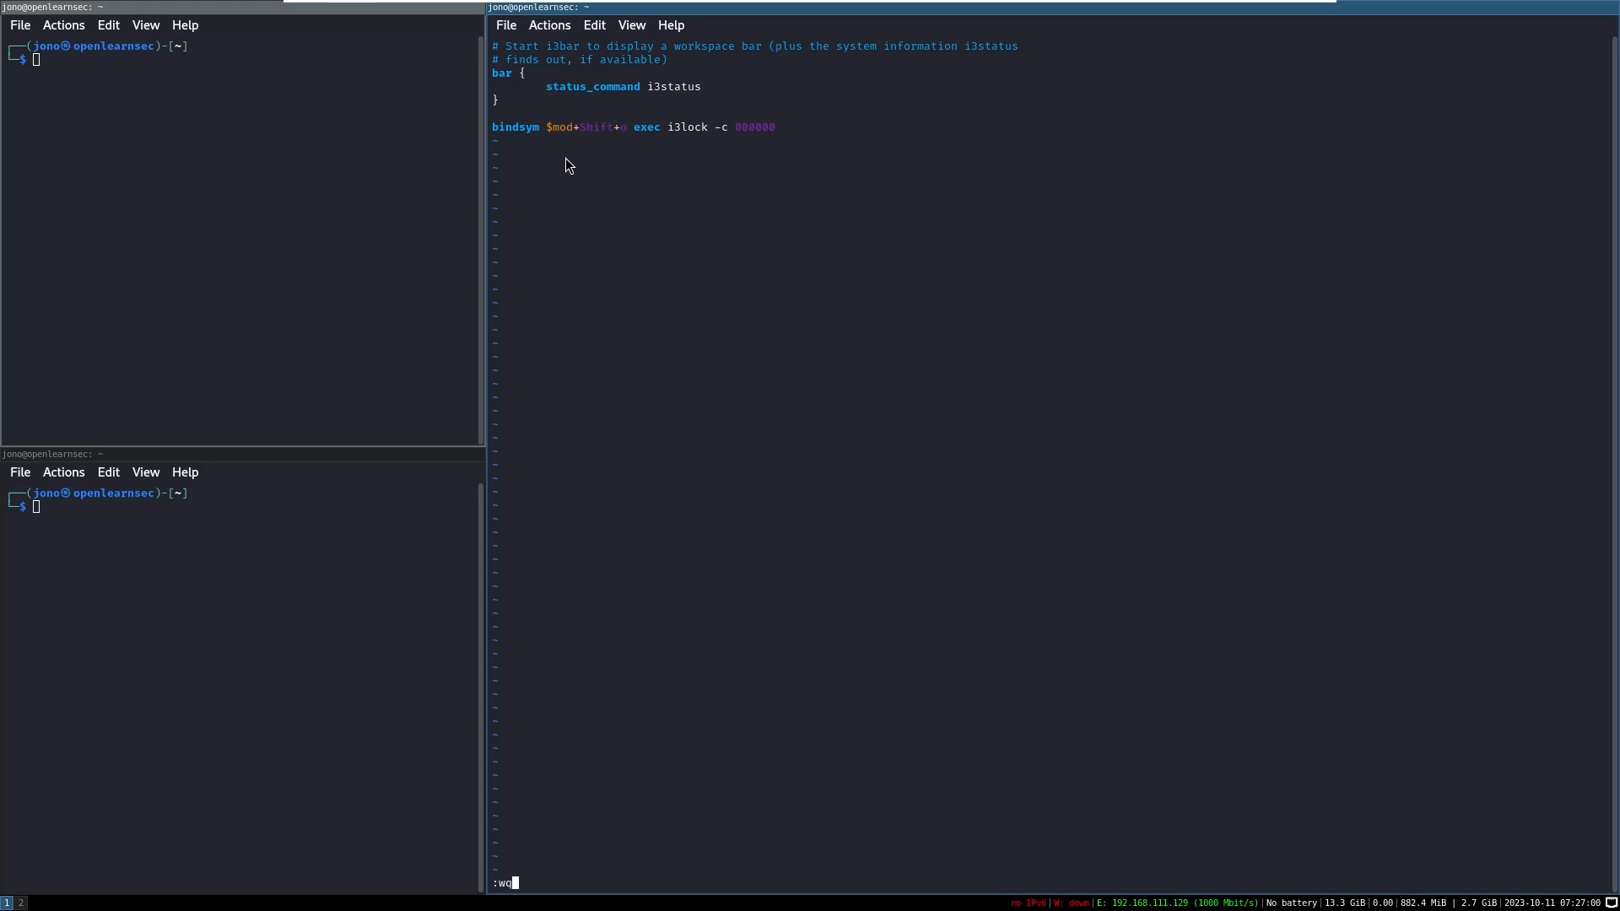
{"action": "key", "text": "Return"}
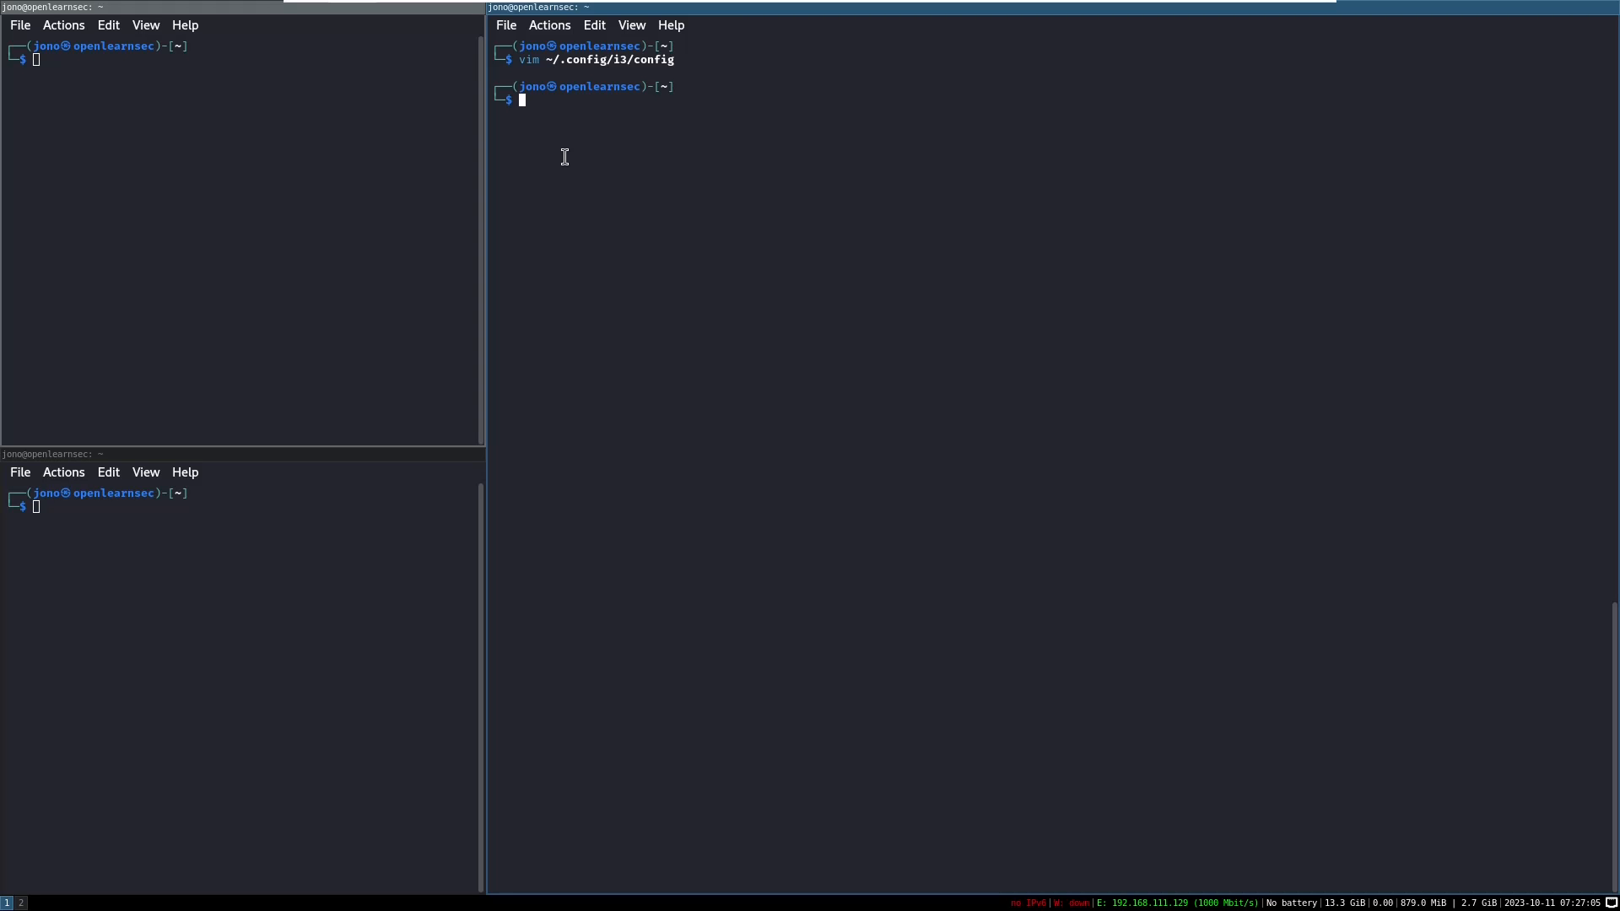
{"action": "key", "text": "super+shift+r"}
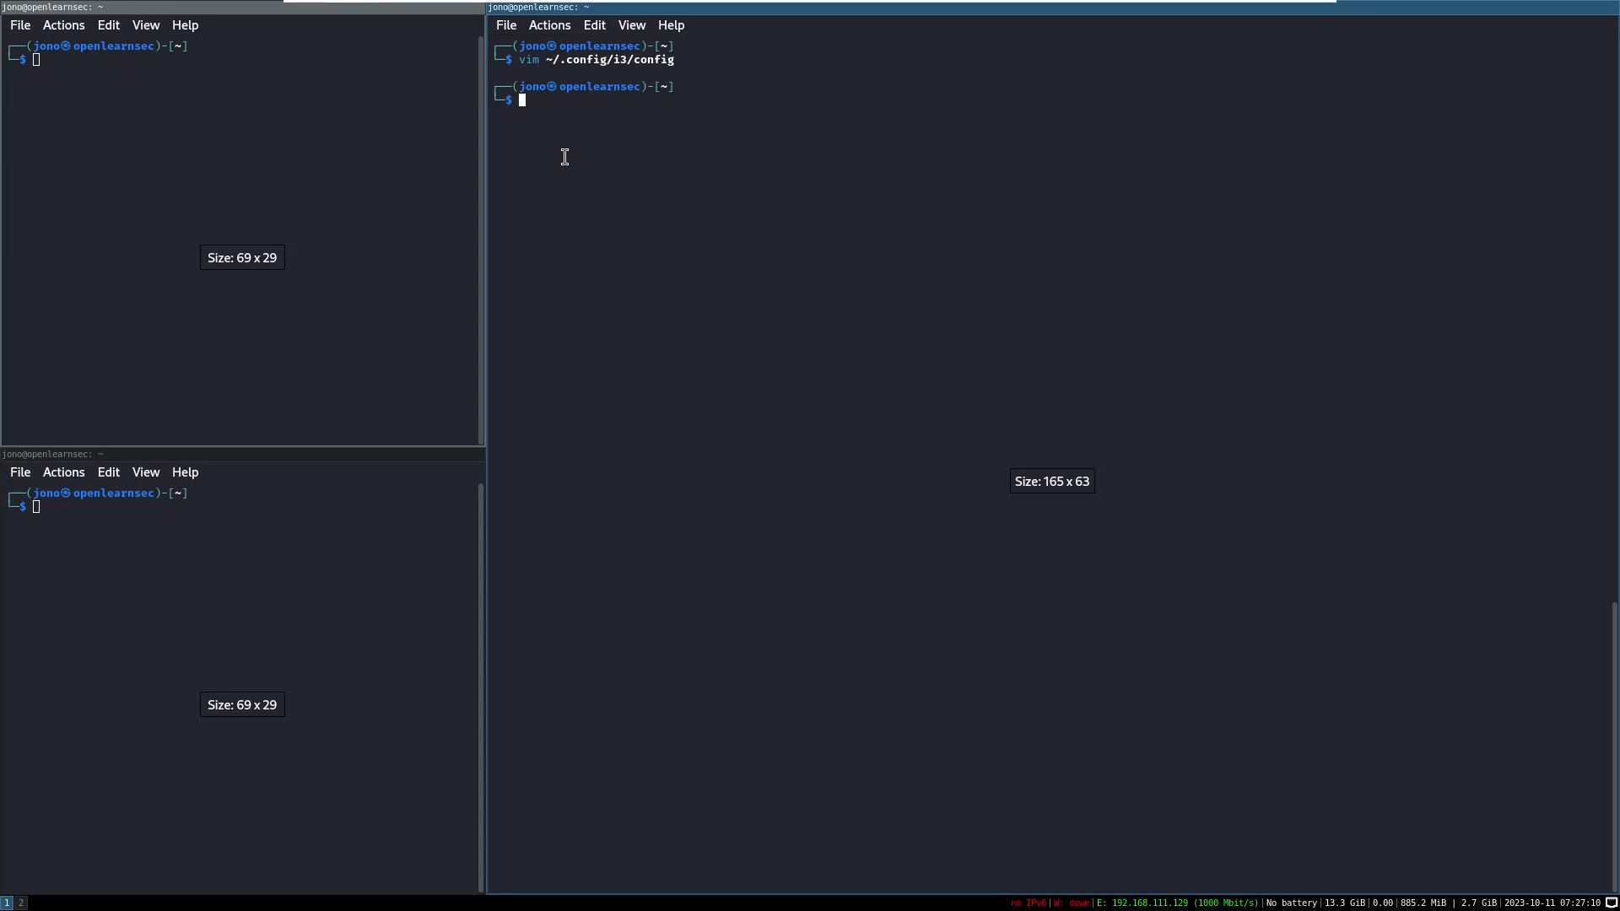